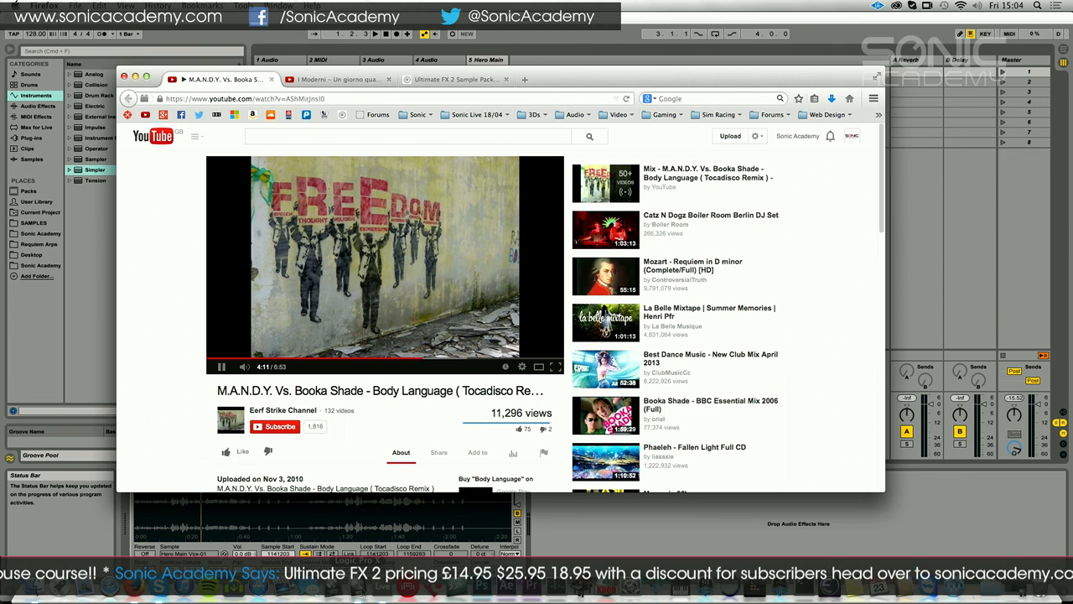
Pause the reference video, switch to Logic Pro X and open the A.N.A synth on track 3
{"action": "left_click", "coordinate": [218, 367]}
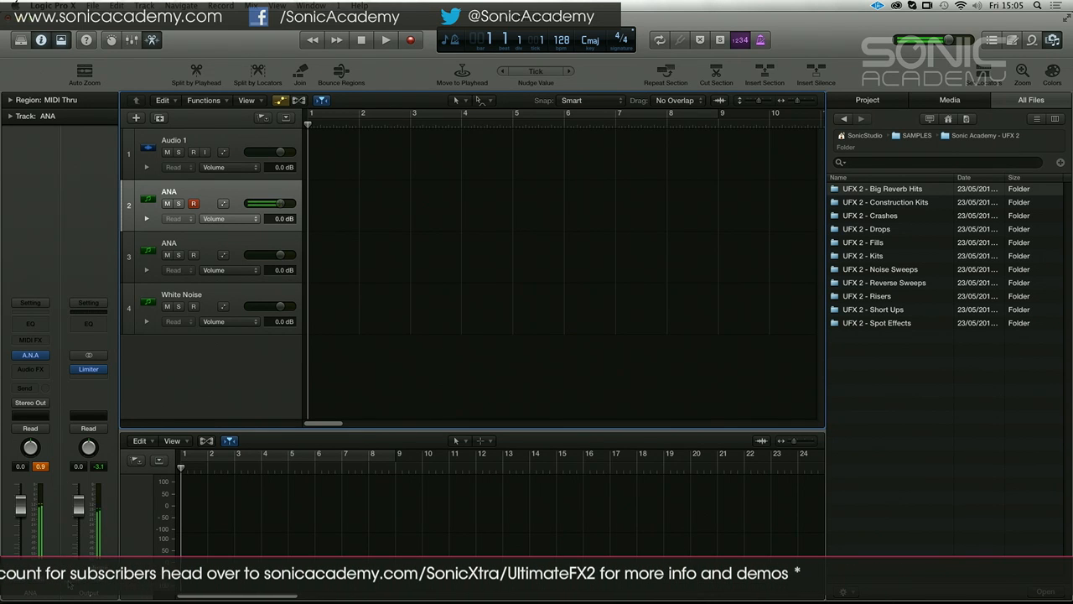
{"action": "left_click", "coordinate": [220, 249]}
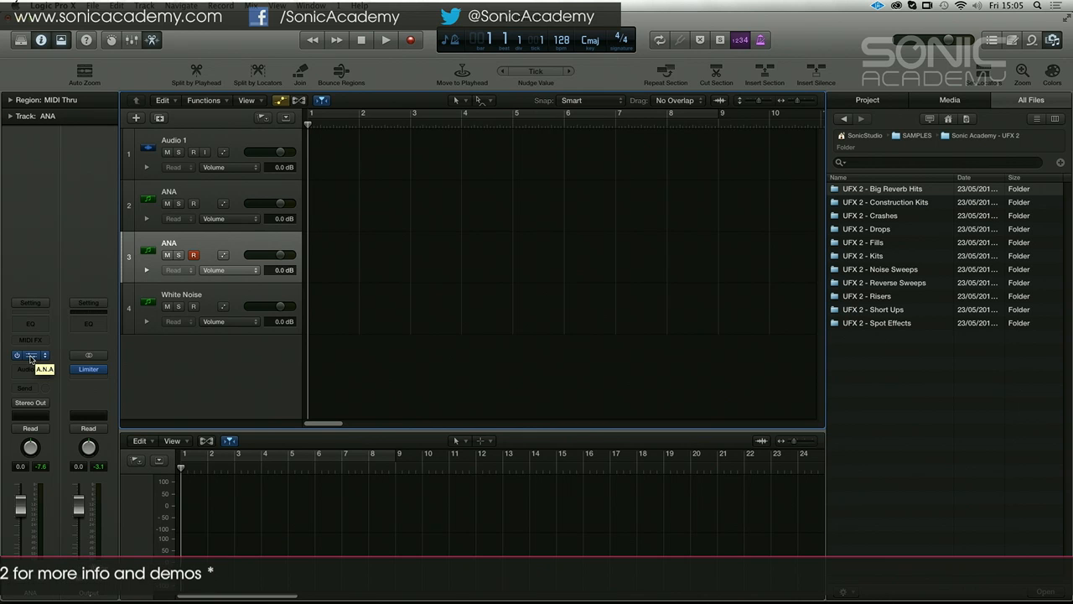
{"action": "left_click", "coordinate": [31, 357]}
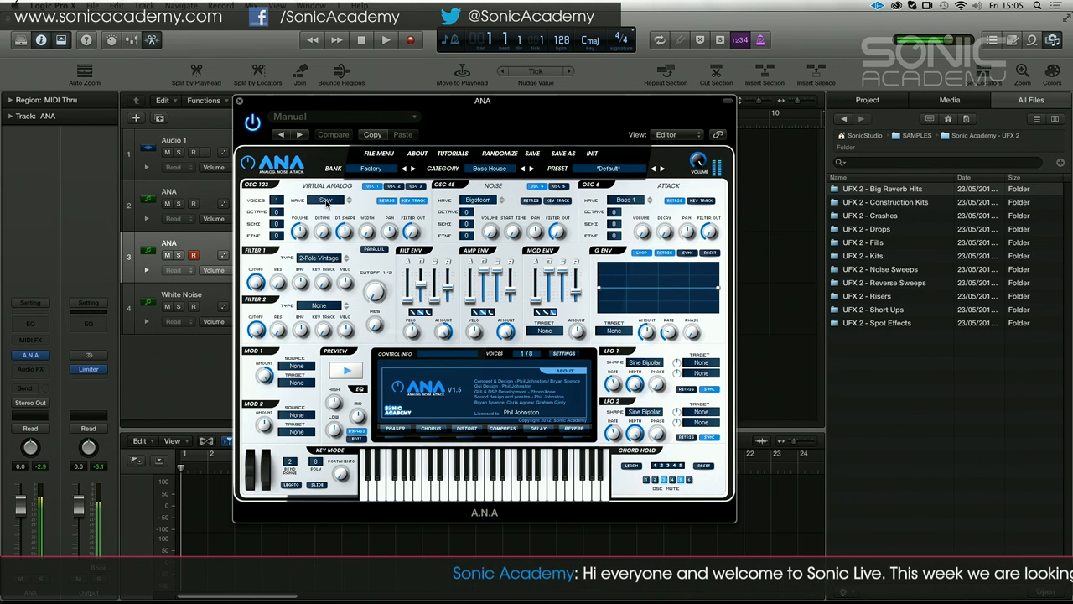
Set A.N.A's first oscillator to a Pulse wave with 4 voices, raised detune and a width of 50%
{"action": "left_click", "coordinate": [332, 200]}
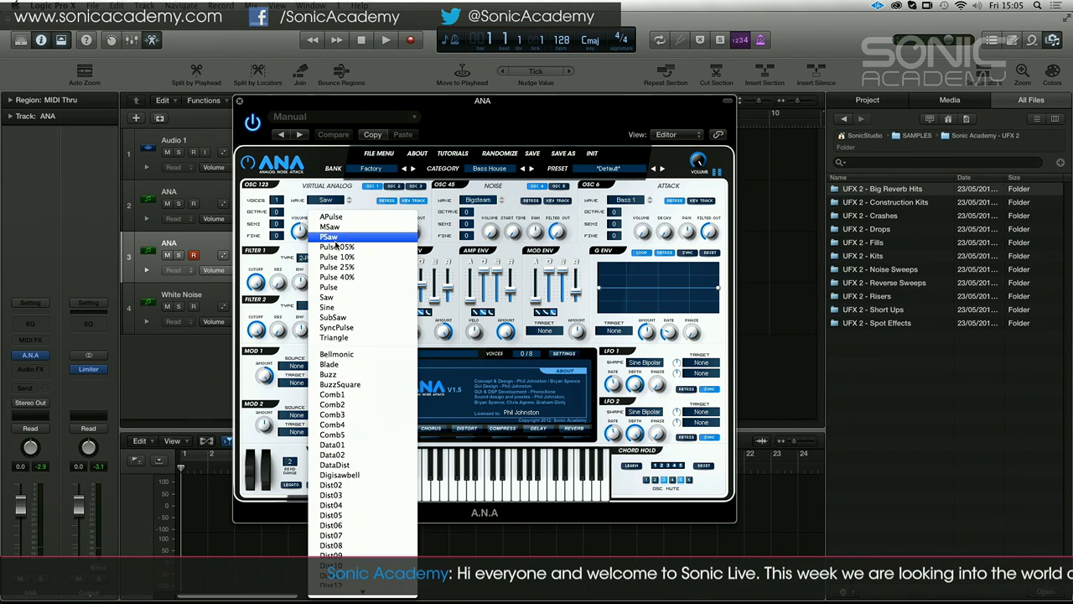
{"action": "left_click", "coordinate": [344, 286]}
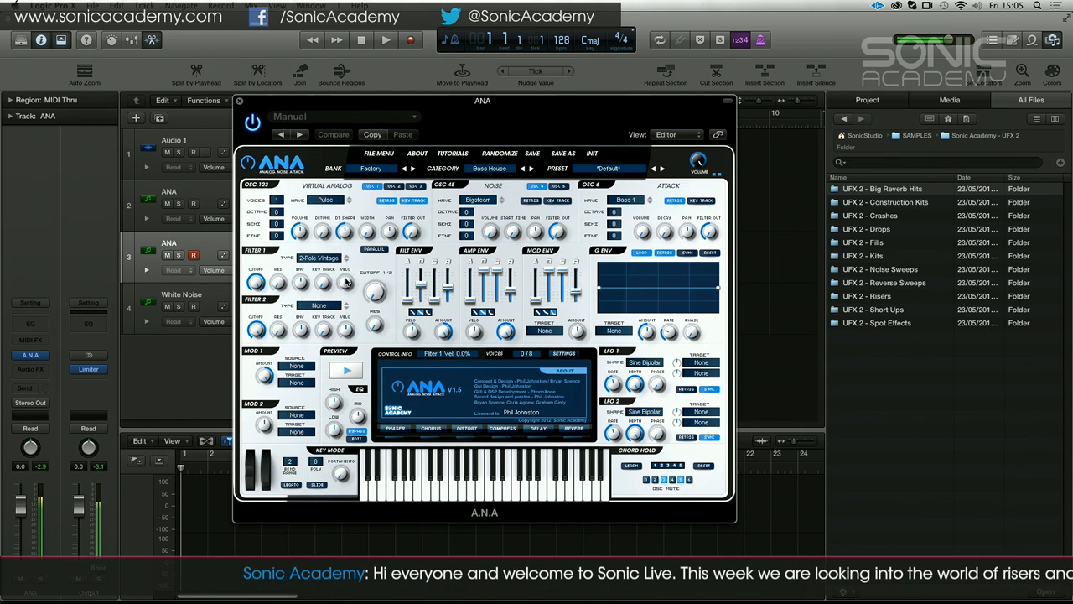
{"action": "left_click", "coordinate": [386, 202]}
{"action": "left_click_drag", "start_coordinate": [273, 201], "coordinate": [273, 186]}
{"action": "left_click_drag", "start_coordinate": [324, 231], "coordinate": [328, 176]}
{"action": "left_click_drag", "start_coordinate": [367, 231], "coordinate": [371, 139]}
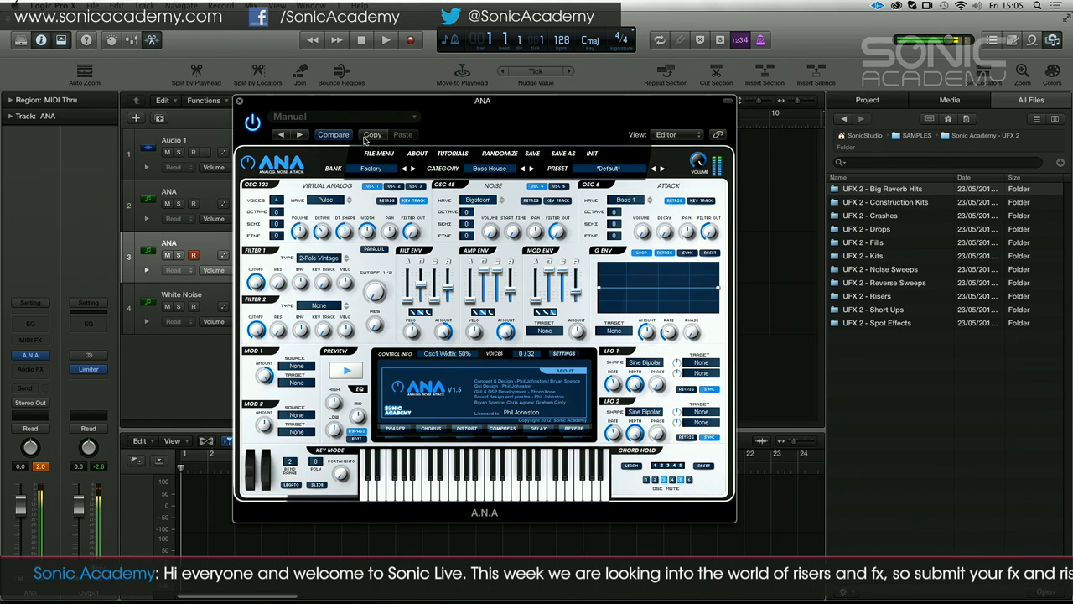
{"action": "left_click", "coordinate": [538, 186]}
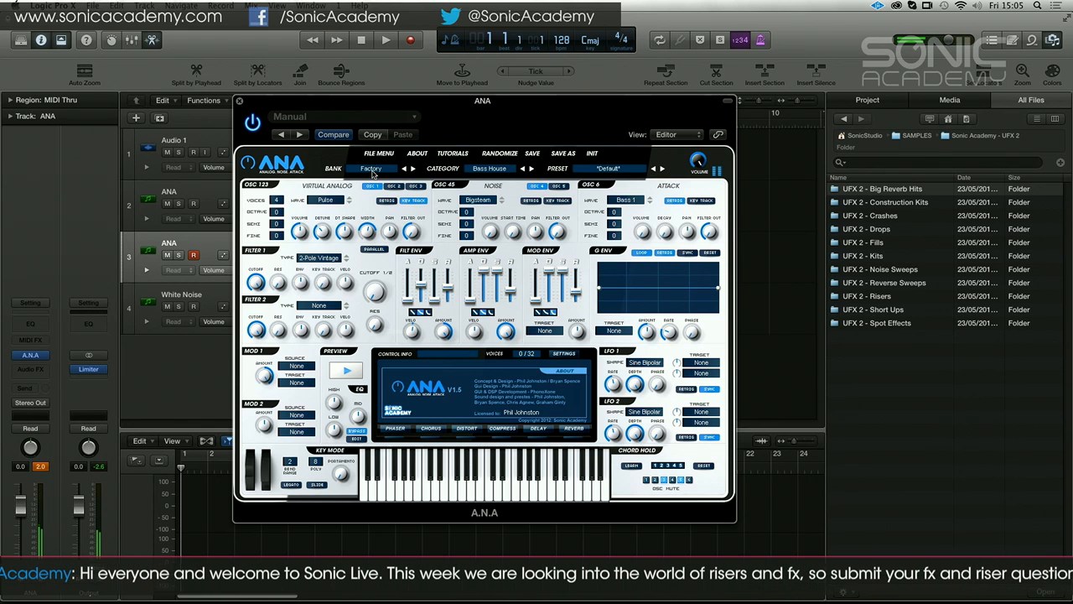
Load the Simple Keys preset from the Plucks Trance category and set the synth's volume to 19%
{"action": "left_click", "coordinate": [506, 170]}
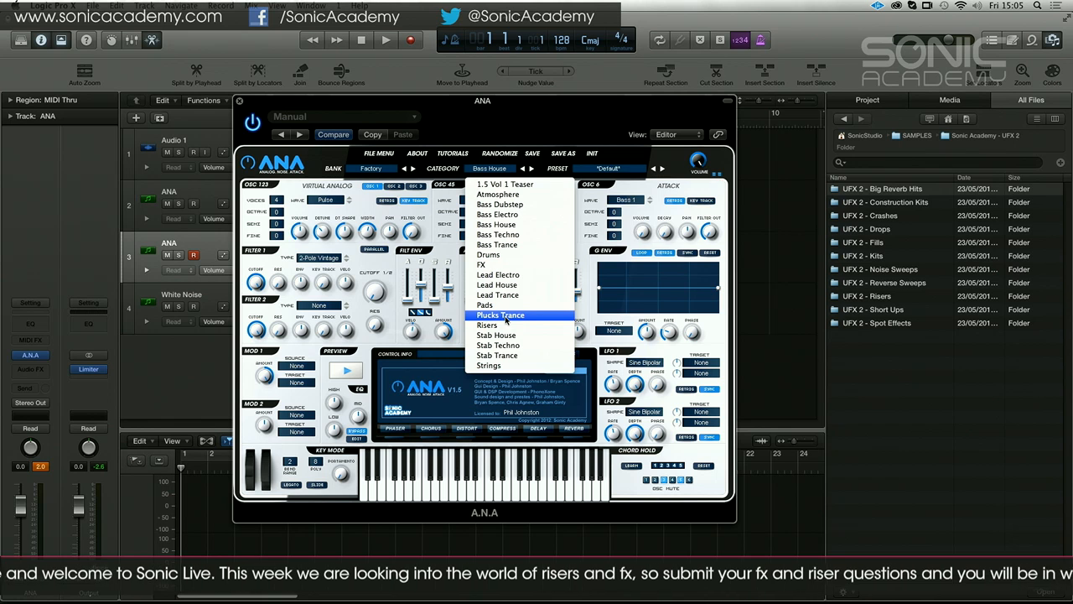
{"action": "left_click", "coordinate": [505, 315]}
{"action": "left_click", "coordinate": [597, 171]}
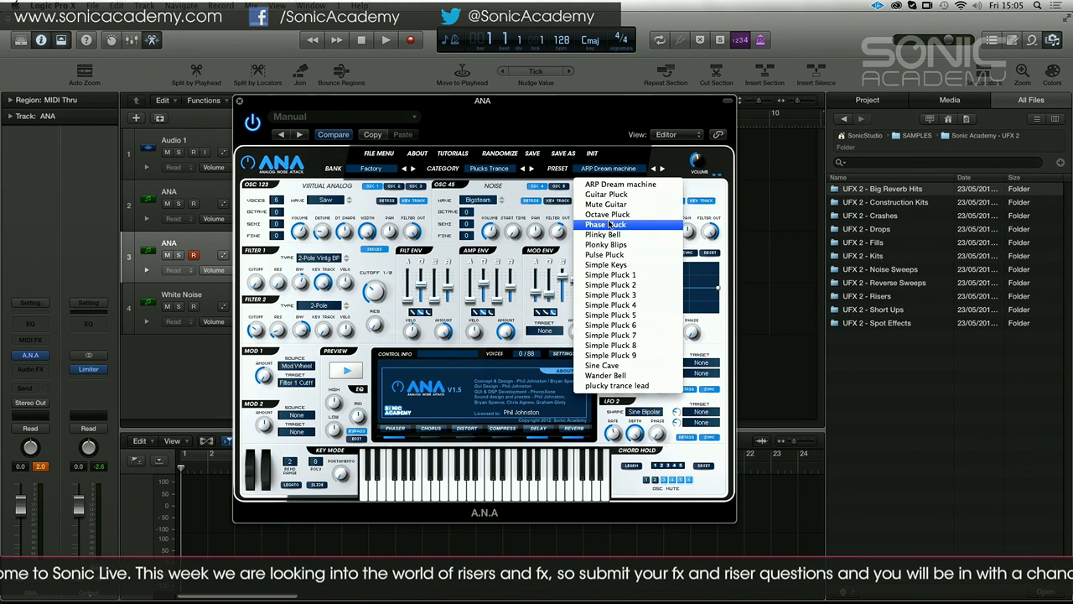
{"action": "left_click", "coordinate": [611, 265]}
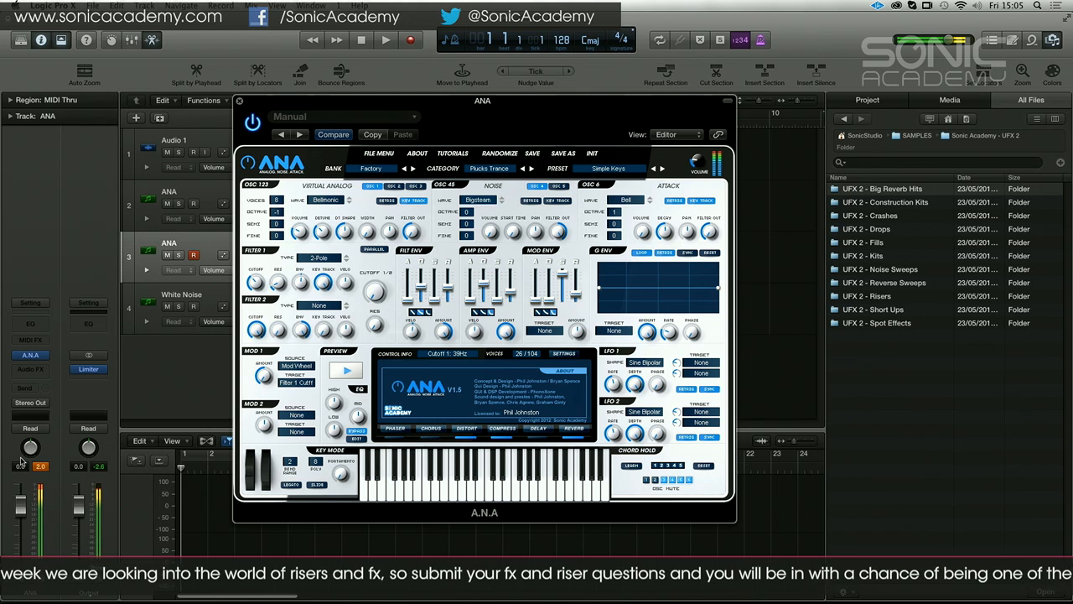
{"action": "left_click_drag", "start_coordinate": [701, 158], "coordinate": [701, 166]}
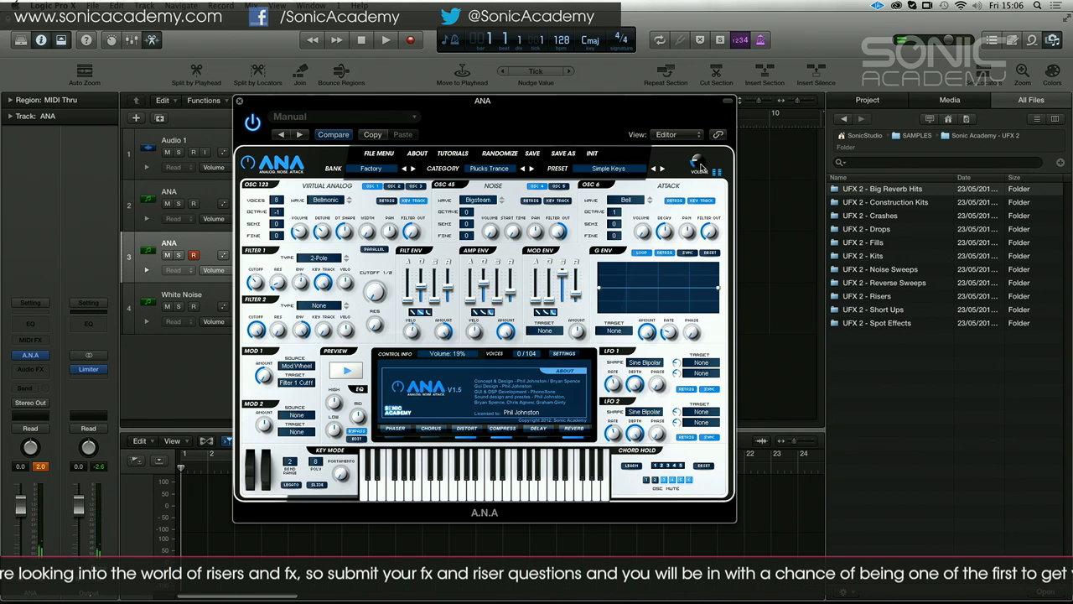
Move the synth window aside and create an empty MIDI region at bar 1 on track 3
{"action": "left_click_drag", "start_coordinate": [536, 112], "coordinate": [906, 109]}
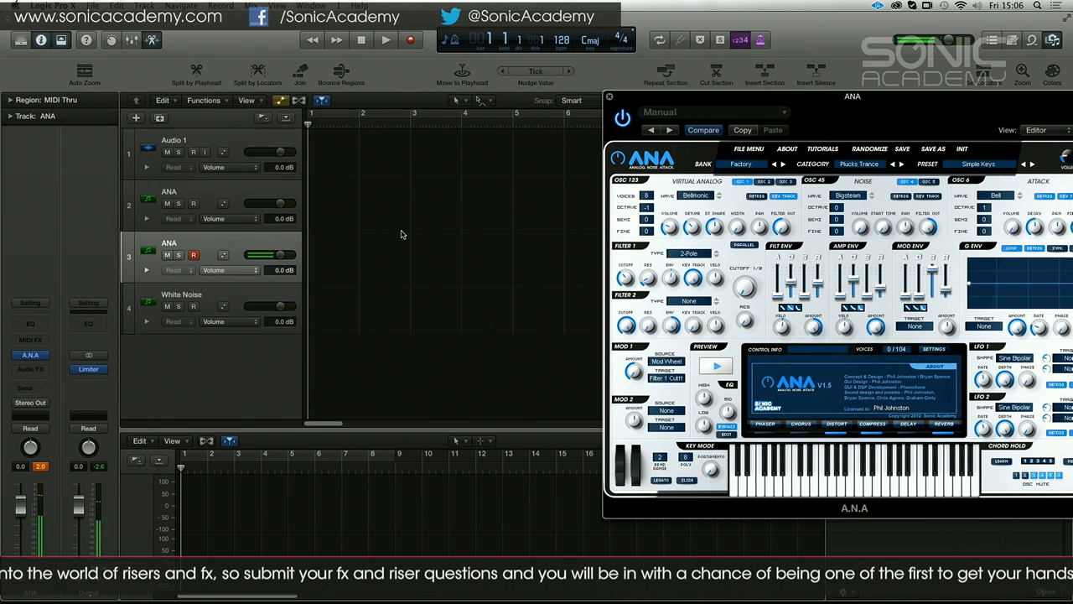
{"action": "right_click", "coordinate": [355, 253]}
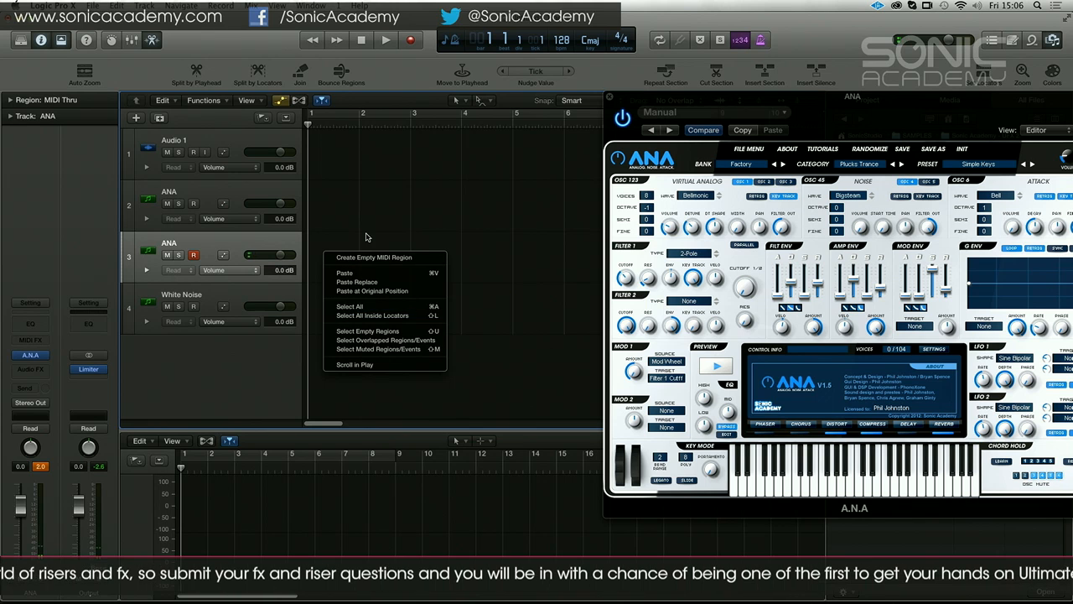
{"action": "left_click", "coordinate": [371, 257]}
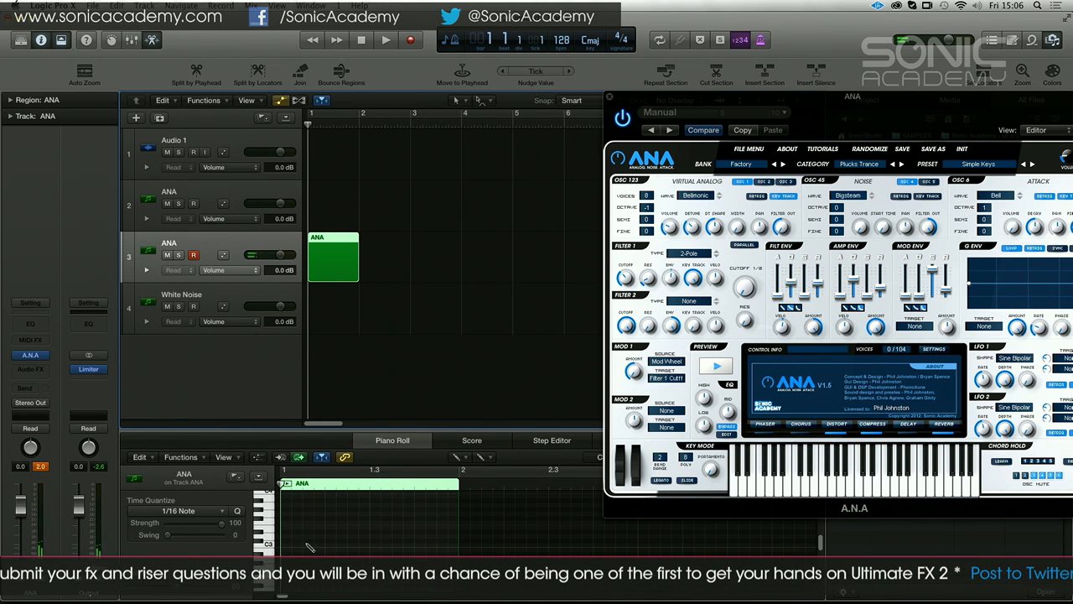
Draw a rhythm of five short C3 notes across the one-bar region and play it back
{"action": "left_click", "coordinate": [307, 547]}
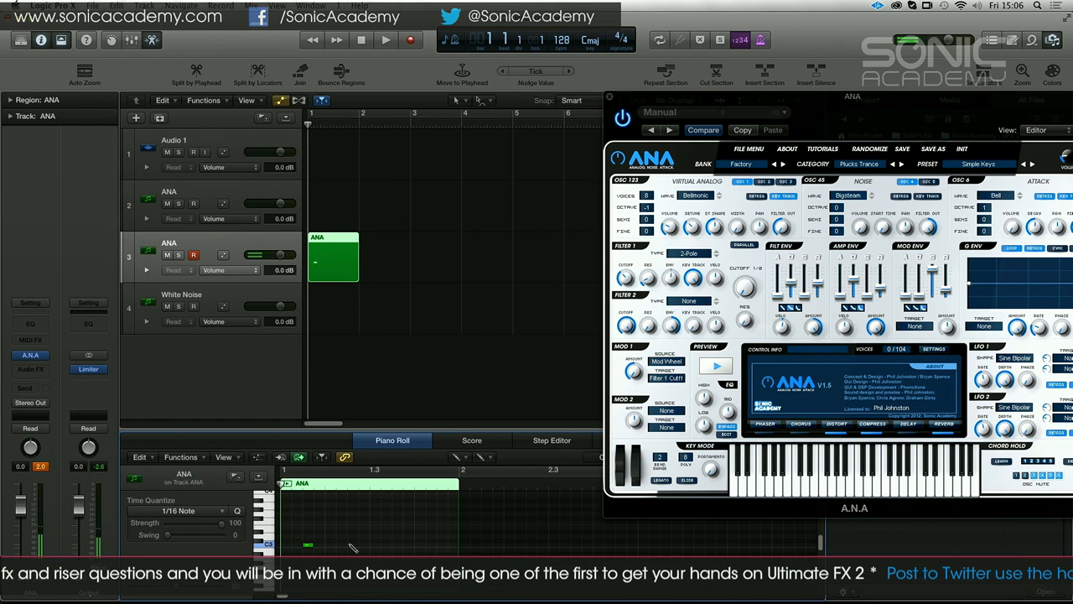
{"action": "left_click", "coordinate": [352, 546]}
{"action": "left_click", "coordinate": [385, 545]}
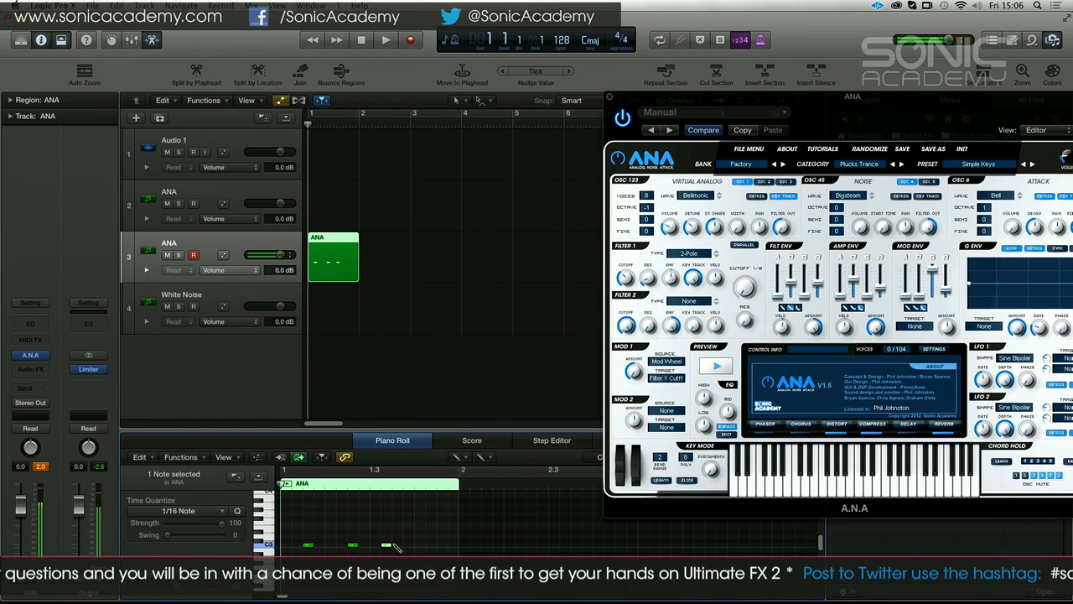
{"action": "left_click", "coordinate": [330, 545]}
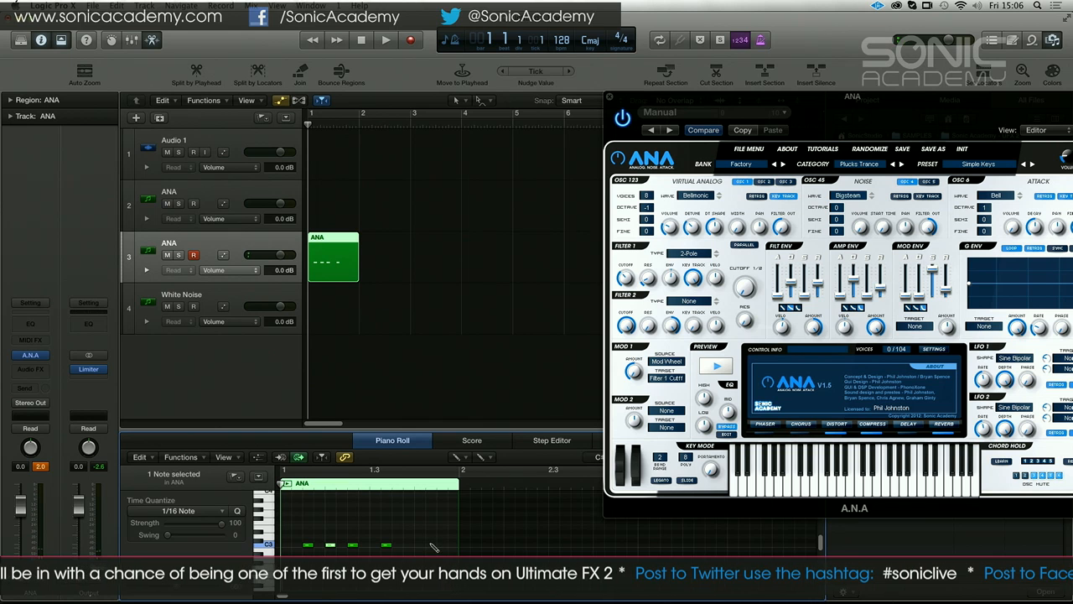
{"action": "key", "text": "space"}
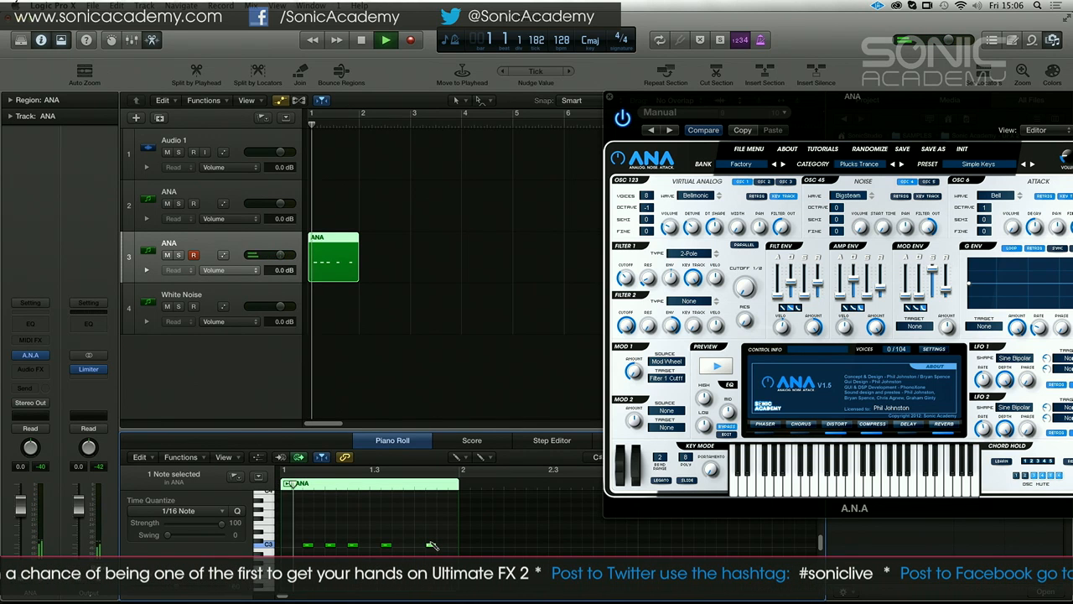
{"action": "key", "text": "space"}
Reduce the pattern to four C3 notes, shifting the second note slightly later and removing the third, and audition it
{"action": "left_click", "coordinate": [330, 545]}
{"action": "left_click_drag", "start_coordinate": [329, 542], "coordinate": [342, 545]}
{"action": "double_click", "coordinate": [331, 545]}
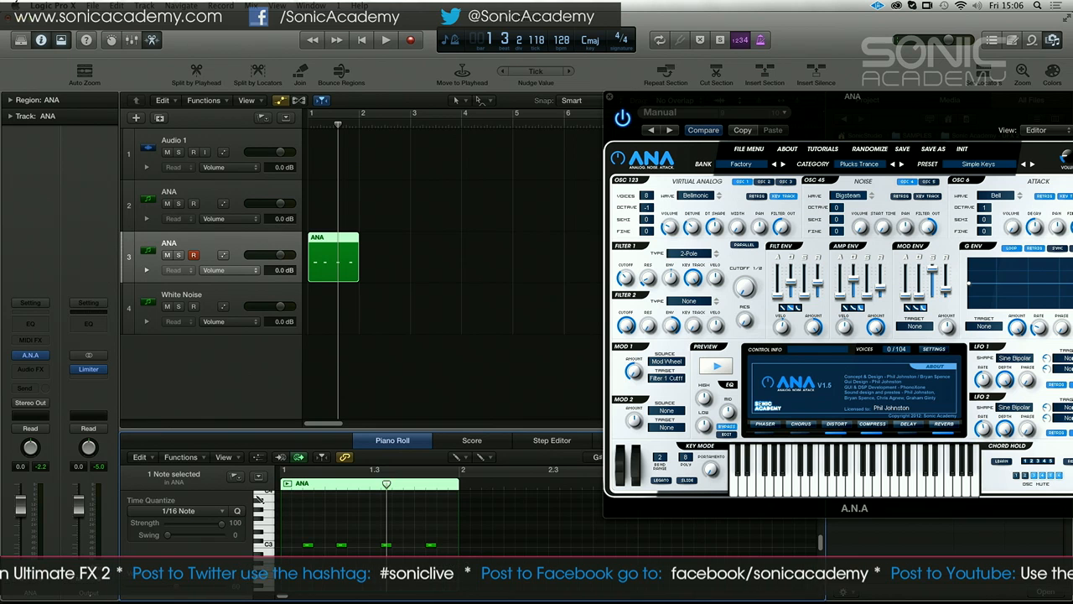
{"action": "key", "text": "space"}
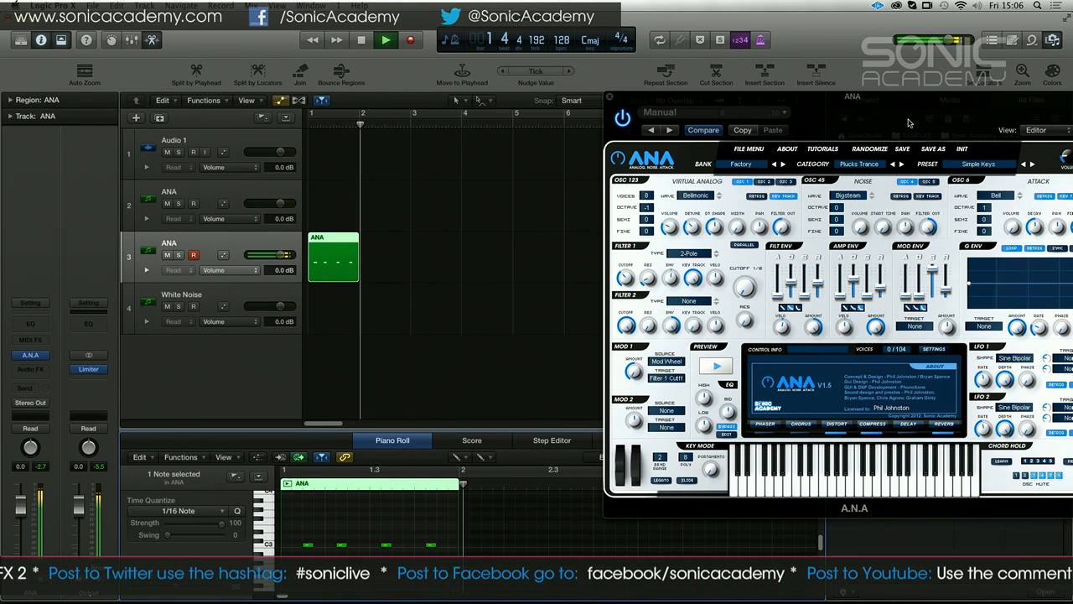
{"action": "key", "text": "space"}
Loop the one-bar ANA region across the arrangement and play the repeating pattern
{"action": "key", "text": "l"}
{"action": "key", "text": "space"}
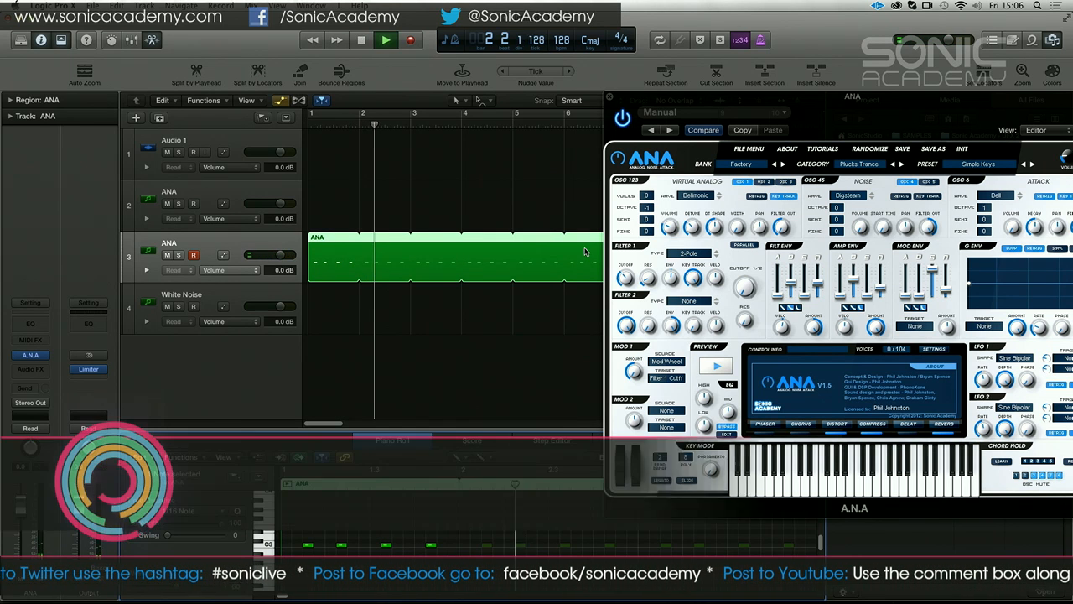
{"action": "key", "text": "space"}
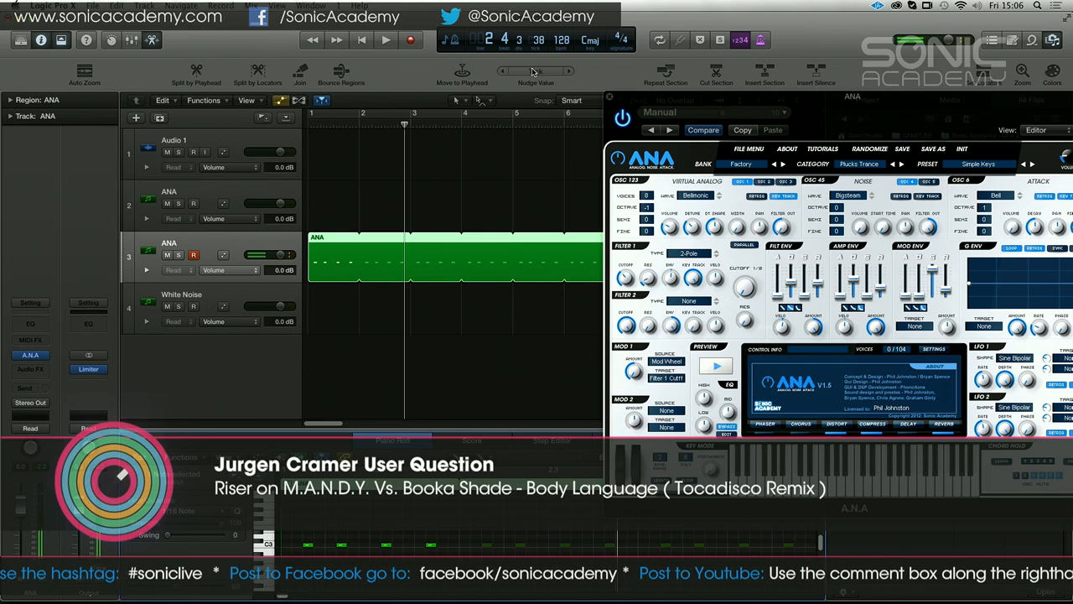
Add two more C3 notes to the looped pattern, one before beat 3 and one at the bar's end, and play it
{"action": "key", "text": "Return"}
{"action": "key", "text": "space"}
{"action": "key", "text": "space"}
{"action": "key", "text": "space"}
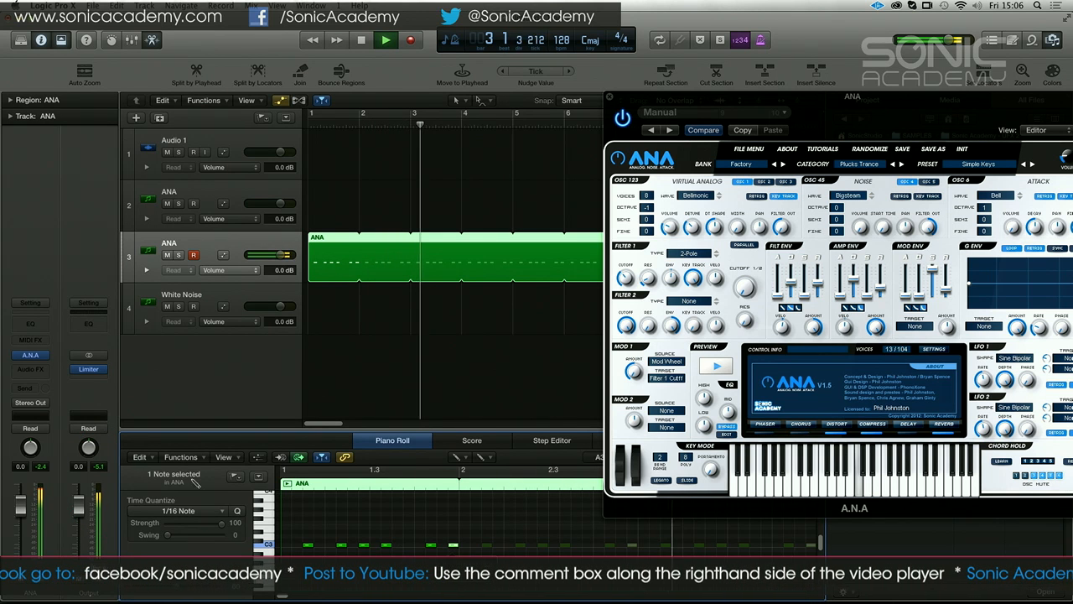
{"action": "key", "text": "space"}
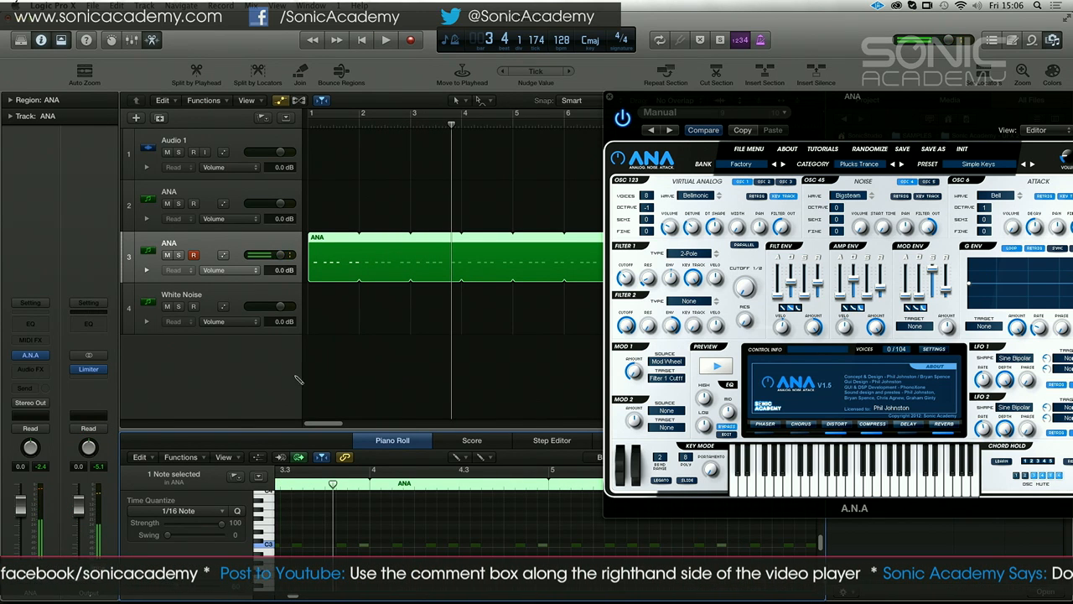
Try to insert a stereo Tape Delay as an audio effect on the ANA track
{"action": "left_click_drag", "start_coordinate": [855, 119], "coordinate": [628, 72]}
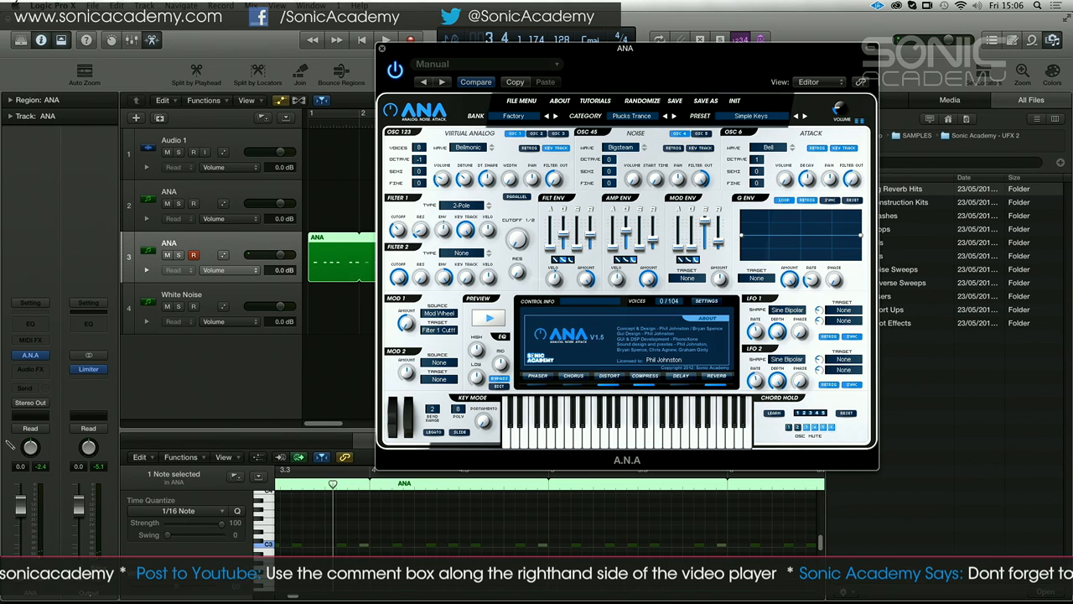
{"action": "left_click", "coordinate": [39, 369]}
{"action": "mouse_move", "coordinate": [46, 397]}
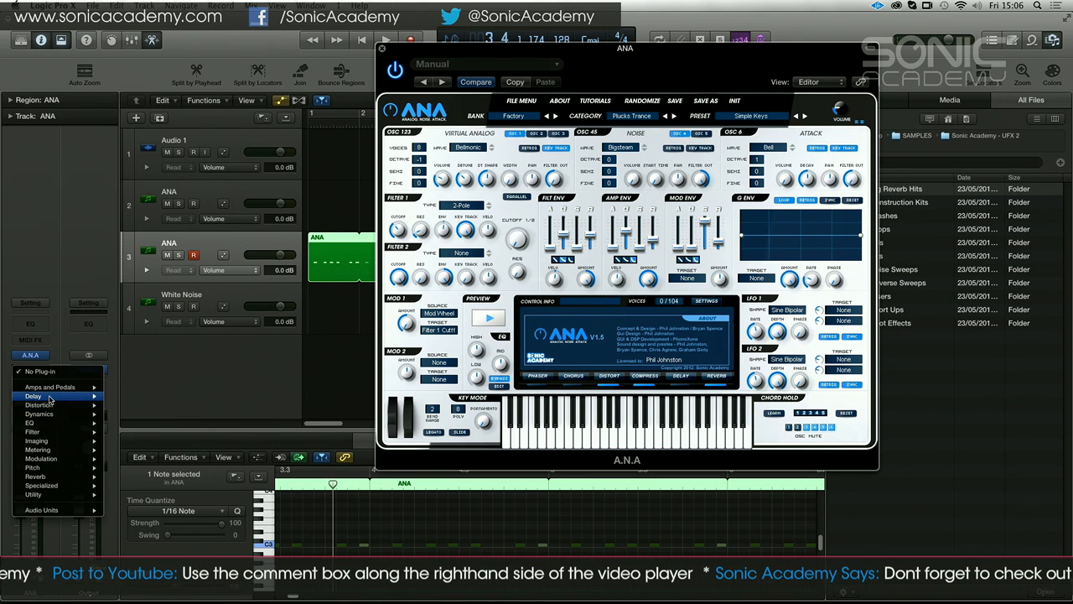
{"action": "mouse_move", "coordinate": [141, 425]}
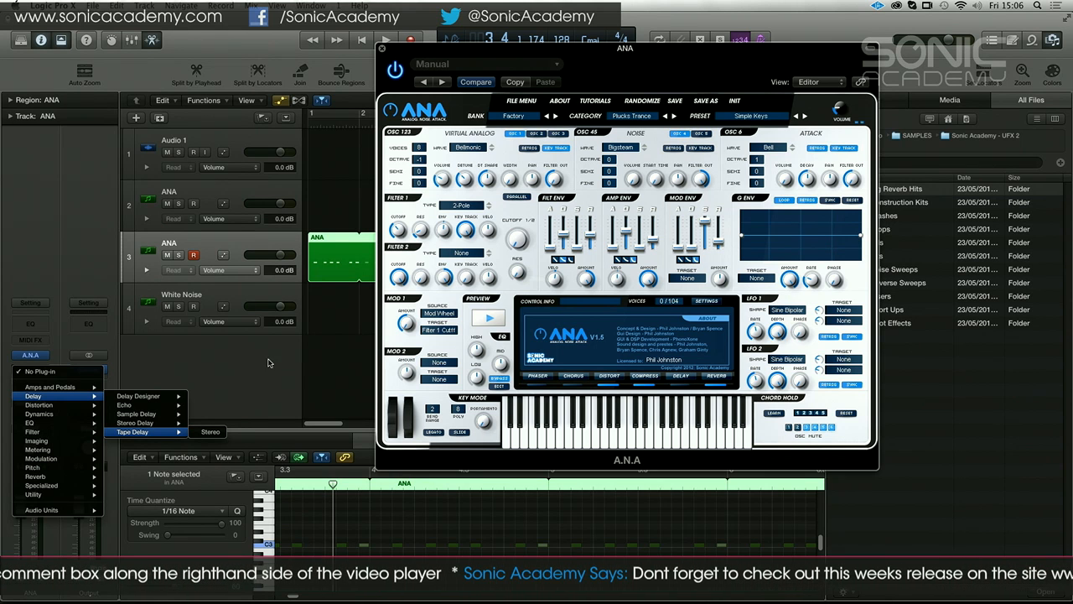
{"action": "left_click", "coordinate": [210, 432]}
Close the synth window and open the UFX 2 - Noise Sweeps sample folder
{"action": "left_click_drag", "start_coordinate": [428, 52], "coordinate": [387, 49]}
{"action": "left_click", "coordinate": [905, 232]}
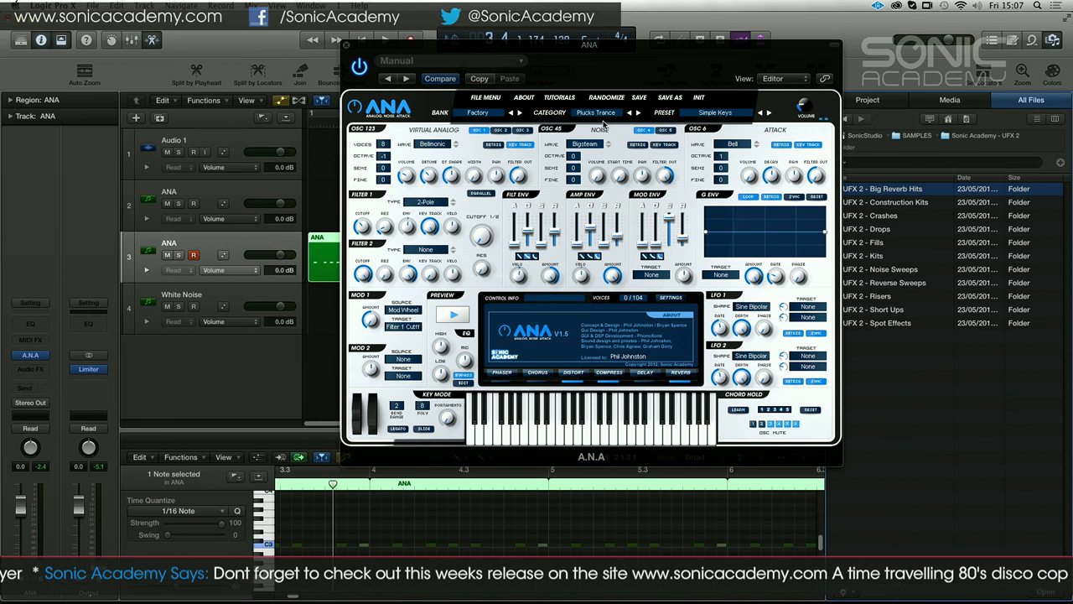
{"action": "left_click", "coordinate": [348, 45]}
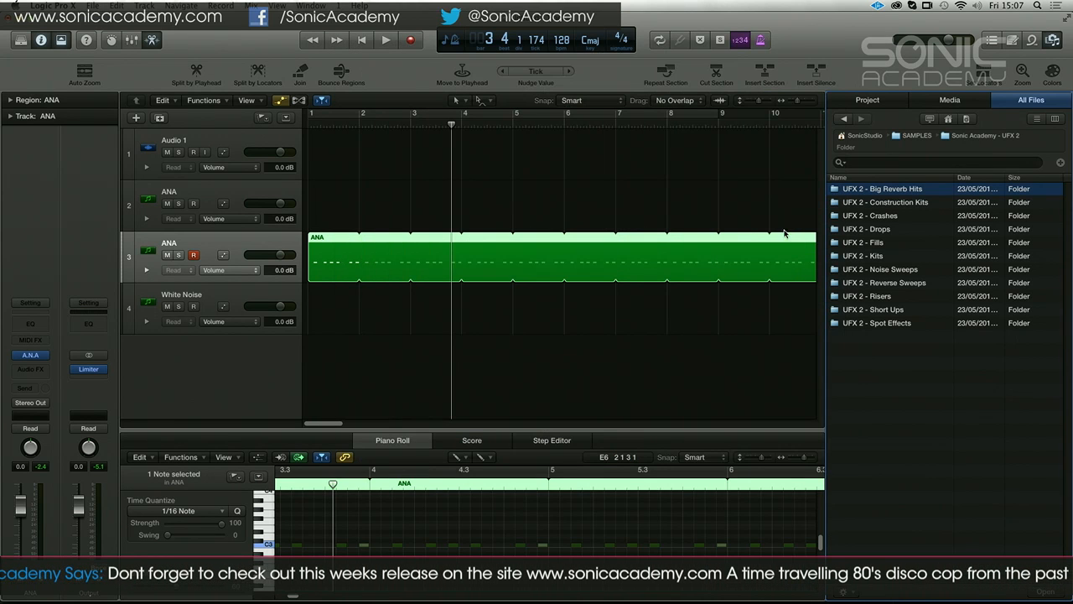
{"action": "left_click", "coordinate": [913, 269]}
{"action": "double_click", "coordinate": [904, 271]}
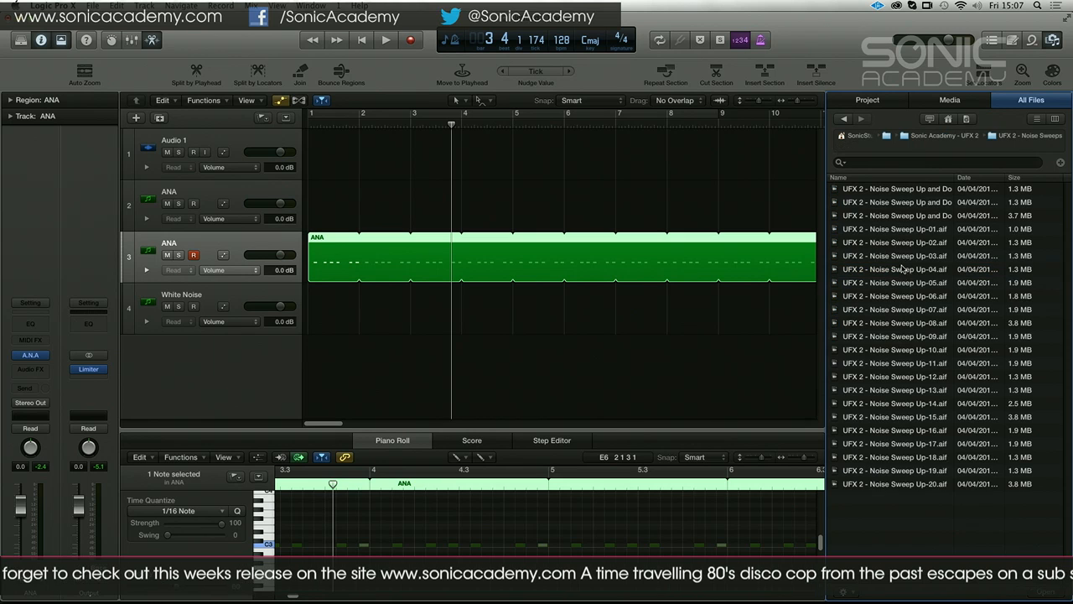
Audition the Noise Sweep Up-01 and Up-08 samples and place Up-08 at bar 1 on a new audio track
{"action": "left_click", "coordinate": [895, 229]}
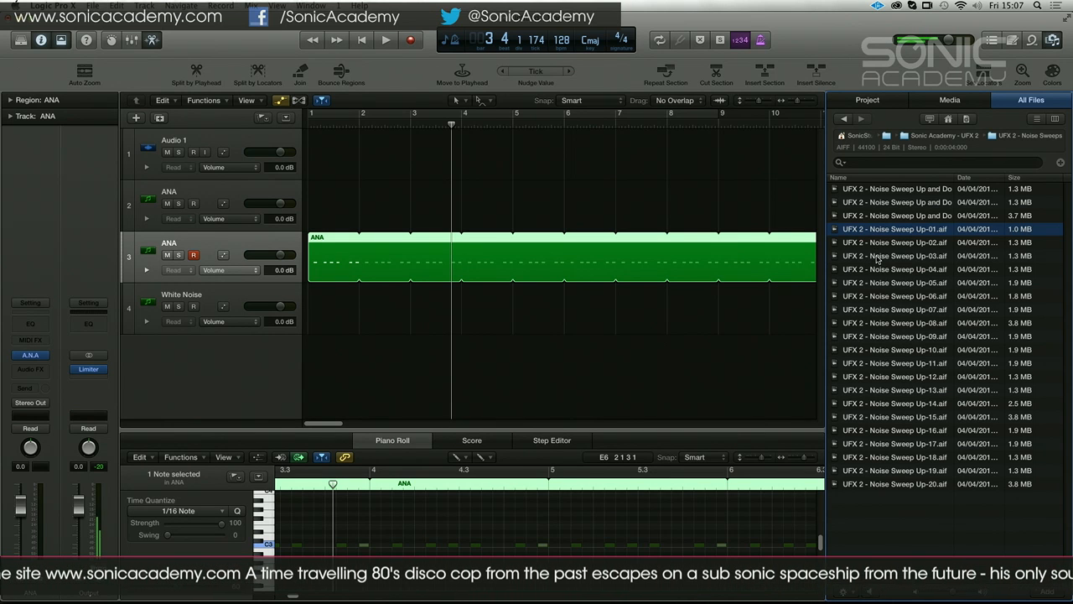
{"action": "left_click", "coordinate": [912, 326]}
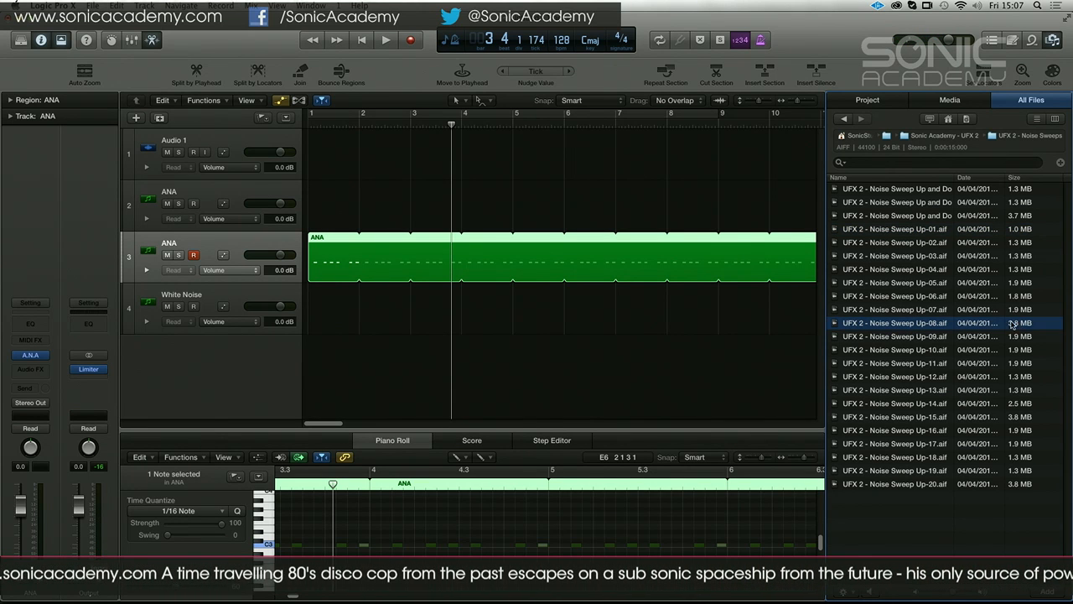
{"action": "left_click_drag", "start_coordinate": [891, 325], "coordinate": [327, 358]}
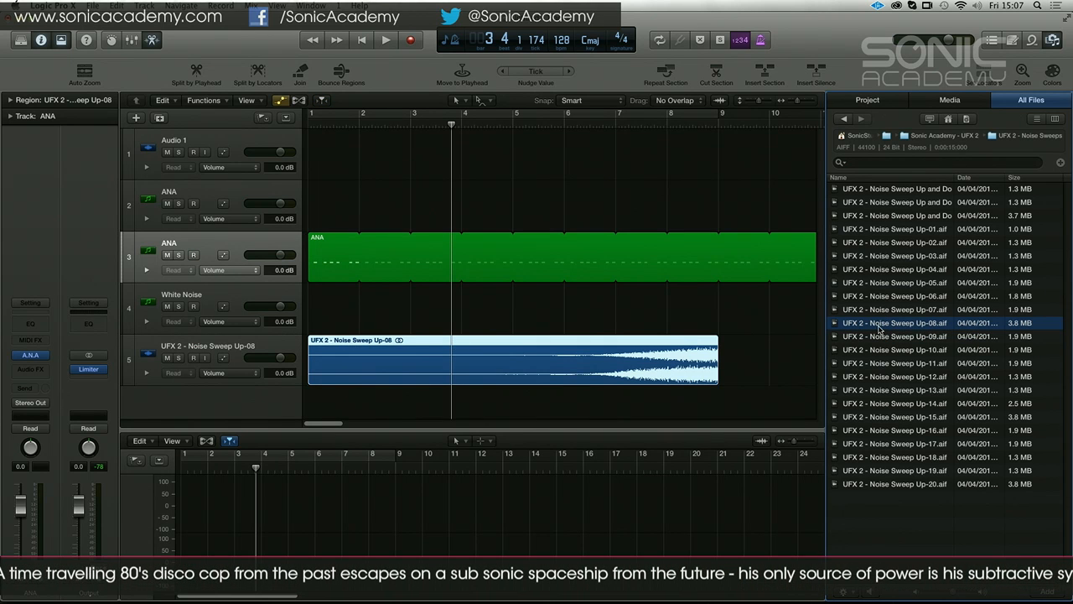
Preview more noise sweeps and place UFX 2 - Noise Sweep Up-15 at bar 1 on another new audio track
{"action": "left_click", "coordinate": [912, 379]}
{"action": "left_click", "coordinate": [911, 415]}
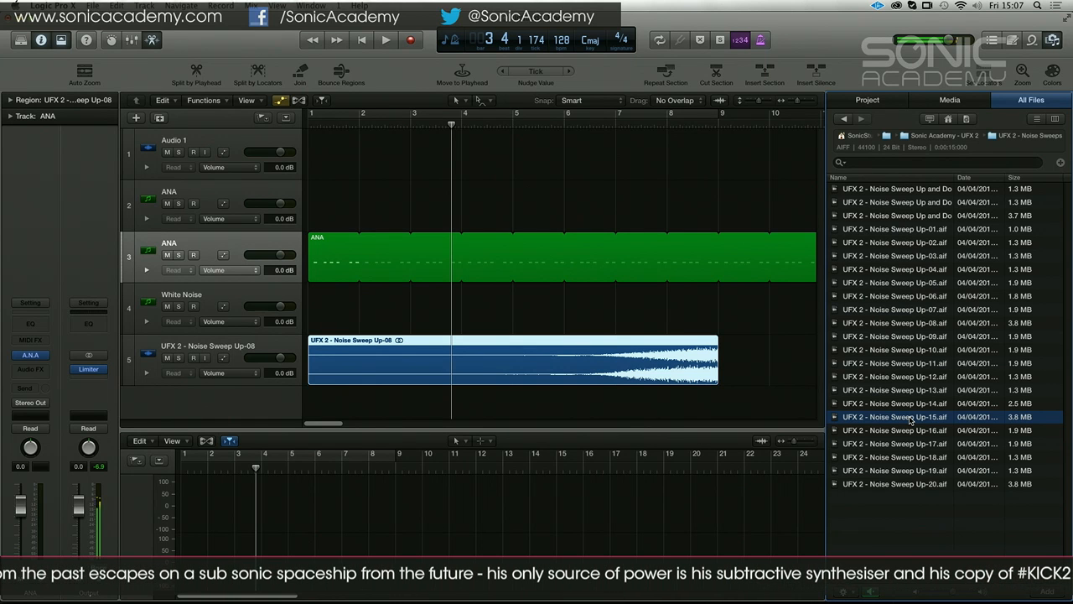
{"action": "left_click_drag", "start_coordinate": [896, 420], "coordinate": [336, 411]}
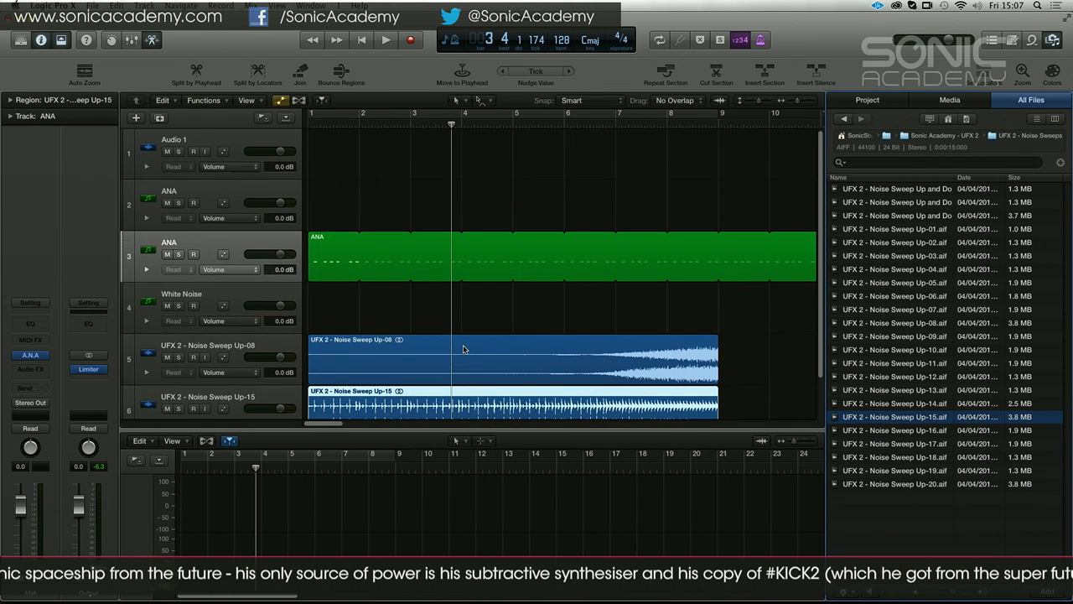
Move the White Noise track above the two ANA tracks in the track list
{"action": "left_click", "coordinate": [238, 250]}
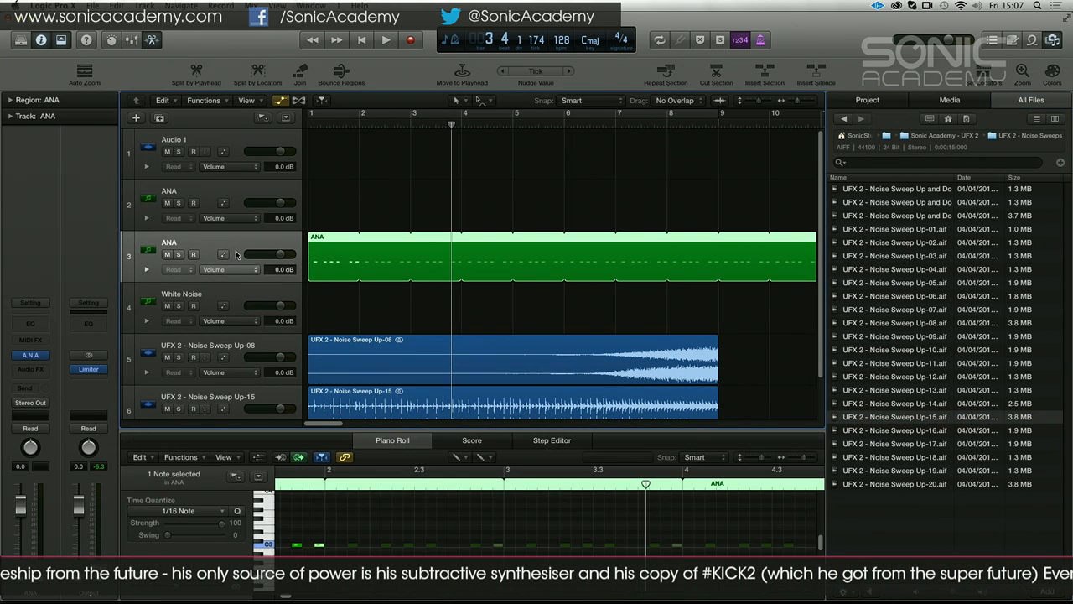
{"action": "left_click", "coordinate": [241, 354], "text": "shift"}
{"action": "left_click_drag", "start_coordinate": [238, 317], "coordinate": [259, 202]}
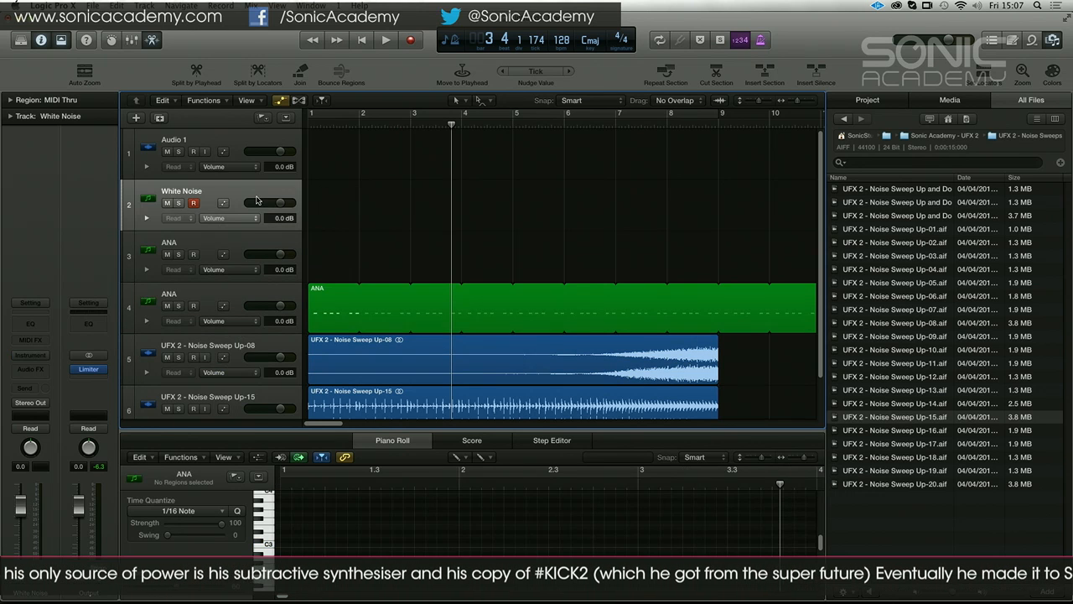
Group the ANA region's track and both noise sweep tracks into a summing track stack and collapse the stack
{"action": "left_click", "coordinate": [251, 298]}
{"action": "left_click", "coordinate": [252, 390], "text": "shift"}
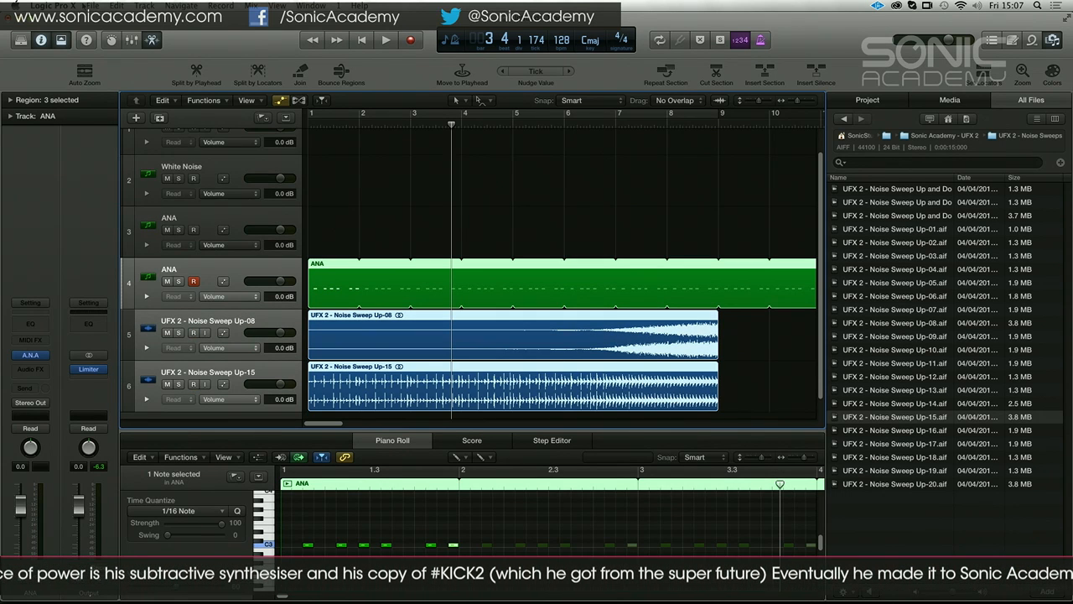
{"action": "left_click", "coordinate": [144, 5]}
{"action": "mouse_move", "coordinate": [118, 5]}
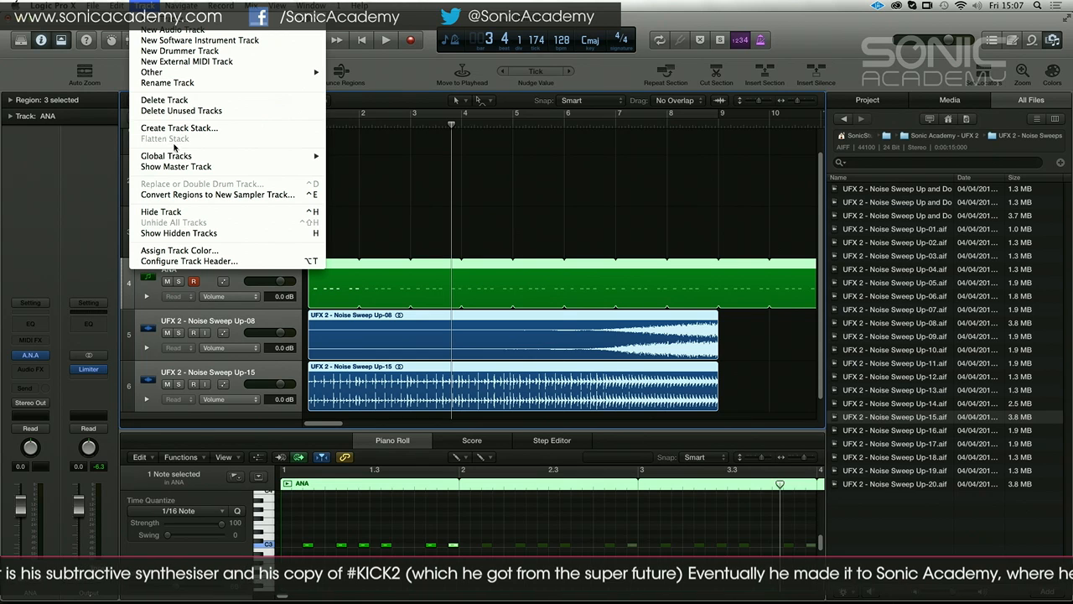
{"action": "mouse_move", "coordinate": [175, 159]}
{"action": "left_click", "coordinate": [175, 129]}
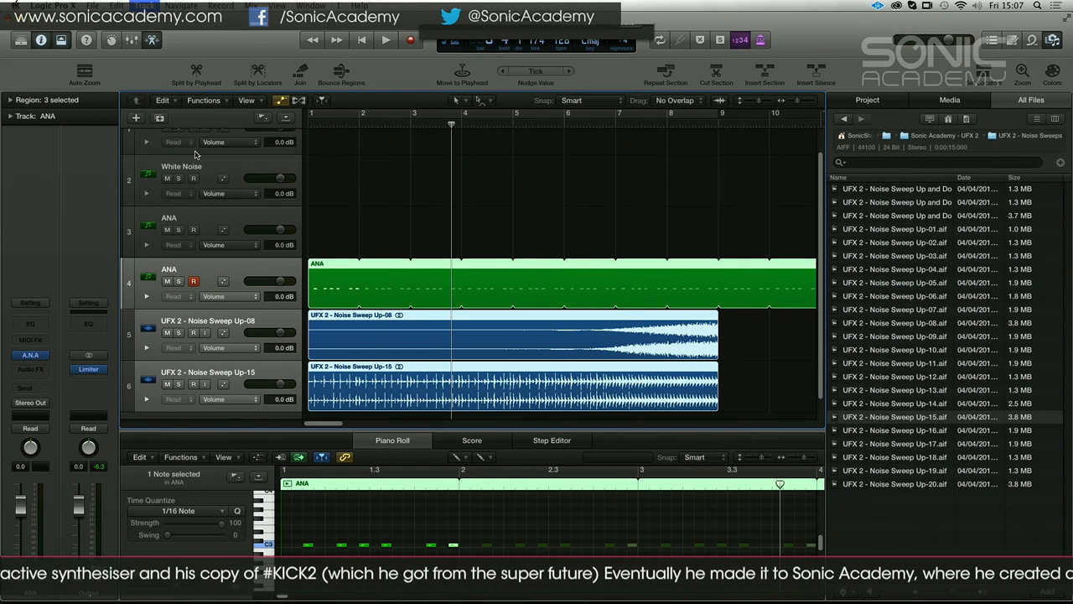
{"action": "key", "text": "Return"}
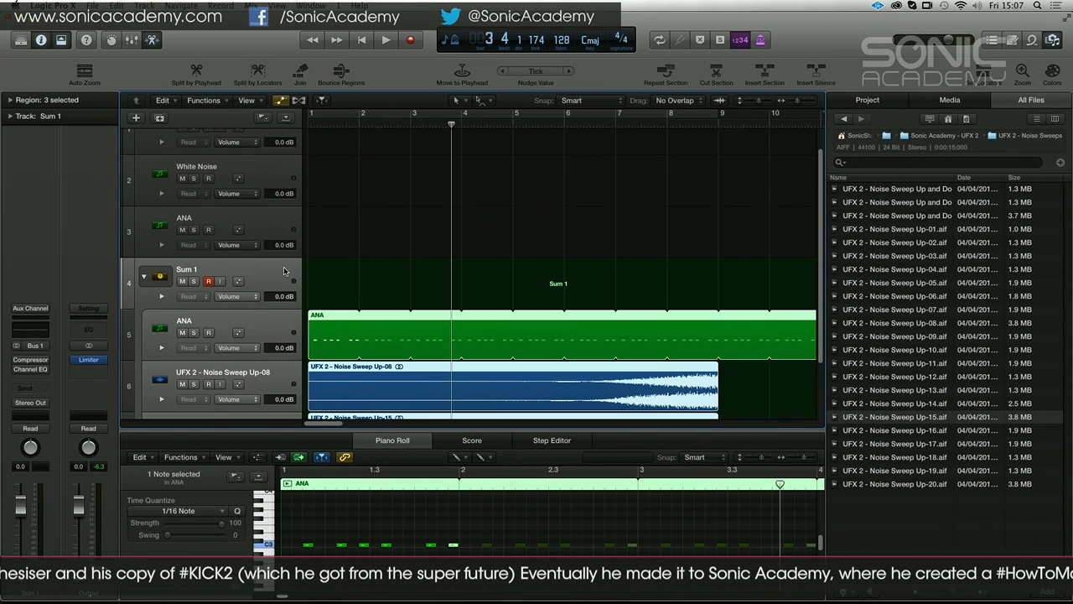
{"action": "left_click", "coordinate": [145, 279]}
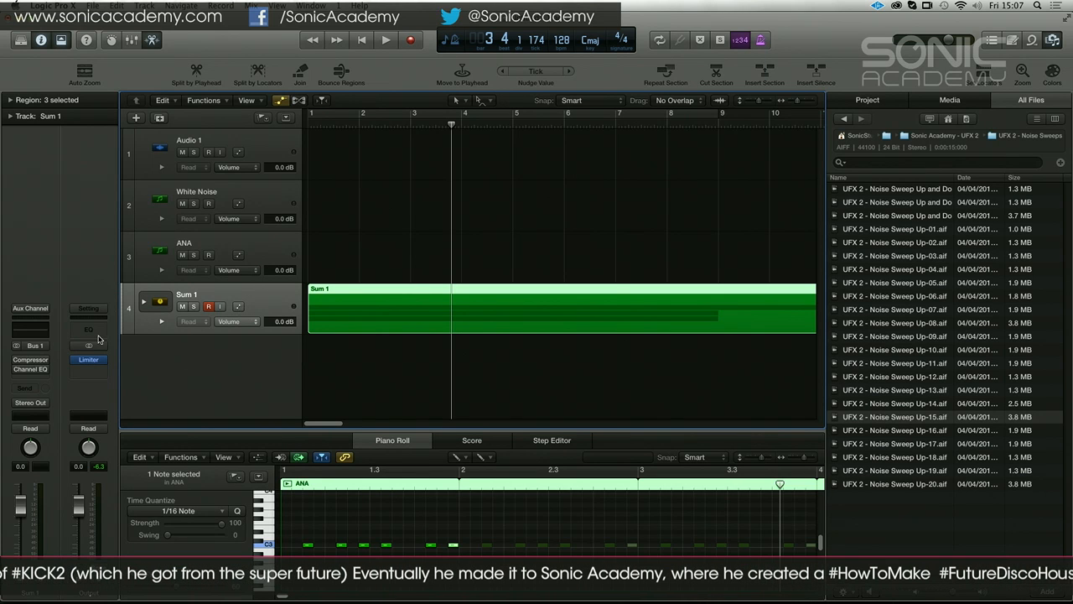
Insert a Tape Delay on the Sum 1 stack in place of the Compressor and set its output to 48% dry and 94% wet
{"action": "left_click", "coordinate": [46, 362]}
{"action": "mouse_move", "coordinate": [37, 403]}
{"action": "mouse_move", "coordinate": [152, 407]}
{"action": "mouse_move", "coordinate": [172, 438]}
{"action": "left_click", "coordinate": [209, 439]}
{"action": "key", "text": "space"}
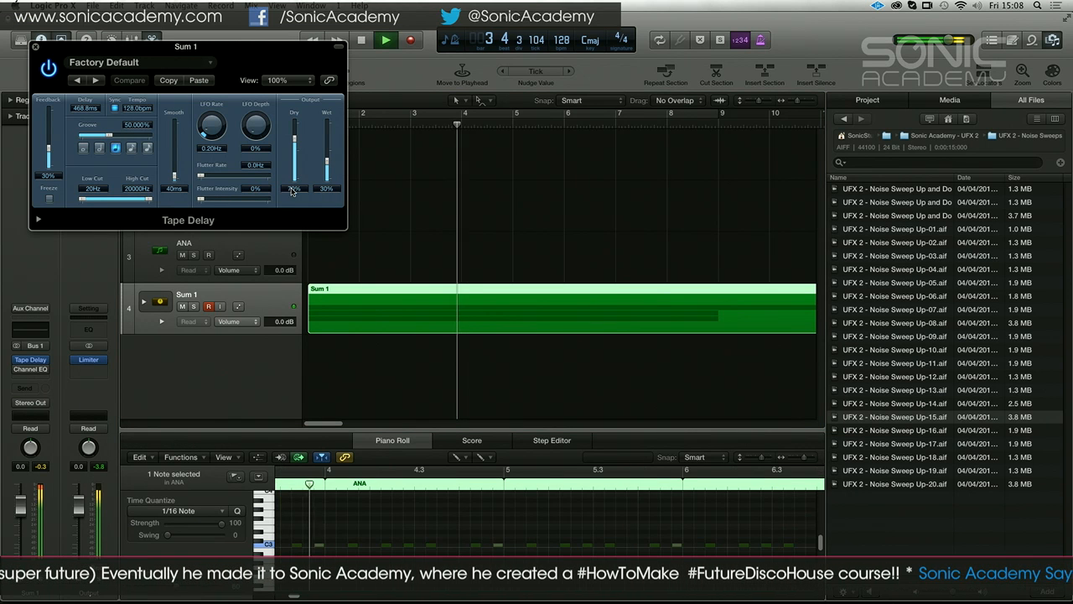
{"action": "left_click_drag", "start_coordinate": [327, 161], "coordinate": [304, 137]}
{"action": "key", "text": "space"}
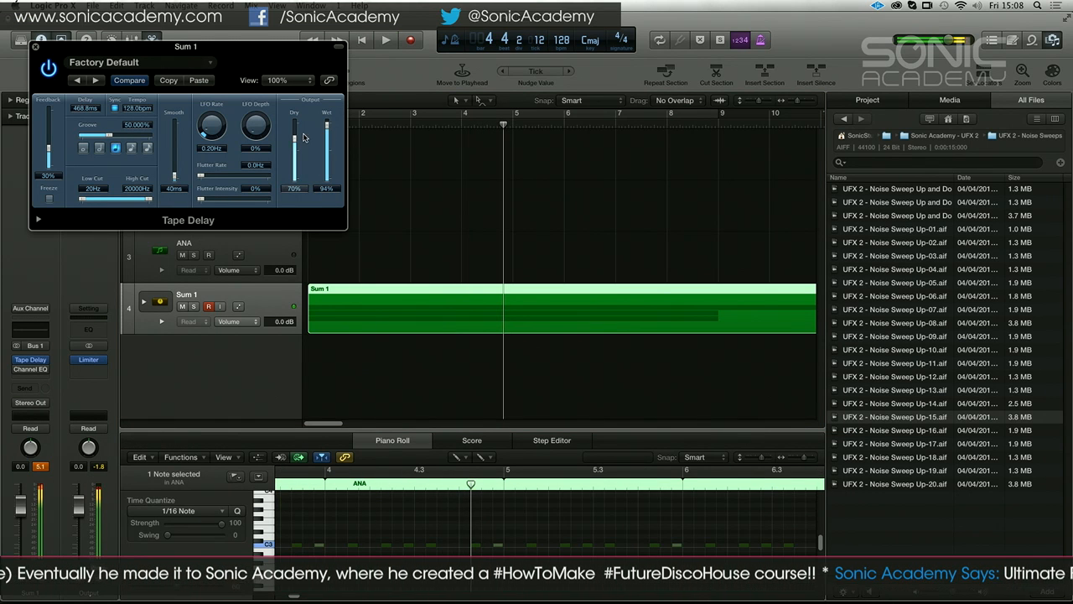
{"action": "left_click_drag", "start_coordinate": [251, 46], "coordinate": [747, 169]}
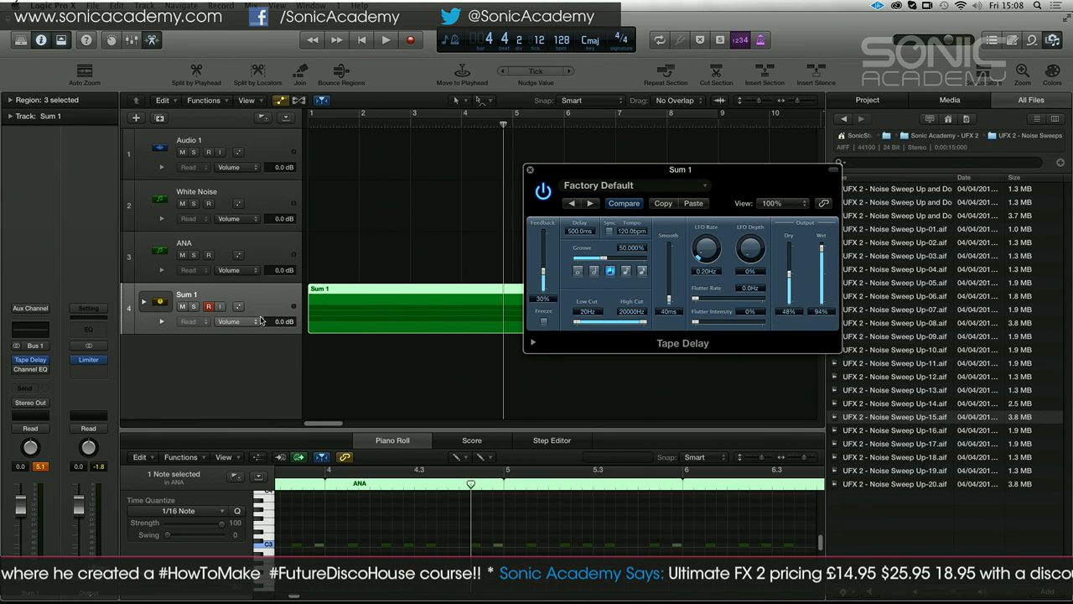
Listen to the delayed stack, sync the Tape Delay to the 128 bpm project tempo and play it again from bar 1
{"action": "left_click", "coordinate": [33, 597]}
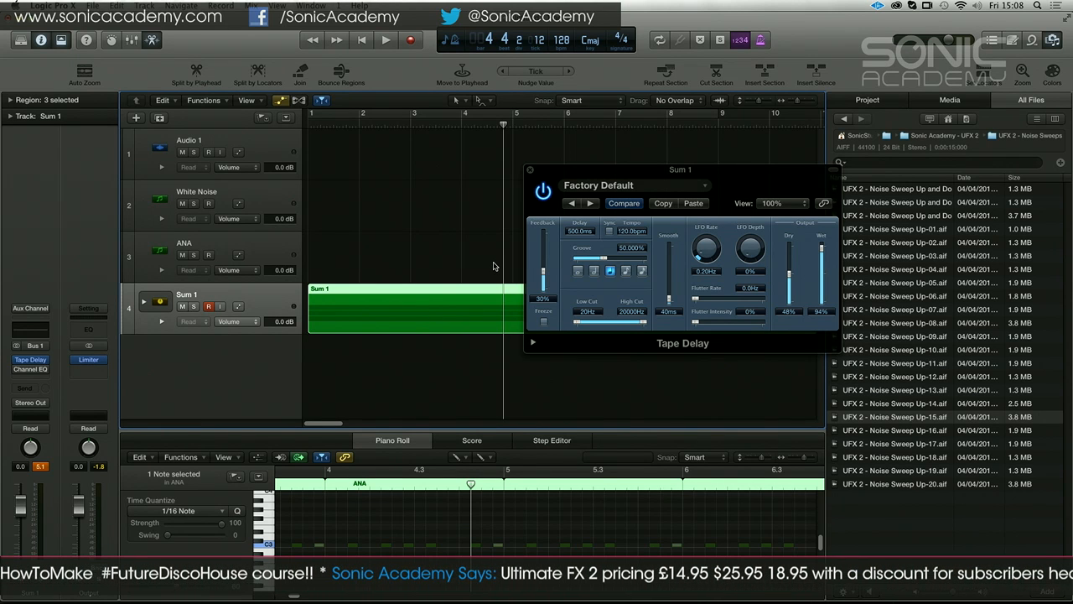
{"action": "key", "text": "space"}
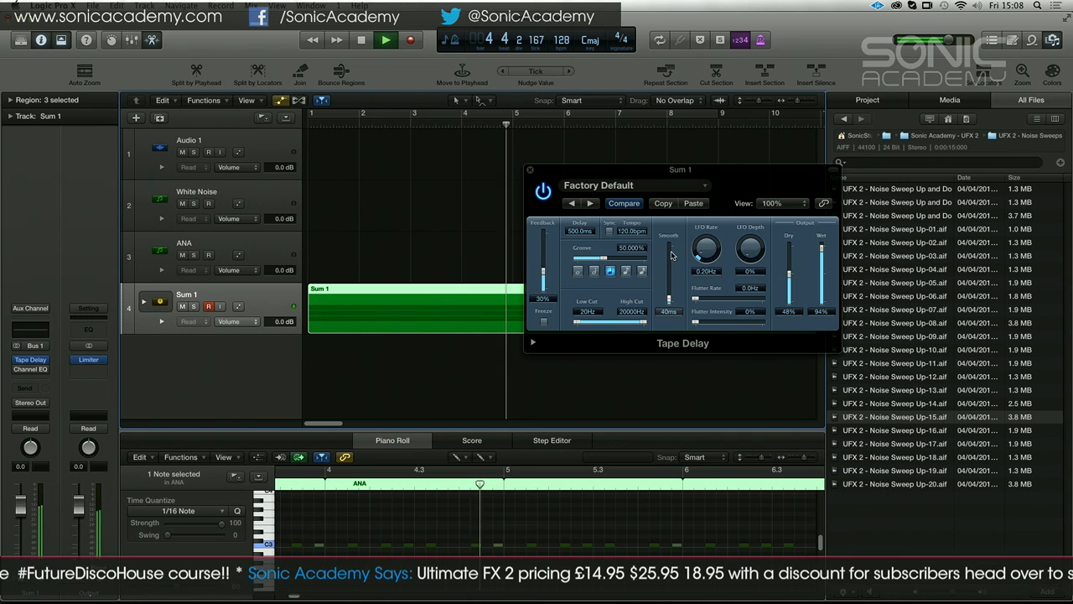
{"action": "key", "text": "space"}
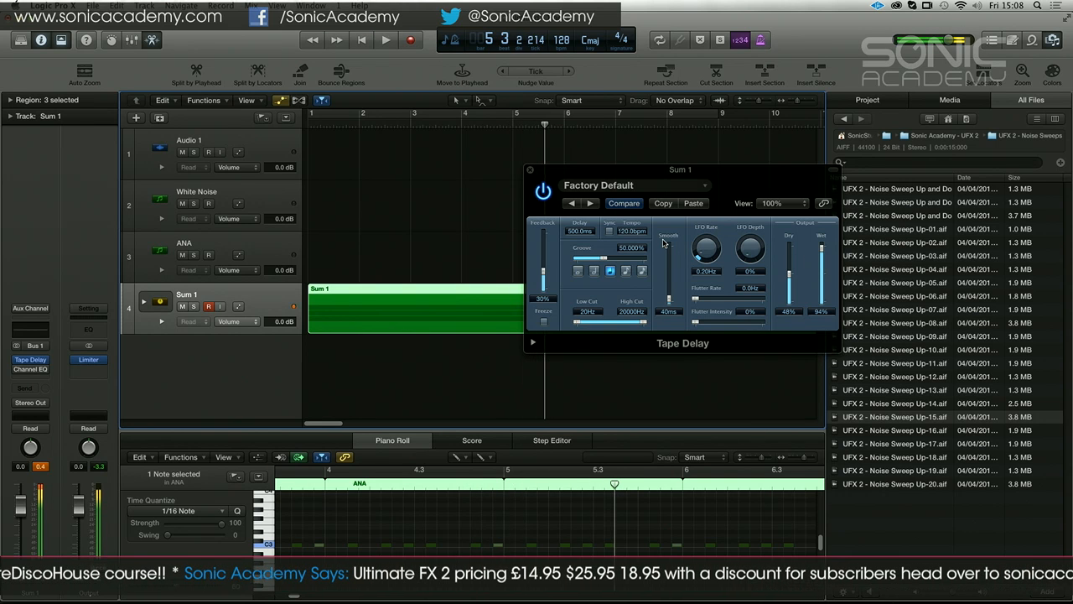
{"action": "key", "text": "Return"}
{"action": "left_click", "coordinate": [609, 232]}
{"action": "key", "text": "space"}
{"action": "key", "text": "space"}
Set the Tape Delay's wet level to 100%, its flutter intensity to 100% and its flutter rate to 0.8 Hz
{"action": "left_click_drag", "start_coordinate": [822, 252], "coordinate": [822, 238]}
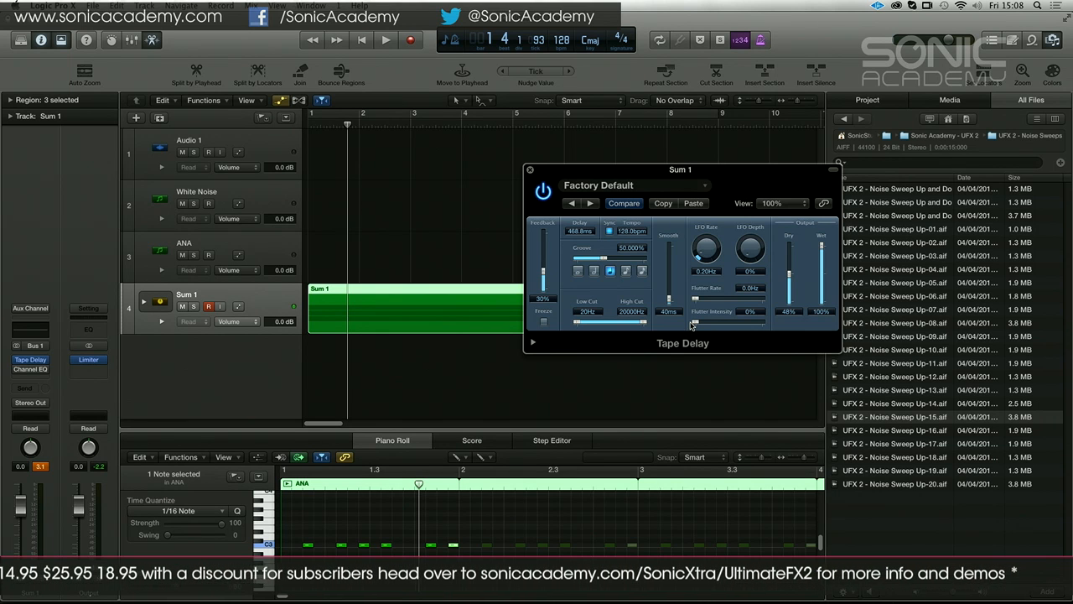
{"action": "left_click_drag", "start_coordinate": [692, 325], "coordinate": [758, 325]}
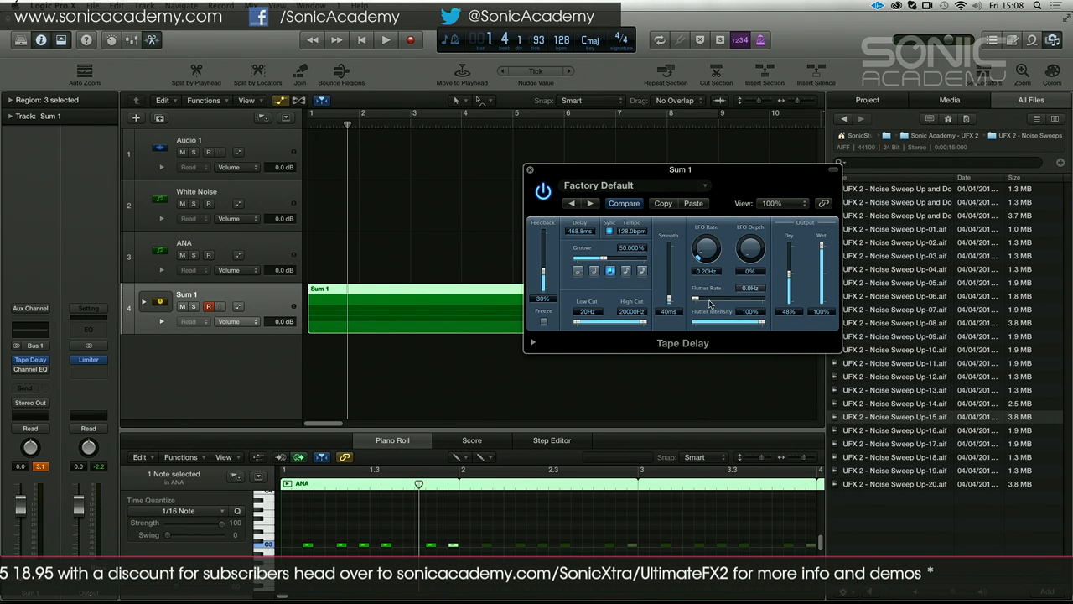
{"action": "left_click_drag", "start_coordinate": [700, 300], "coordinate": [703, 300]}
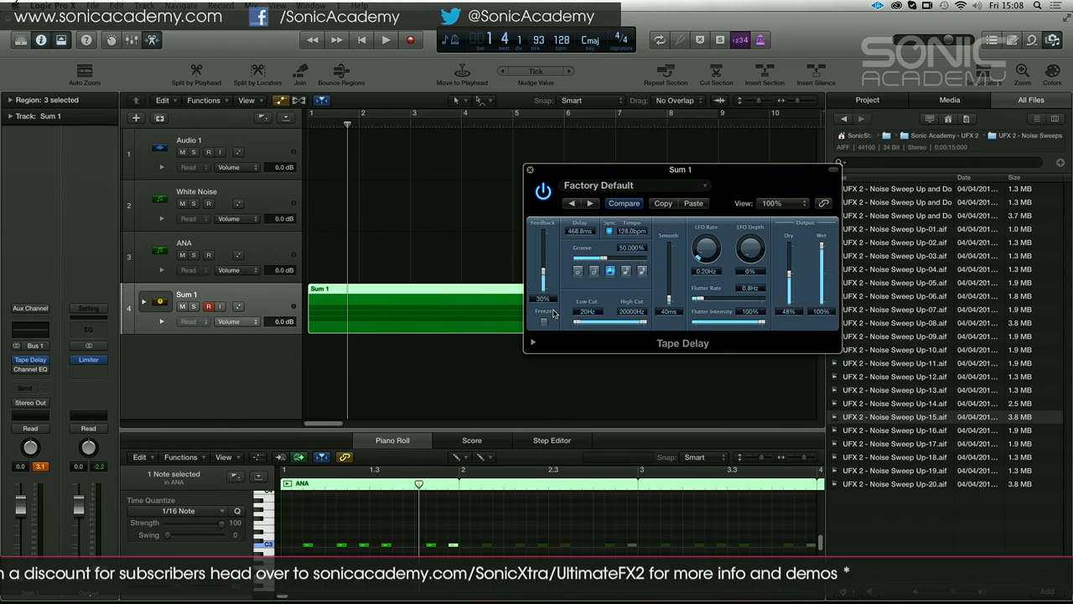
Enable automation for the Sum 1 stack, move the Tape Delay window aside and hide the automation lanes
{"action": "left_click", "coordinate": [241, 295]}
{"action": "key", "text": "a"}
{"action": "key", "text": "a"}
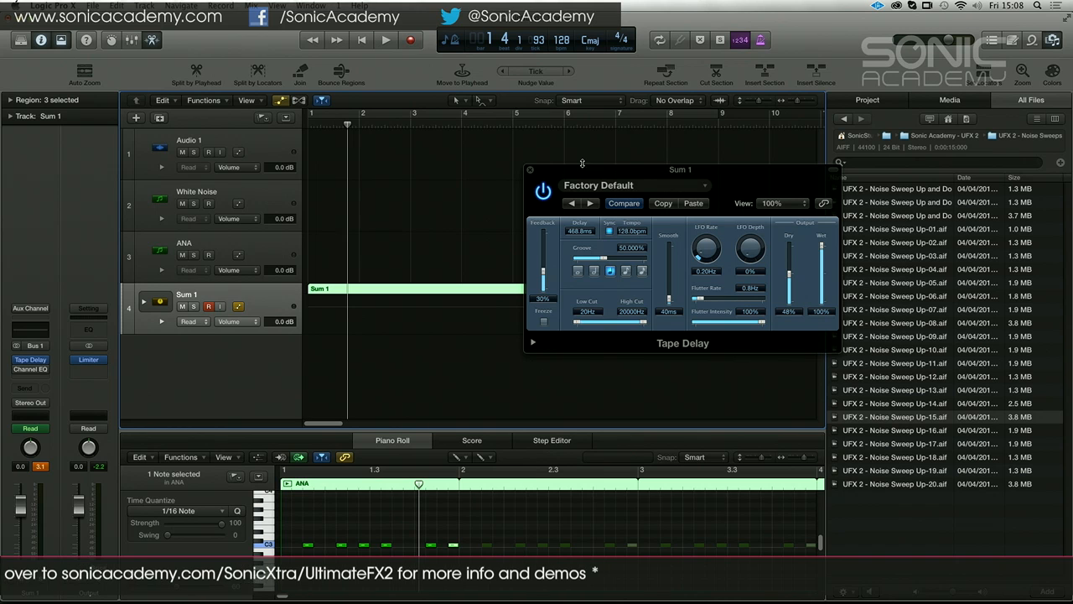
{"action": "left_click_drag", "start_coordinate": [579, 170], "coordinate": [628, 173]}
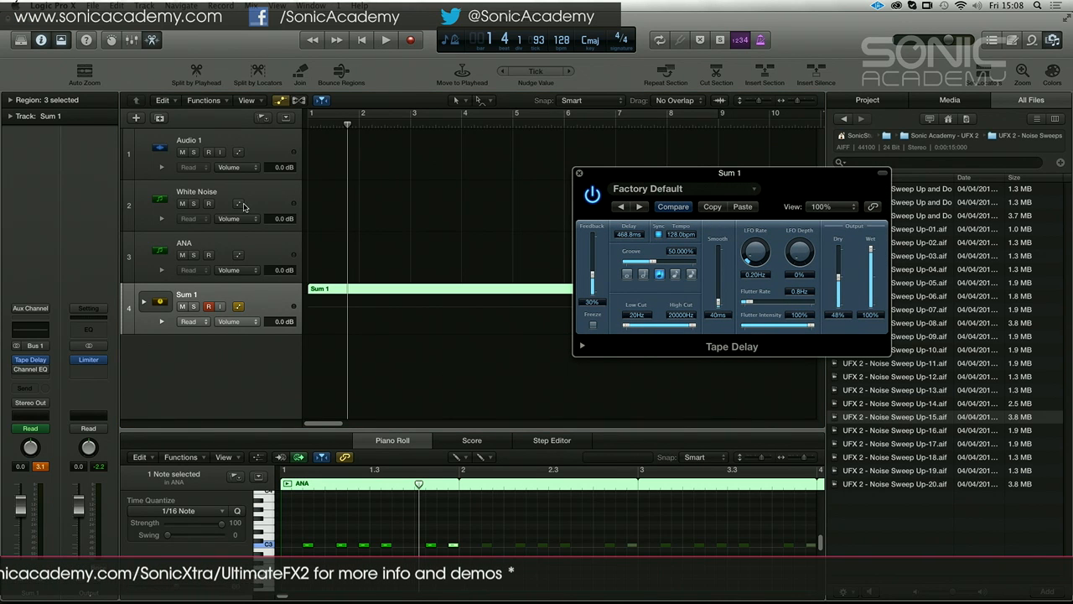
{"action": "key", "text": "a"}
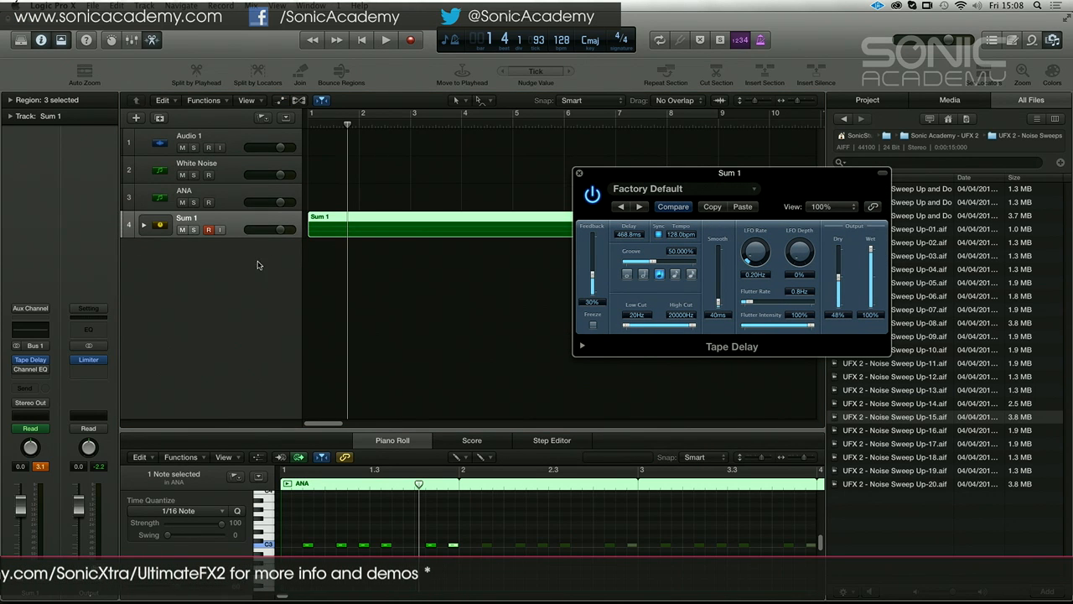
{"action": "left_click", "coordinate": [135, 293]}
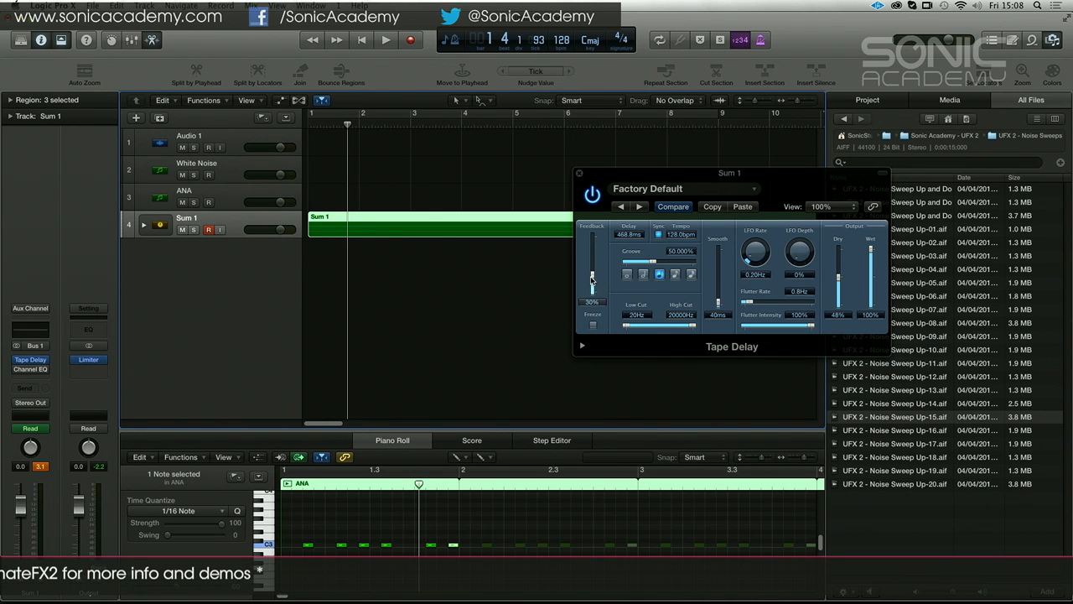
Set the Tape Delay feedback to 50% during playback and lower the Sum 1 volume to -3.2 dB
{"action": "key", "text": "space"}
{"action": "left_click_drag", "start_coordinate": [593, 279], "coordinate": [594, 266]}
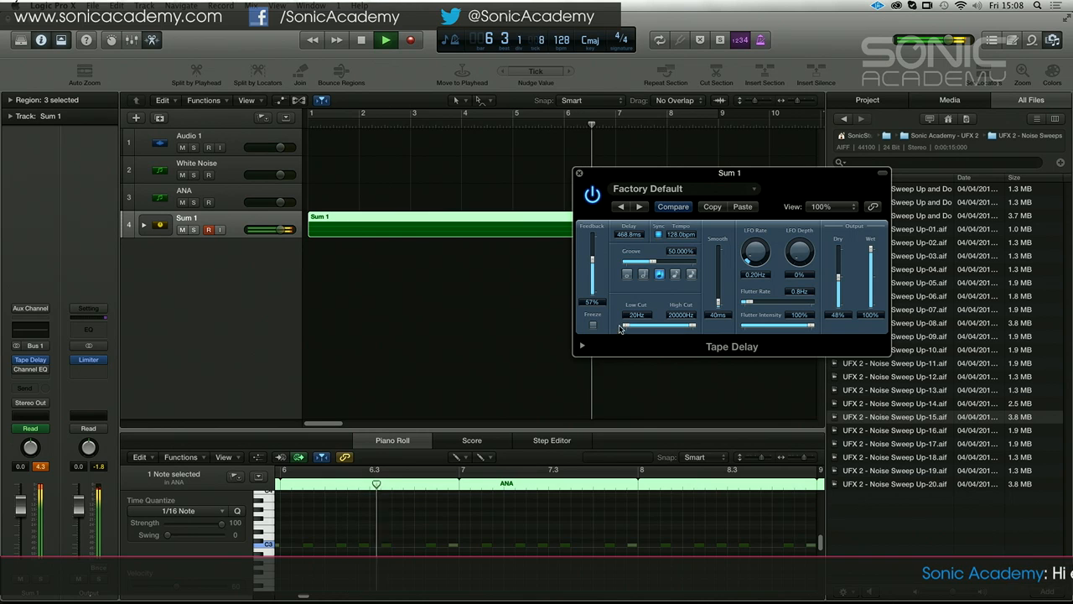
{"action": "left_click_drag", "start_coordinate": [593, 261], "coordinate": [593, 265]}
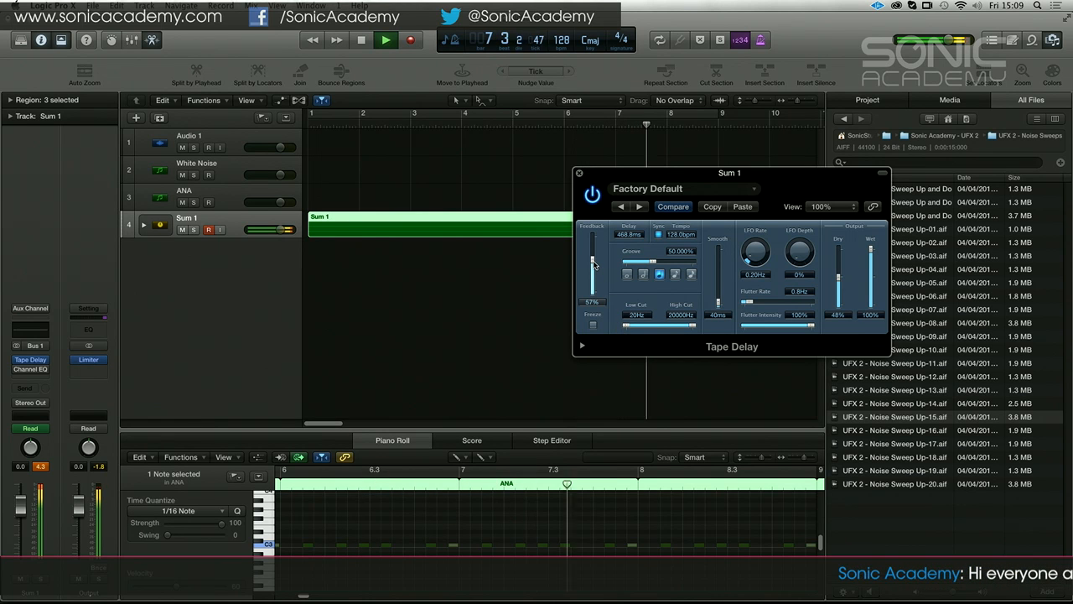
{"action": "key", "text": "space"}
{"action": "left_click_drag", "start_coordinate": [22, 501], "coordinate": [22, 514]}
{"action": "left_click", "coordinate": [40, 466]}
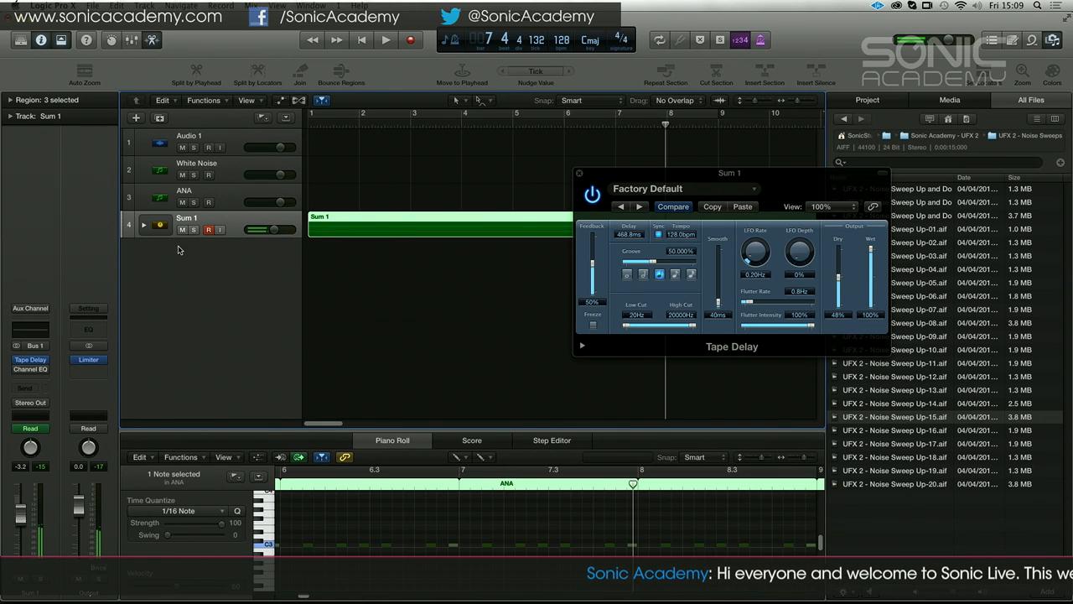
Show the automation lanes, choose the Tape Delay's Feedback parameter for Sum 1 and close the Tape Delay window
{"action": "key", "text": "a"}
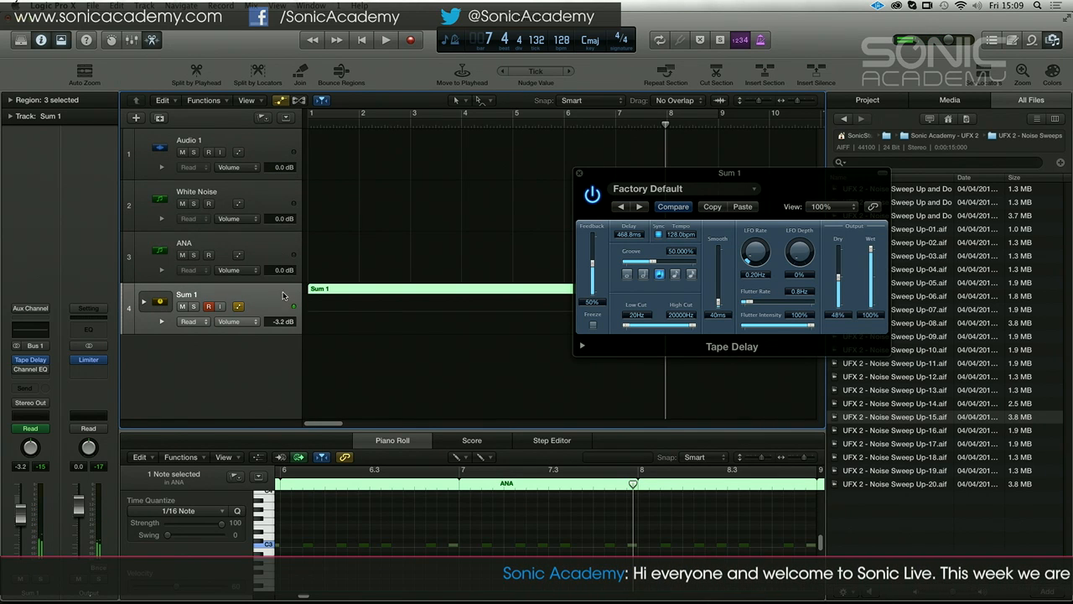
{"action": "left_click", "coordinate": [243, 321]}
{"action": "mouse_move", "coordinate": [265, 347]}
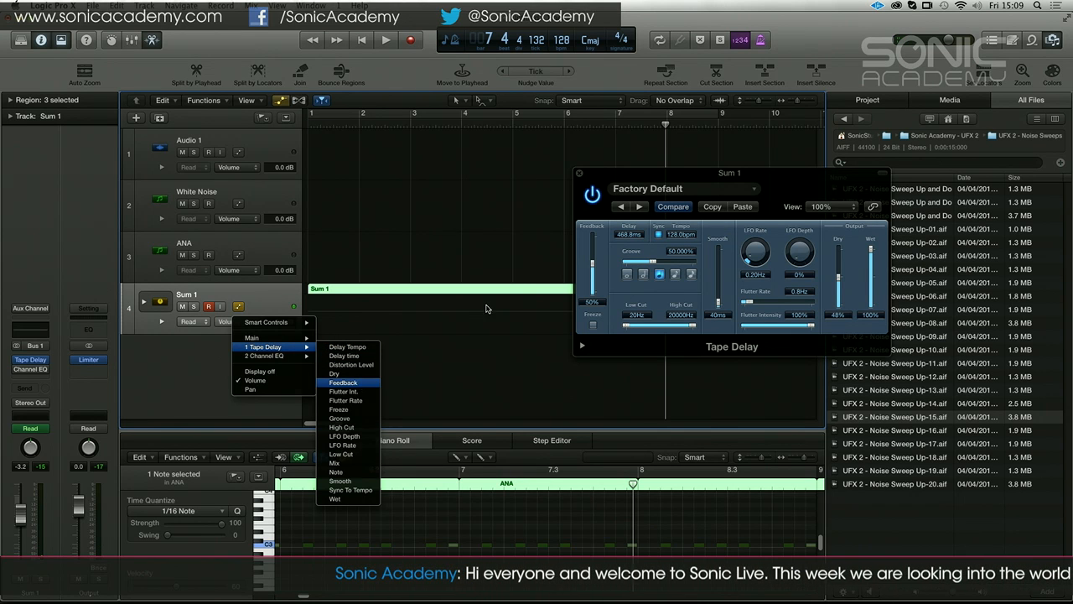
{"action": "key", "text": "Return"}
{"action": "left_click", "coordinate": [578, 174]}
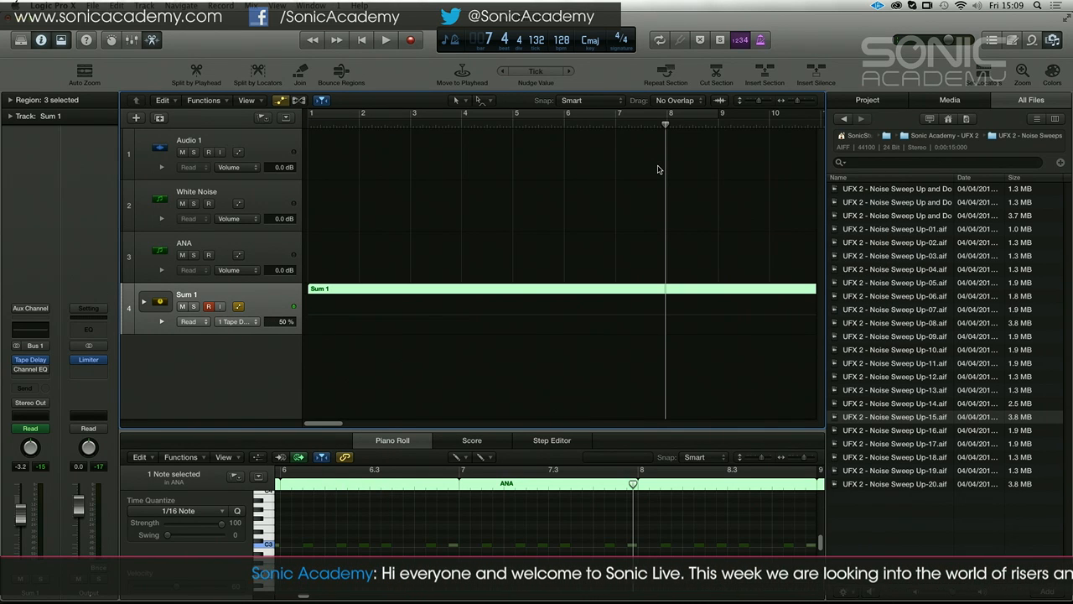
Draw feedback automation on Sum 1 that reaches 55% just after bar 8 and falls to 0% at about bar 13
{"action": "key", "text": "super+Left"}
{"action": "key", "text": "super+Left"}
{"action": "key", "text": "super+Left"}
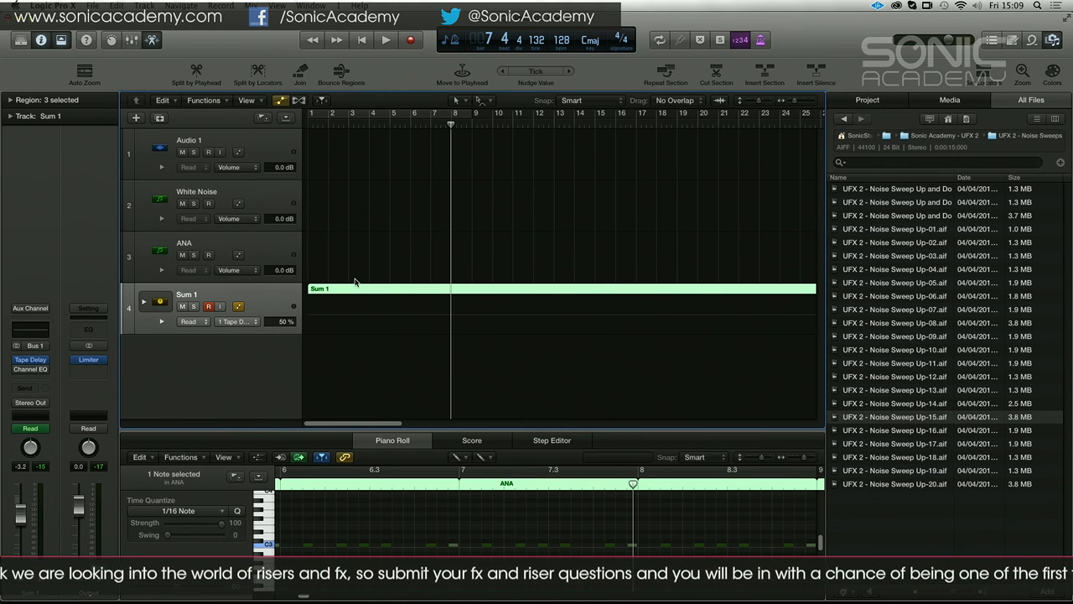
{"action": "left_click", "coordinate": [257, 326]}
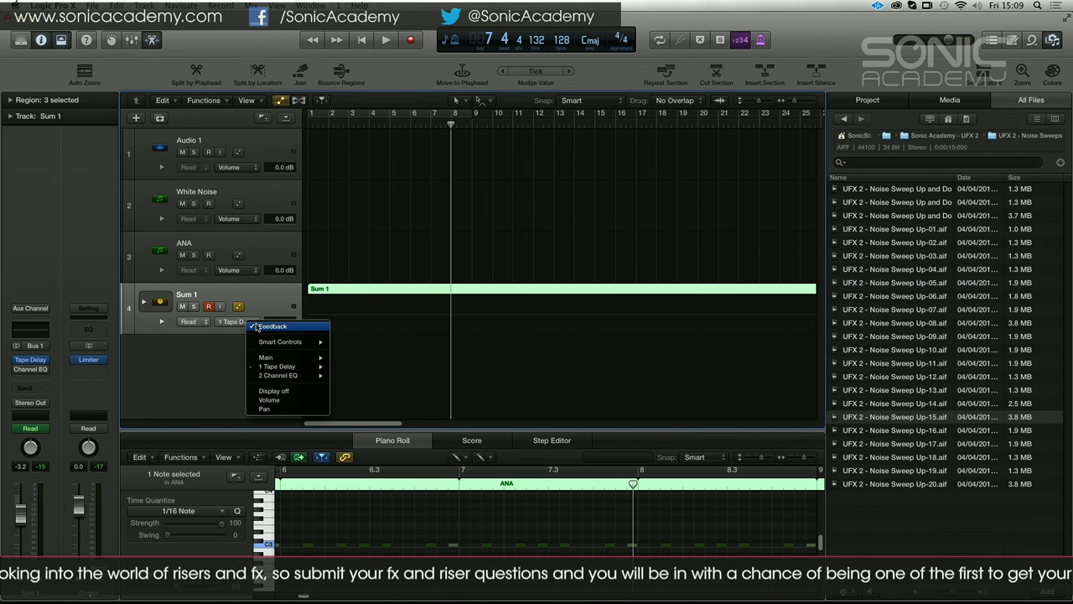
{"action": "mouse_move", "coordinate": [299, 373]}
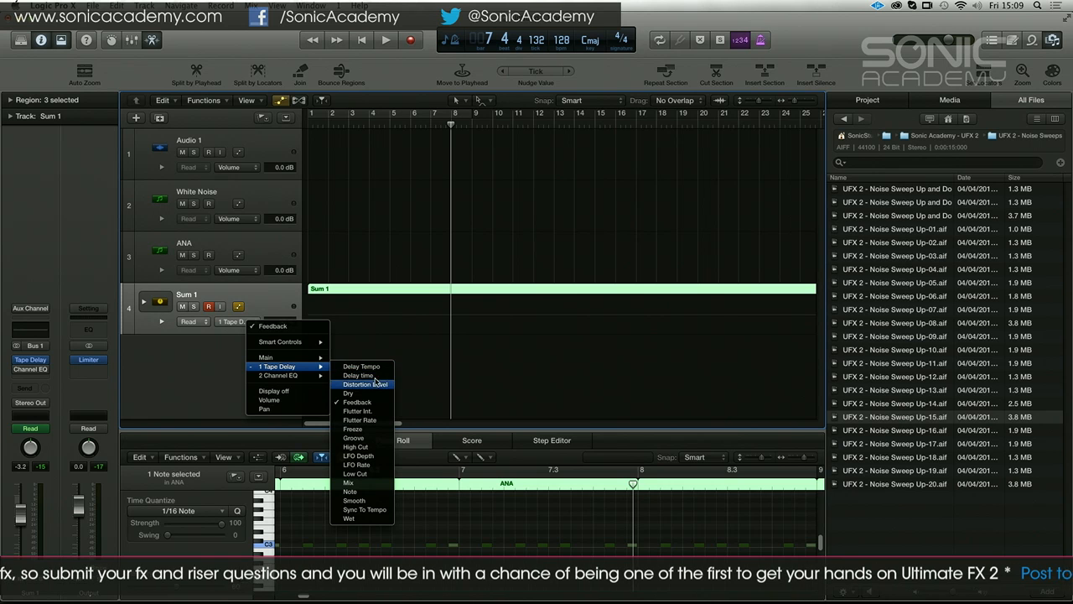
{"action": "left_click", "coordinate": [427, 334]}
{"action": "left_click", "coordinate": [319, 315]}
{"action": "left_click", "coordinate": [319, 315]}
{"action": "left_click_drag", "start_coordinate": [455, 312], "coordinate": [560, 332]}
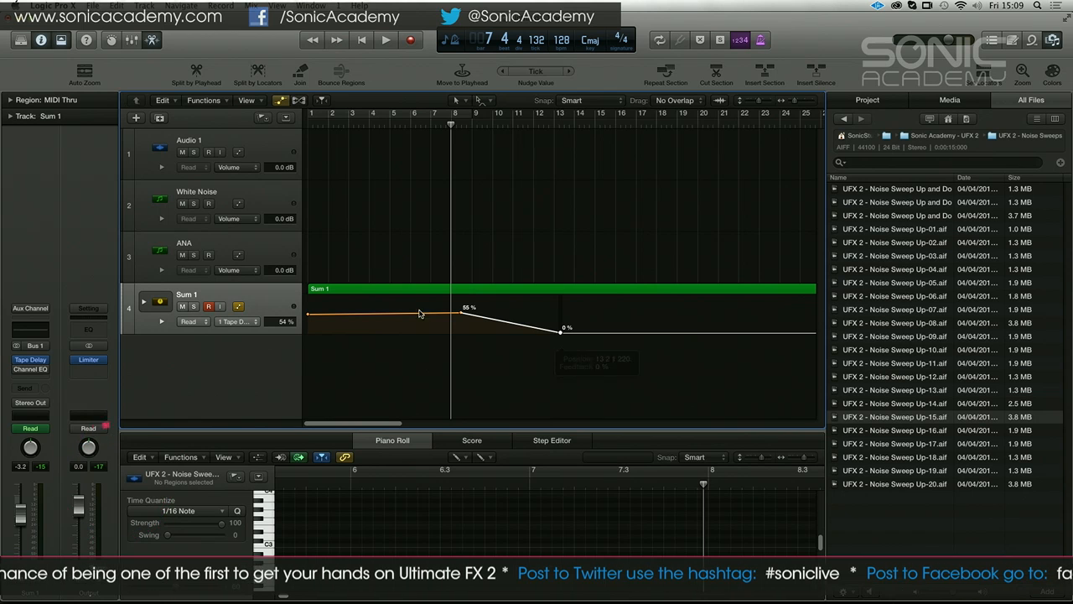
Expand the Sum 1 stack, shorten the ANA region so it ends at bar 13 and play from the start
{"action": "left_click", "coordinate": [145, 301]}
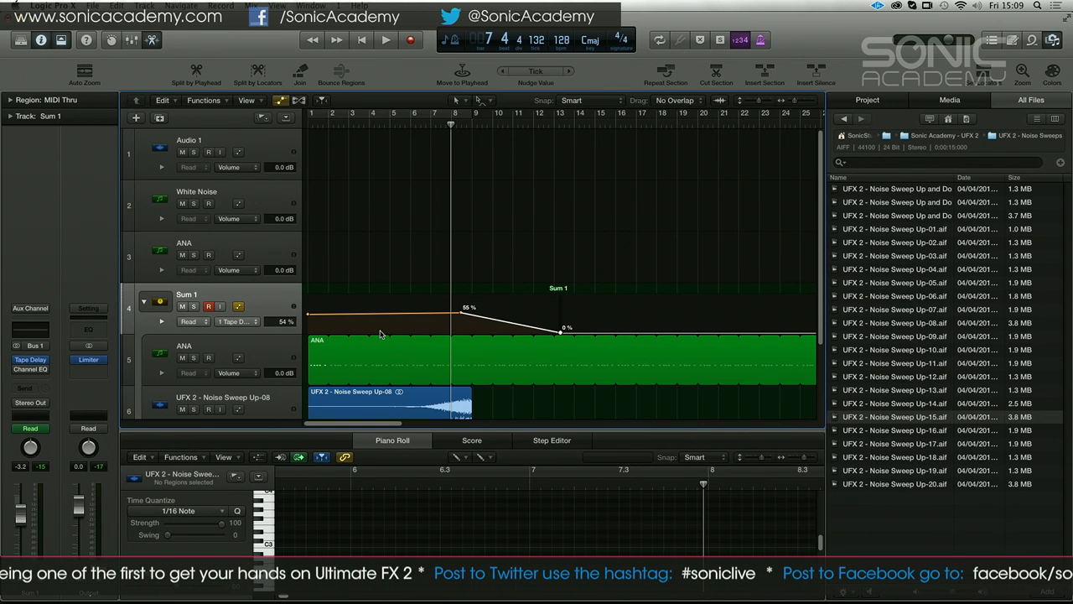
{"action": "left_click_drag", "start_coordinate": [566, 342], "coordinate": [561, 342]}
{"action": "key", "text": "Return"}
{"action": "key", "text": "space"}
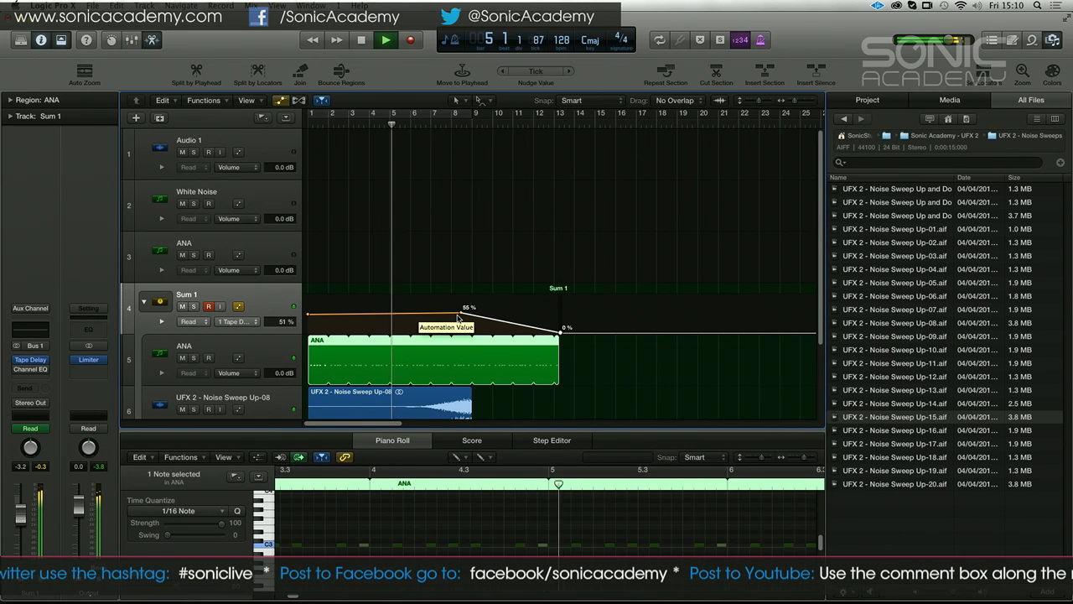
Move the feedback automation's peak point to just before bar 6, raise it to 61% and play back the result
{"action": "left_click_drag", "start_coordinate": [462, 314], "coordinate": [409, 315]}
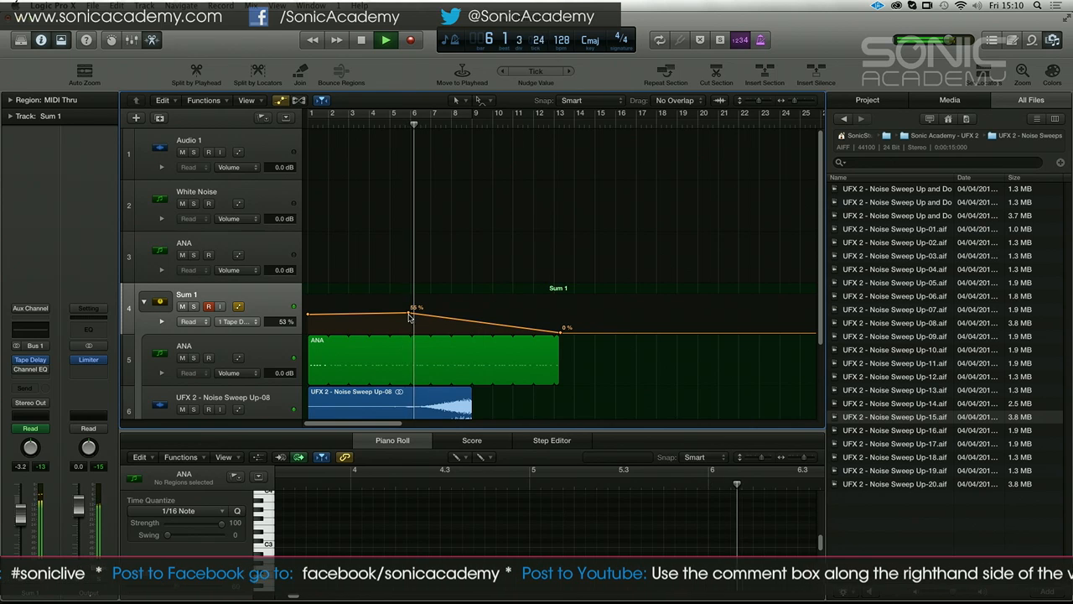
{"action": "key", "text": "space"}
{"action": "key", "text": "space"}
{"action": "key", "text": "space"}
{"action": "left_click_drag", "start_coordinate": [409, 315], "coordinate": [408, 310]}
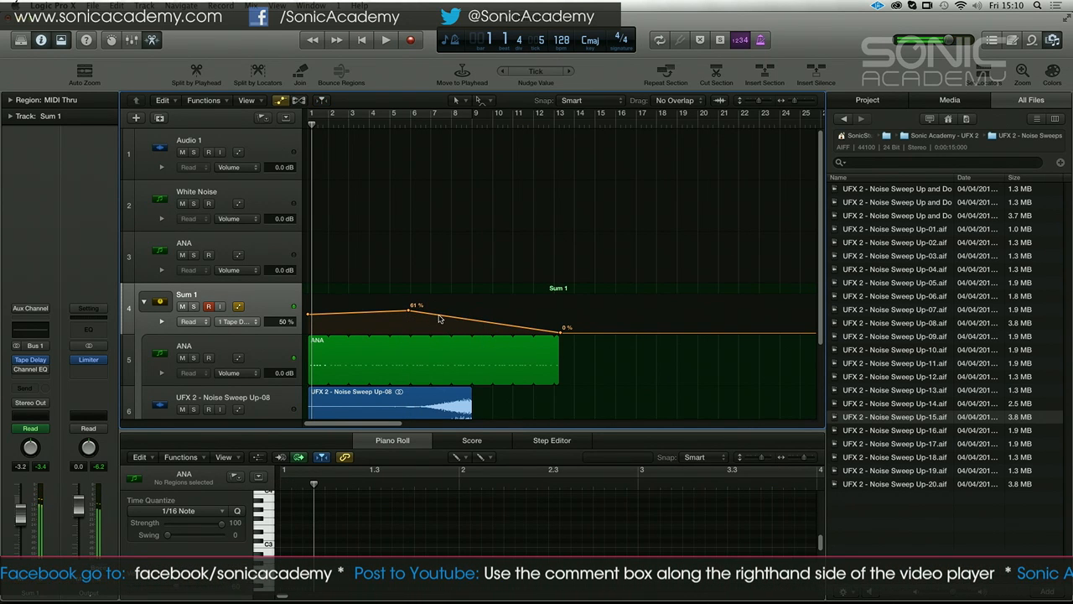
{"action": "key", "text": "space"}
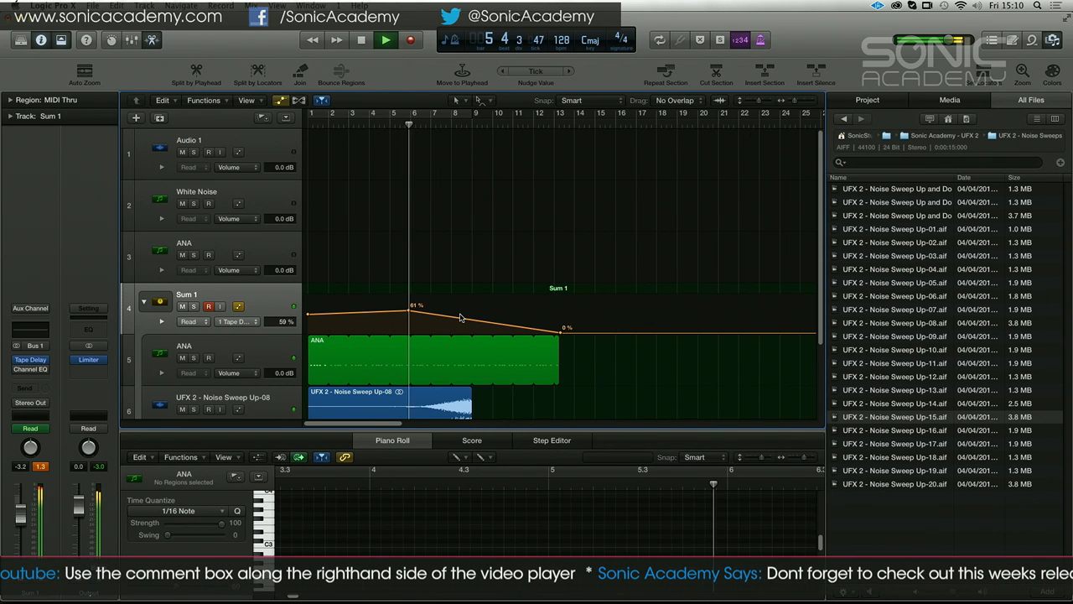
Switch Sum 1's automation to the Tape Delay's Low Cut and draw a ramp rising to 1200 Hz at about bar 8
{"action": "key", "text": "space"}
{"action": "left_click", "coordinate": [252, 321]}
{"action": "mouse_move", "coordinate": [287, 369]}
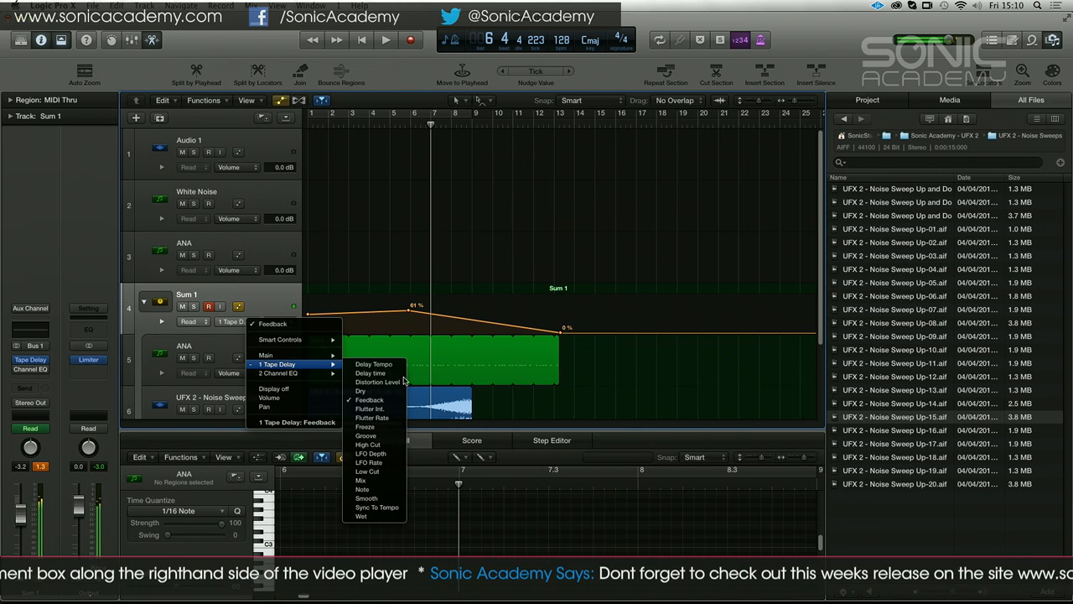
{"action": "left_click", "coordinate": [369, 471]}
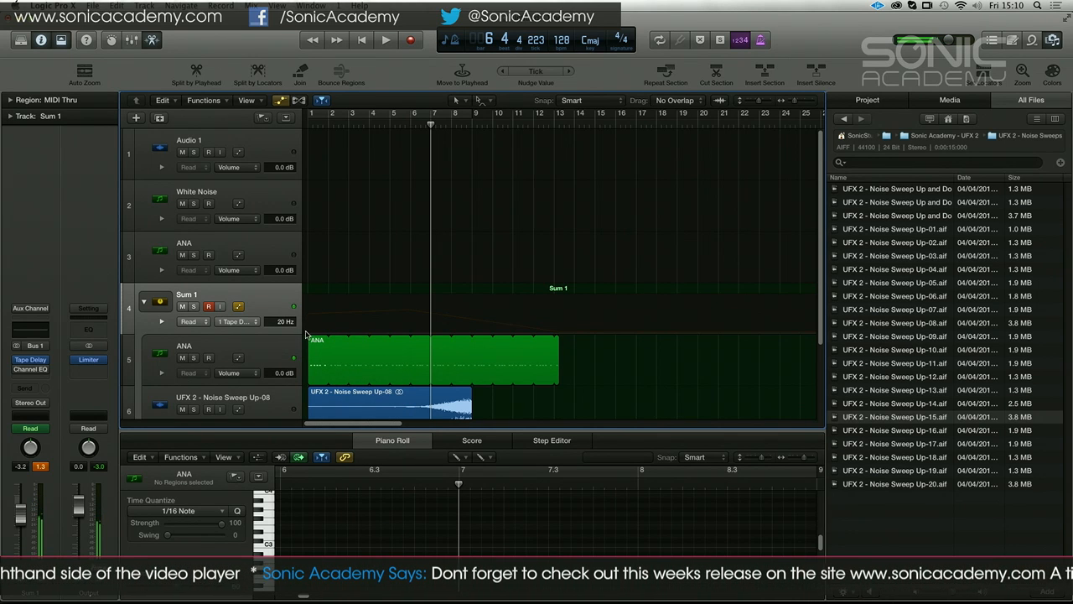
{"action": "left_click", "coordinate": [444, 336]}
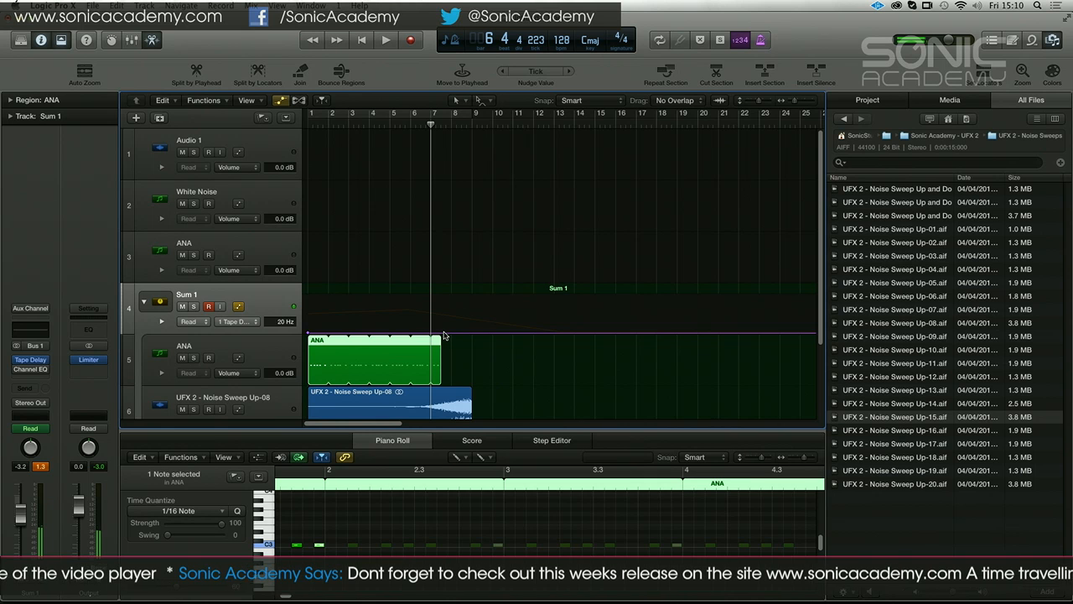
{"action": "key", "text": "super+z"}
{"action": "left_click", "coordinate": [444, 333]}
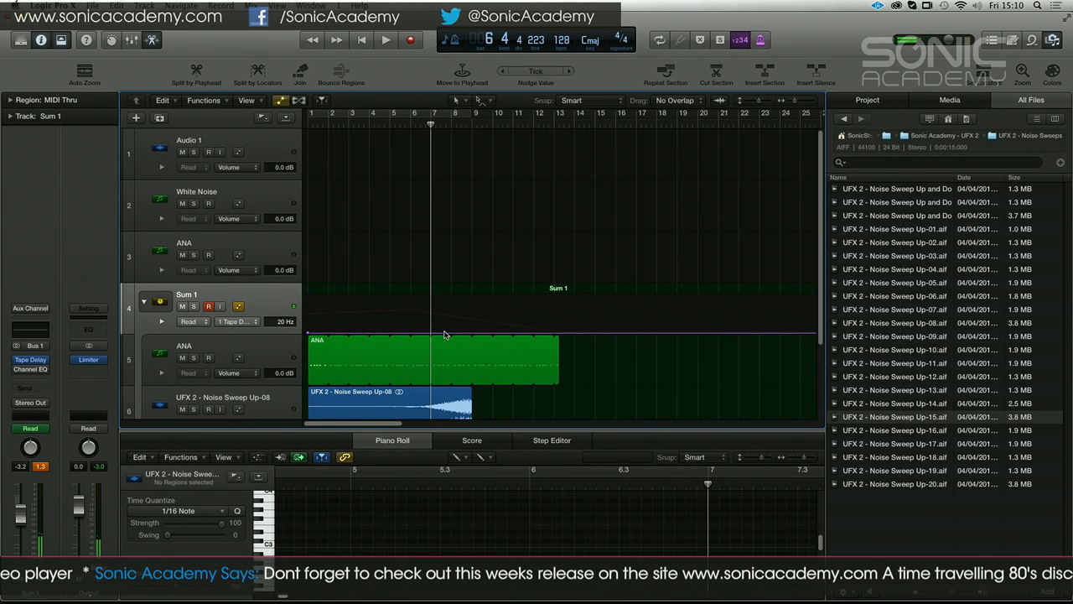
{"action": "left_click_drag", "start_coordinate": [444, 333], "coordinate": [463, 311]}
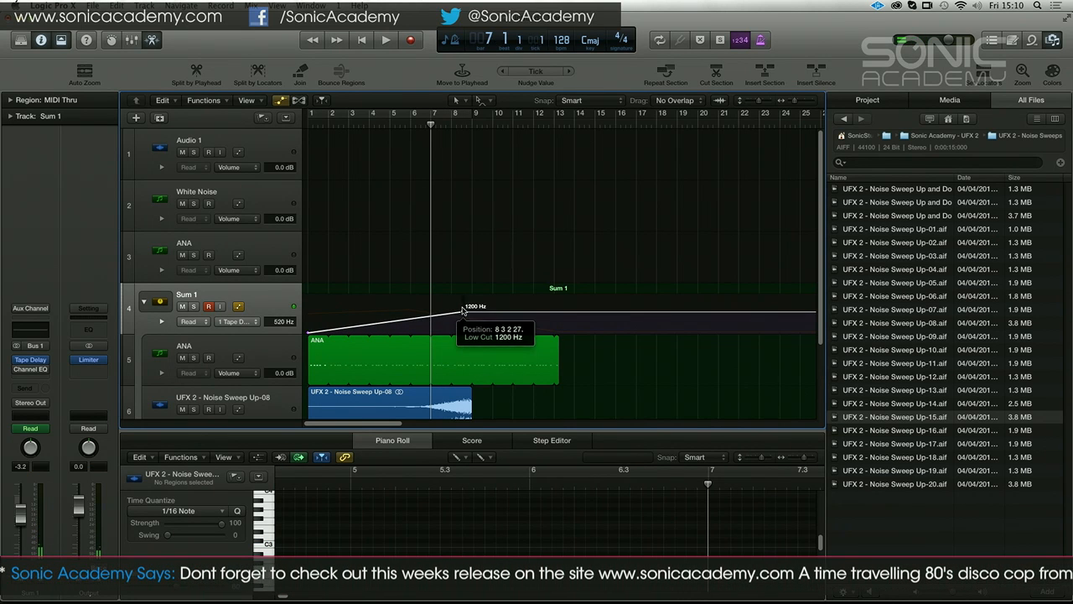
Play back the Low Cut ramp, lower its end point to 110 Hz and return the playhead to the start
{"action": "left_click", "coordinate": [390, 126]}
{"action": "key", "text": "space"}
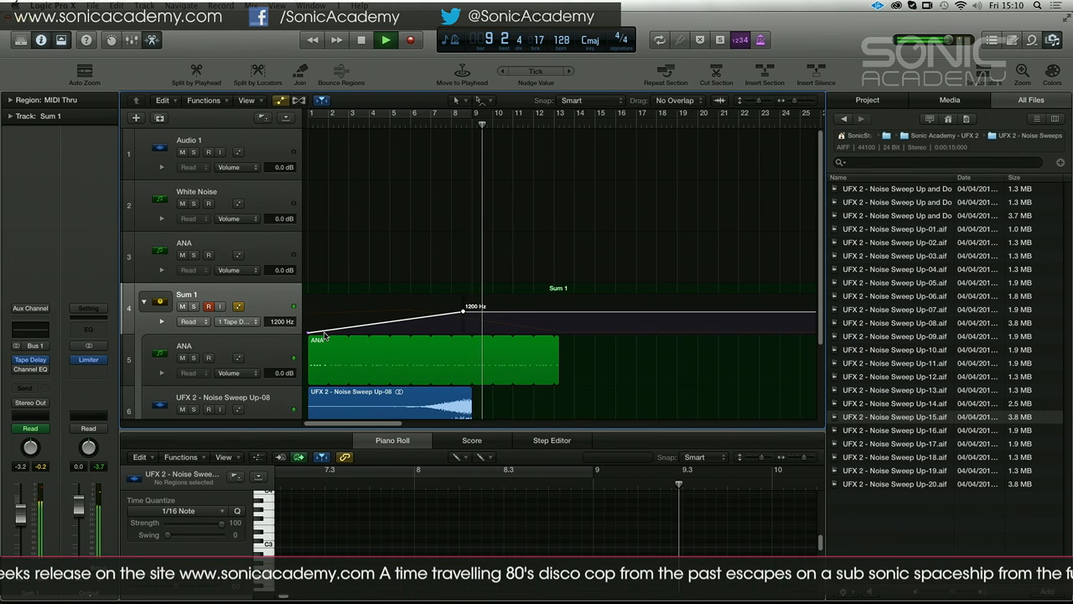
{"action": "key", "text": "space"}
{"action": "left_click_drag", "start_coordinate": [462, 313], "coordinate": [464, 325]}
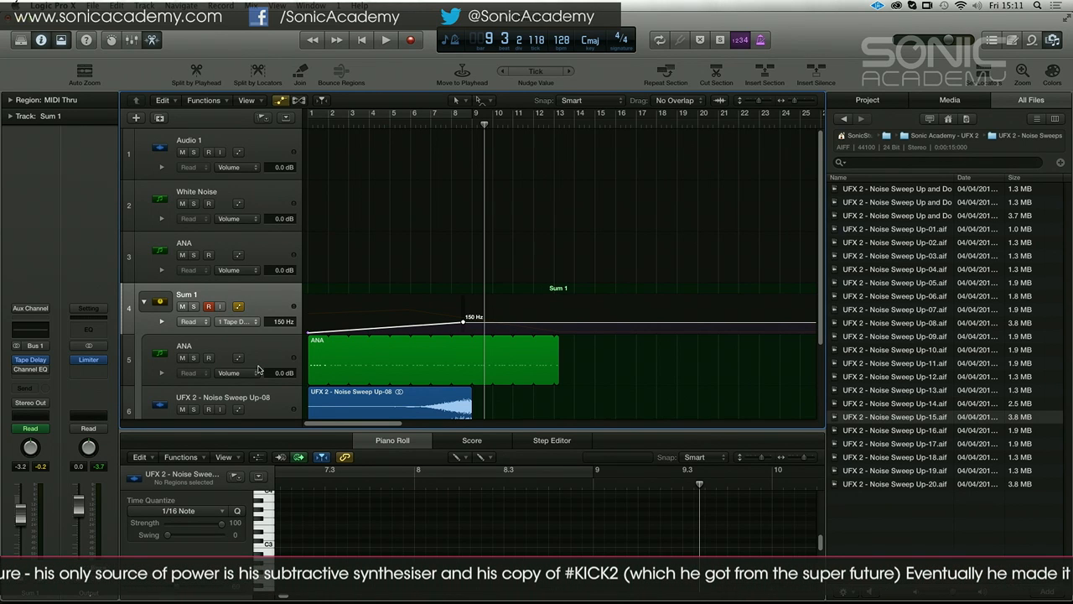
{"action": "left_click", "coordinate": [411, 123]}
{"action": "left_click", "coordinate": [303, 121]}
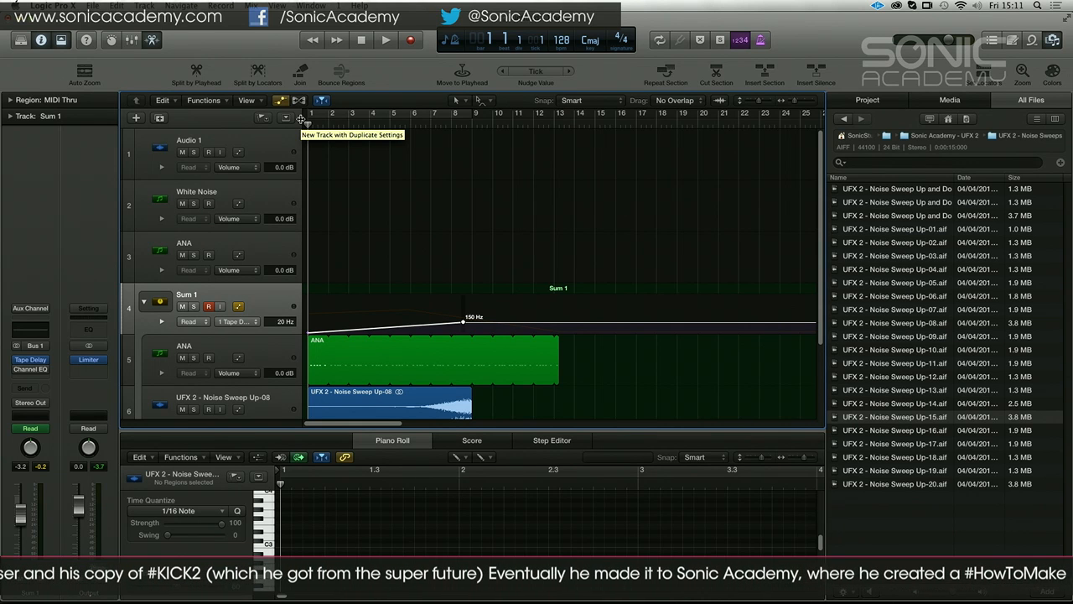
{"action": "left_click_drag", "start_coordinate": [462, 321], "coordinate": [464, 325]}
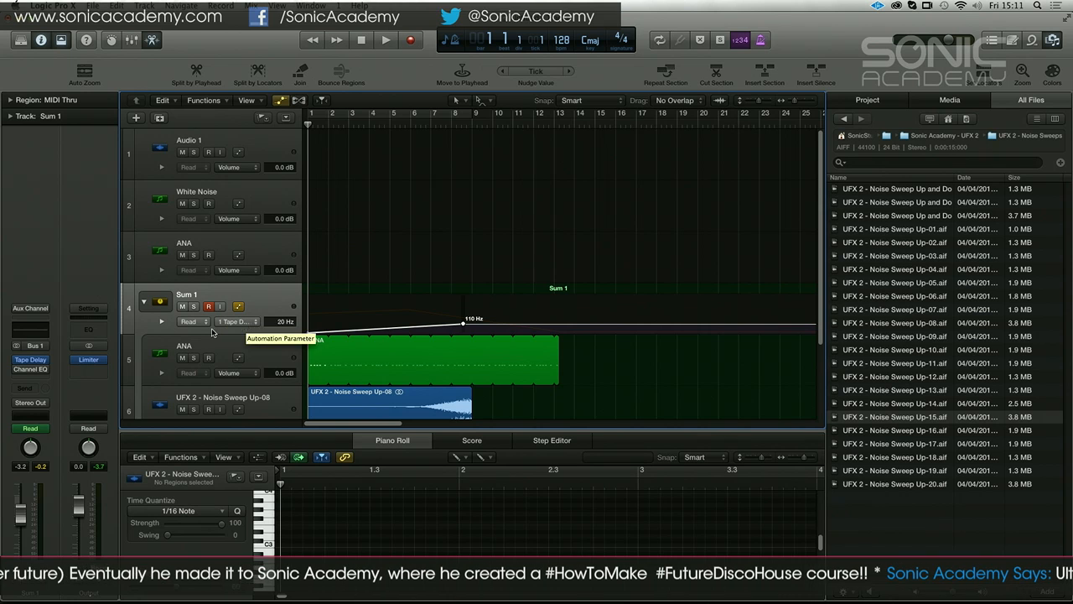
Turn off tempo sync in Sum 1's Tape Delay, keep its tempo at 128 bpm and close the plug-in window
{"action": "left_click", "coordinate": [30, 359]}
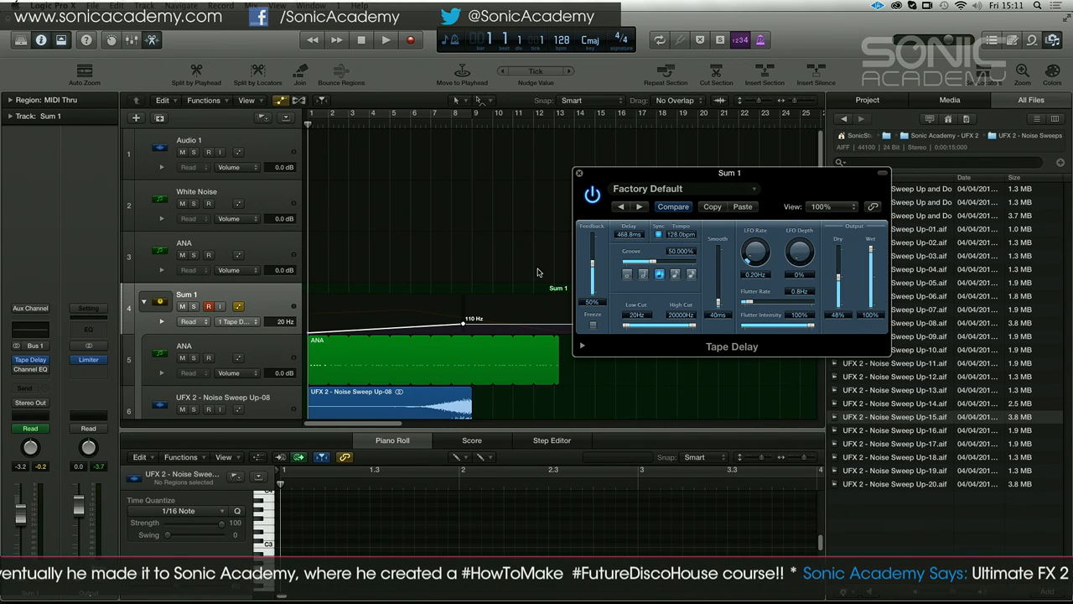
{"action": "double_click", "coordinate": [679, 234]}
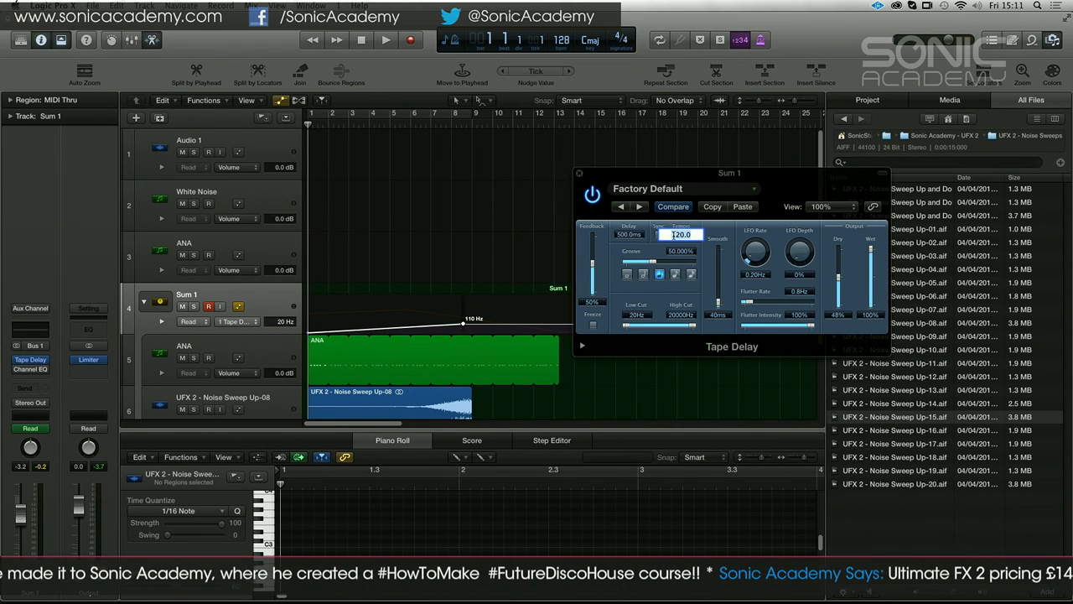
{"action": "key", "text": "Return"}
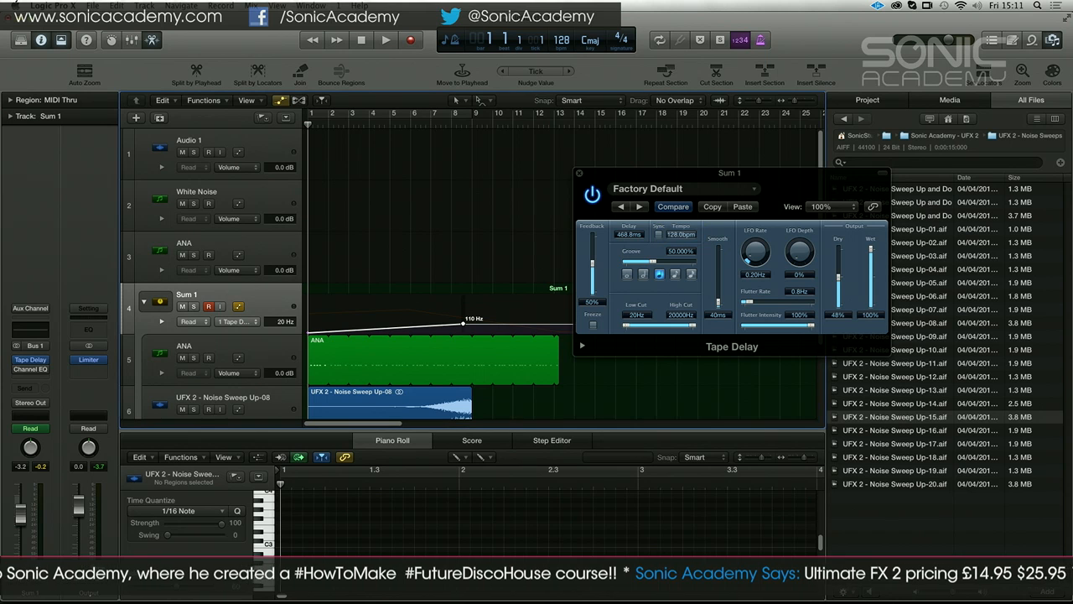
{"action": "left_click", "coordinate": [580, 173]}
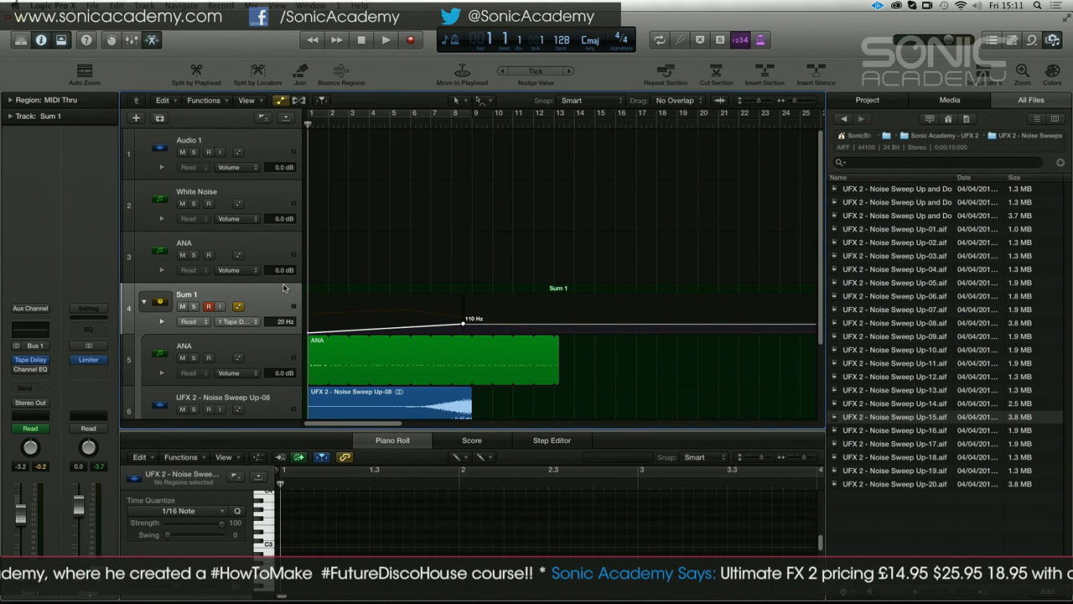
Draw Tape Delay Delay time automation on Sum 1 from 468.8 ms near bar 6 down to 0 at about bar 9, and play it
{"action": "left_click", "coordinate": [256, 316]}
{"action": "mouse_move", "coordinate": [276, 365]}
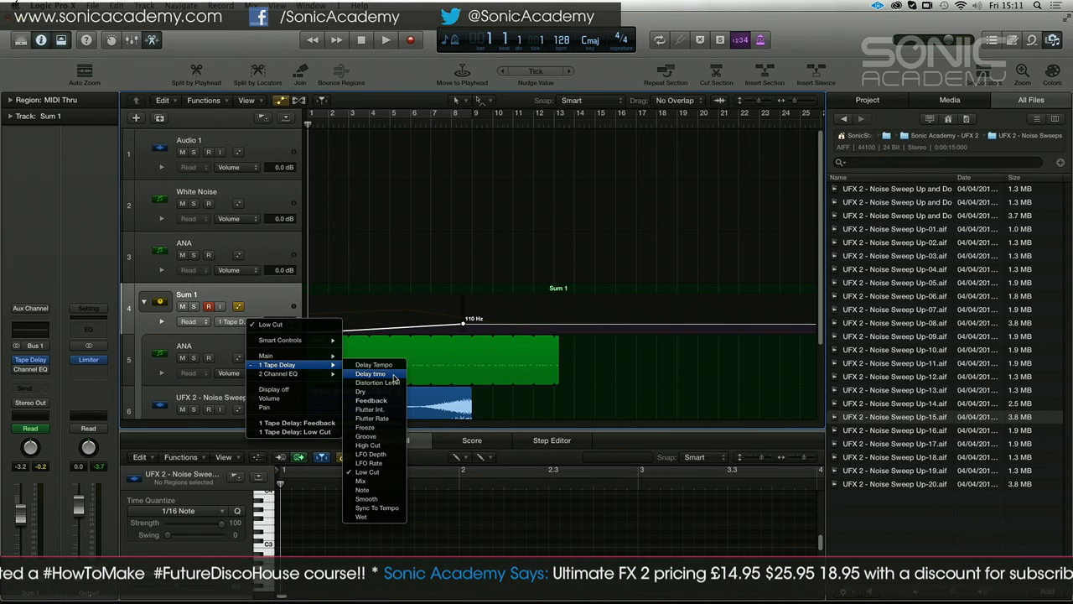
{"action": "left_click", "coordinate": [371, 373]}
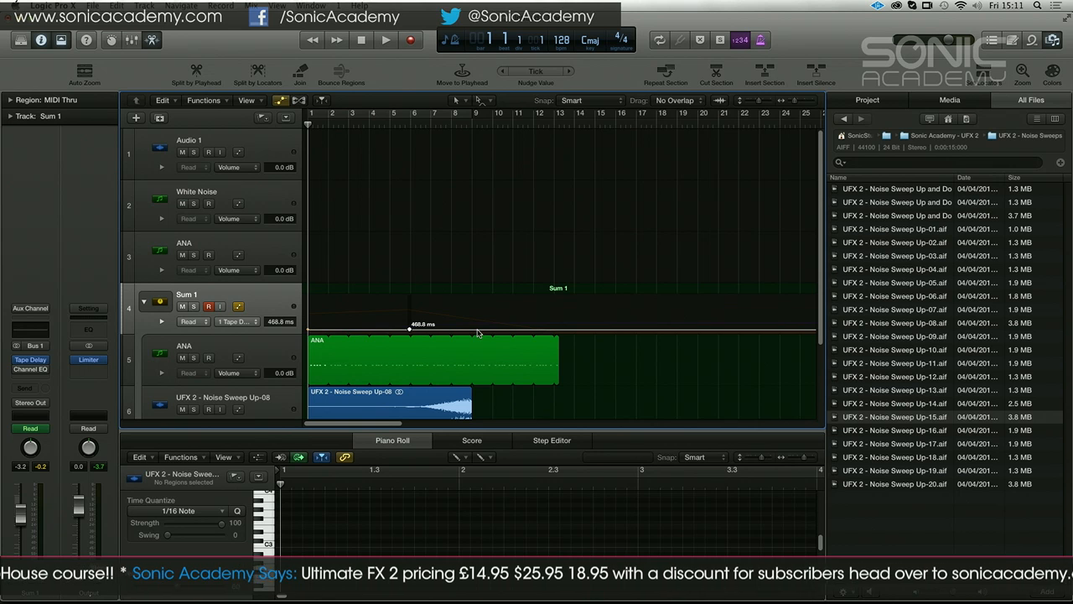
{"action": "left_click_drag", "start_coordinate": [478, 329], "coordinate": [480, 340]}
{"action": "key", "text": "space"}
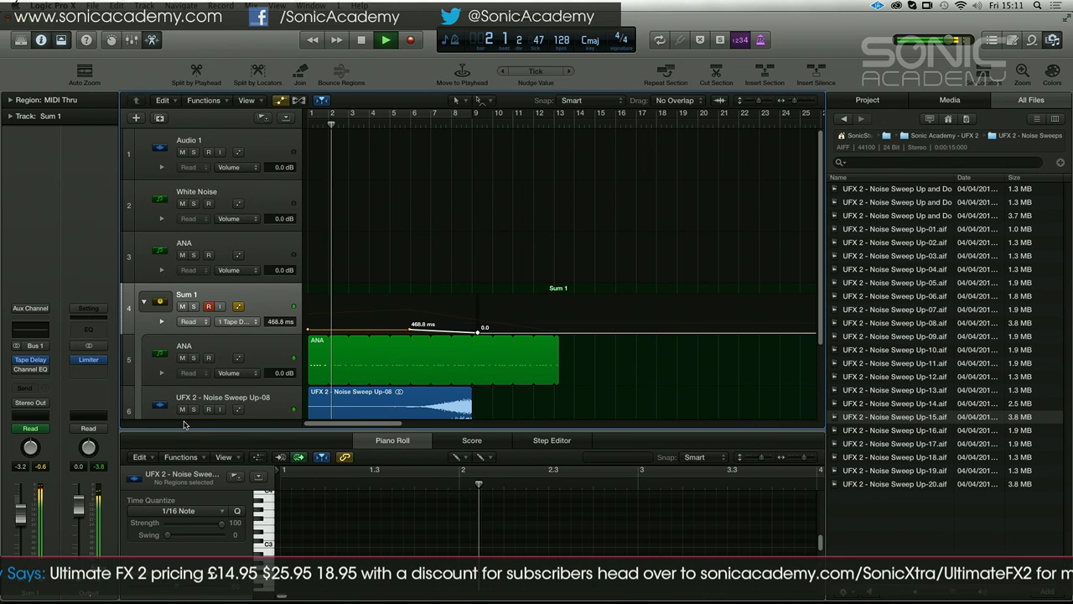
Show Sum 1's Tape Delay Feedback automation during playback and stop at about bar 9
{"action": "left_click", "coordinate": [252, 323]}
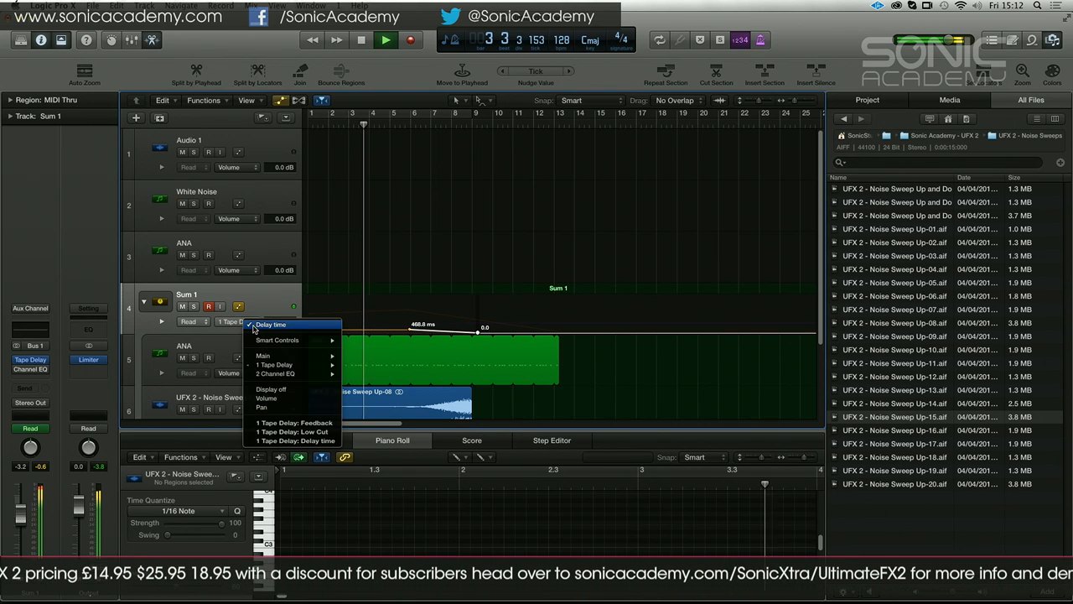
{"action": "left_click", "coordinate": [287, 432]}
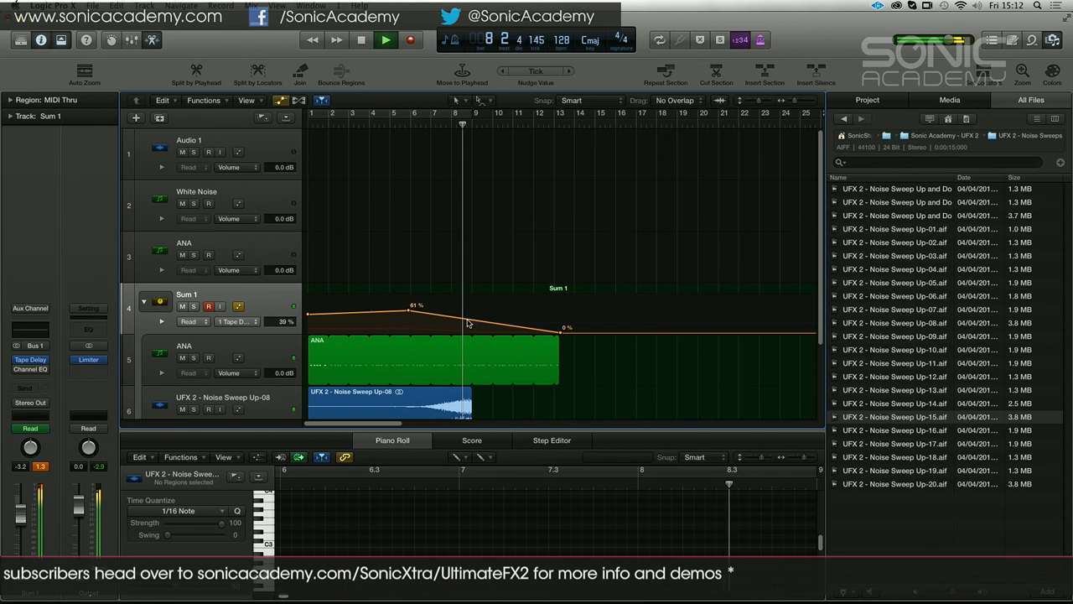
{"action": "key", "text": "space"}
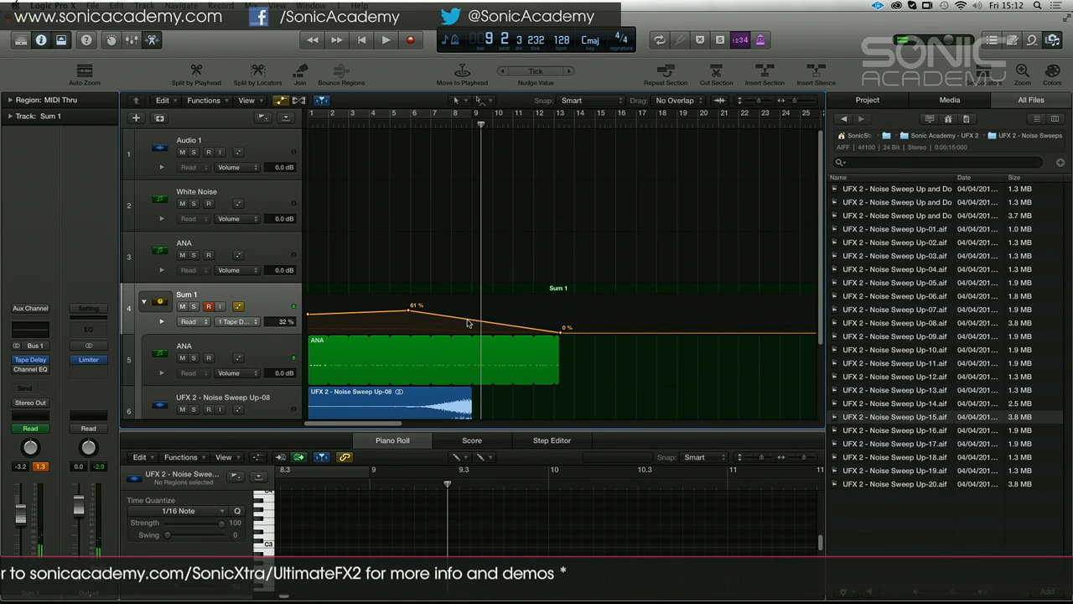
Reshape Sum 1's Delay time automation into one slope from the start to 0 ms between bars 12 and 13, and play it back
{"action": "left_click", "coordinate": [251, 321]}
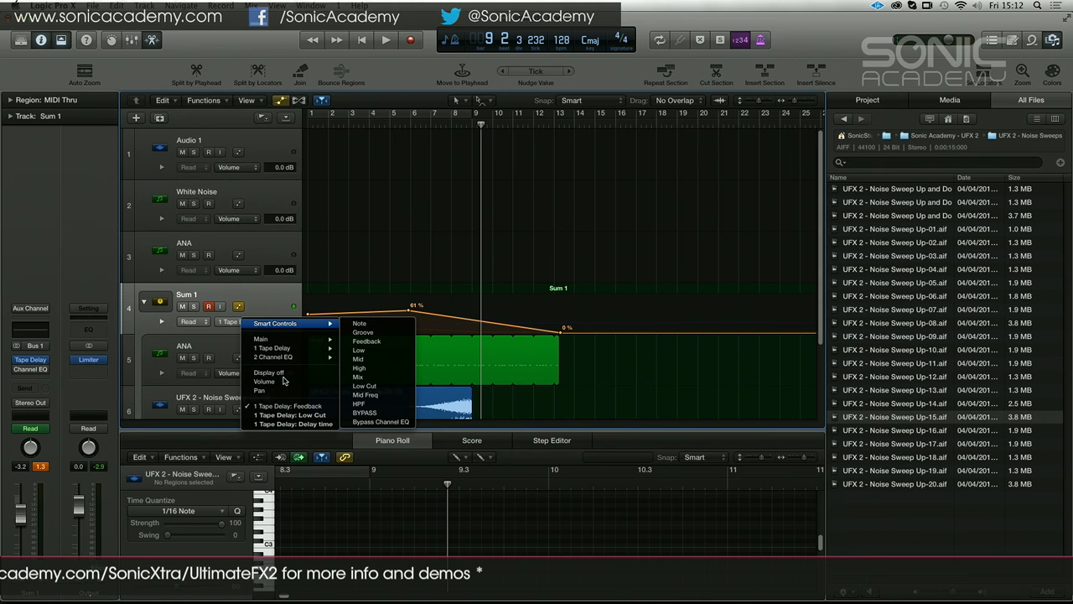
{"action": "left_click", "coordinate": [319, 424]}
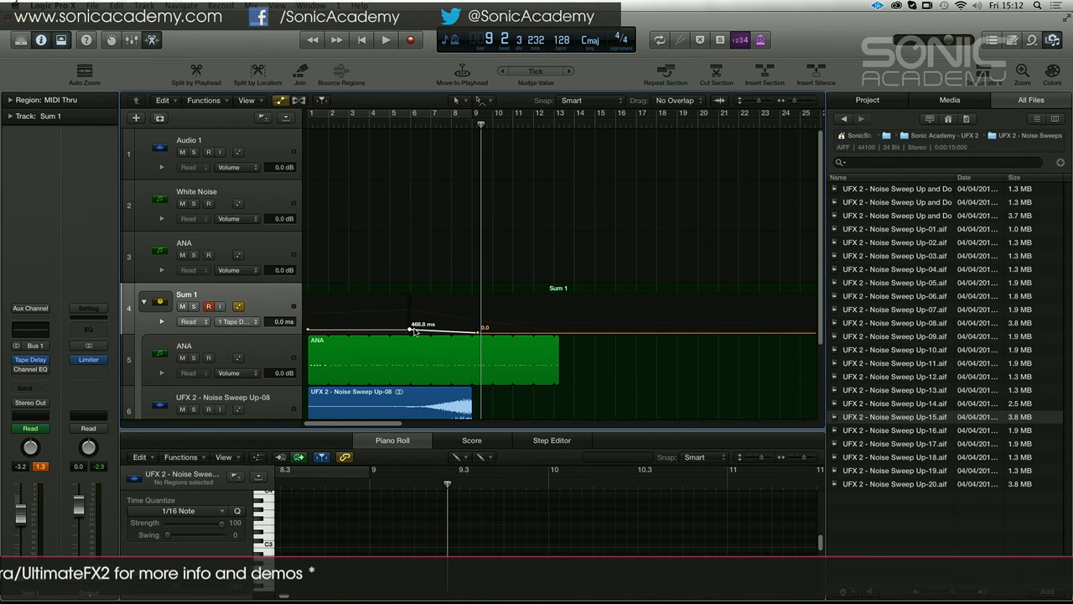
{"action": "left_click_drag", "start_coordinate": [480, 333], "coordinate": [546, 335]}
{"action": "key", "text": "Return"}
{"action": "key", "text": "space"}
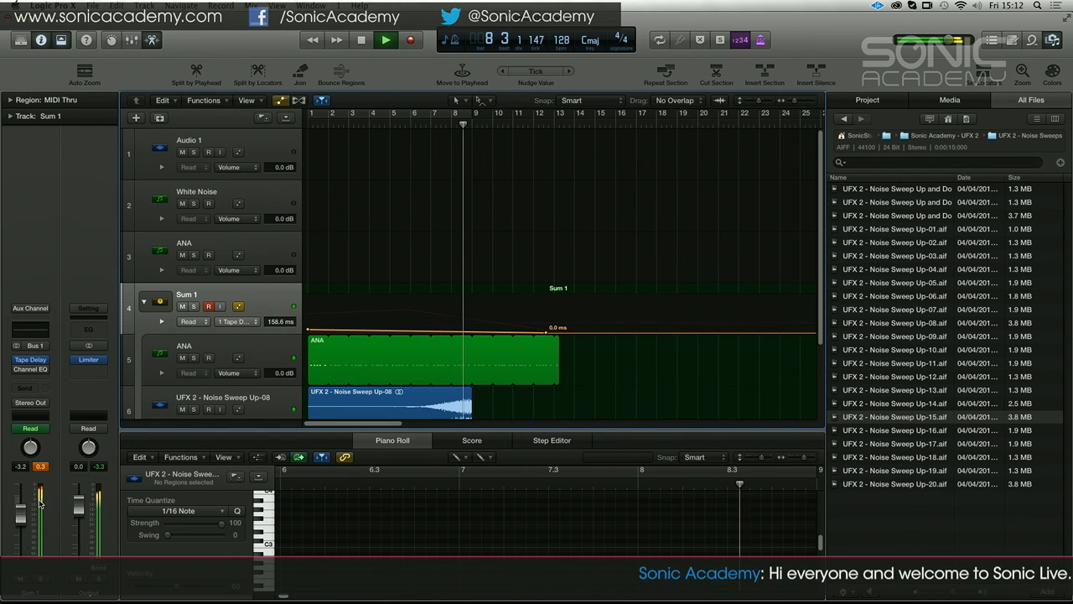
{"action": "key", "text": "space"}
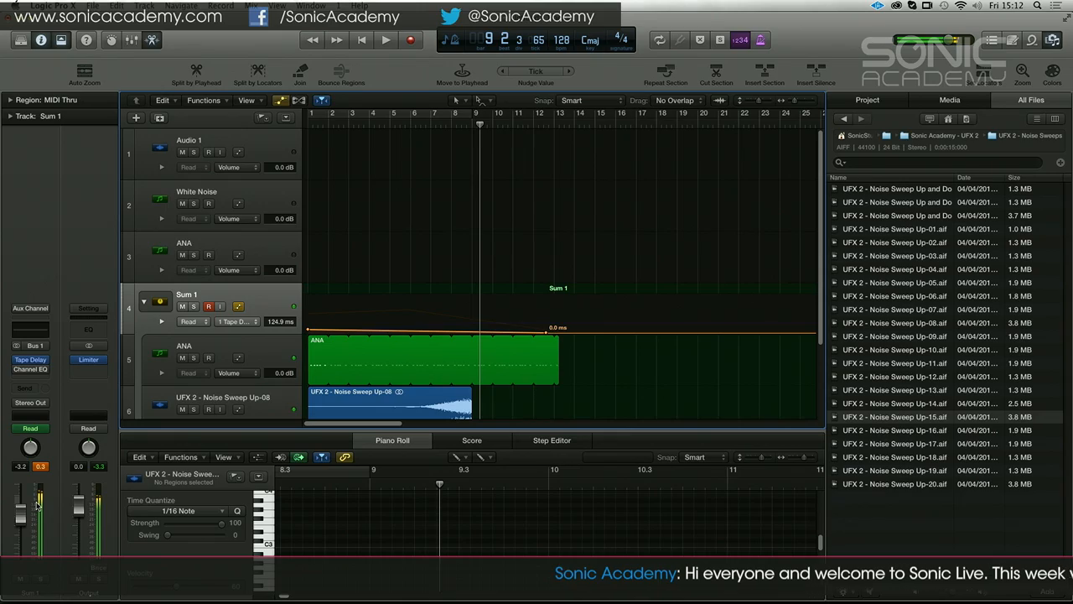
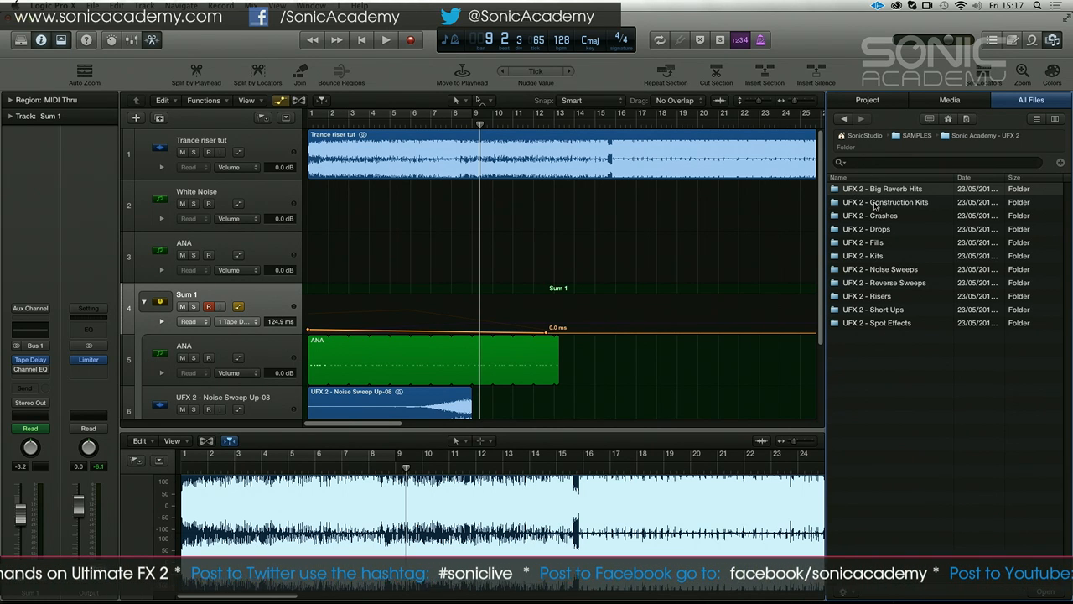
Open the UFX 2 - Big Reverb Hits folder and audition samples 04, 01, 03, 06, 08, 10 and 11 to 14
{"action": "double_click", "coordinate": [872, 190]}
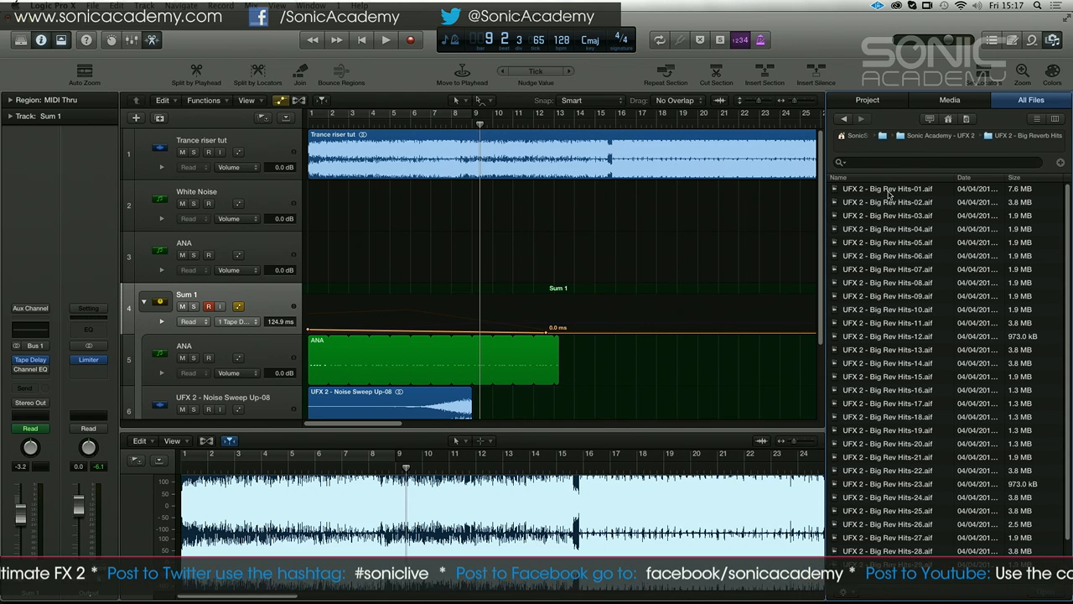
{"action": "scroll", "coordinate": [901, 440], "scroll_direction": "down", "scroll_amount": 3}
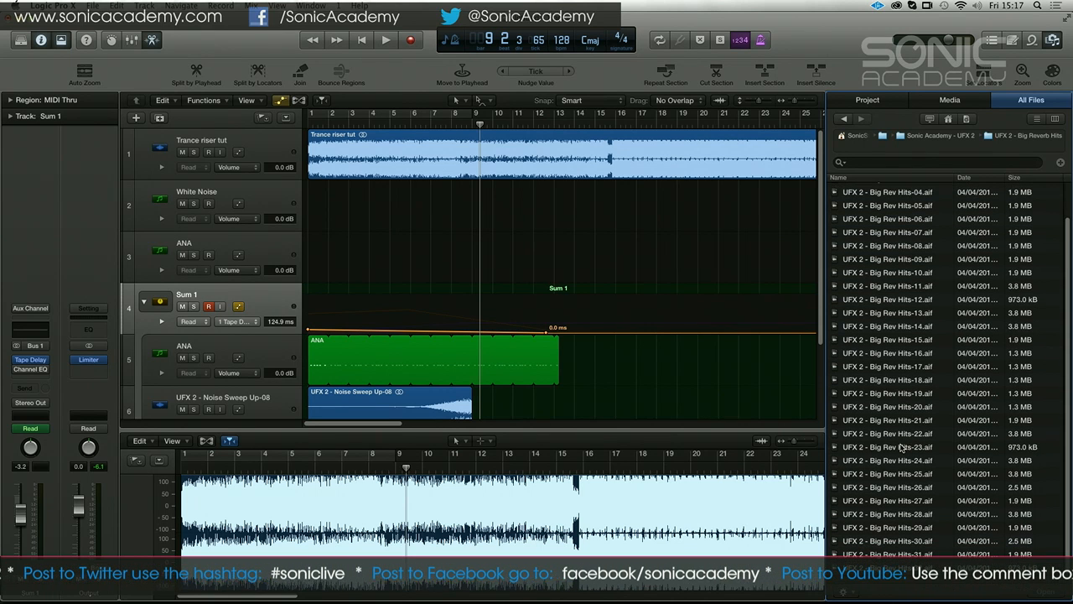
{"action": "left_click", "coordinate": [885, 195]}
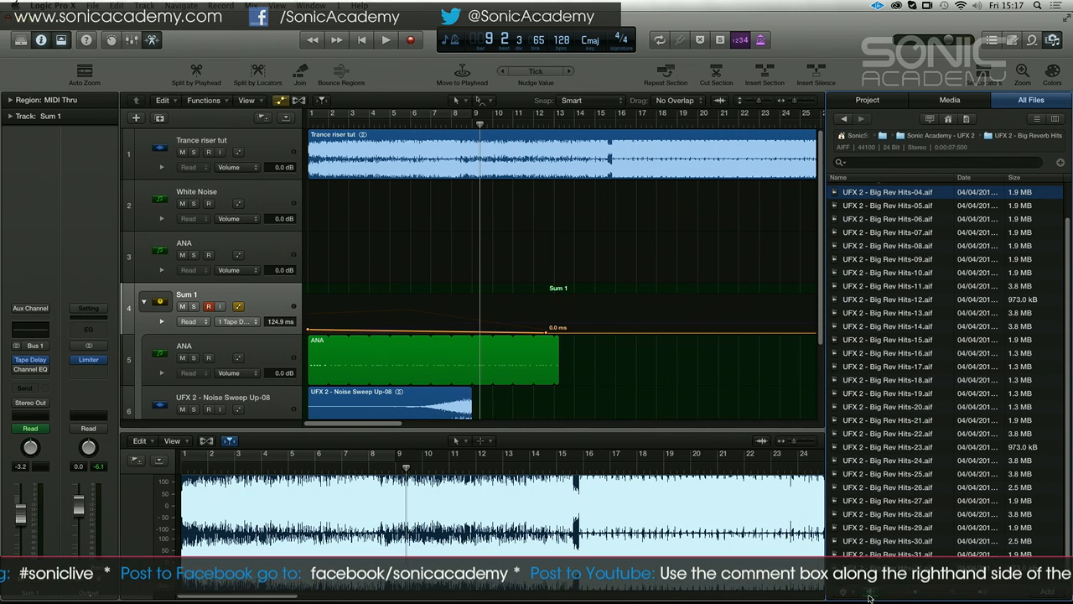
{"action": "scroll", "coordinate": [874, 198], "scroll_direction": "up", "scroll_amount": 2}
{"action": "left_click", "coordinate": [876, 190]}
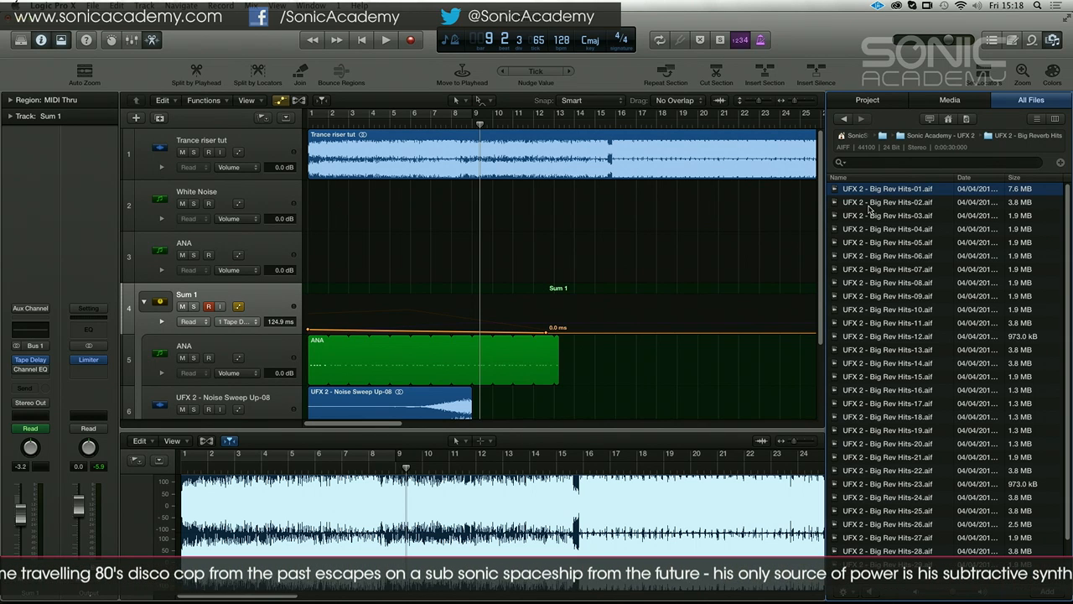
{"action": "left_click", "coordinate": [880, 215]}
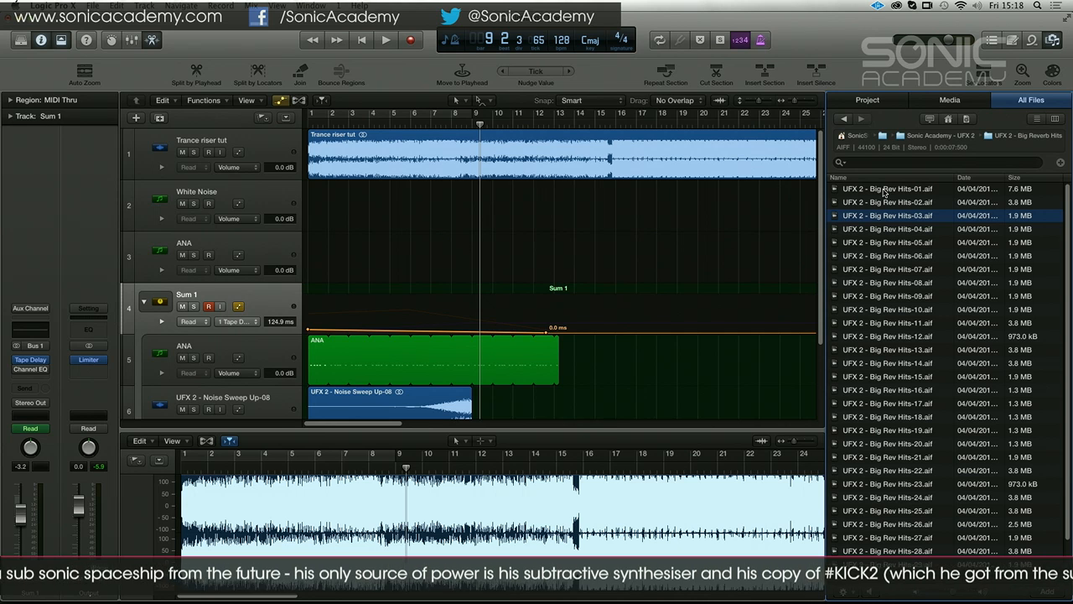
{"action": "left_click", "coordinate": [884, 192]}
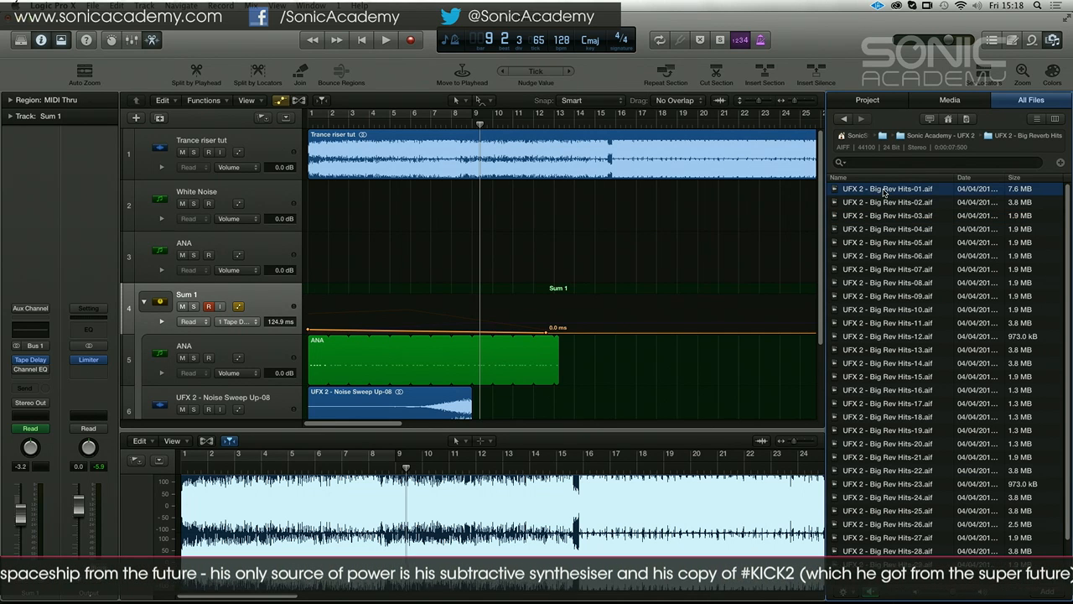
{"action": "left_click", "coordinate": [888, 257]}
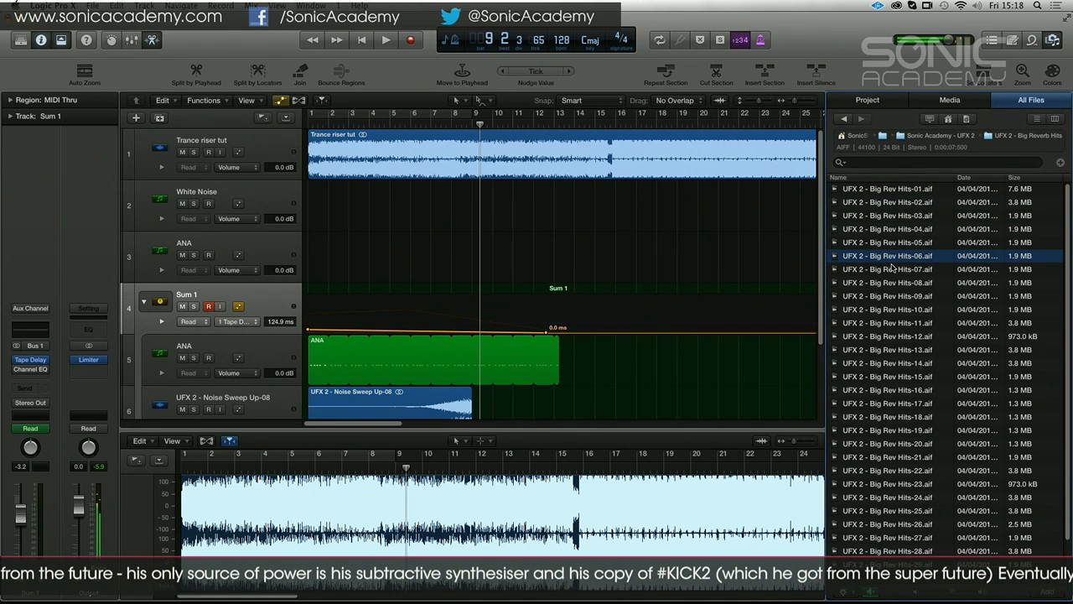
{"action": "left_click", "coordinate": [890, 283]}
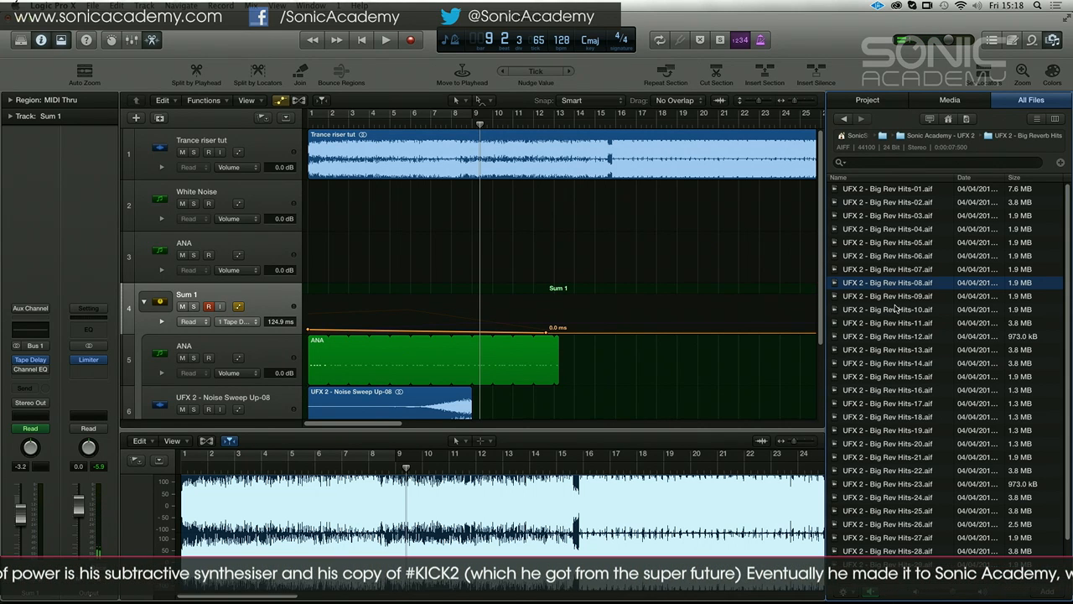
{"action": "left_click", "coordinate": [895, 310]}
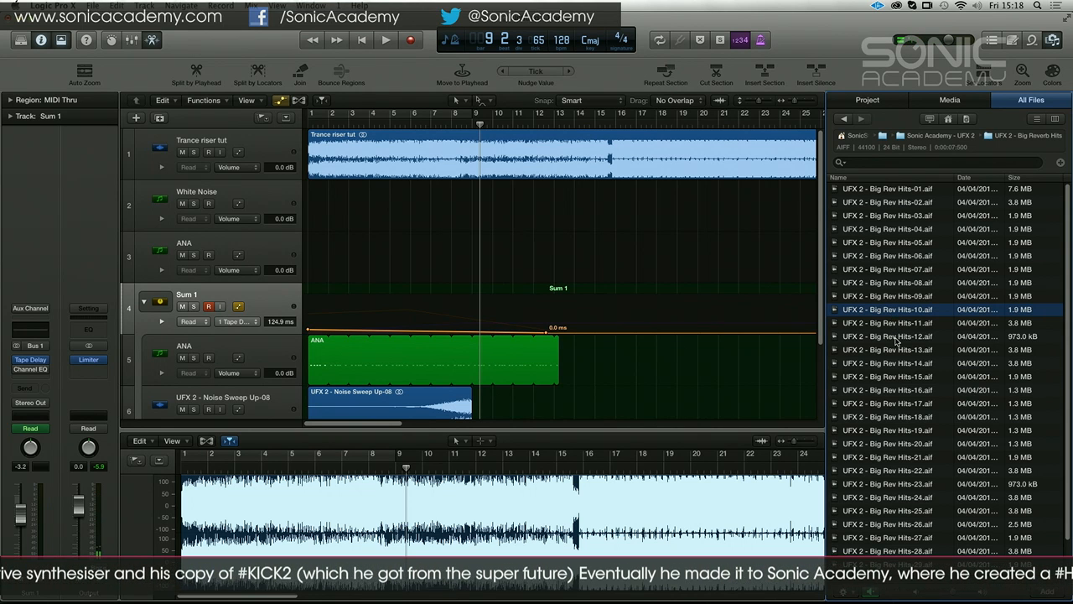
{"action": "left_click", "coordinate": [896, 339]}
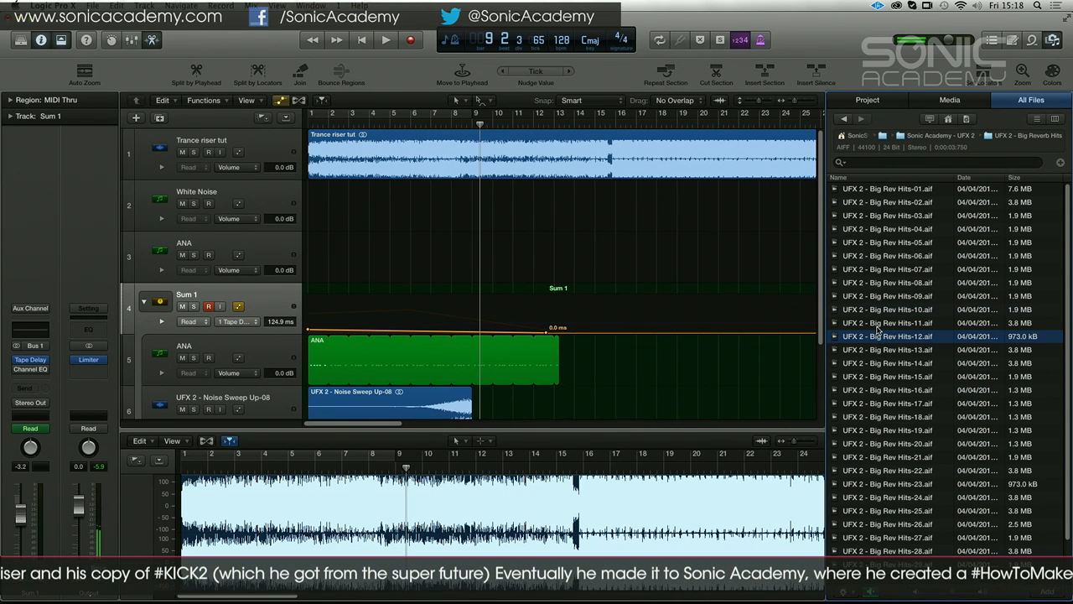
{"action": "left_click", "coordinate": [879, 326]}
{"action": "left_click", "coordinate": [881, 349]}
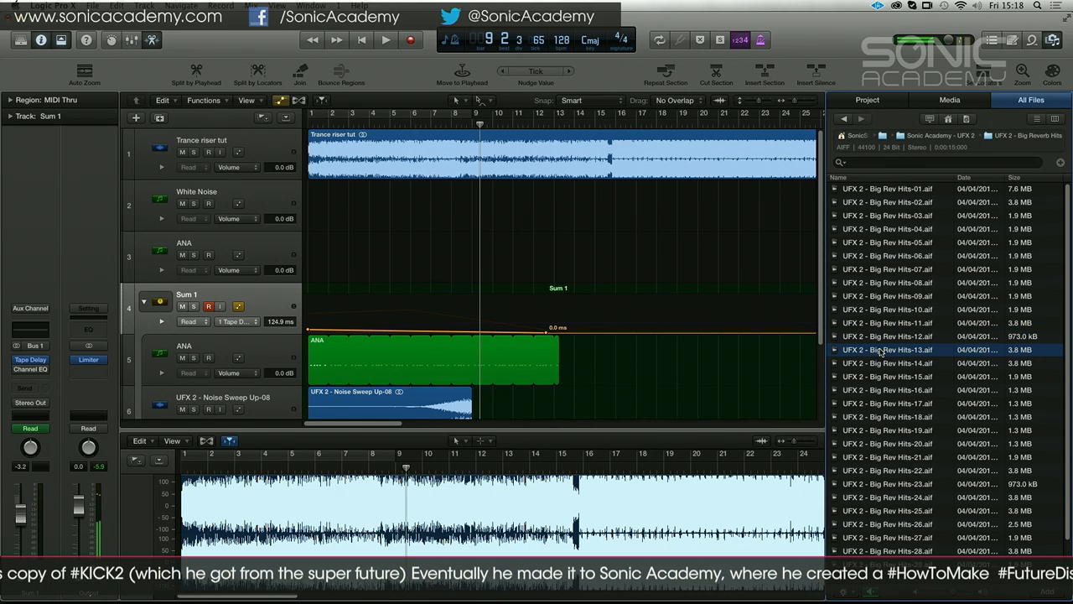
{"action": "left_click", "coordinate": [883, 363]}
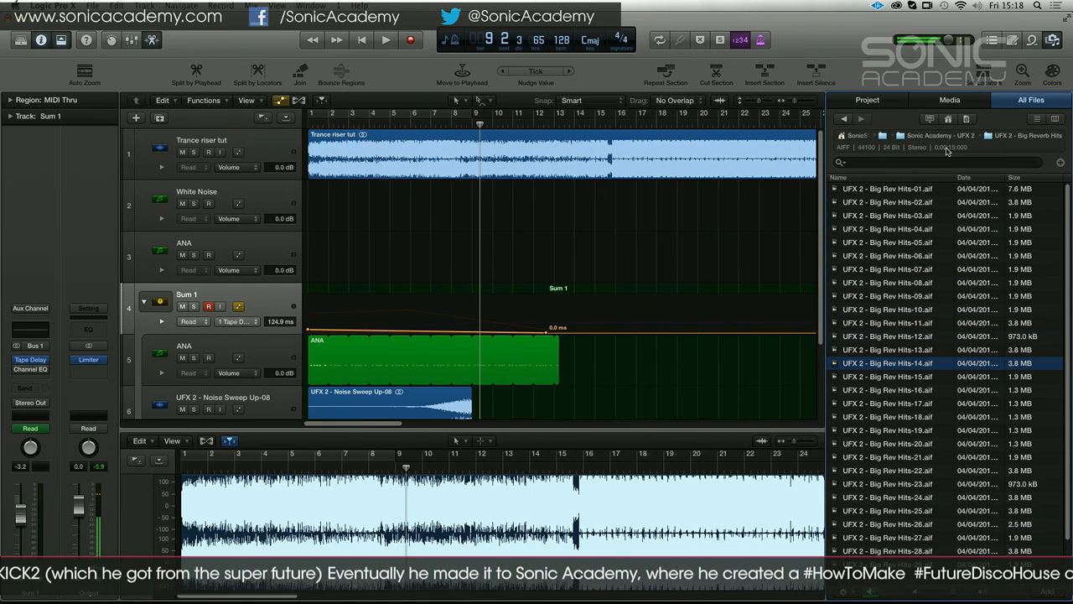
Go back to the pack folder, open UFX 2 - Crashes and audition Crash samples 03, 04, 06, 08, 10 and 12
{"action": "key", "text": "super+Up"}
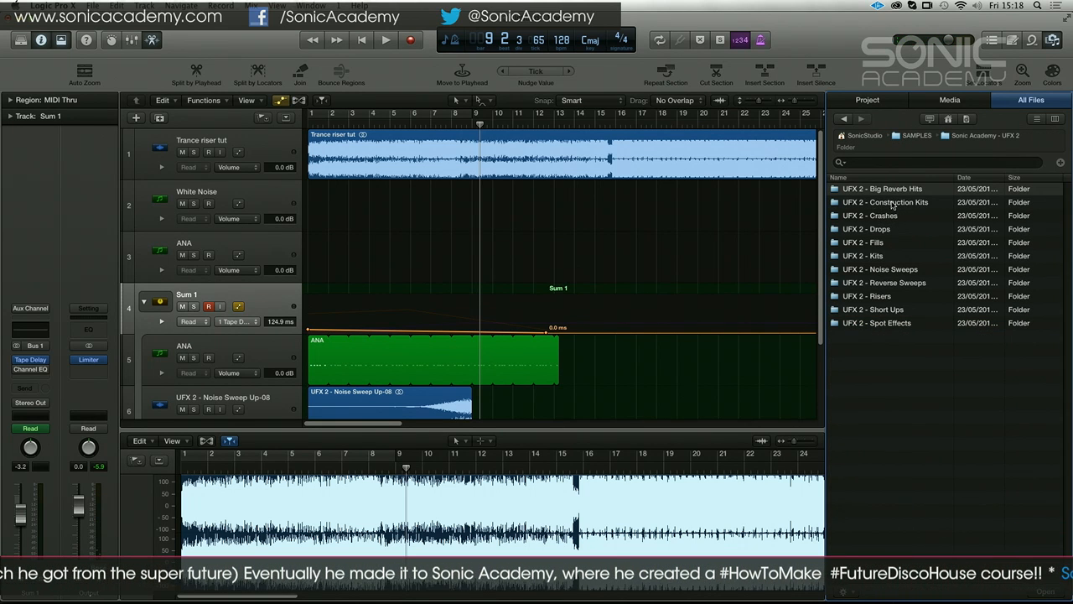
{"action": "double_click", "coordinate": [881, 215]}
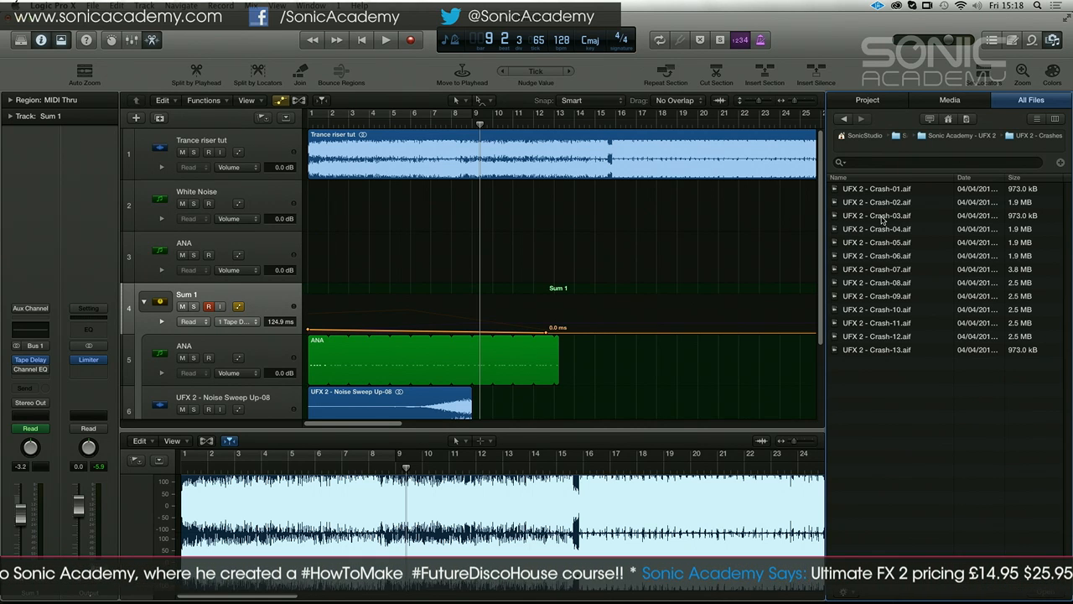
{"action": "left_click", "coordinate": [882, 221]}
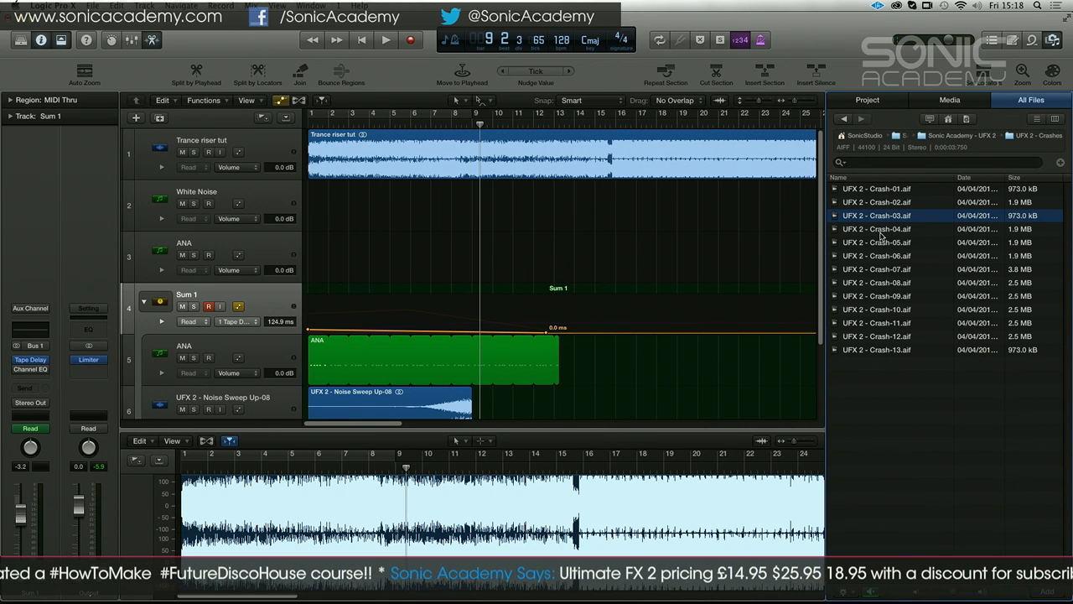
{"action": "left_click", "coordinate": [881, 234]}
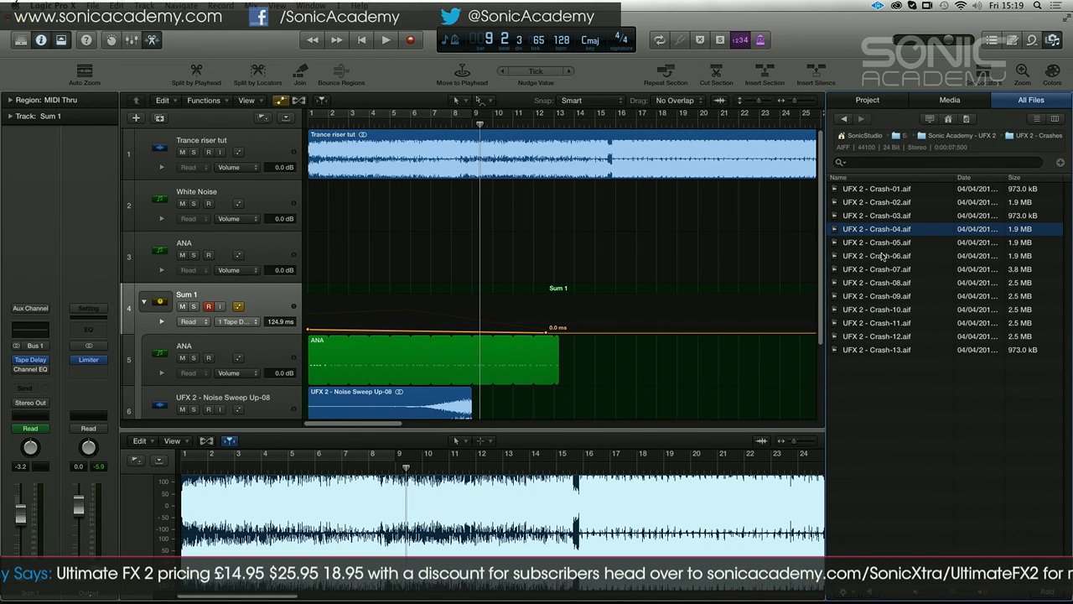
{"action": "left_click", "coordinate": [881, 256]}
{"action": "left_click", "coordinate": [886, 284]}
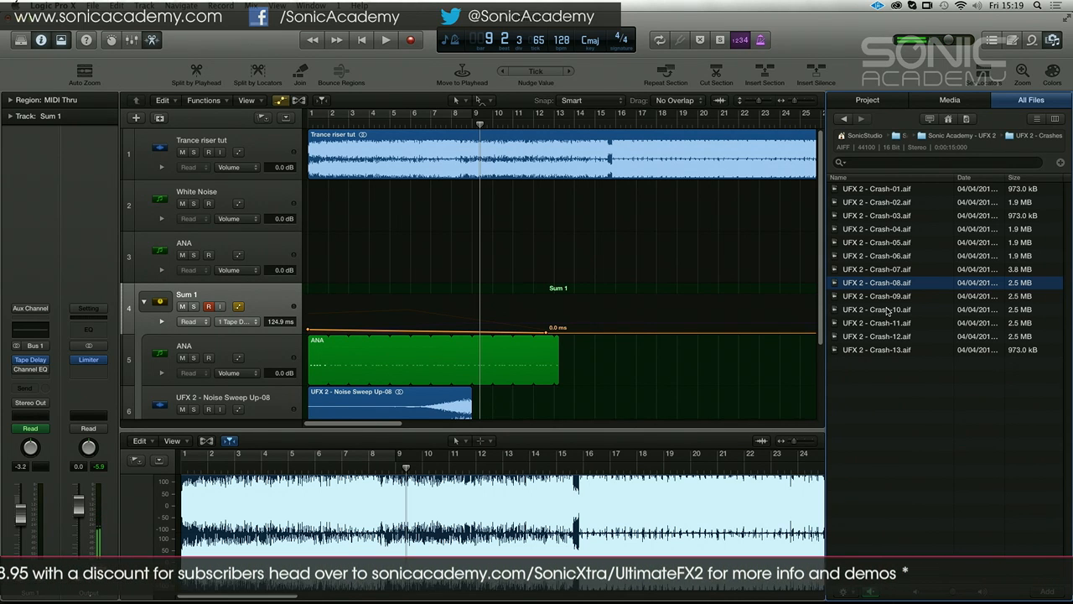
{"action": "left_click", "coordinate": [887, 310]}
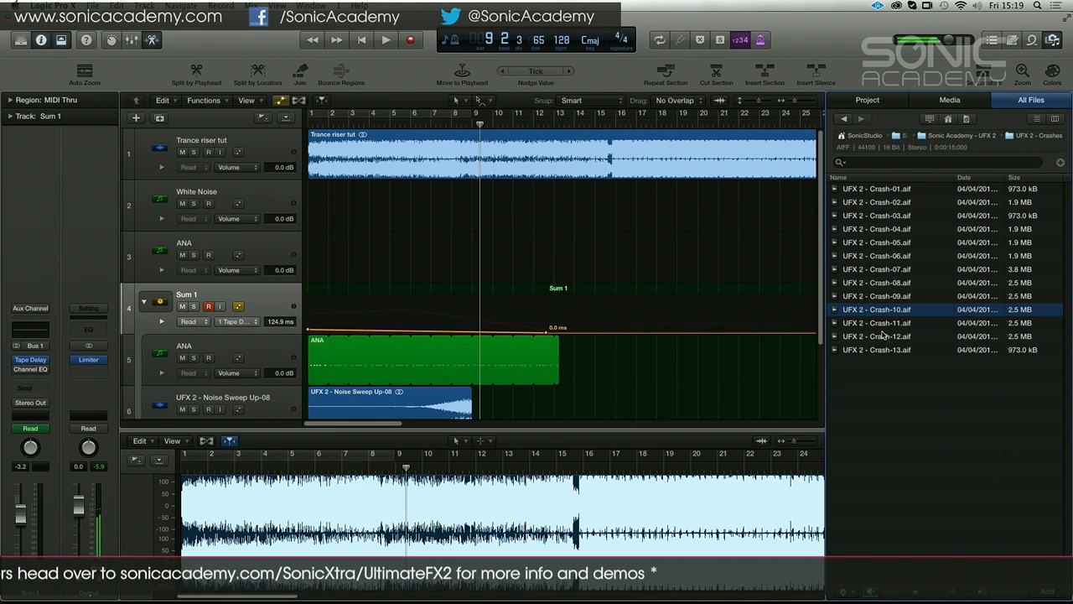
{"action": "left_click", "coordinate": [880, 336]}
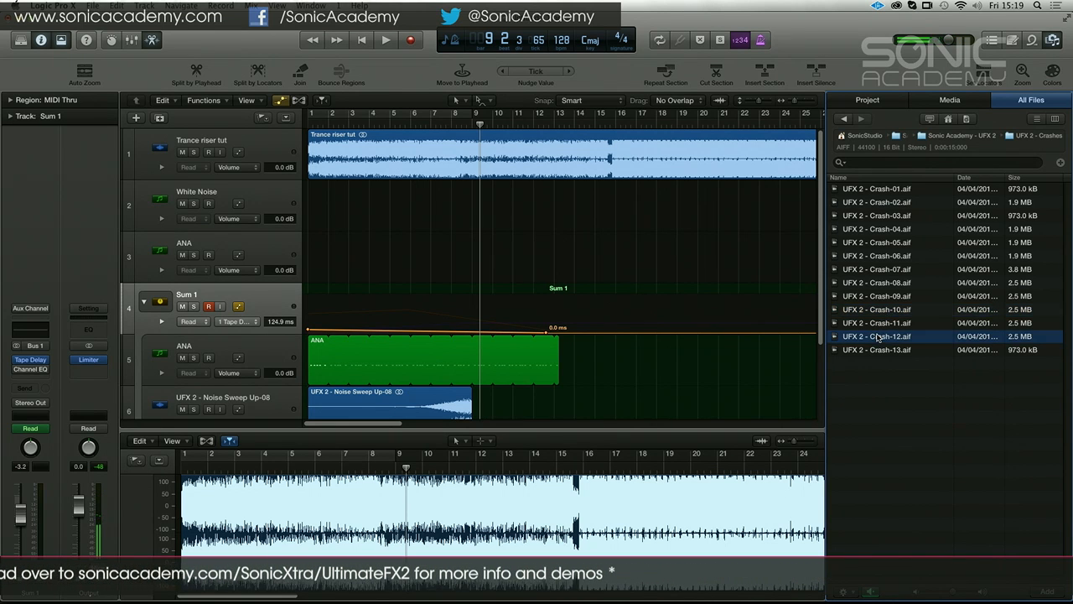
Return to the Sonic Academy - UFX 2 folder, open UFX 2 - Drops and audition Drops 01, 05, 07, 08, 11, 13 and 15
{"action": "left_click", "coordinate": [963, 137]}
{"action": "double_click", "coordinate": [895, 229]}
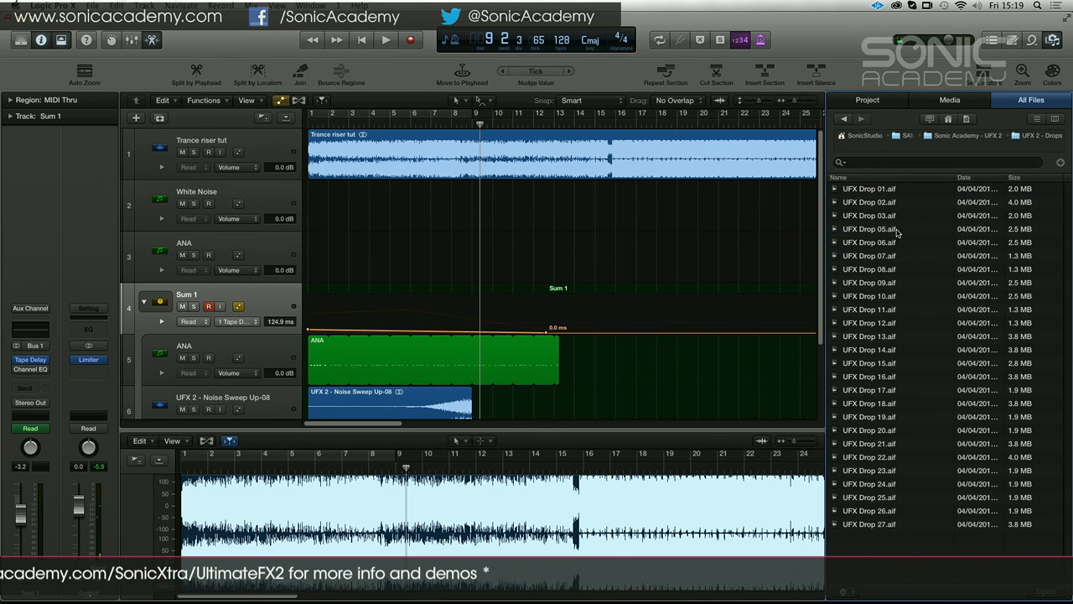
{"action": "left_click", "coordinate": [888, 192]}
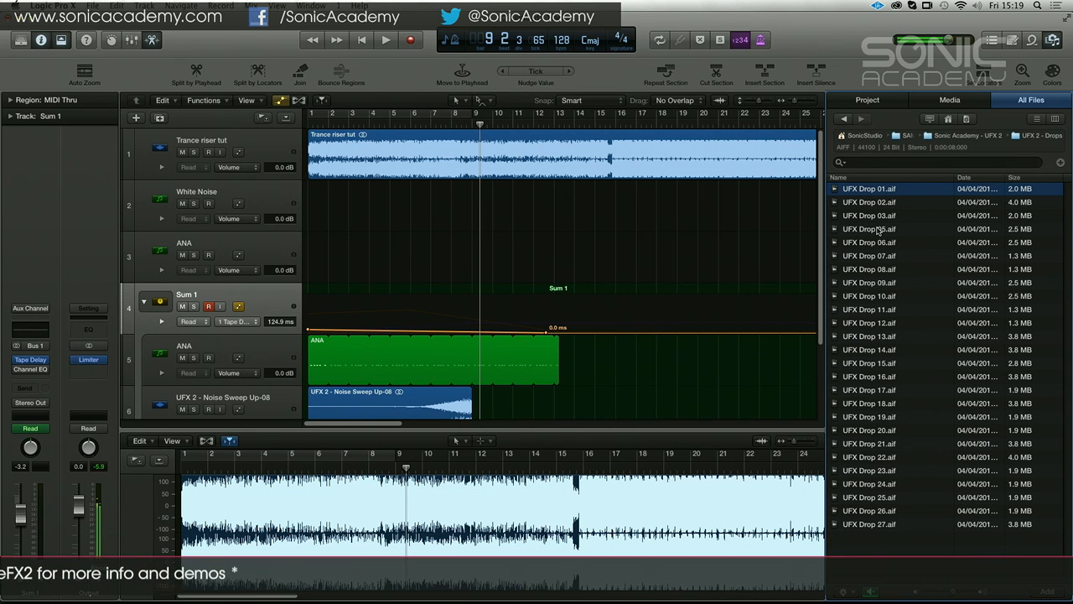
{"action": "left_click", "coordinate": [878, 229]}
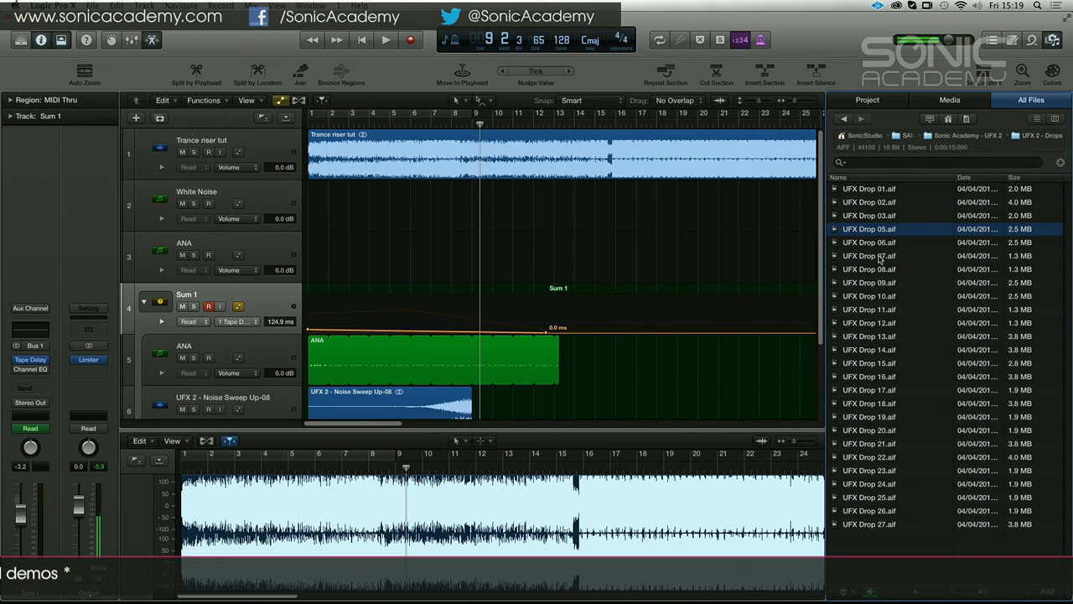
{"action": "left_click", "coordinate": [880, 258]}
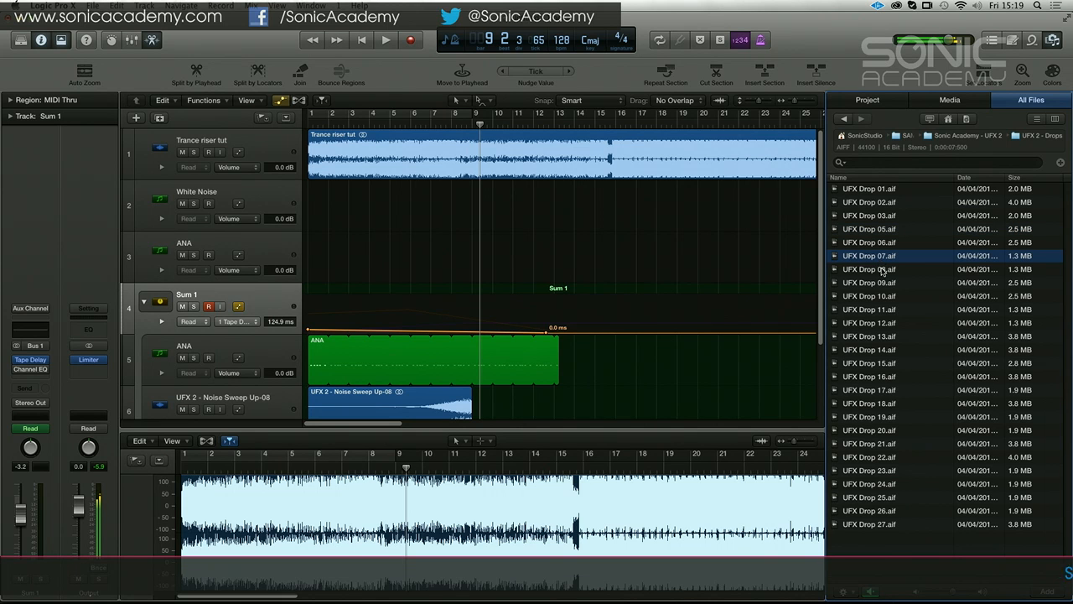
{"action": "left_click", "coordinate": [882, 270]}
{"action": "left_click", "coordinate": [884, 311]}
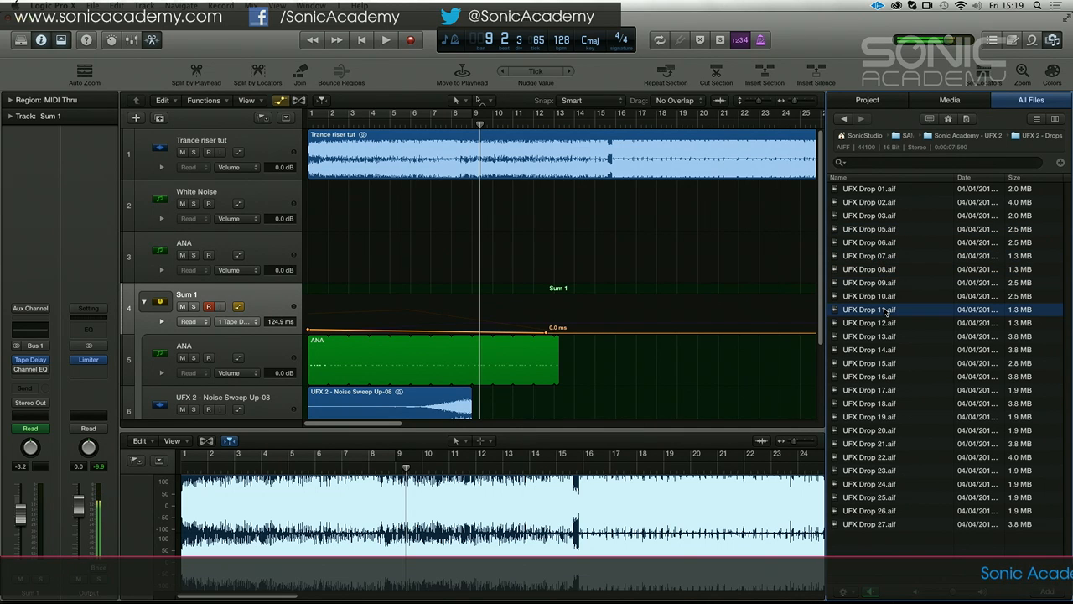
{"action": "left_click", "coordinate": [886, 335]}
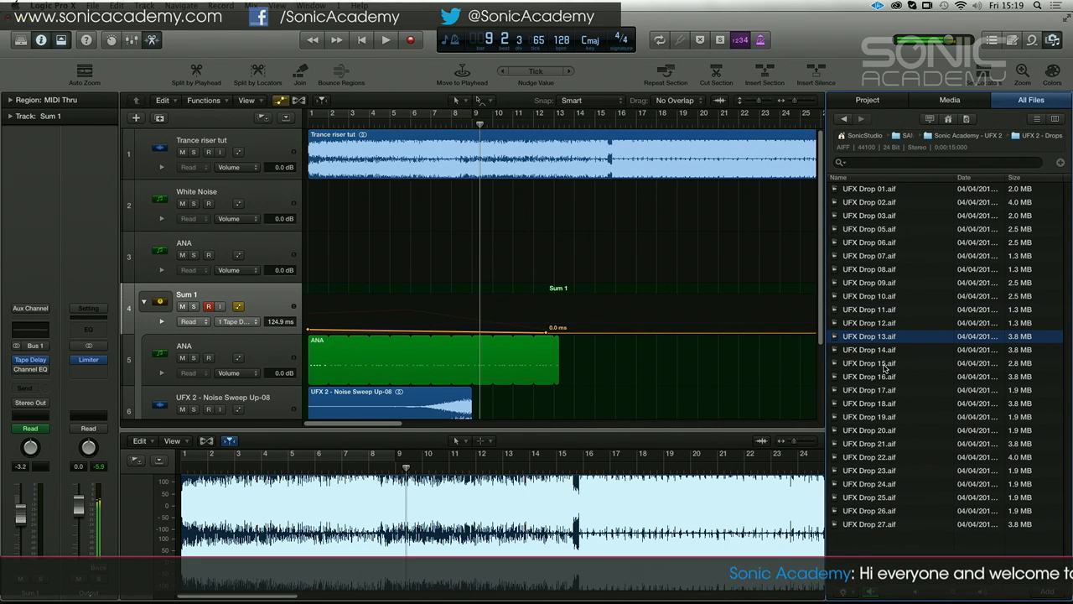
{"action": "left_click", "coordinate": [885, 366]}
Switch from the Drops to the UFX 2 - Fills folder and audition Fills 01, 02, 06, 08, 10, 14 and 17
{"action": "left_click", "coordinate": [929, 139]}
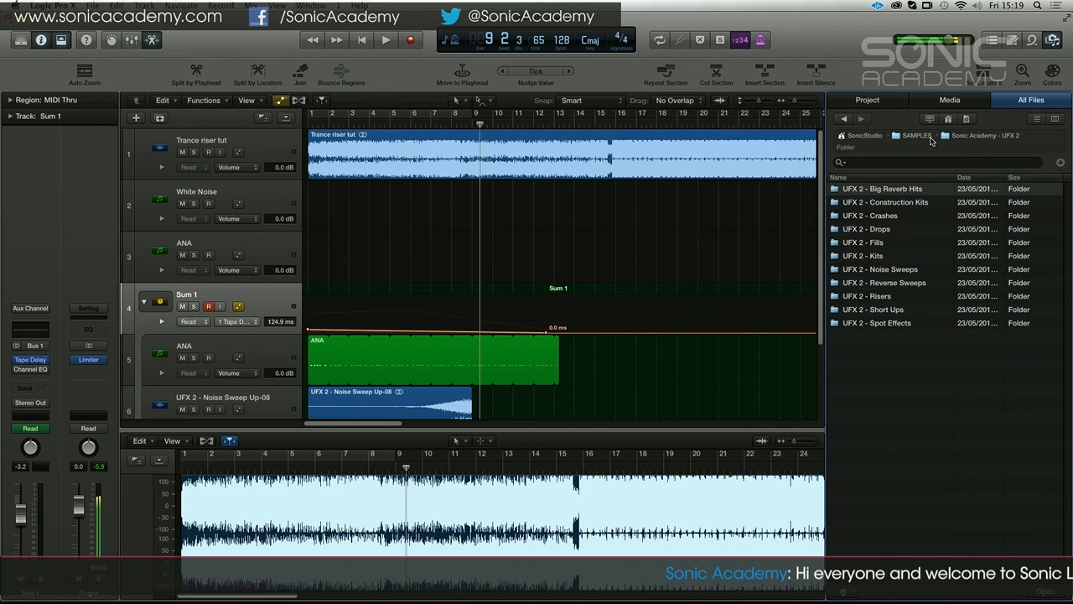
{"action": "left_click", "coordinate": [870, 243]}
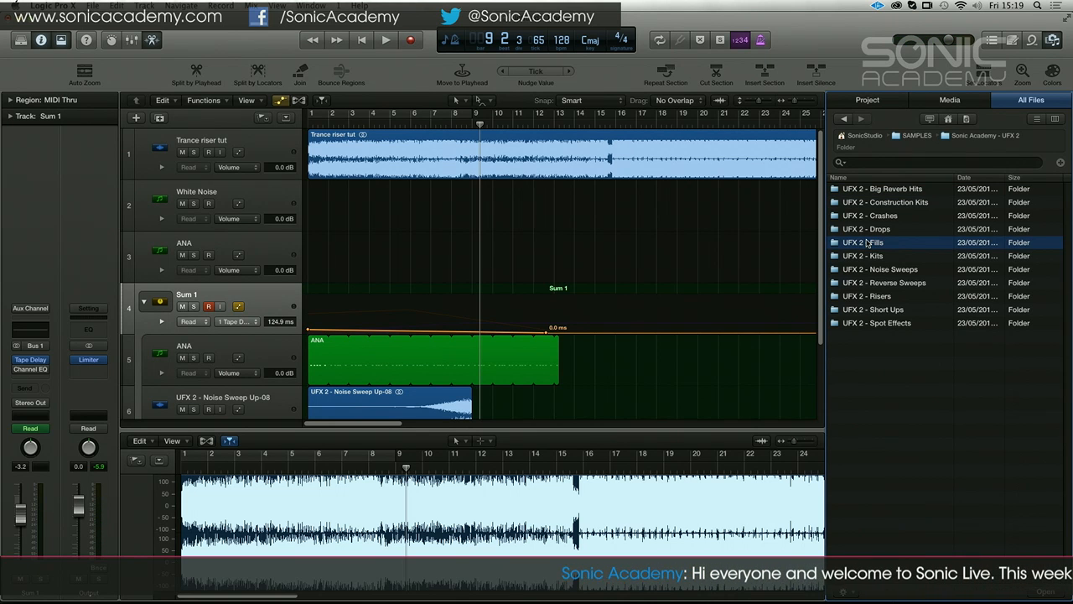
{"action": "double_click", "coordinate": [866, 243]}
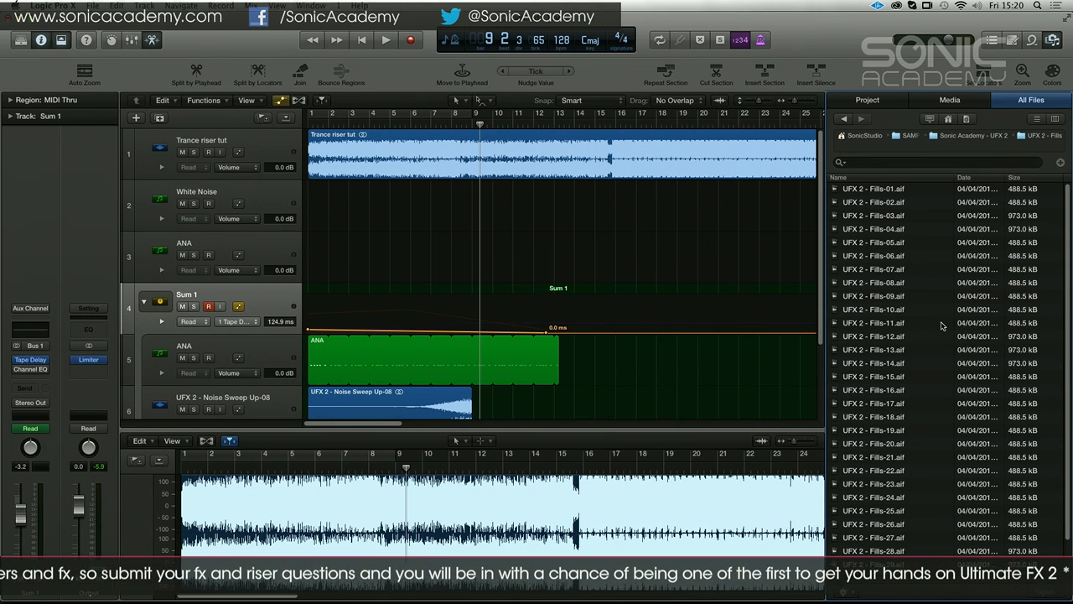
{"action": "left_click", "coordinate": [902, 190]}
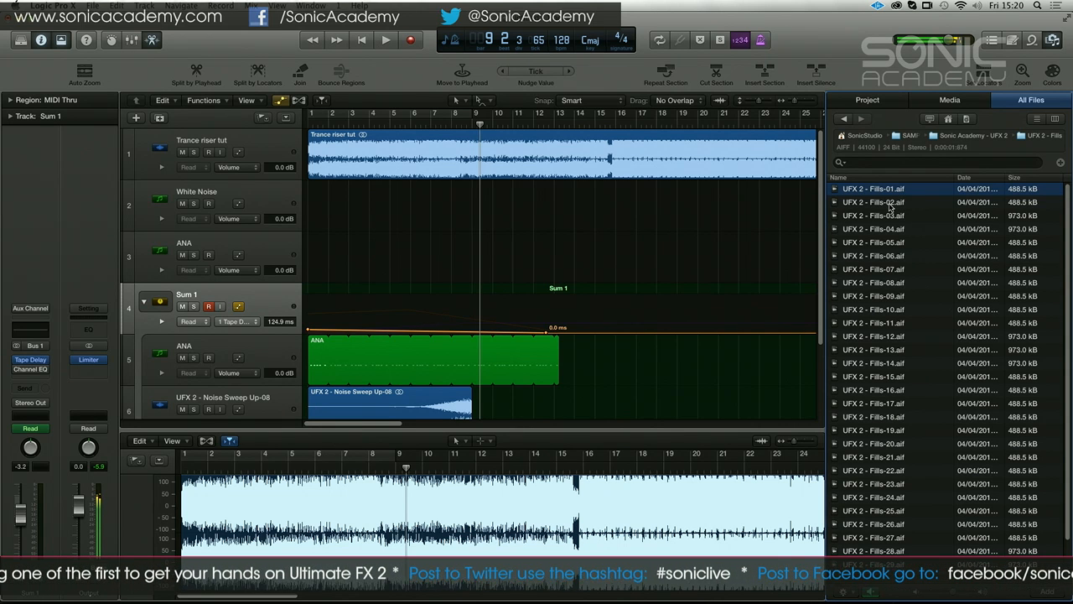
{"action": "left_click", "coordinate": [891, 203]}
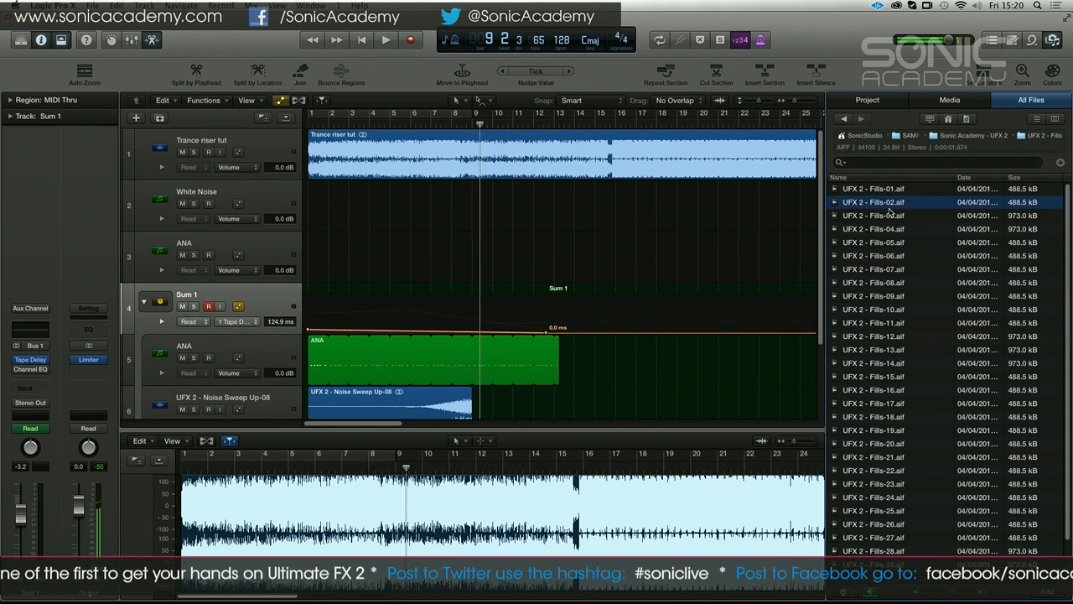
{"action": "left_click", "coordinate": [894, 257]}
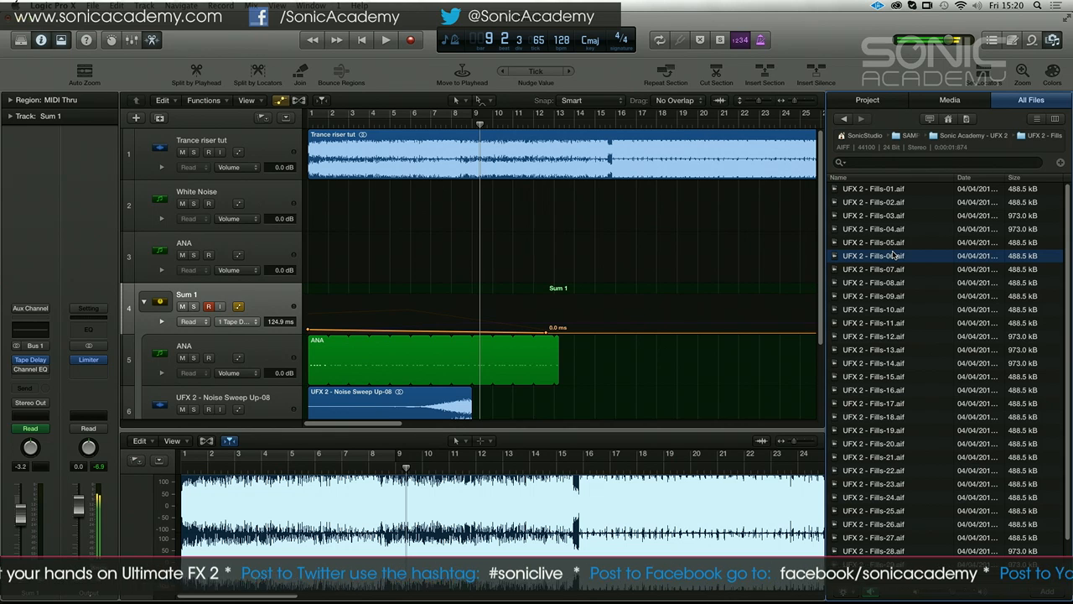
{"action": "left_click", "coordinate": [890, 283]}
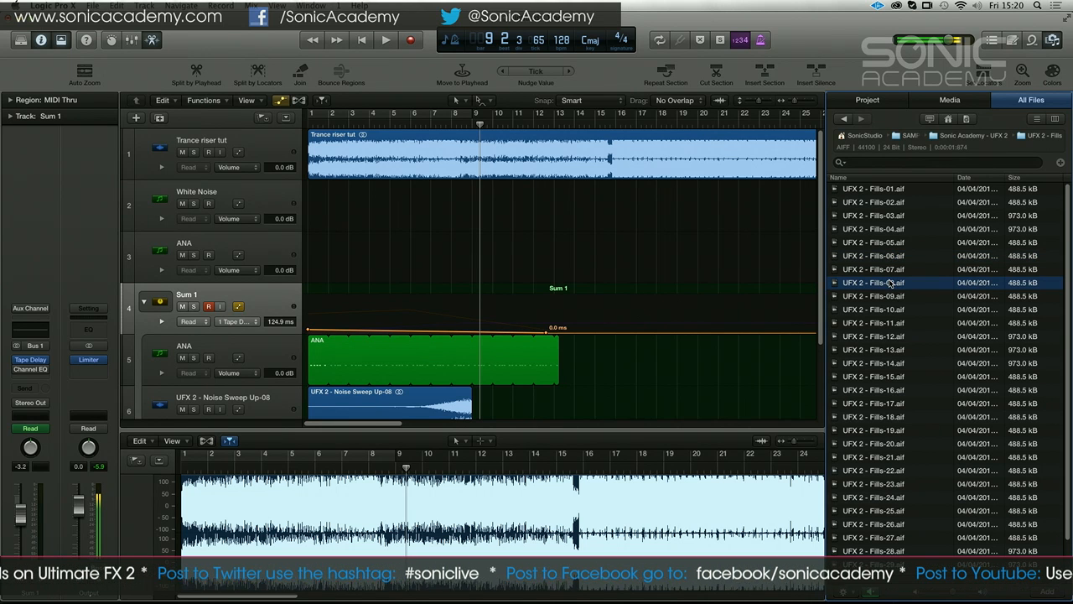
{"action": "left_click", "coordinate": [891, 309]}
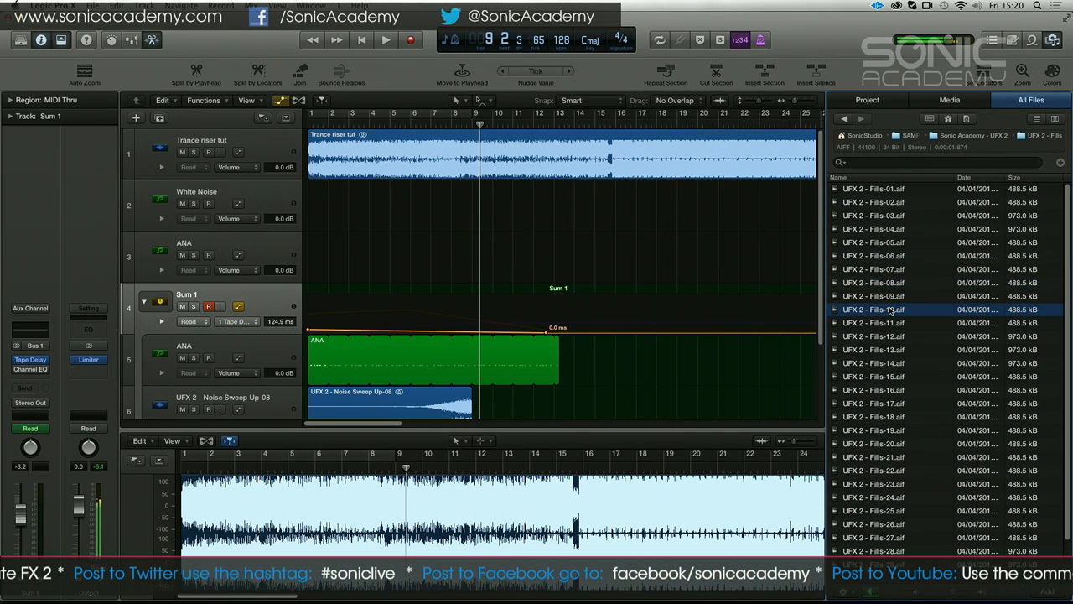
{"action": "left_click", "coordinate": [897, 365]}
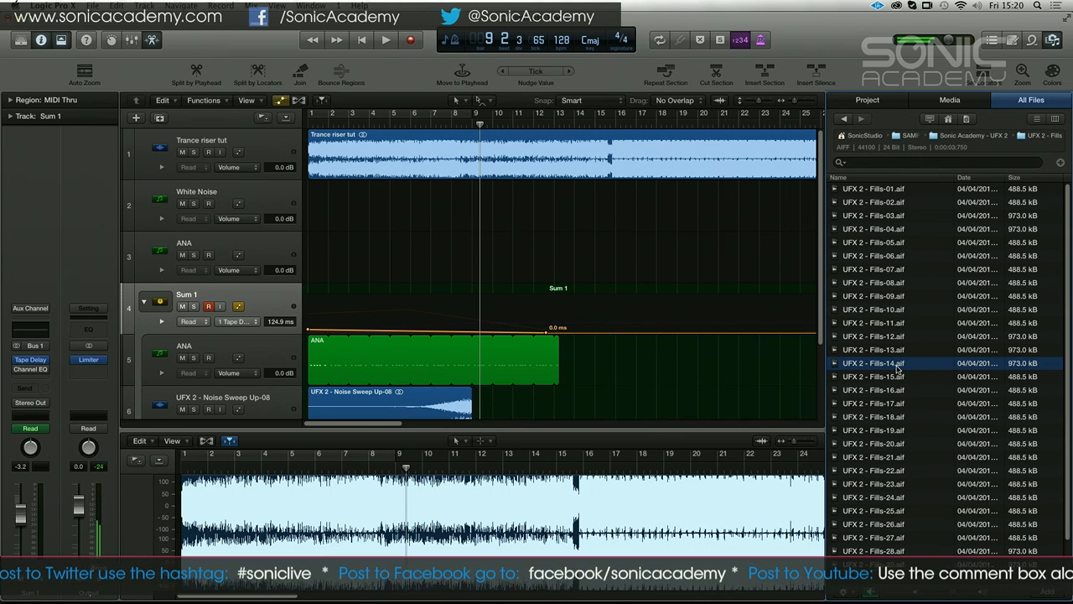
{"action": "left_click", "coordinate": [888, 405]}
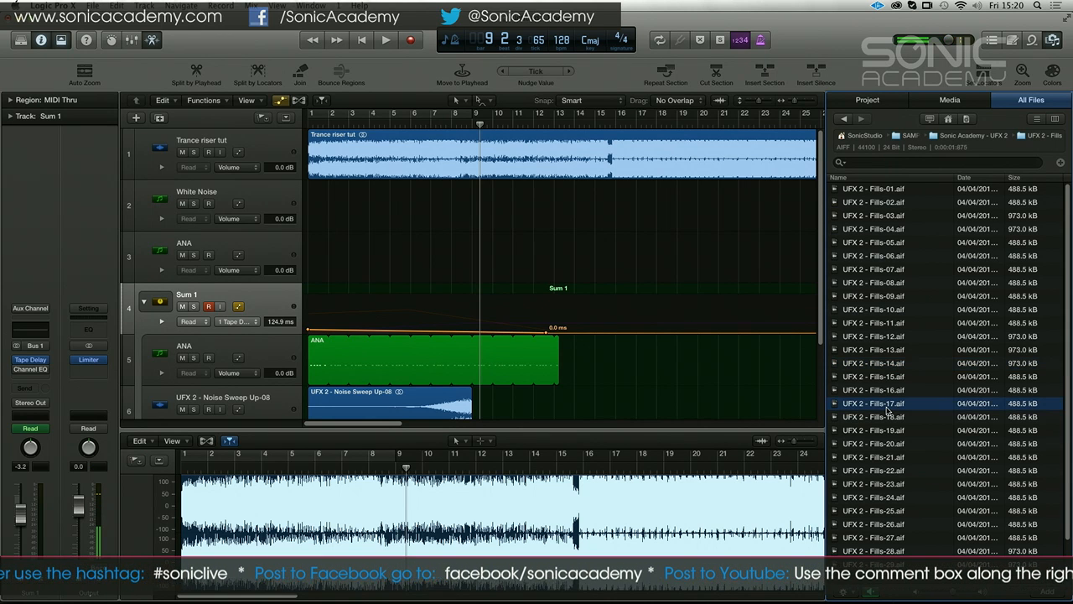
Audition Fills 22, 06 and 13, return to the Sonic Academy - UFX 2 folder and select UFX 2 - Kits
{"action": "left_click", "coordinate": [887, 471]}
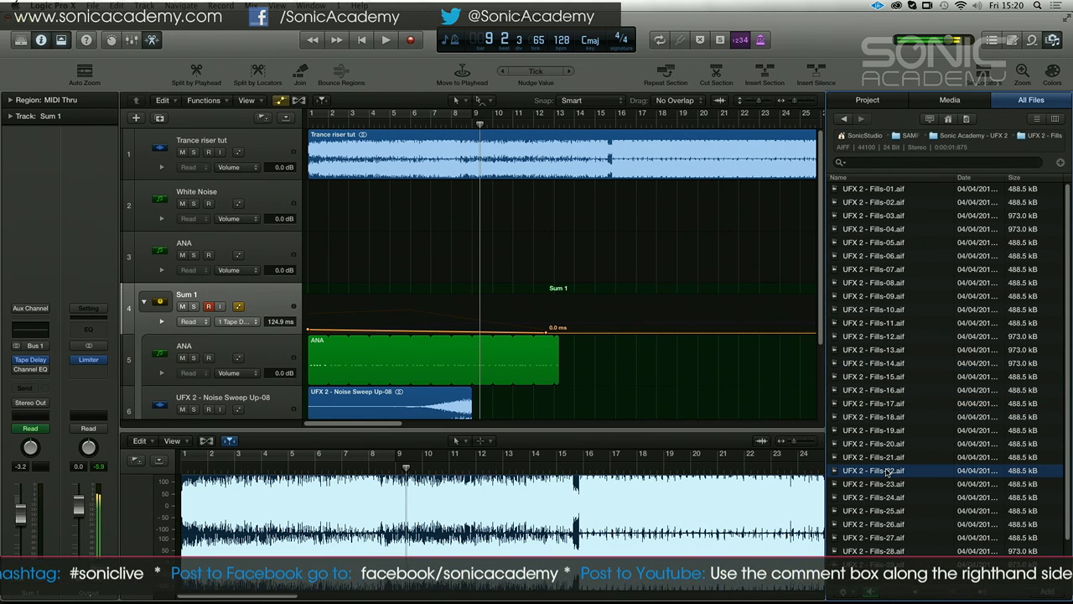
{"action": "left_click", "coordinate": [868, 259]}
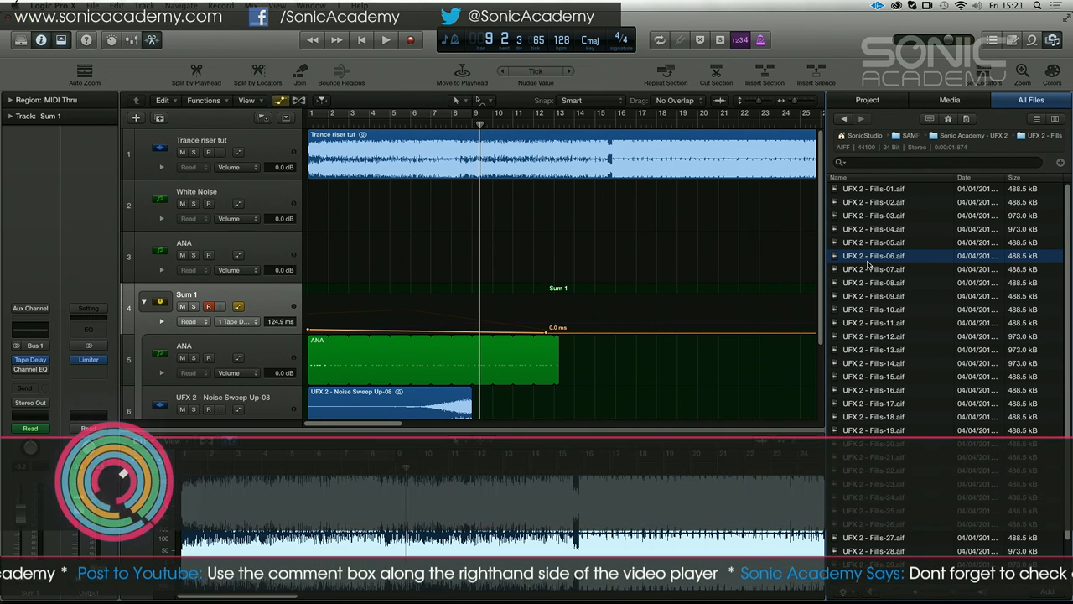
{"action": "left_click", "coordinate": [890, 349]}
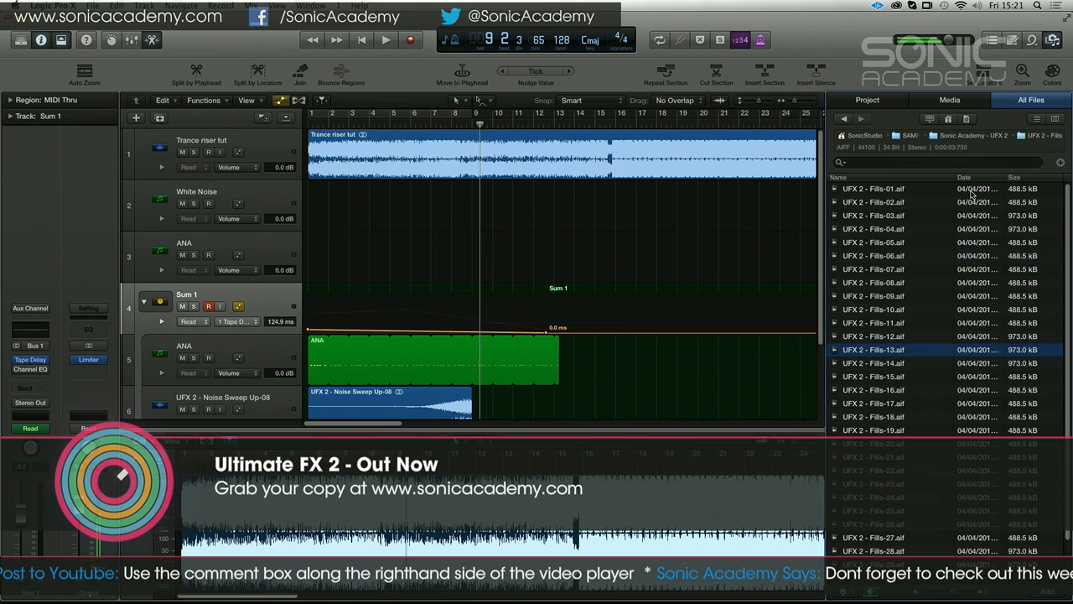
{"action": "scroll", "coordinate": [905, 349], "scroll_direction": "down", "scroll_amount": 2}
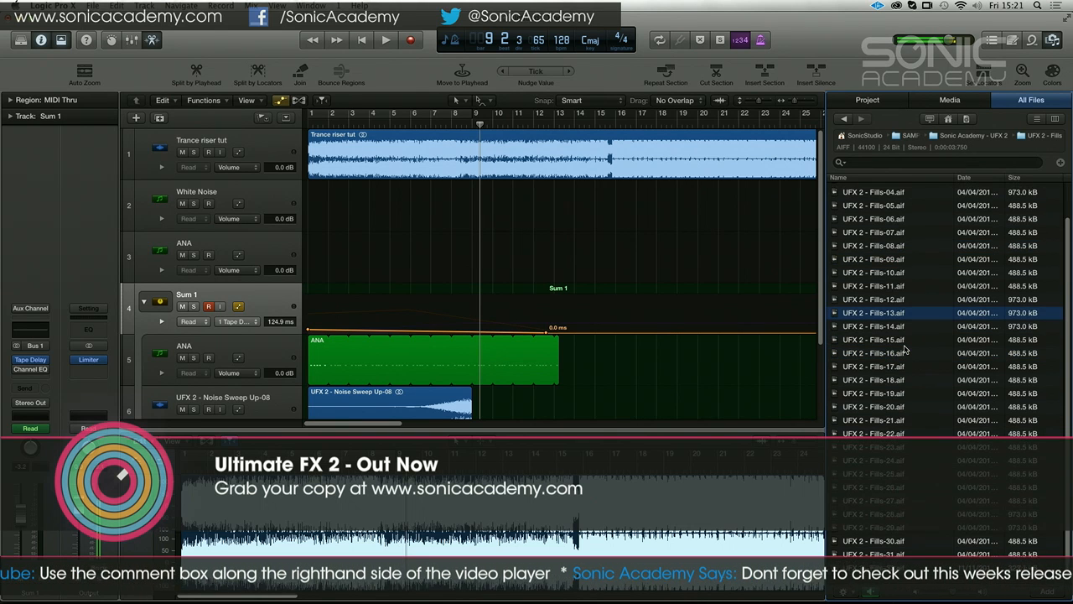
{"action": "left_click", "coordinate": [964, 136]}
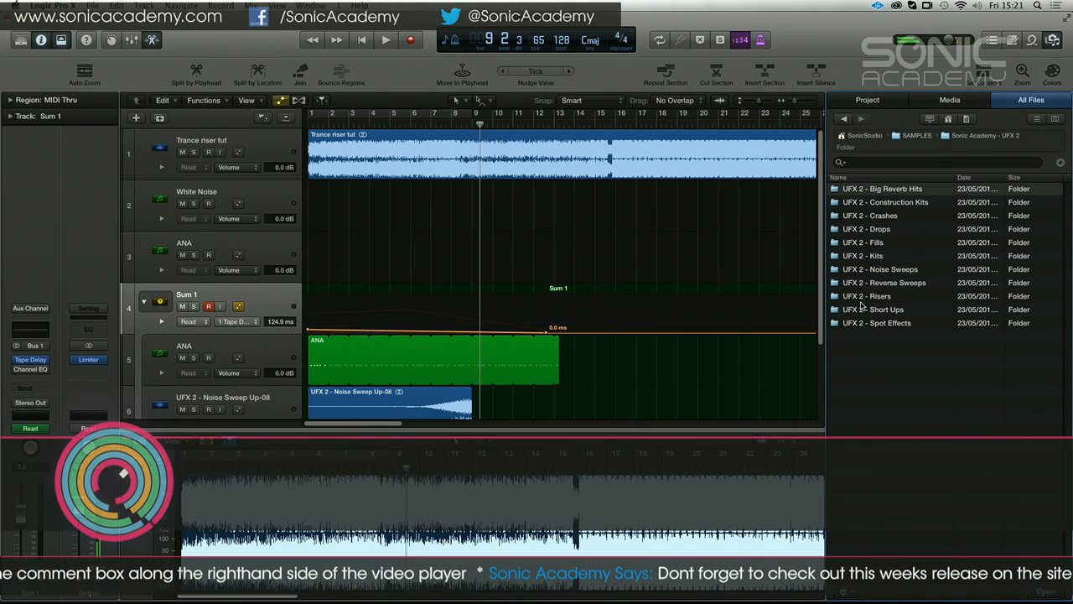
{"action": "left_click", "coordinate": [869, 256]}
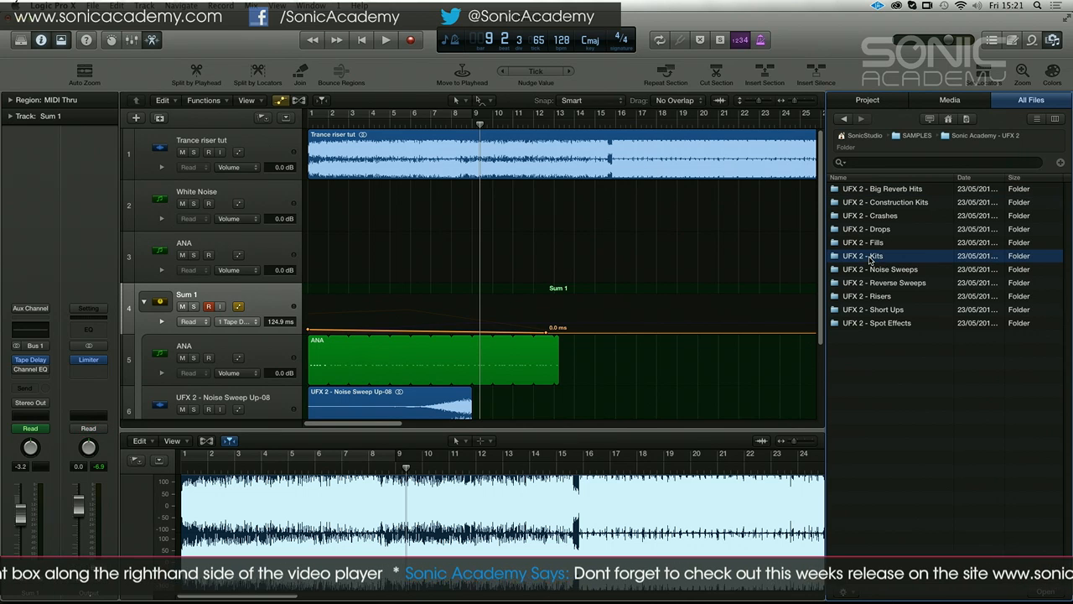
Load a stereo EXS24 (Sampler) instrument on the White Noise track
{"action": "left_click", "coordinate": [245, 243]}
{"action": "left_click", "coordinate": [257, 202]}
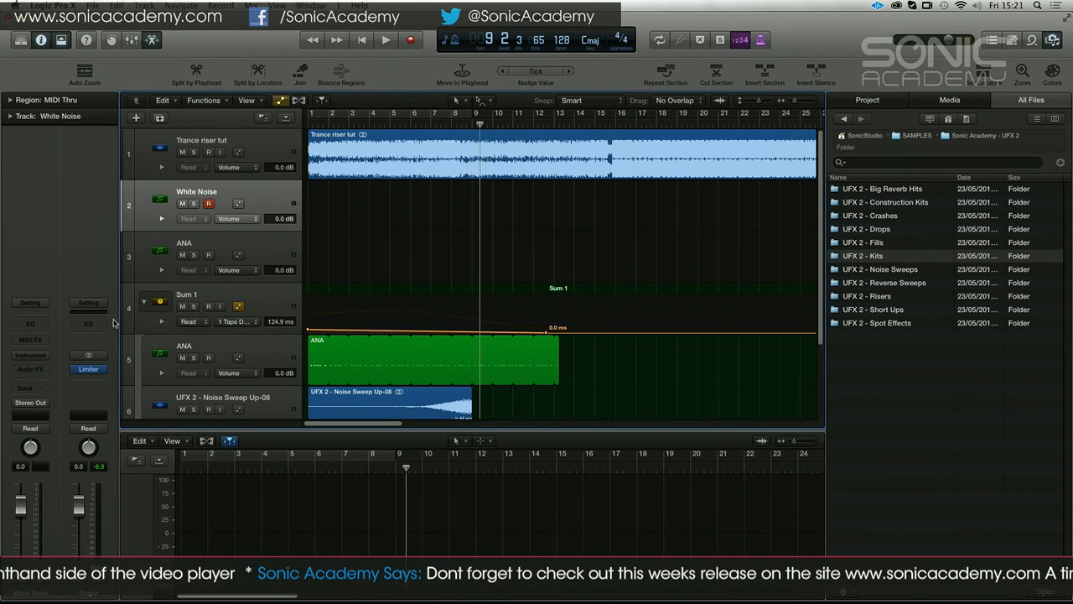
{"action": "left_click", "coordinate": [38, 356]}
{"action": "mouse_move", "coordinate": [66, 490]}
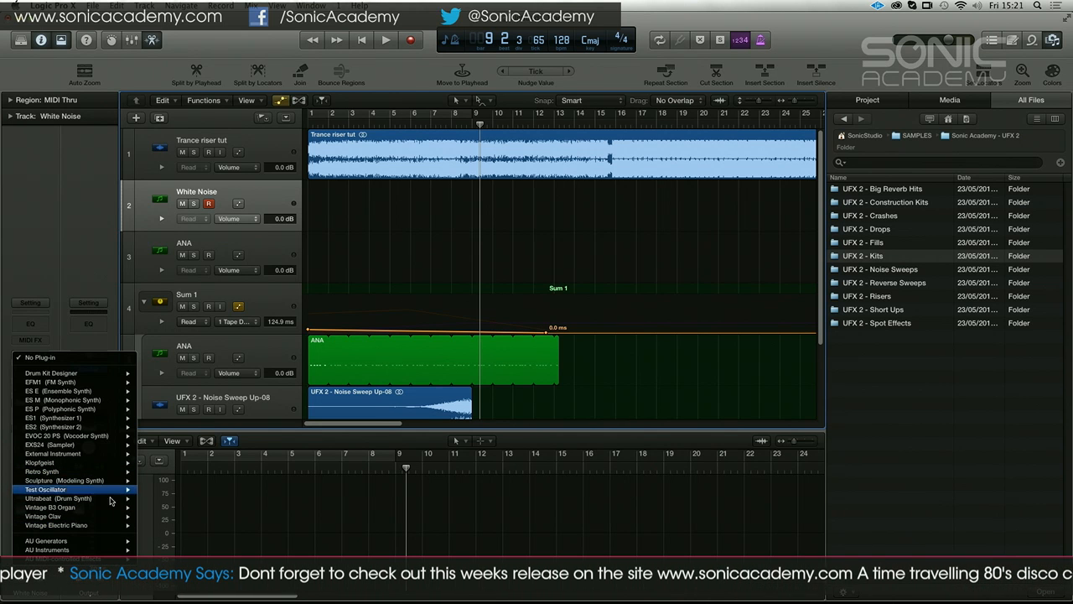
{"action": "mouse_move", "coordinate": [106, 444]}
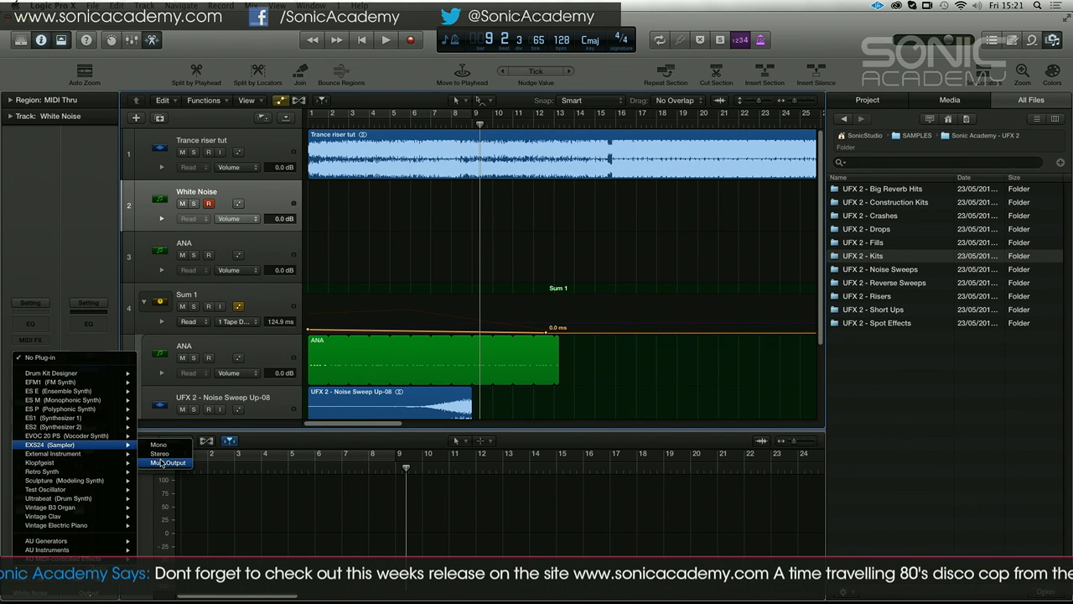
{"action": "left_click", "coordinate": [165, 453]}
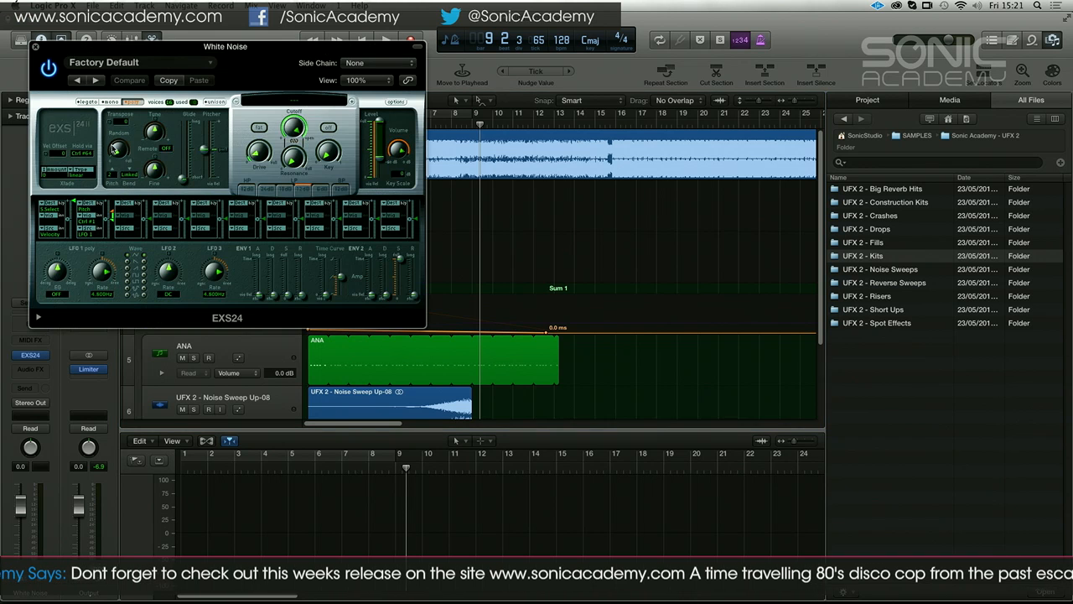
Load the UFX 2 - EXS24 Kit into the sampler and briefly start and stop playback
{"action": "left_click", "coordinate": [294, 101]}
{"action": "left_click", "coordinate": [296, 183]}
{"action": "key", "text": "space"}
{"action": "key", "text": "space"}
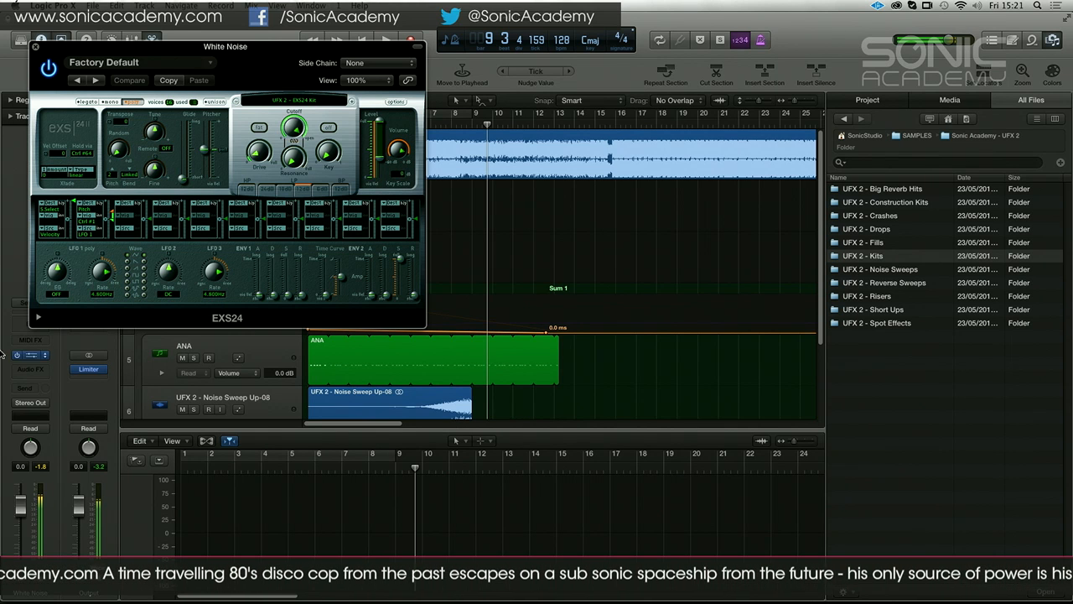
Move the EXS24 window clear of the channel strips and look inside the UFX 2 - Kits folder before returning to the pack folder
{"action": "left_click_drag", "start_coordinate": [260, 60], "coordinate": [343, 60]}
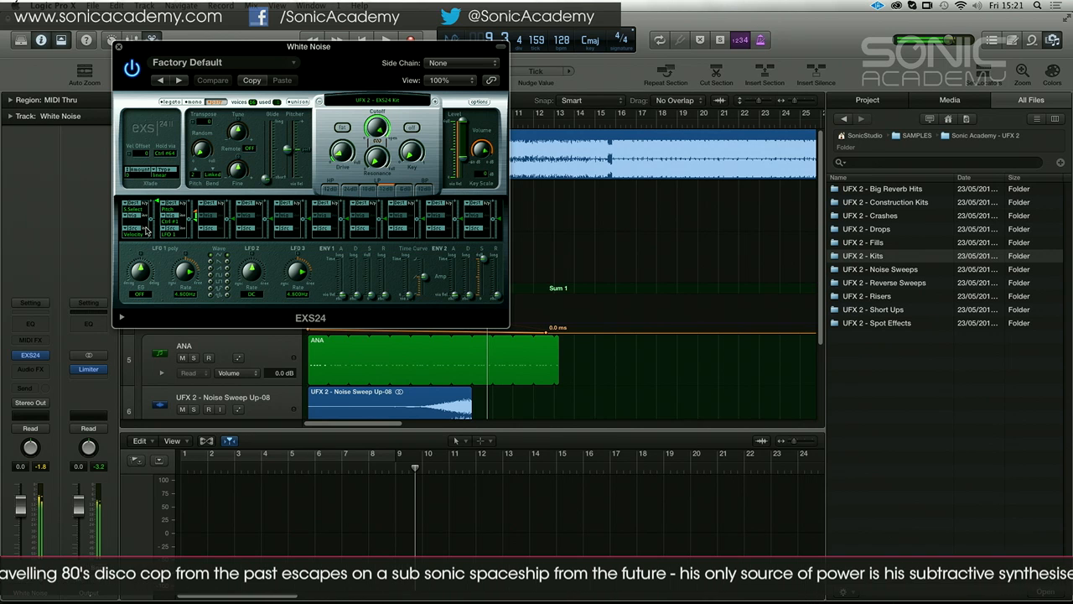
{"action": "double_click", "coordinate": [845, 259]}
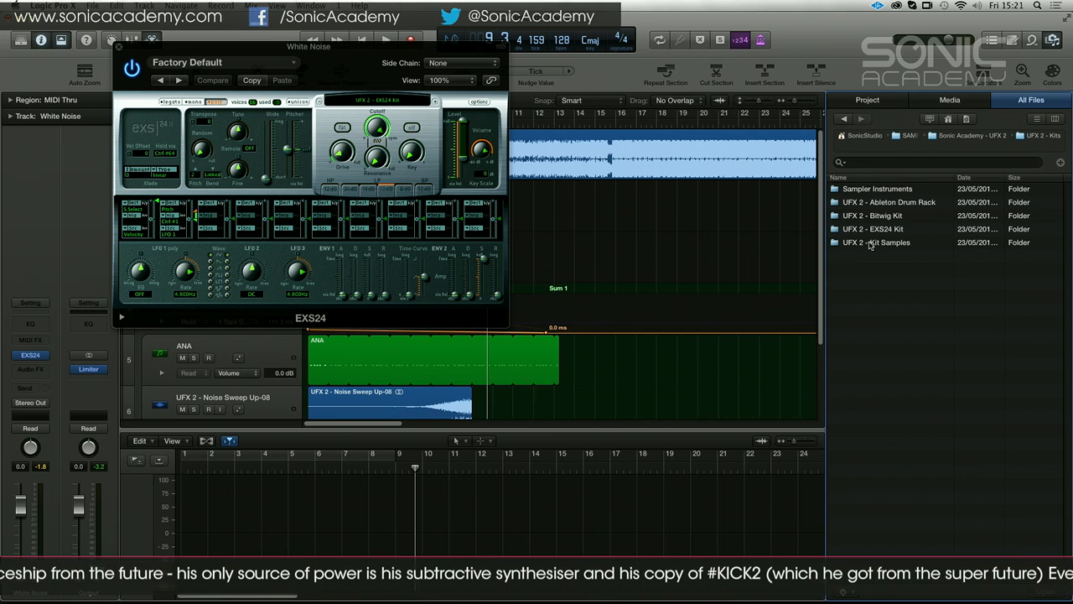
{"action": "left_click", "coordinate": [843, 120]}
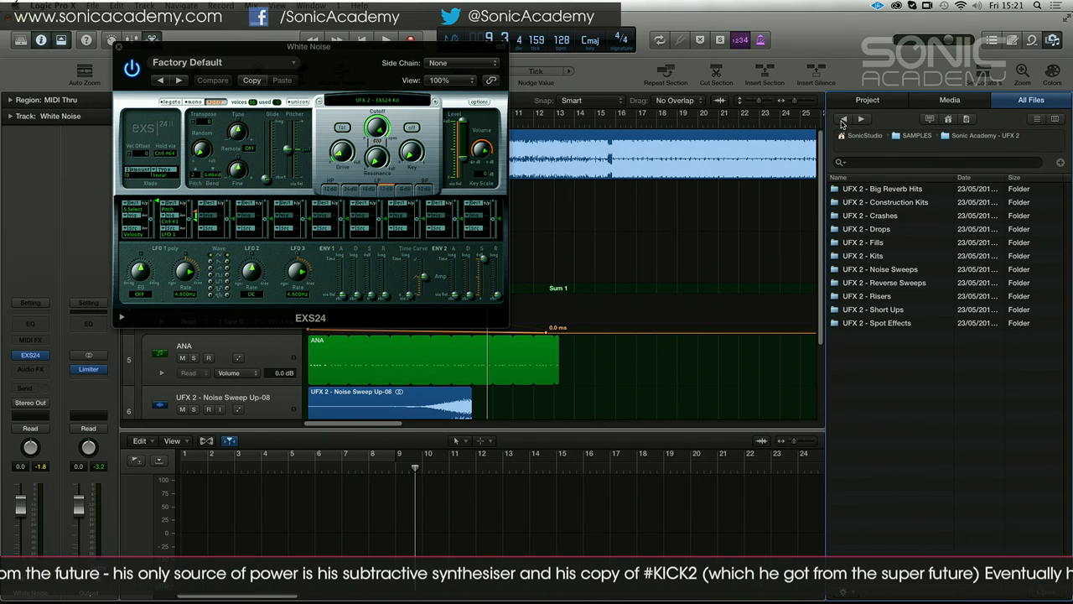
Open UFX 2 - Noise Sweeps and audition Noise Sweep Up-01, Up-04 and the second up-and-down sweep
{"action": "double_click", "coordinate": [892, 269]}
{"action": "left_click", "coordinate": [892, 231]}
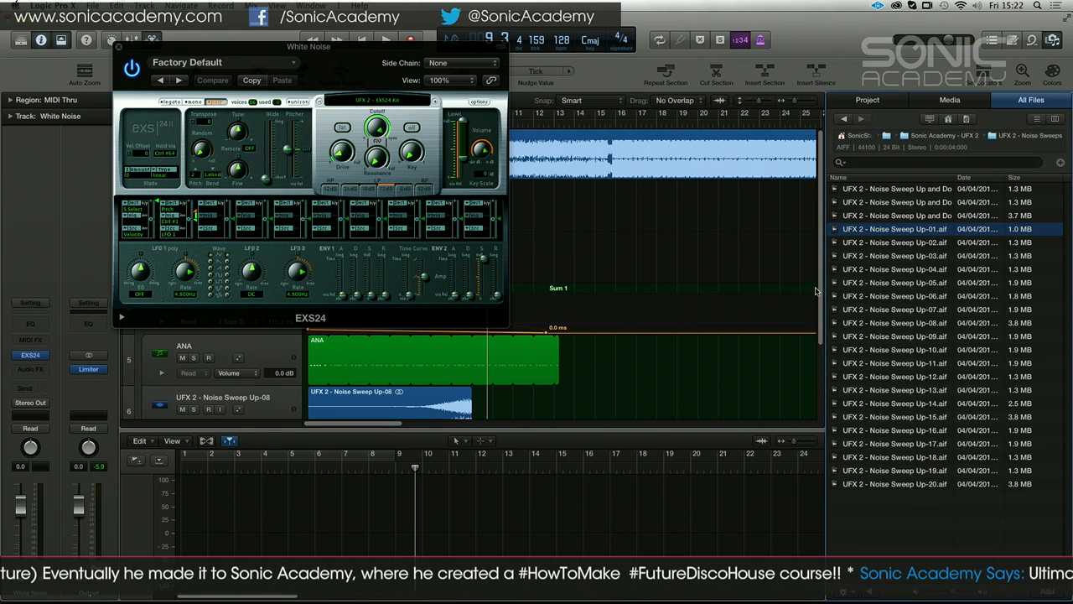
{"action": "left_click", "coordinate": [927, 273]}
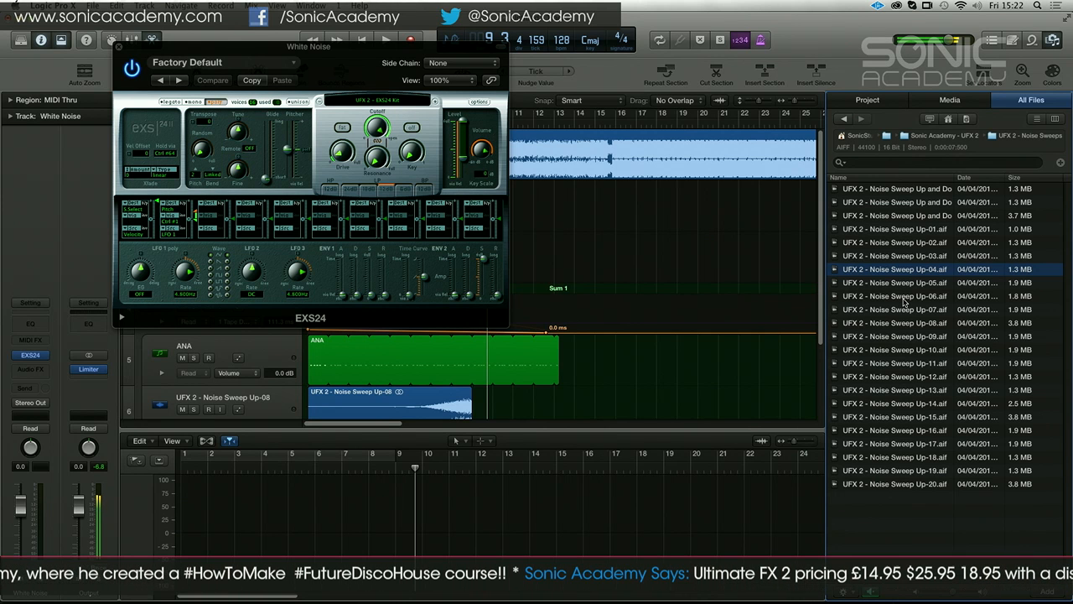
{"action": "left_click", "coordinate": [907, 202]}
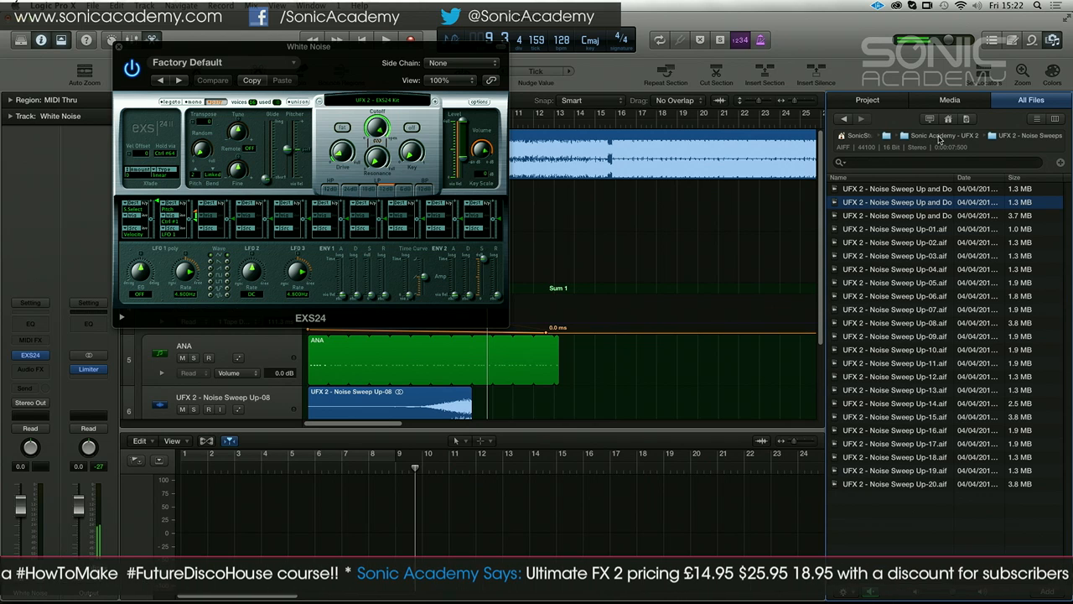
Return to the pack folder, open UFX 2 - Reverse Sweeps and audition Rev Sweep 03 and 02
{"action": "left_click", "coordinate": [940, 137]}
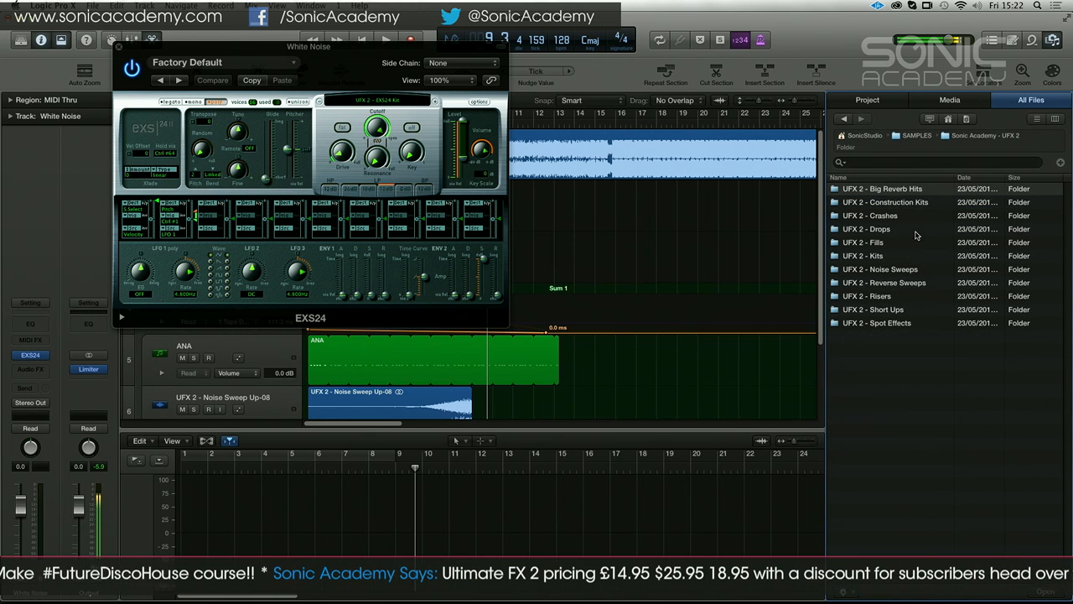
{"action": "double_click", "coordinate": [885, 282]}
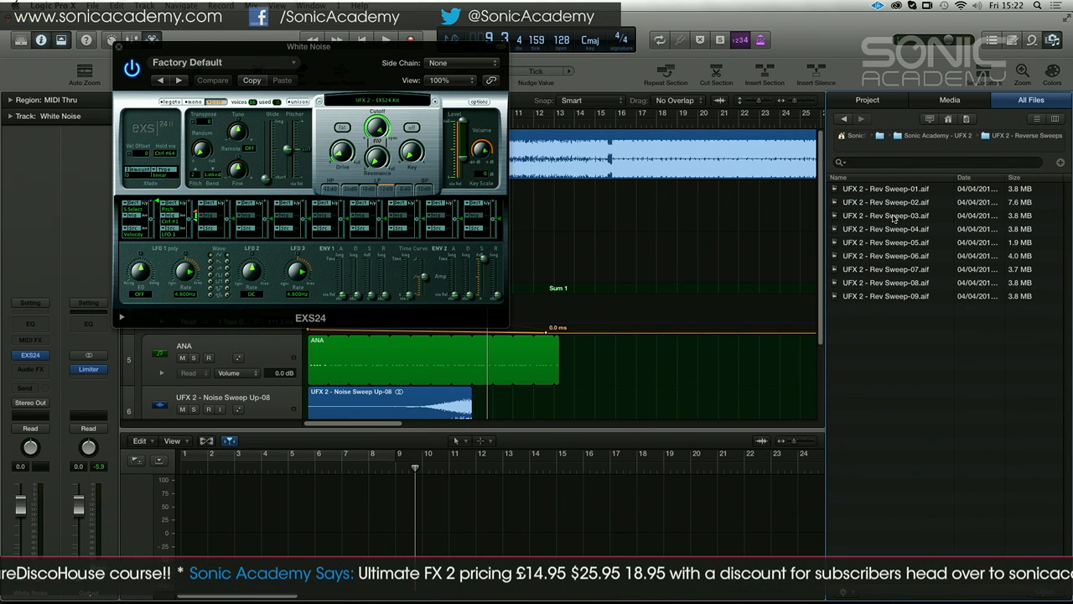
{"action": "left_click", "coordinate": [895, 215]}
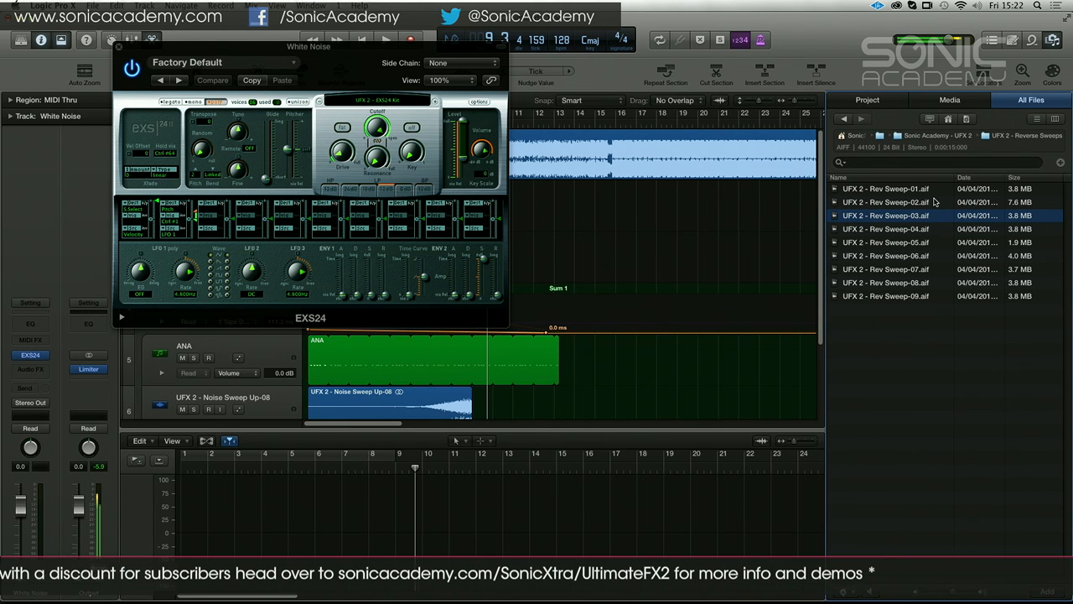
{"action": "left_click", "coordinate": [924, 202]}
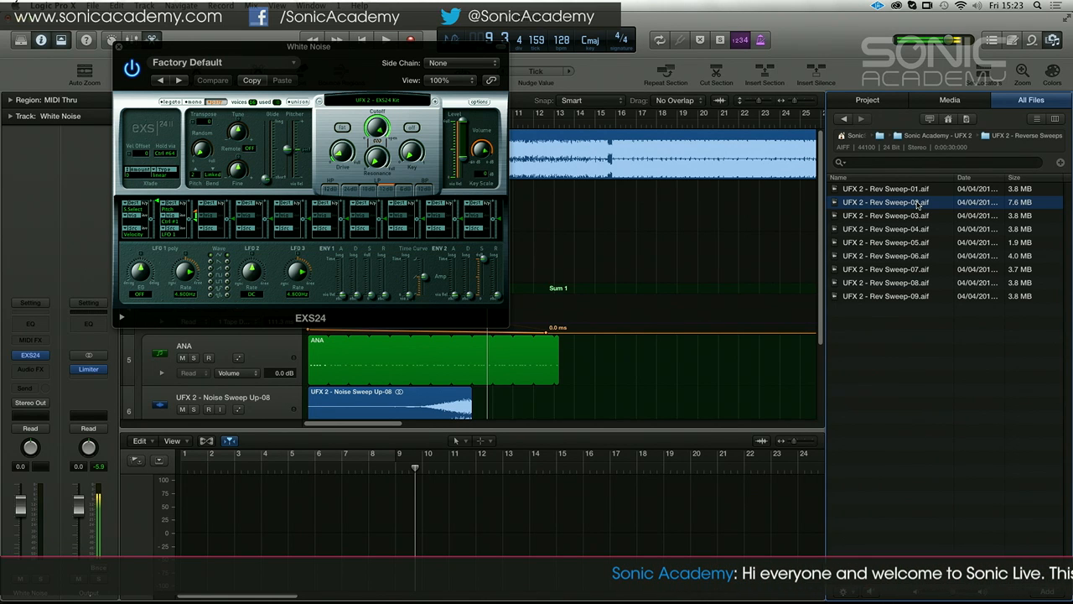
Switch to the UFX 2 - Risers folder and audition MOFO Risers 02, 03, 05, 08 and 10
{"action": "left_click", "coordinate": [940, 136]}
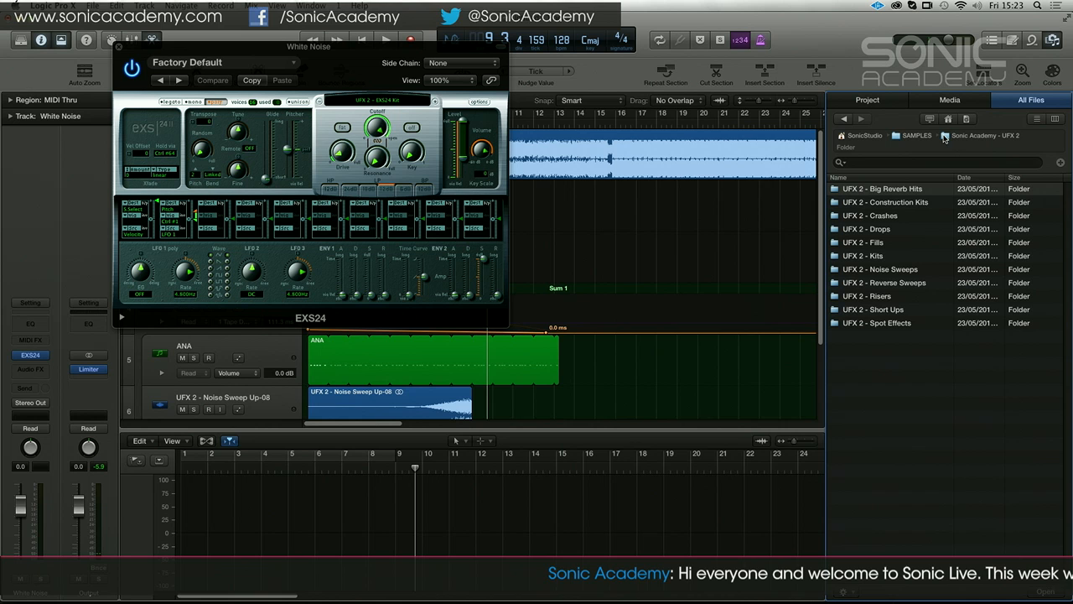
{"action": "left_click", "coordinate": [898, 300]}
{"action": "double_click", "coordinate": [897, 303]}
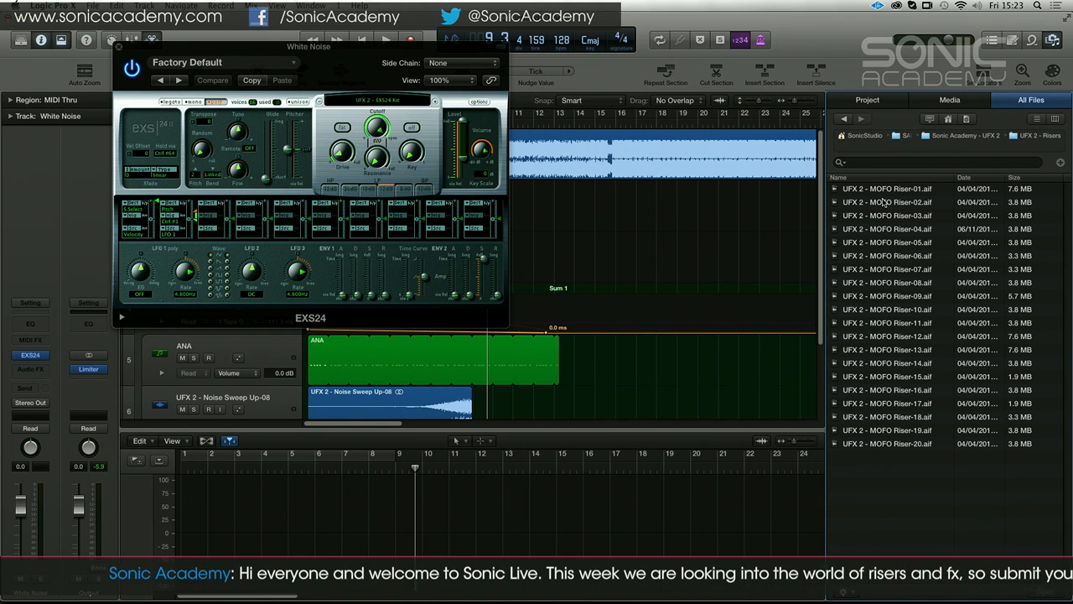
{"action": "left_click", "coordinate": [884, 202]}
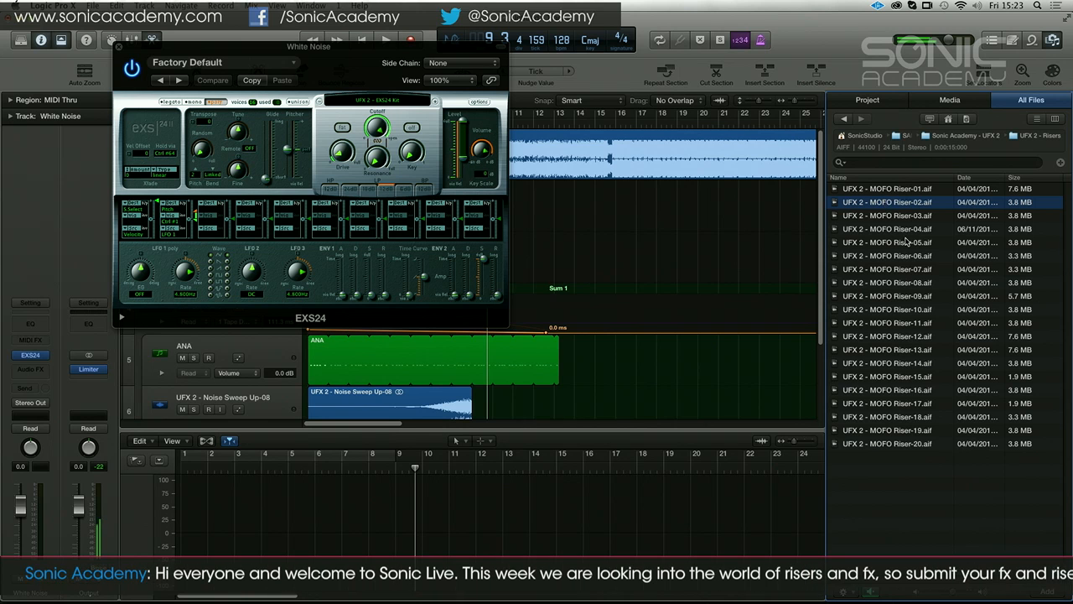
{"action": "left_click", "coordinate": [899, 216]}
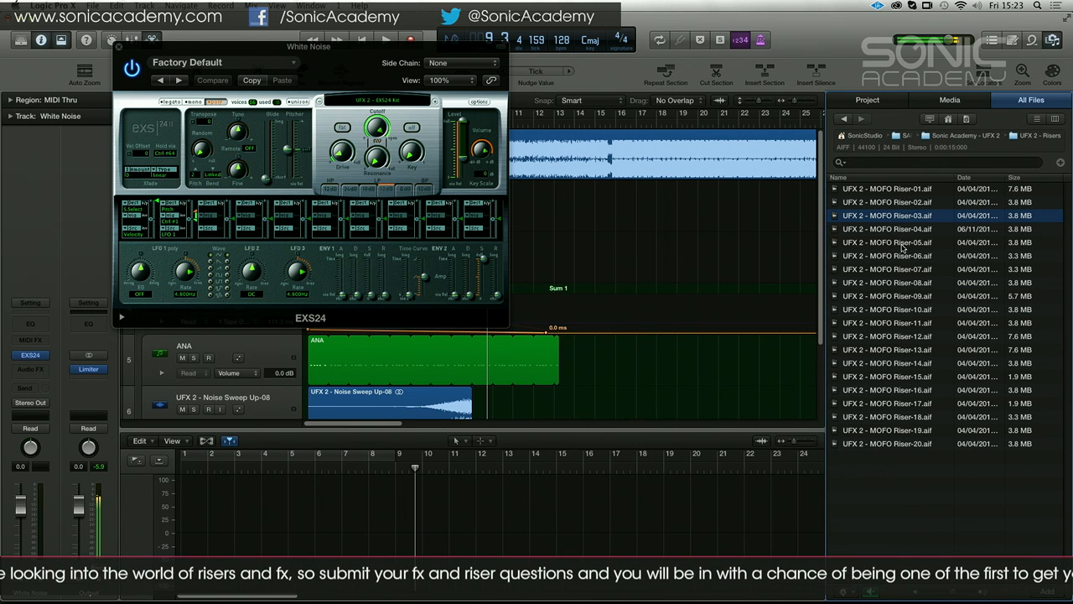
{"action": "left_click", "coordinate": [902, 244]}
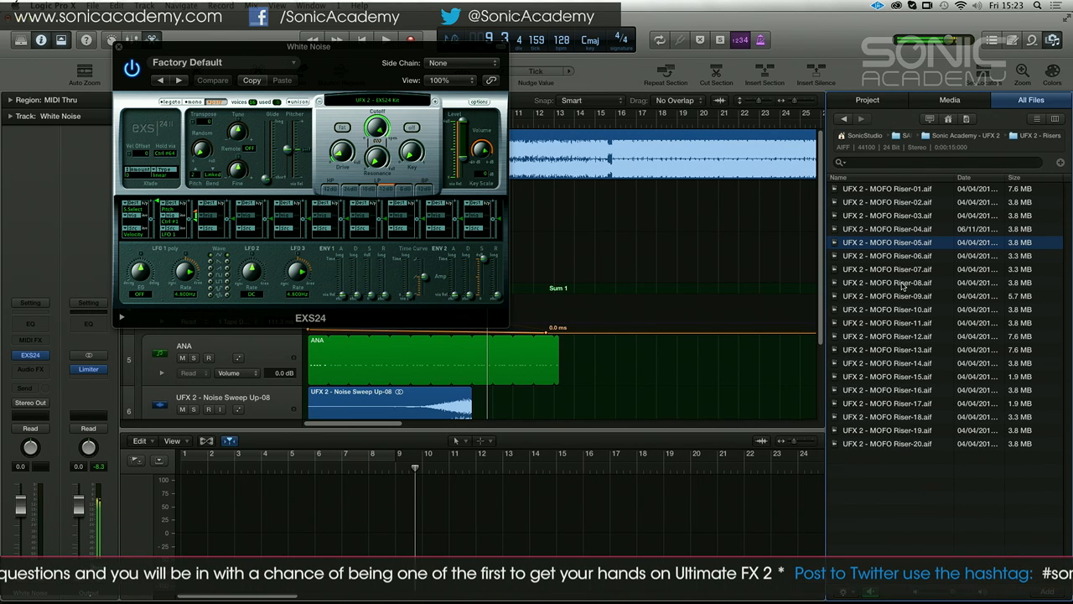
{"action": "left_click", "coordinate": [902, 285]}
{"action": "left_click", "coordinate": [904, 310]}
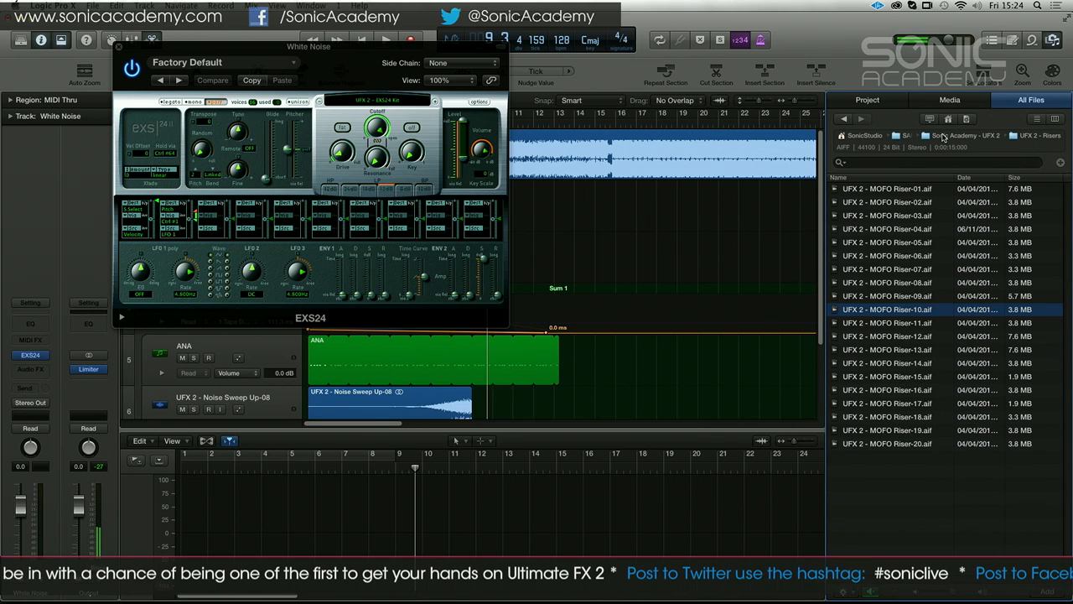
Go back to the pack folder, open UFX 2 - Short Ups and audition Short Ups 06, 07 and 12
{"action": "left_click", "coordinate": [943, 137]}
{"action": "double_click", "coordinate": [882, 311]}
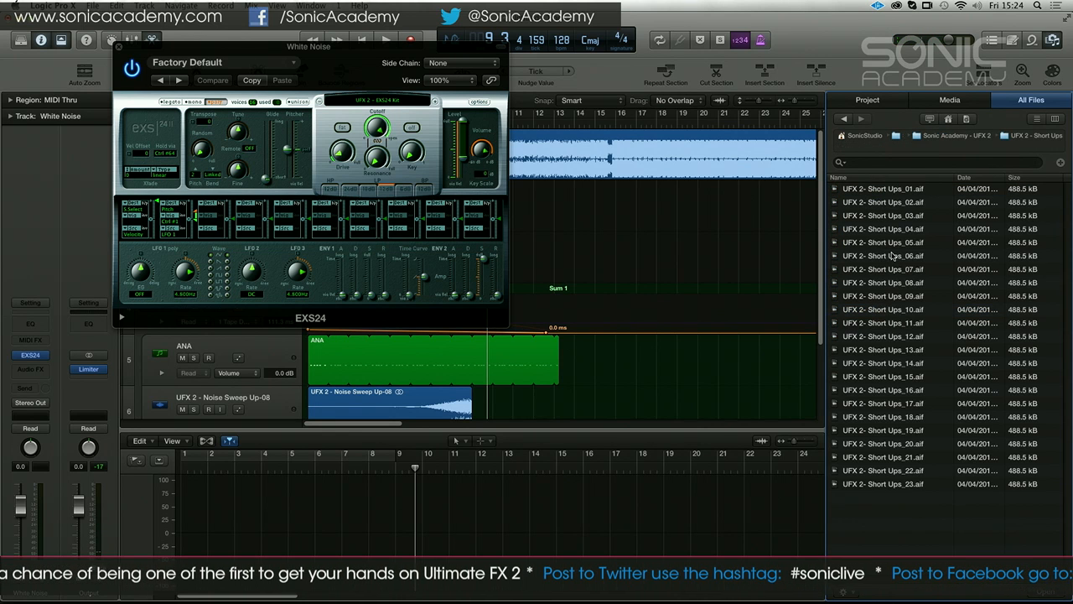
{"action": "left_click", "coordinate": [894, 255]}
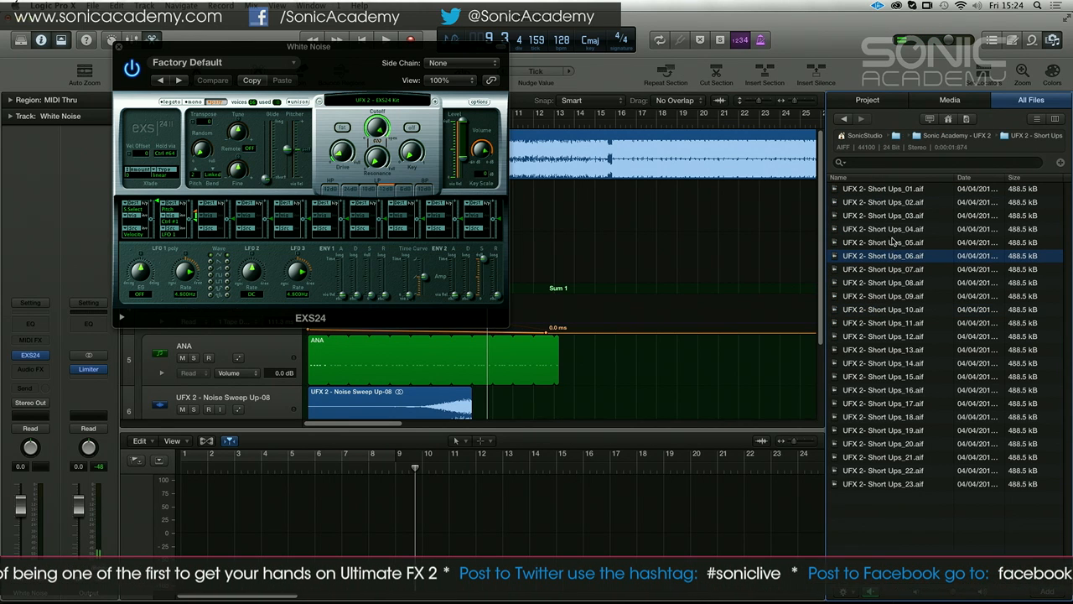
{"action": "left_click", "coordinate": [892, 271]}
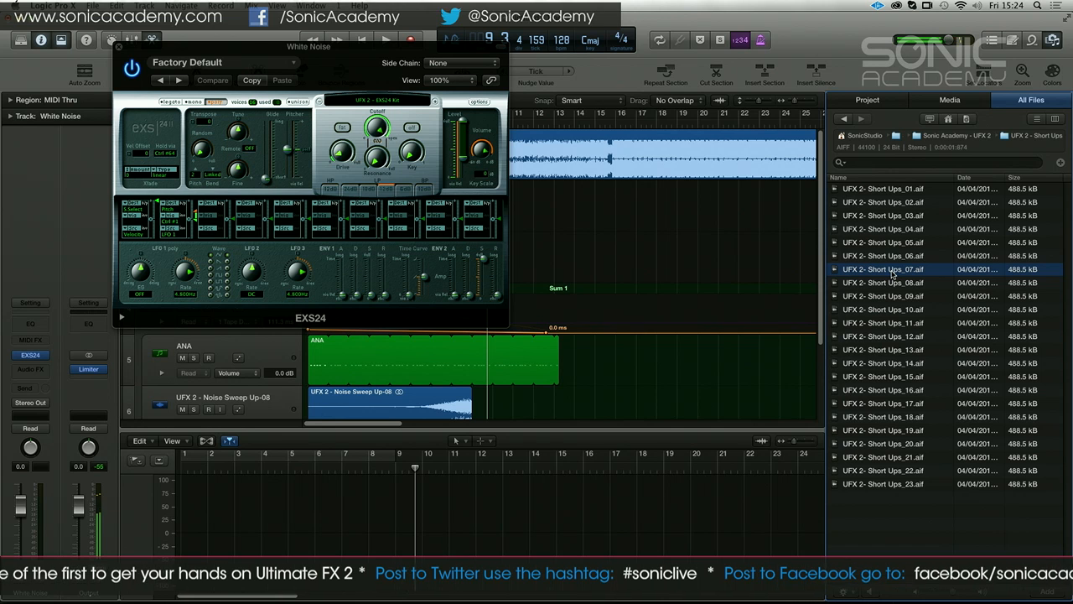
{"action": "left_click", "coordinate": [884, 336]}
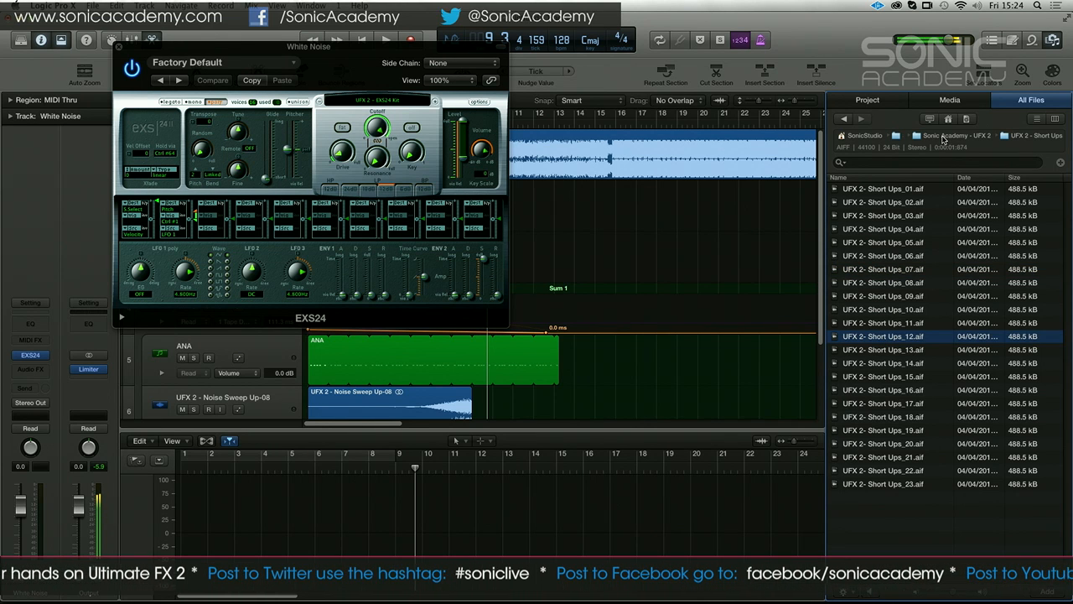
Return to the pack folder, open UFX 2 - Spot Effects and audition Spot Effects 07, 10, 14, 15, 21, 22 and 24
{"action": "left_click", "coordinate": [957, 137]}
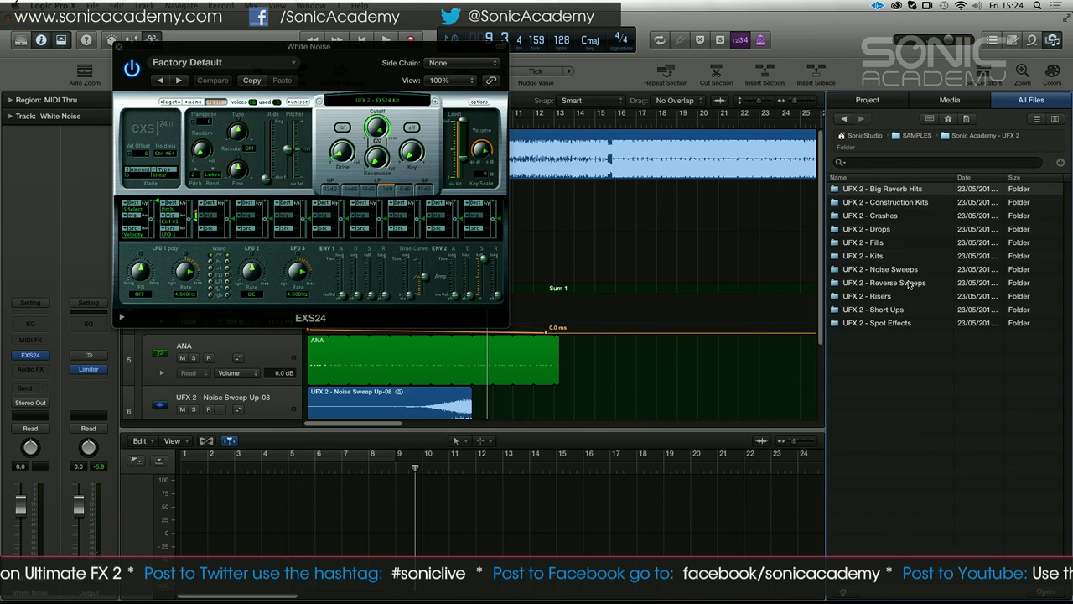
{"action": "double_click", "coordinate": [882, 324]}
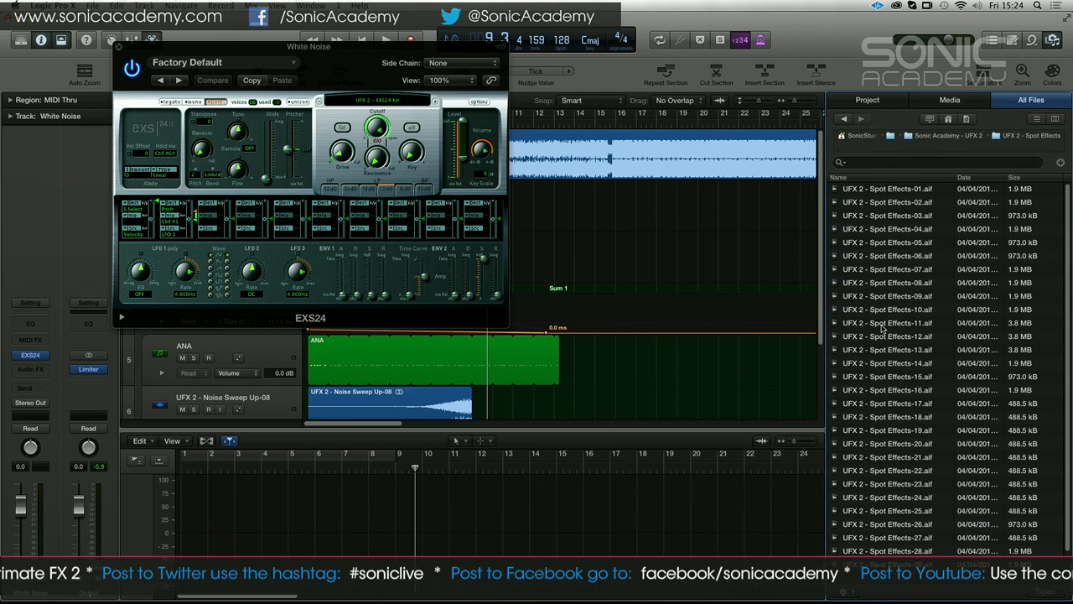
{"action": "left_click", "coordinate": [894, 270]}
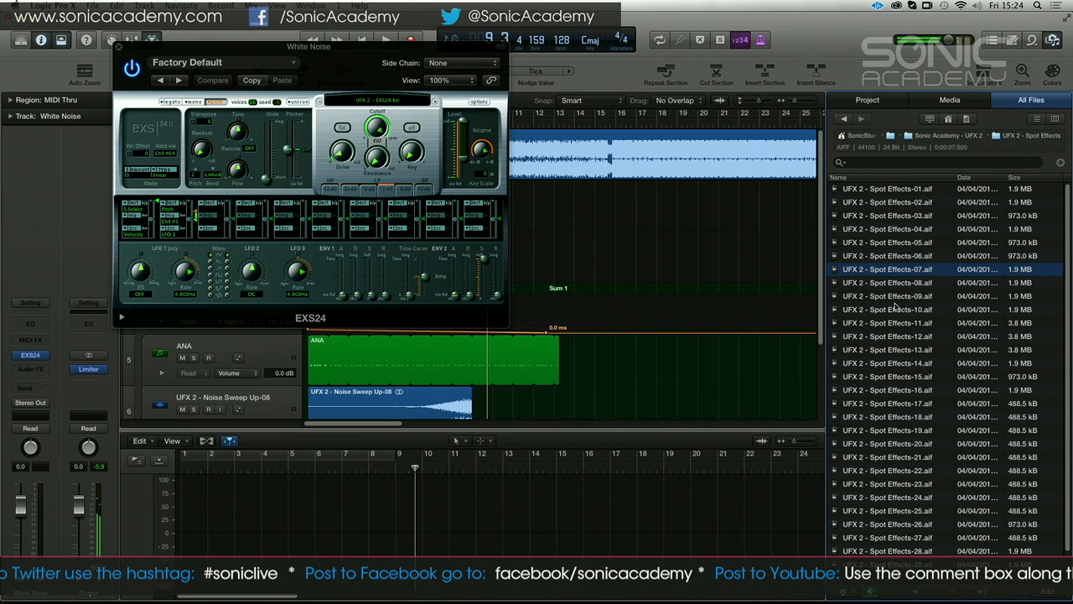
{"action": "left_click", "coordinate": [894, 309]}
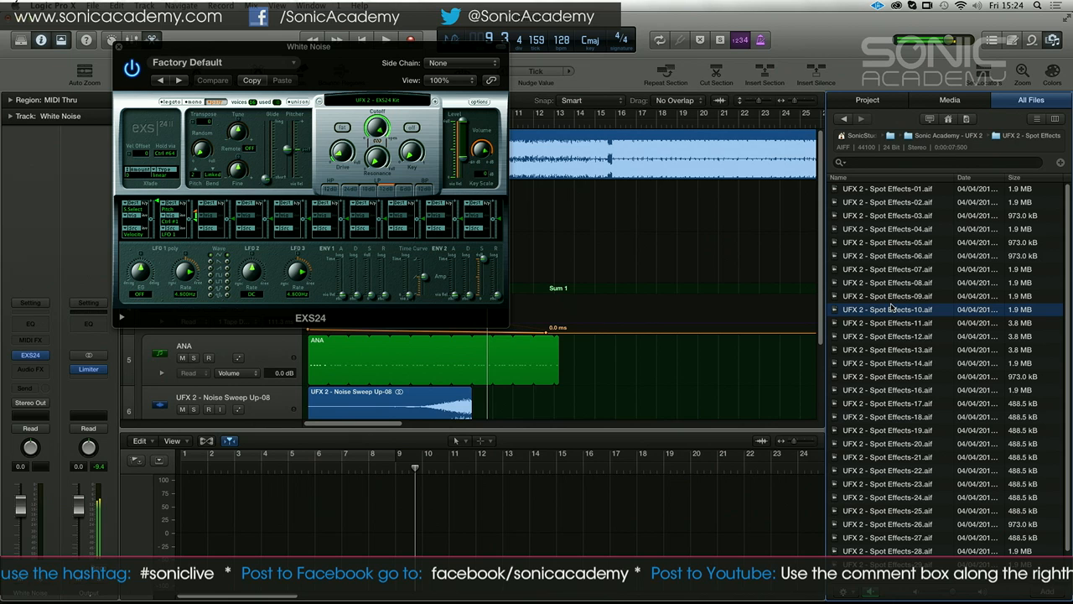
{"action": "left_click", "coordinate": [890, 366]}
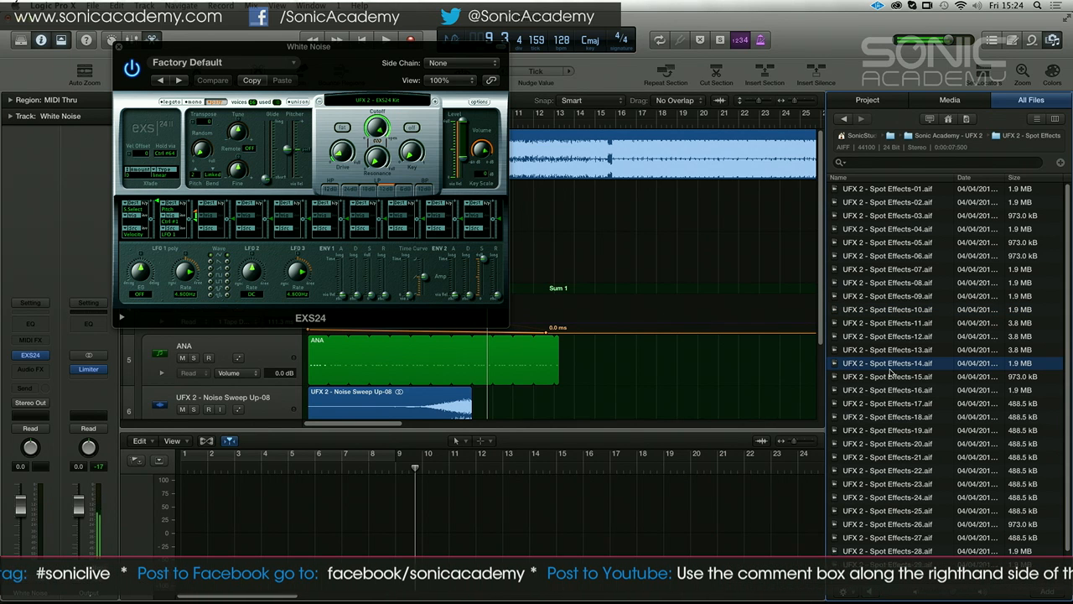
{"action": "left_click", "coordinate": [891, 377]}
{"action": "left_click", "coordinate": [887, 458]}
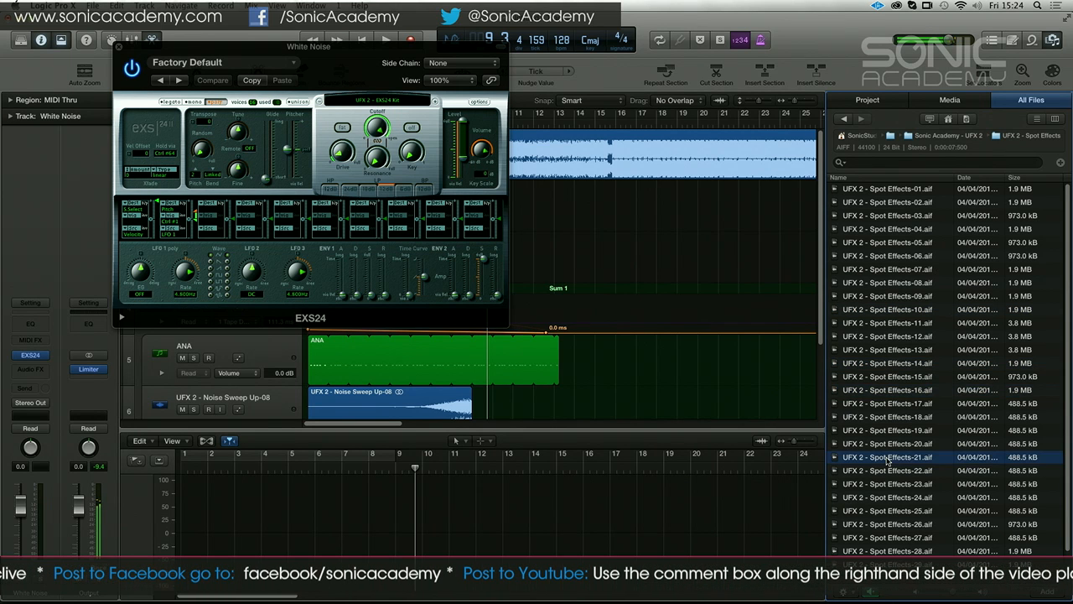
{"action": "left_click", "coordinate": [889, 471]}
{"action": "left_click", "coordinate": [889, 498]}
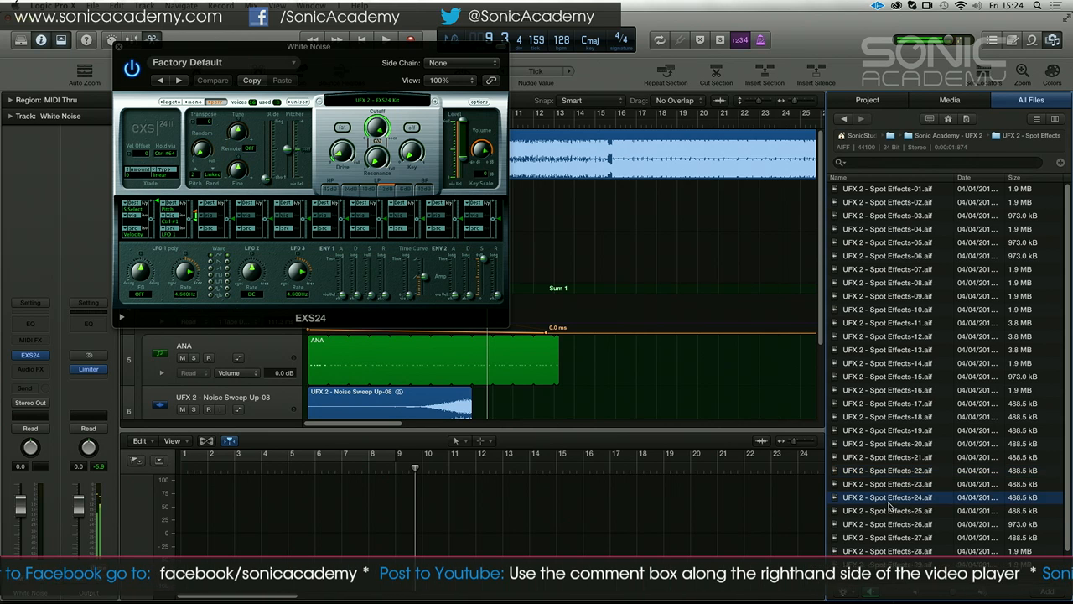
Go back to the pack folder, open UFX 2 - Construction Kits and audition the Full versions of Constuction Build 01, 03 and 02
{"action": "left_click", "coordinate": [978, 135]}
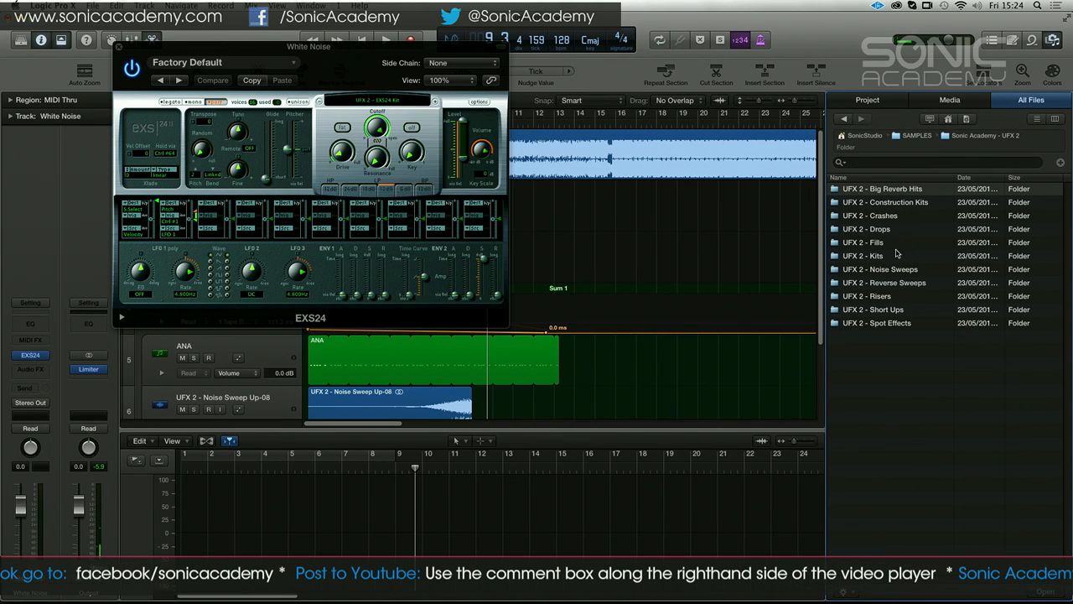
{"action": "double_click", "coordinate": [897, 202]}
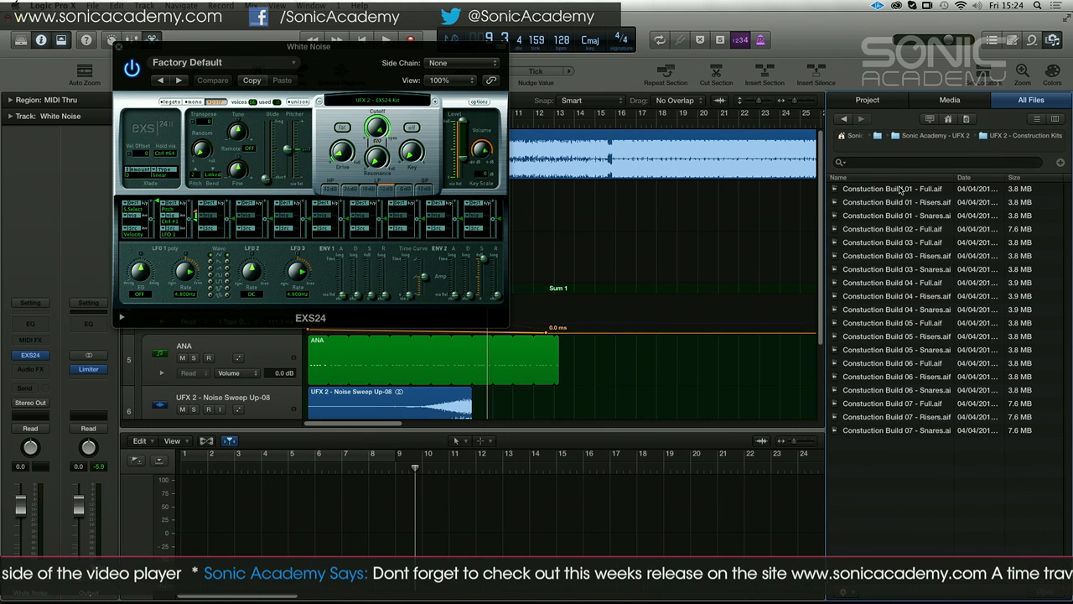
{"action": "left_click", "coordinate": [901, 190]}
{"action": "left_click", "coordinate": [892, 244]}
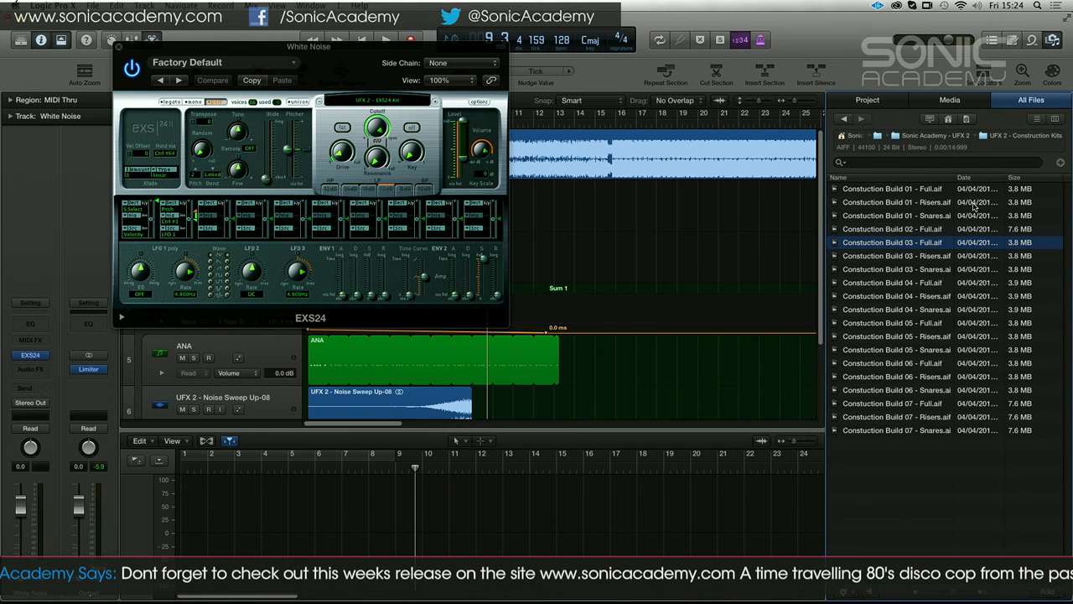
{"action": "left_click", "coordinate": [903, 231]}
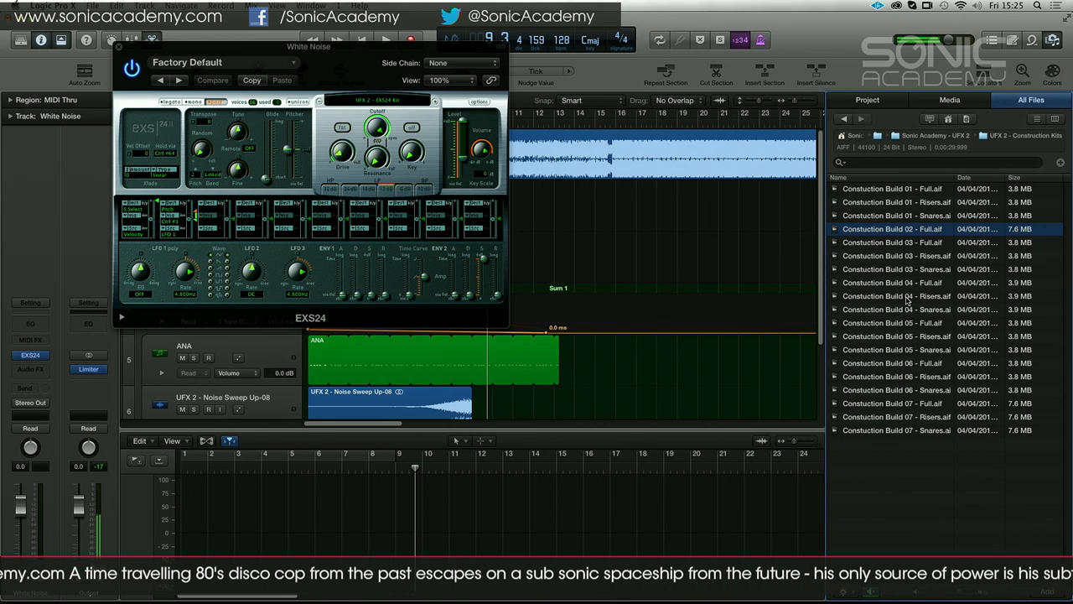
Audition the Risers, Snares and Full files of Constuction Build 05, the Full and Snares files of Build 06, and Build 07 - Full
{"action": "left_click", "coordinate": [907, 338]}
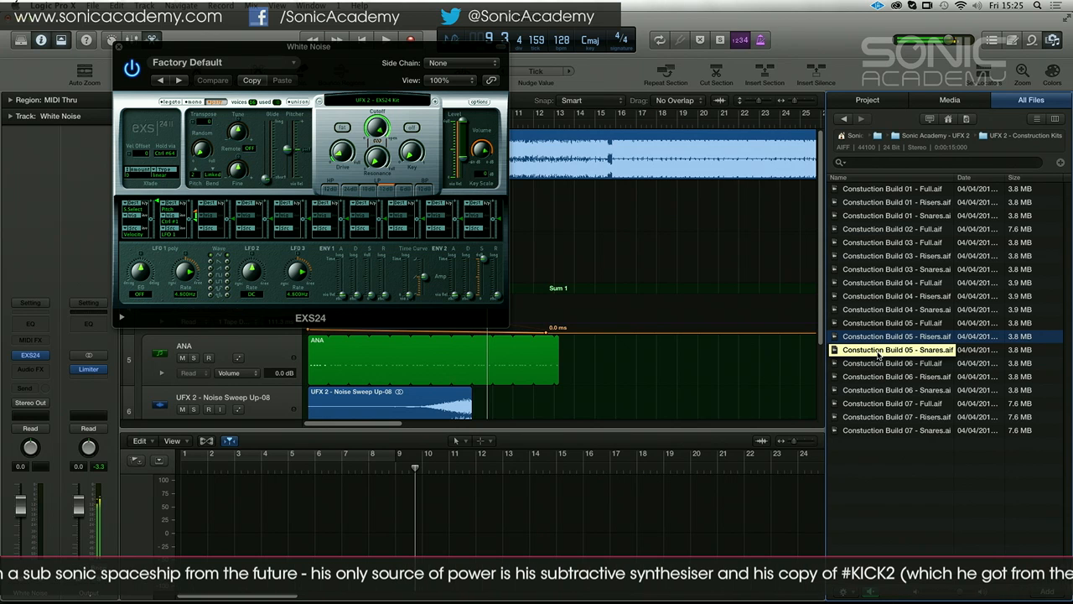
{"action": "left_click", "coordinate": [877, 350]}
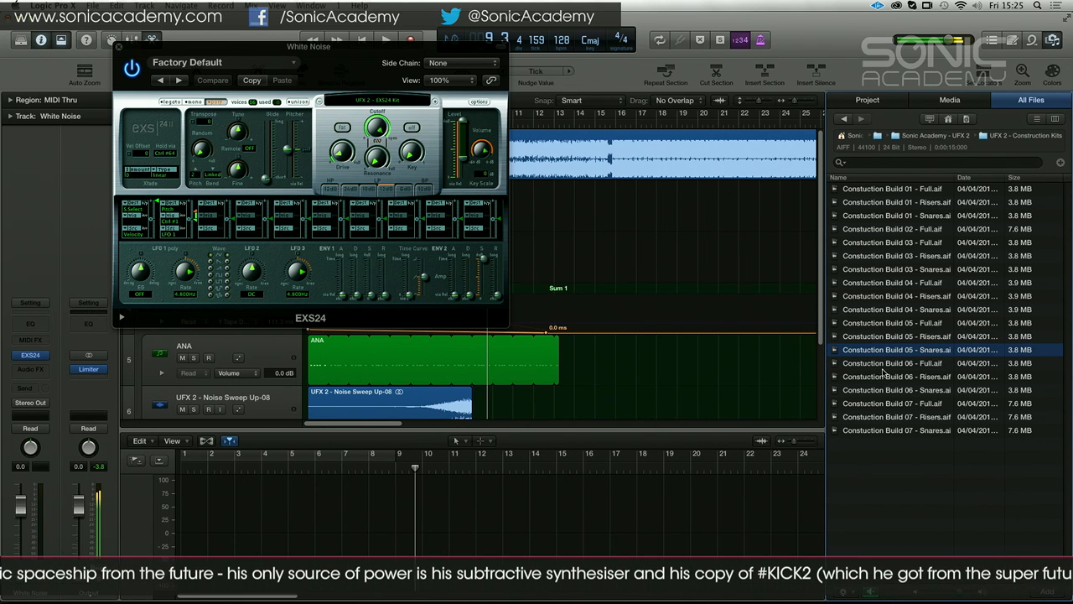
{"action": "left_click", "coordinate": [885, 324]}
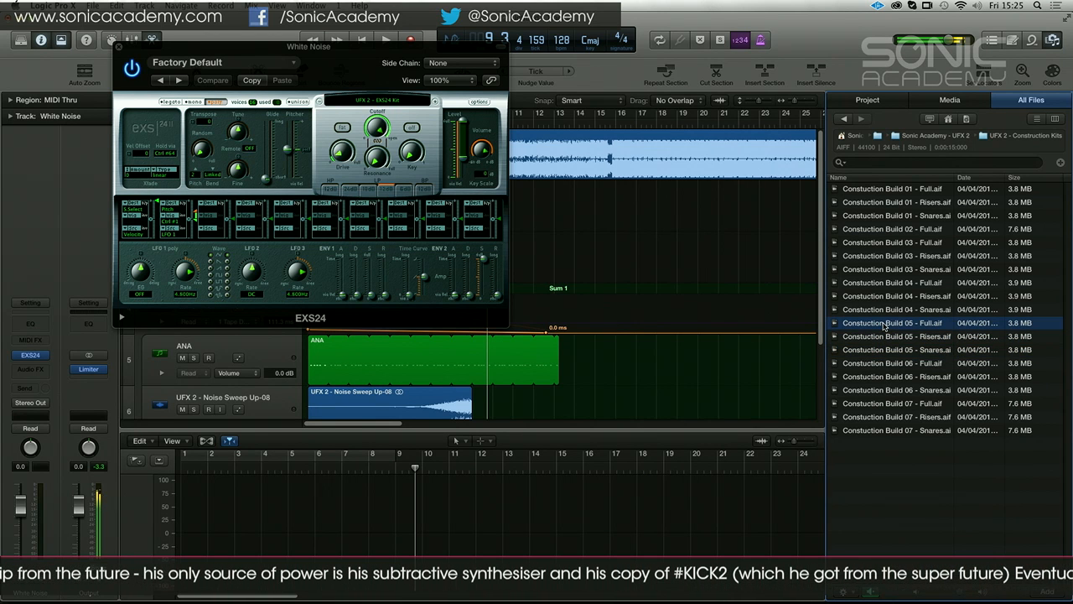
{"action": "left_click", "coordinate": [887, 365]}
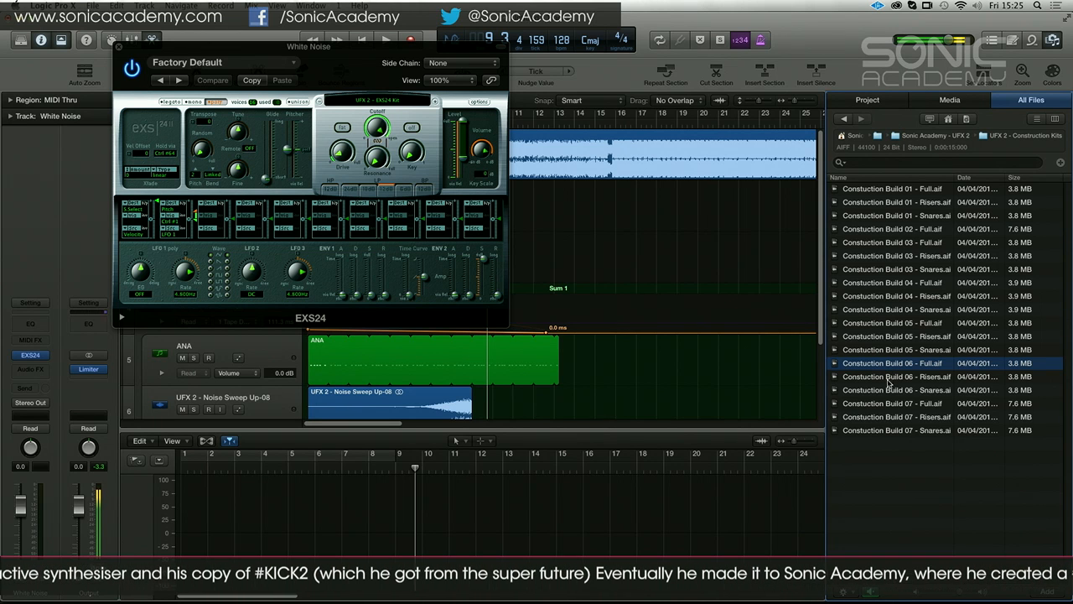
{"action": "left_click", "coordinate": [889, 390]}
{"action": "left_click", "coordinate": [890, 404]}
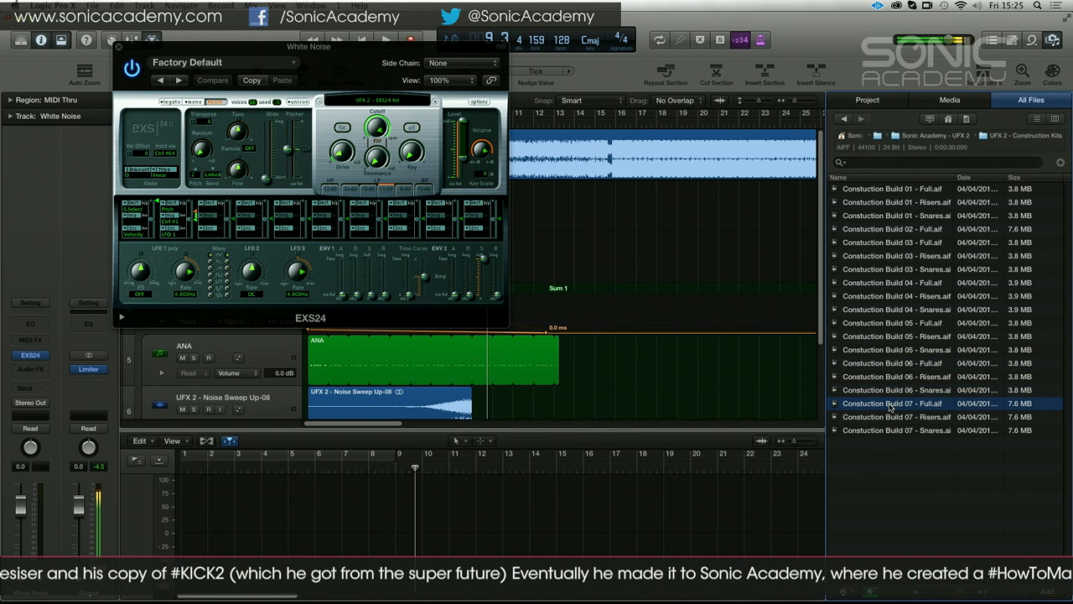
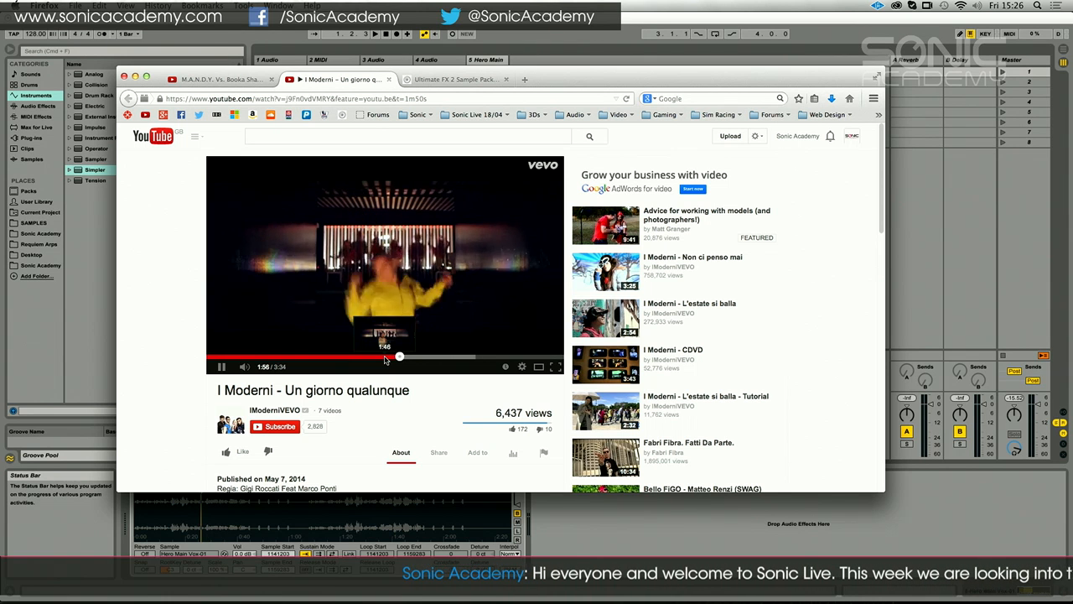
Pause the YouTube video, switch back to Ableton Live and delete the Hero Main Vox clip from track 4
{"action": "left_click", "coordinate": [220, 368]}
{"action": "left_click", "coordinate": [51, 540]}
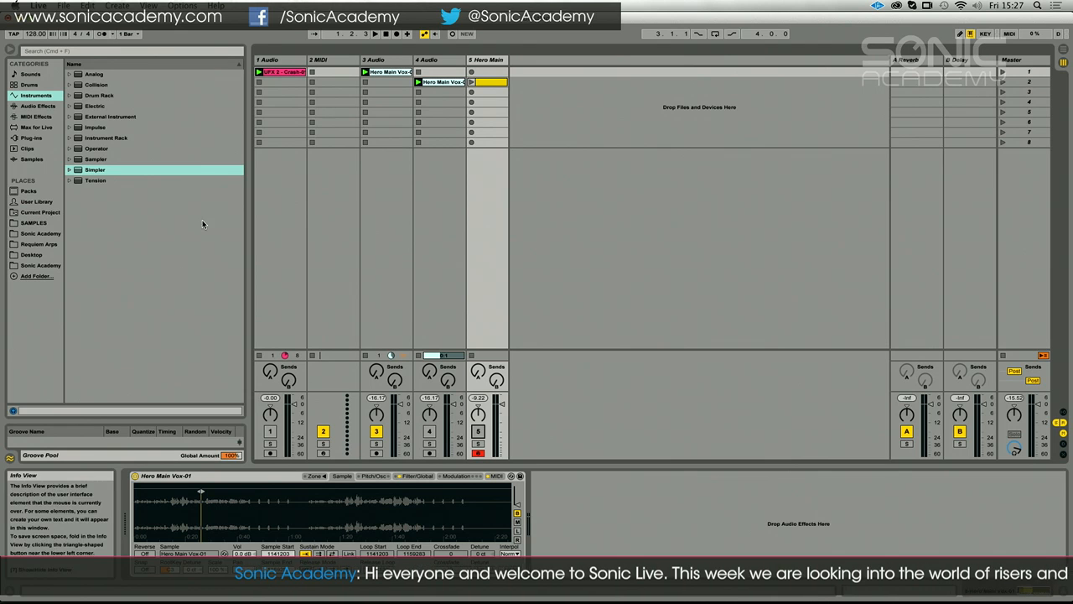
{"action": "left_click", "coordinate": [431, 83]}
{"action": "key", "text": "Delete"}
Open the Hero Main Vox clip on track 3, delete the two warp markers around the loop, and play it back
{"action": "double_click", "coordinate": [387, 72]}
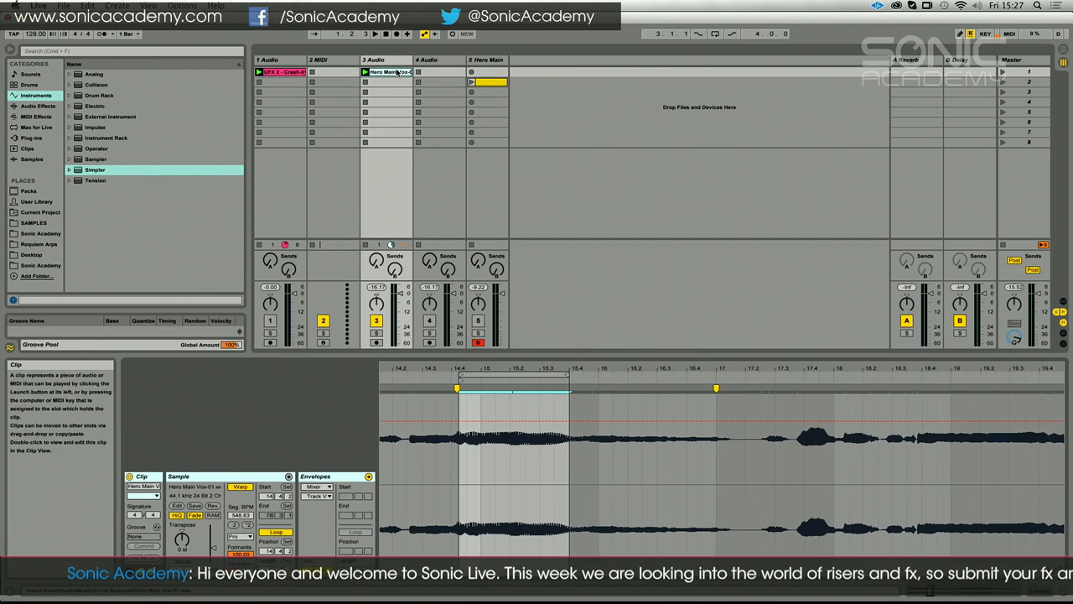
{"action": "mouse_move", "coordinate": [508, 371]}
{"action": "left_mouse_down"}
{"action": "mouse_move", "coordinate": [506, 294]}
{"action": "mouse_move", "coordinate": [518, 323]}
{"action": "mouse_move", "coordinate": [530, 303]}
{"action": "left_mouse_up"}
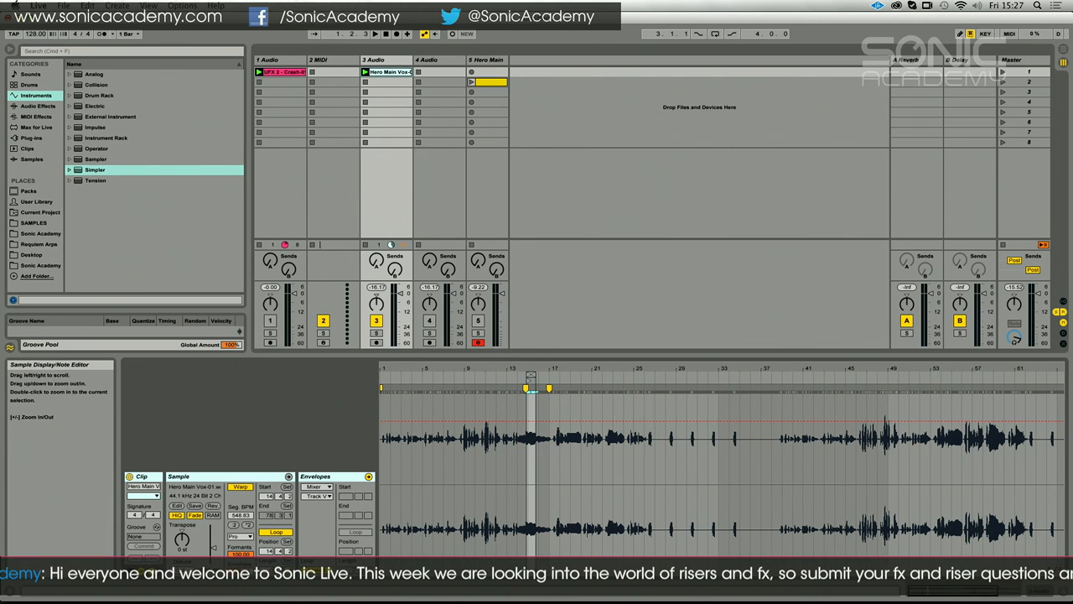
{"action": "double_click", "coordinate": [527, 388]}
{"action": "double_click", "coordinate": [549, 388]}
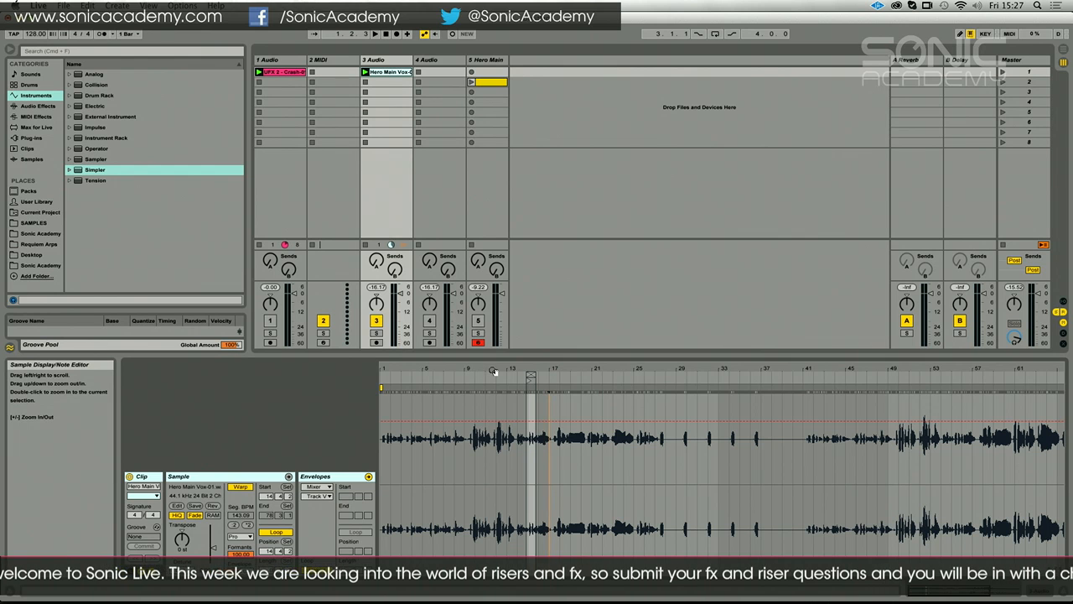
{"action": "left_click", "coordinate": [514, 371]}
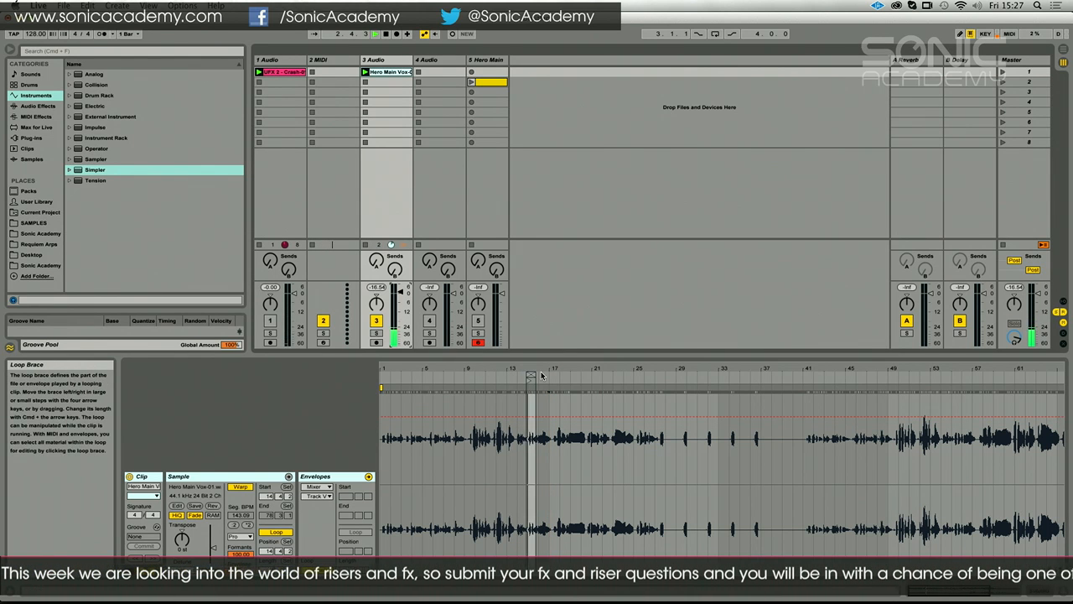
{"action": "key", "text": "space"}
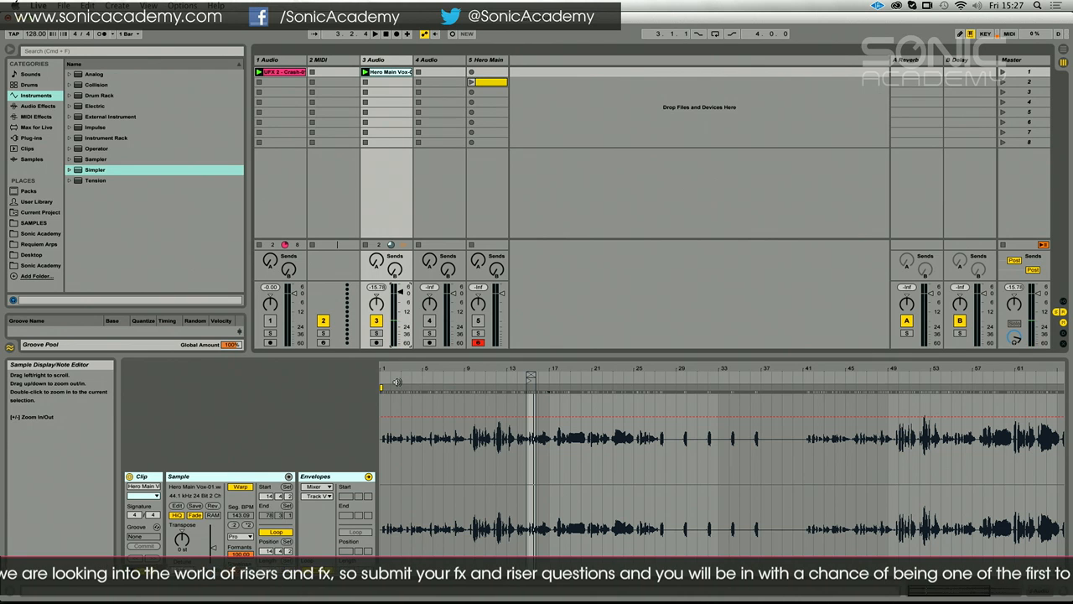
Disable the clip's looping, move its start marker to 1.1.1 and move its end marker to 83.1.1
{"action": "left_click_drag", "start_coordinate": [391, 370], "coordinate": [394, 370]}
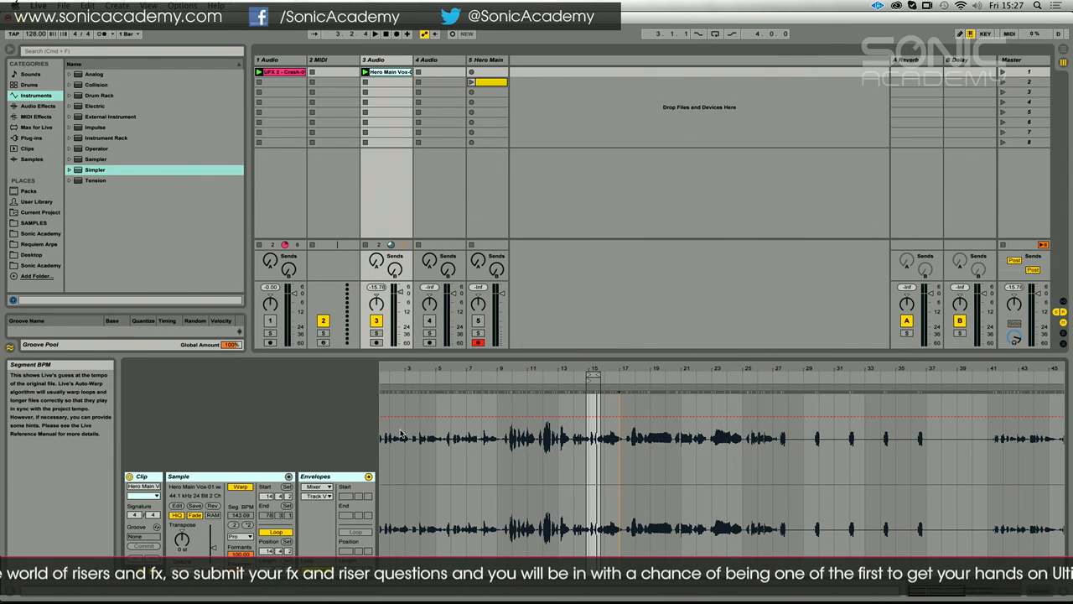
{"action": "left_click", "coordinate": [276, 532]}
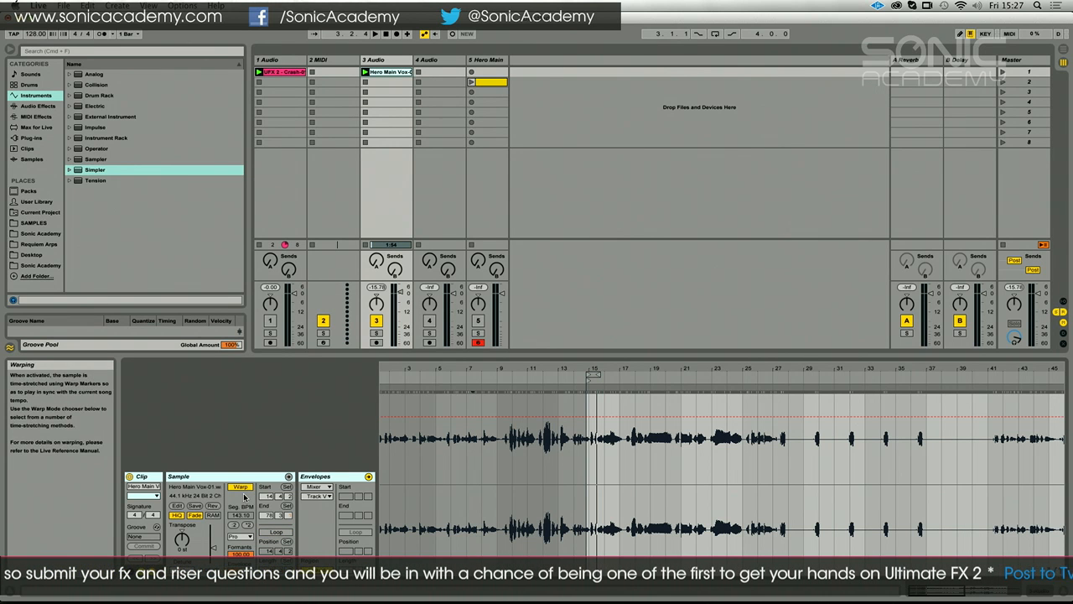
{"action": "left_click_drag", "start_coordinate": [590, 369], "coordinate": [590, 337]}
{"action": "left_click_drag", "start_coordinate": [491, 381], "coordinate": [382, 381]}
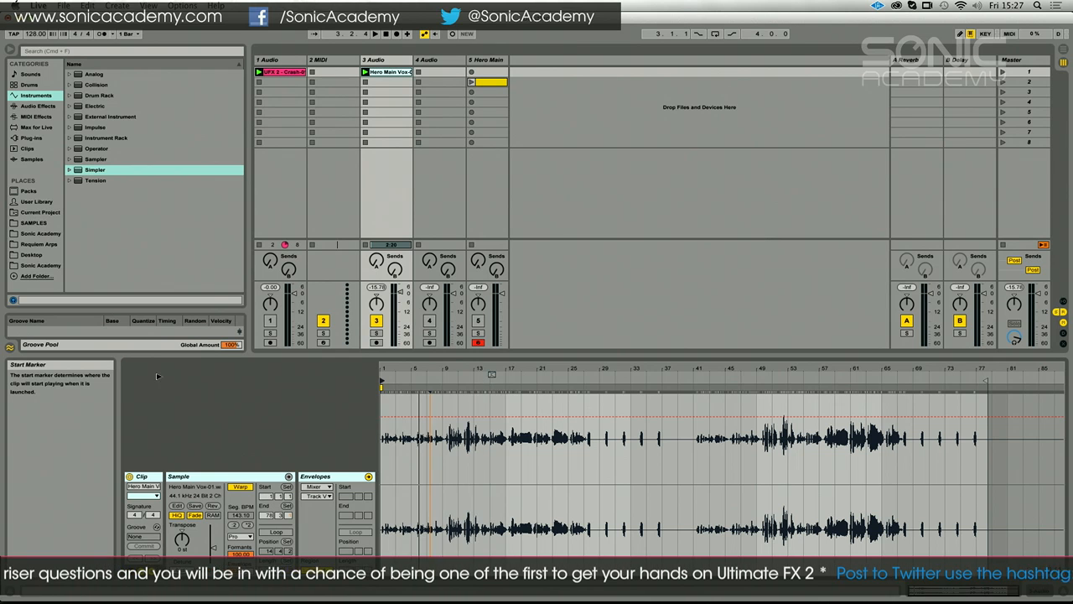
{"action": "left_click_drag", "start_coordinate": [989, 369], "coordinate": [1021, 370]}
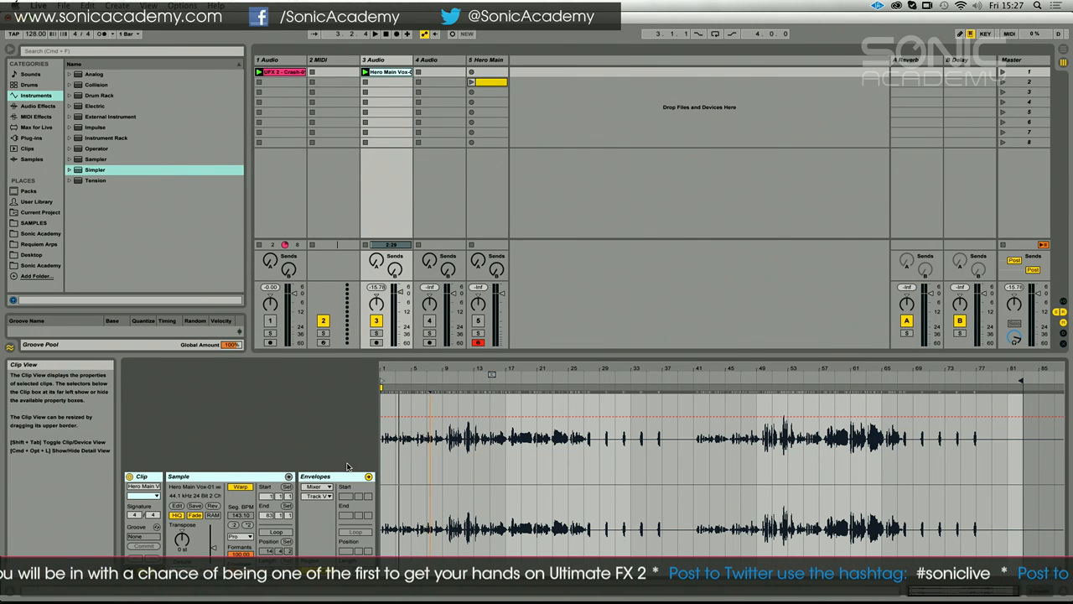
{"action": "left_click_drag", "start_coordinate": [382, 369], "coordinate": [383, 495]}
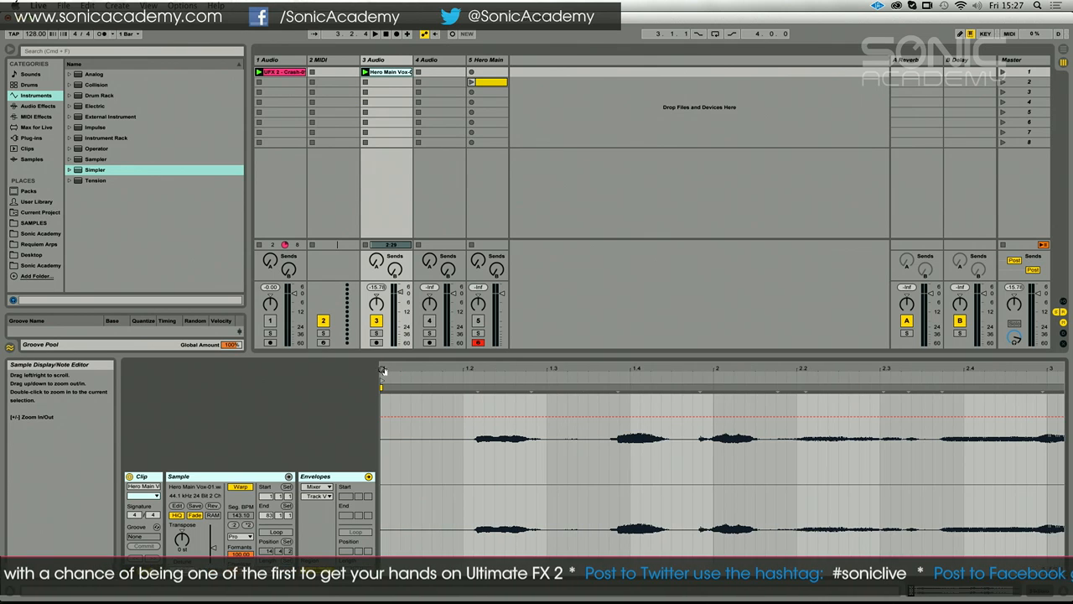
{"action": "right_click", "coordinate": [379, 388]}
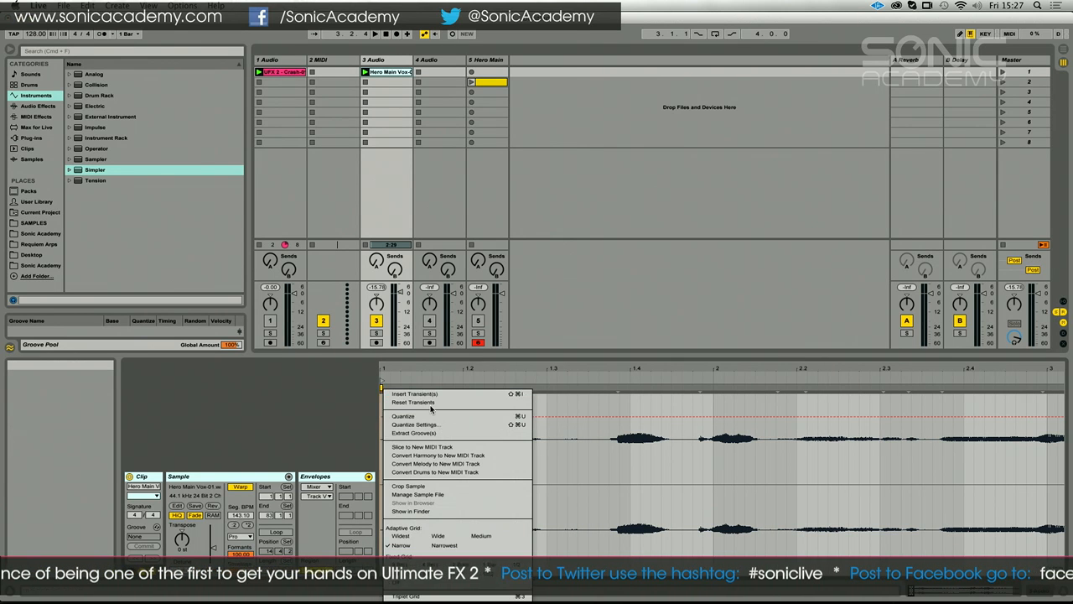
{"action": "left_click", "coordinate": [384, 370]}
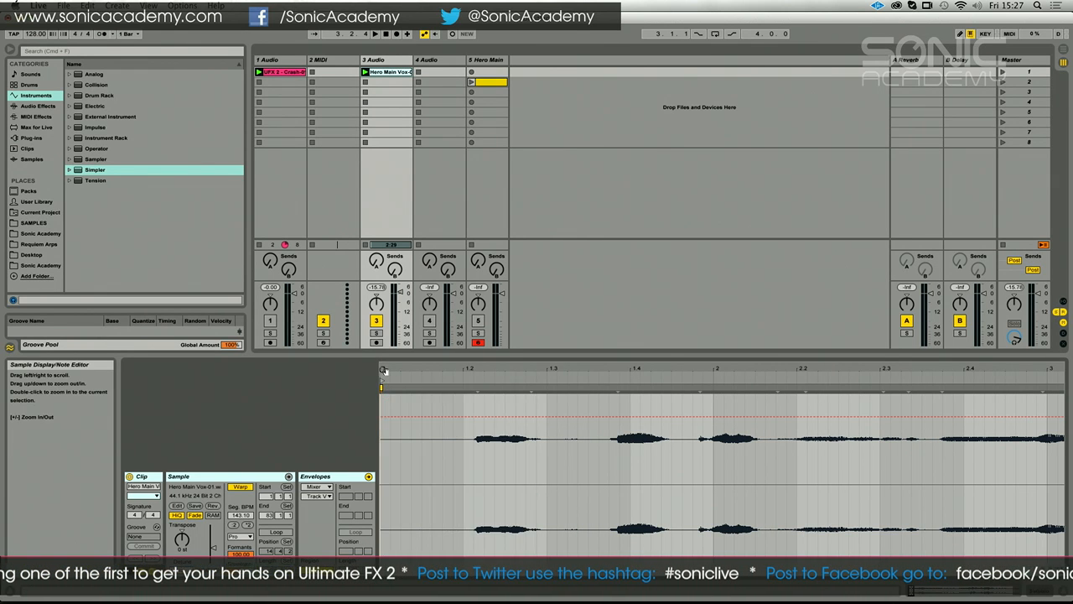
{"action": "left_click_drag", "start_coordinate": [383, 369], "coordinate": [383, 444]}
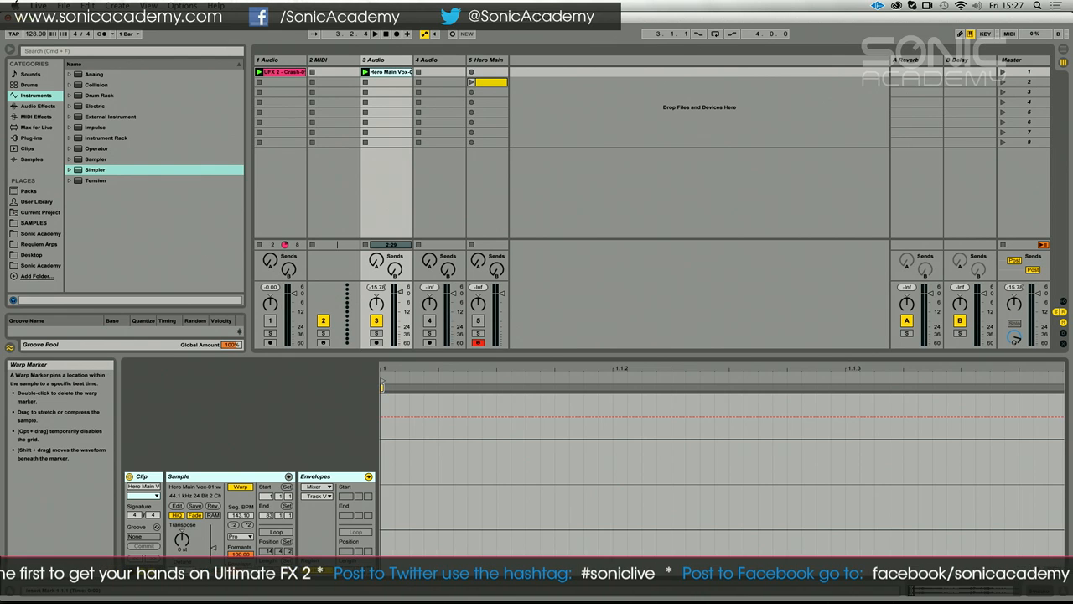
{"action": "right_click", "coordinate": [381, 387]}
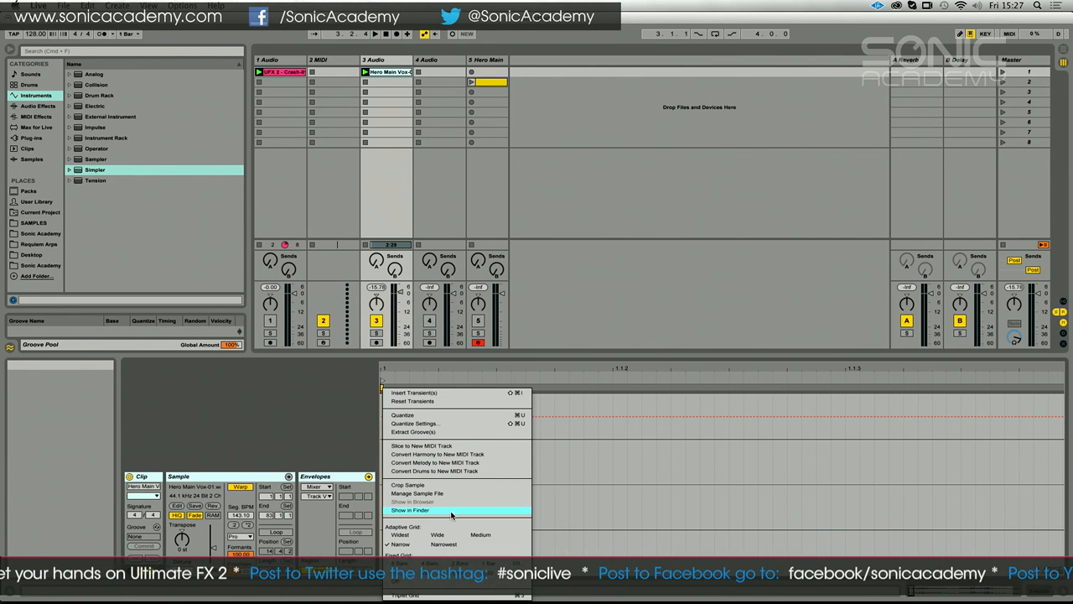
{"action": "left_click", "coordinate": [393, 384]}
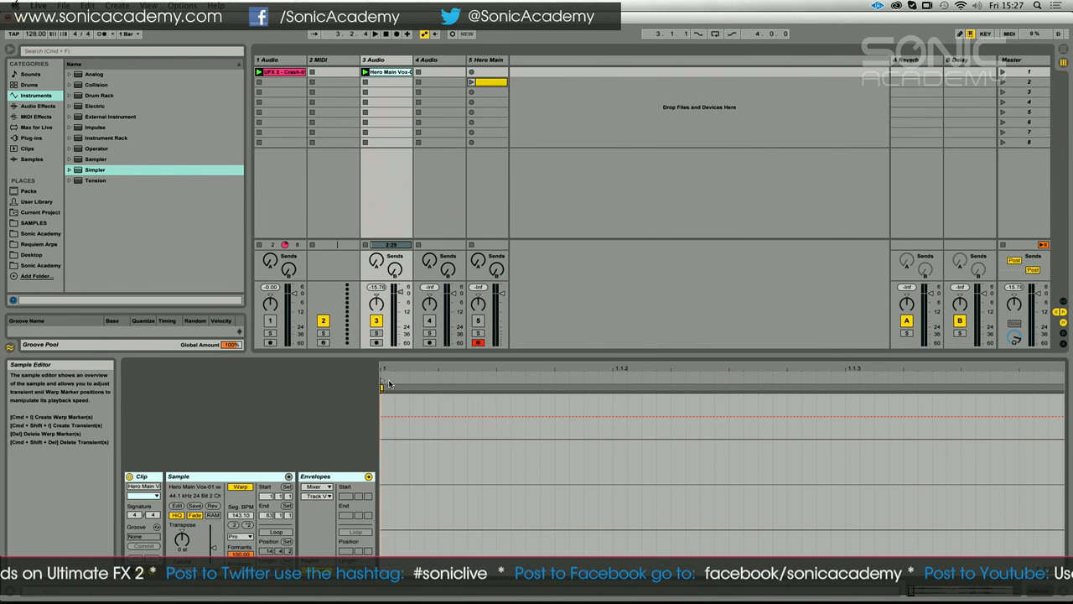
{"action": "right_click", "coordinate": [382, 387]}
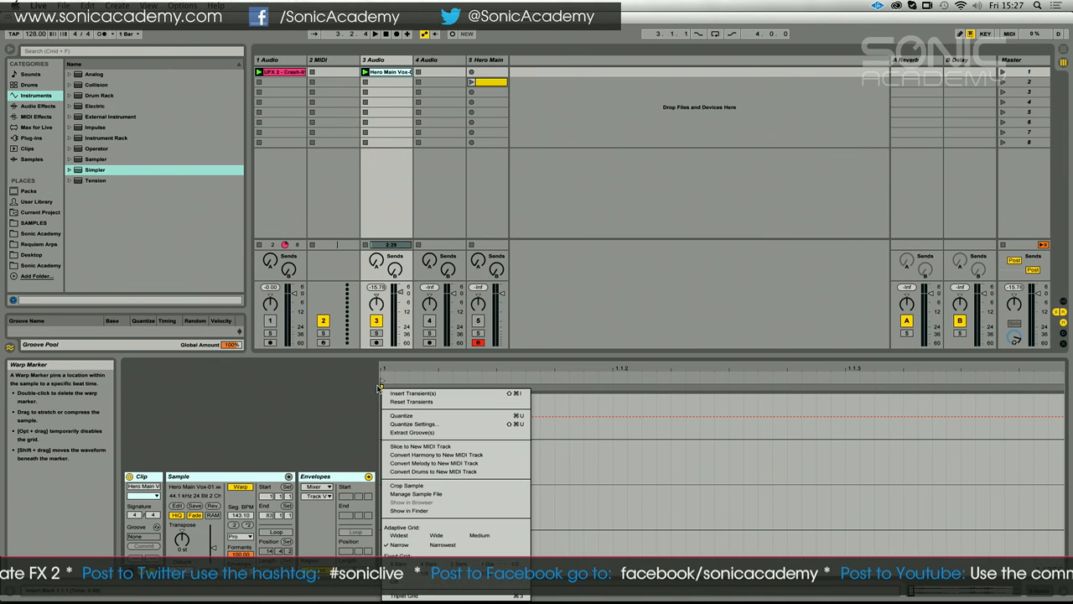
{"action": "left_click", "coordinate": [381, 384]}
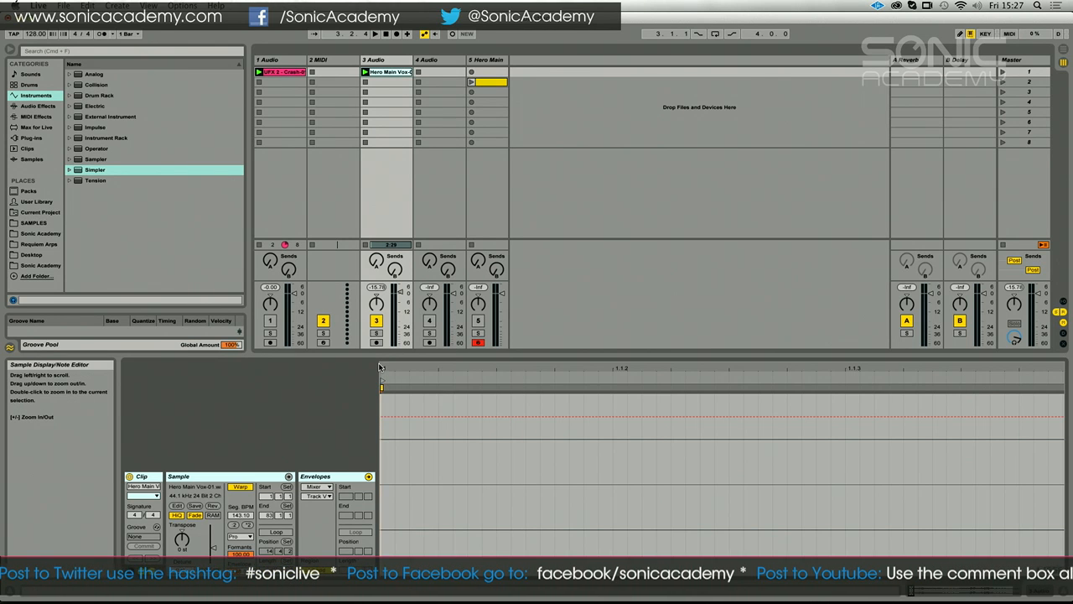
{"action": "left_click_drag", "start_coordinate": [380, 368], "coordinate": [380, 357]}
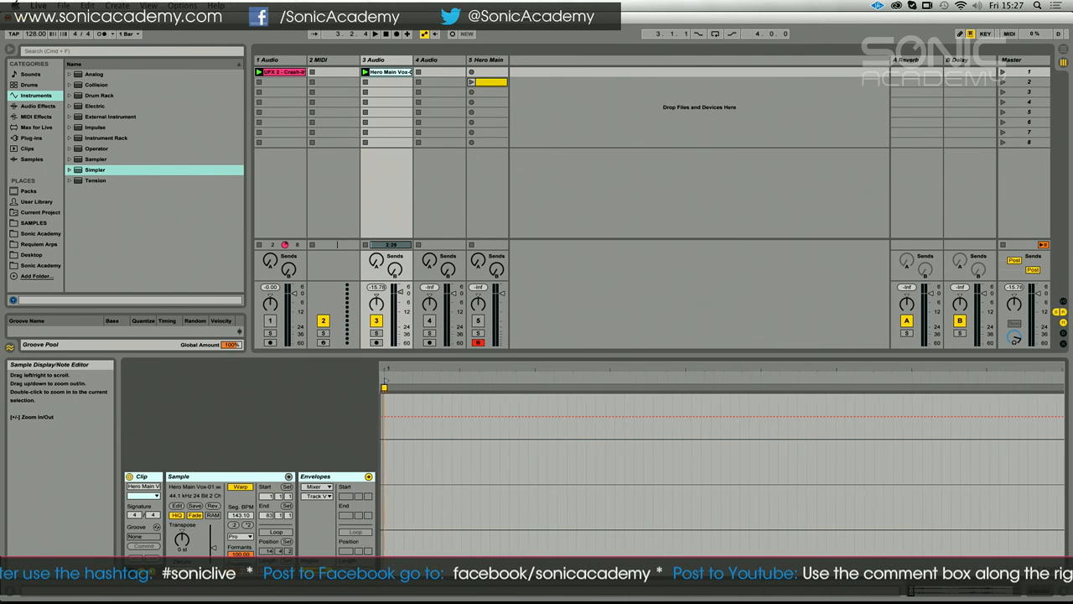
{"action": "right_click", "coordinate": [386, 388]}
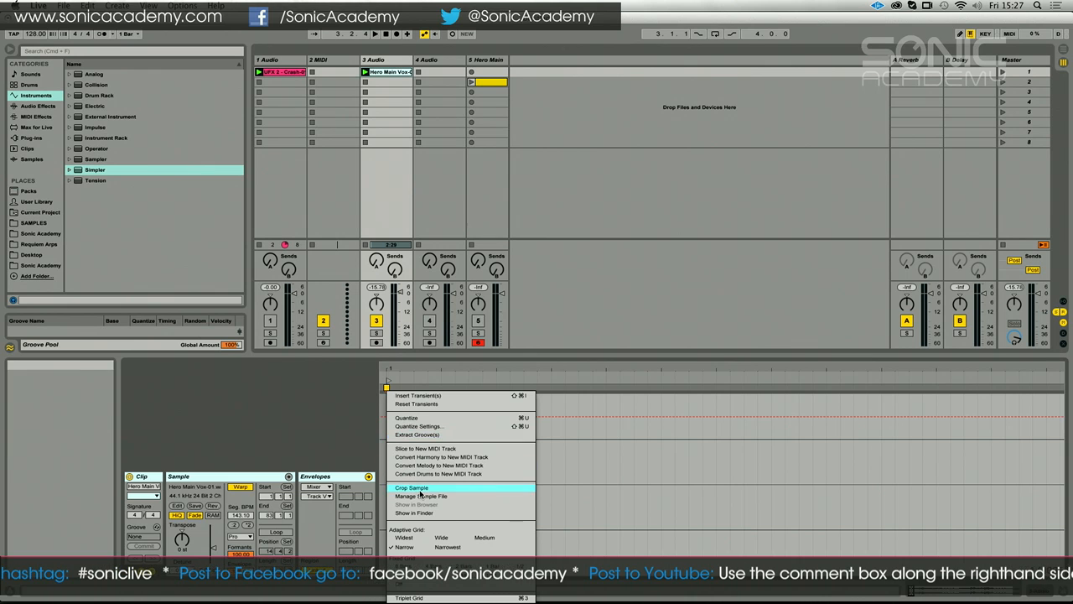
{"action": "left_click", "coordinate": [371, 385]}
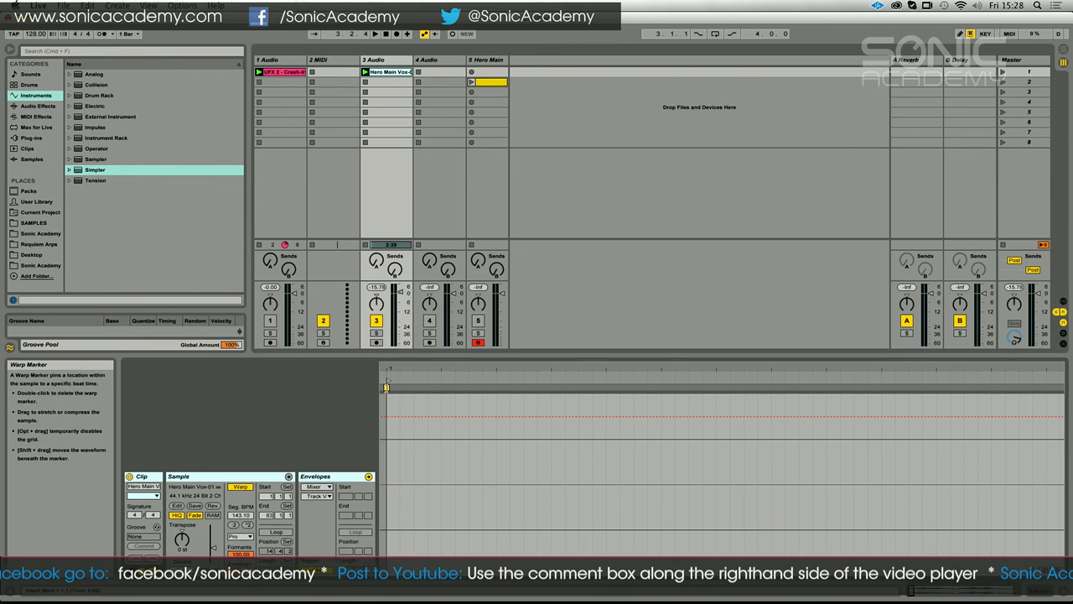
{"action": "right_click", "coordinate": [387, 386]}
{"action": "left_click", "coordinate": [386, 386]}
{"action": "right_click", "coordinate": [386, 388]}
{"action": "left_click", "coordinate": [400, 386]}
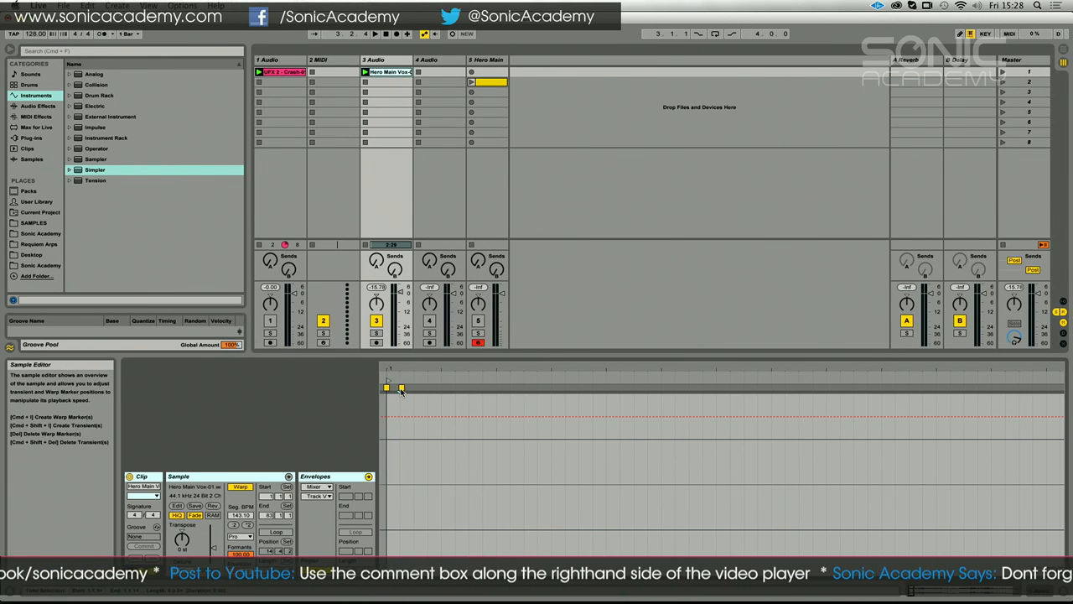
{"action": "right_click", "coordinate": [399, 387]}
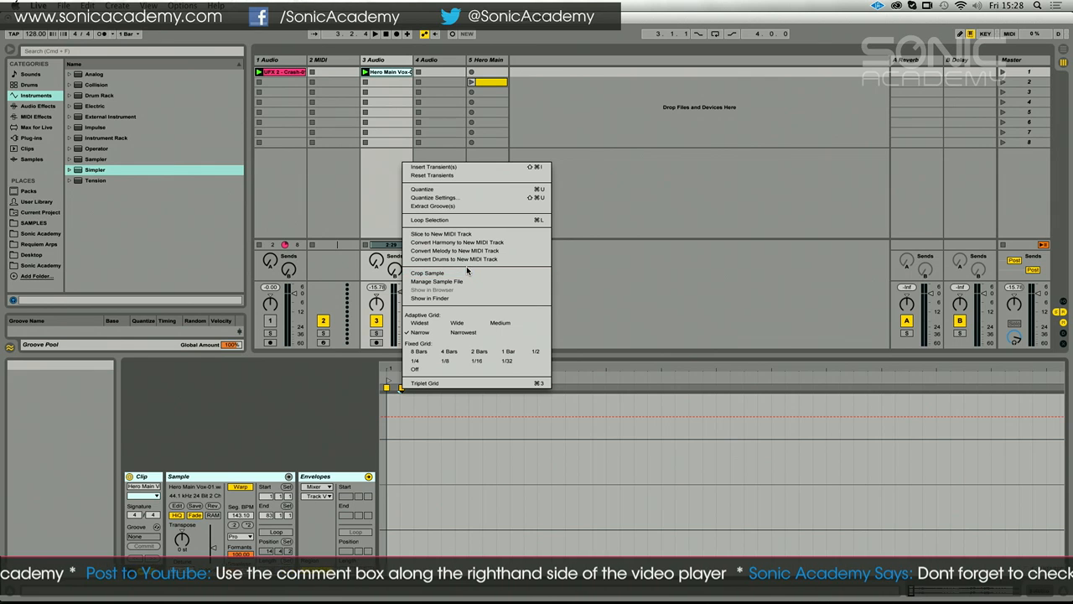
{"action": "left_click", "coordinate": [415, 421]}
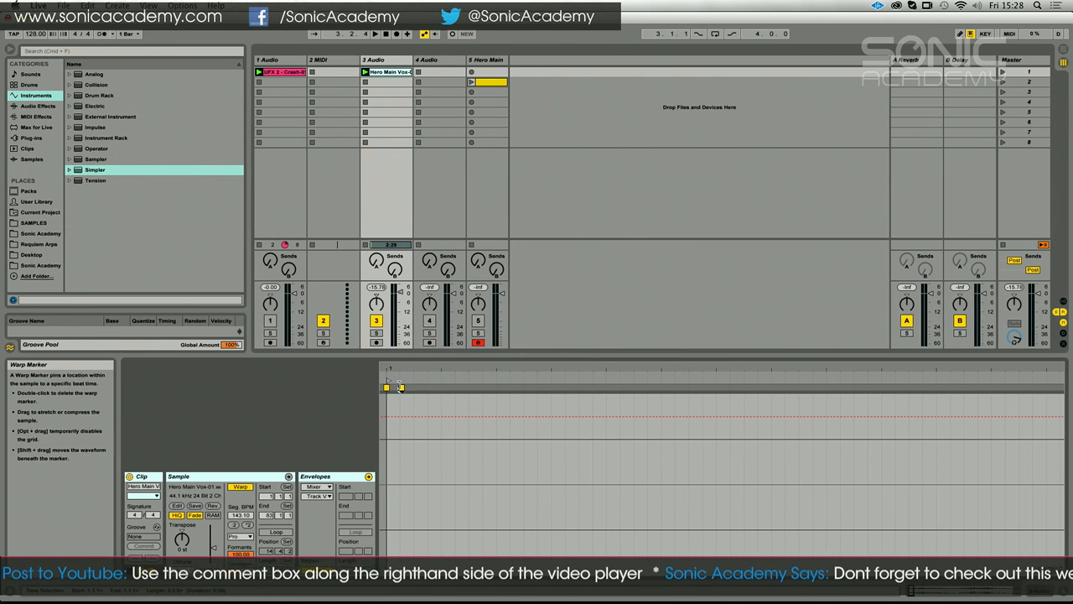
Turn warping off and on again, warp from the first marker starting at 128.00 BPM, and set the segment tempo to 128.00
{"action": "left_click", "coordinate": [238, 487]}
{"action": "left_click", "coordinate": [238, 487]}
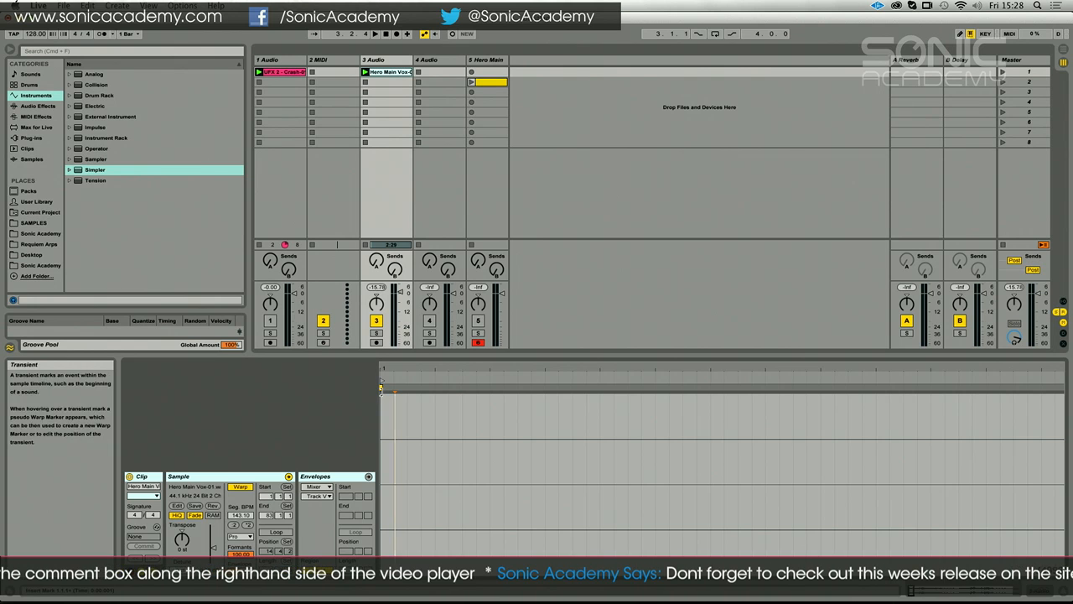
{"action": "right_click", "coordinate": [380, 387]}
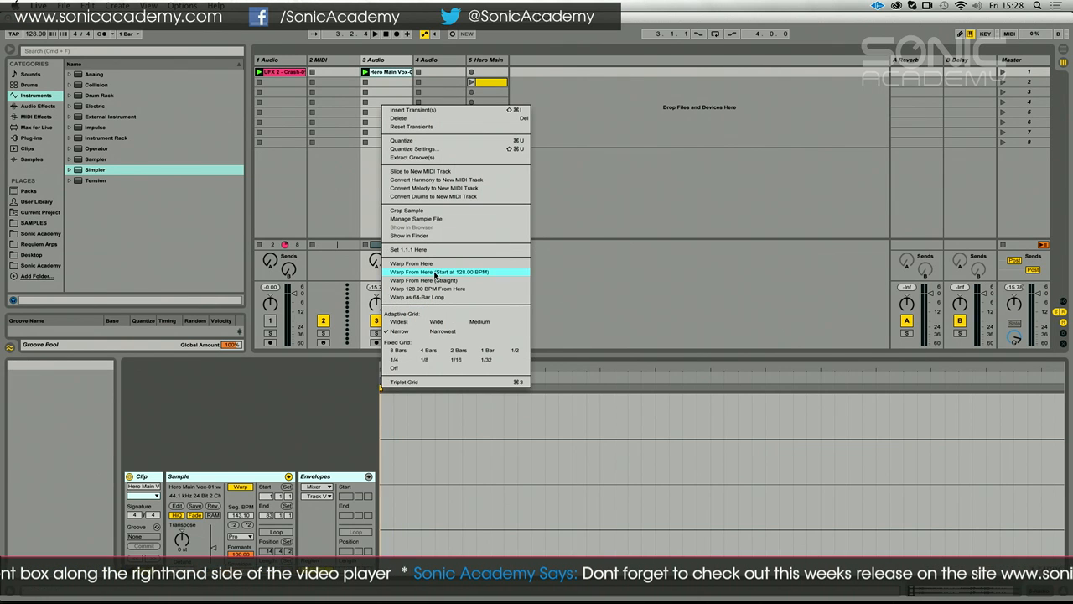
{"action": "left_click", "coordinate": [436, 272]}
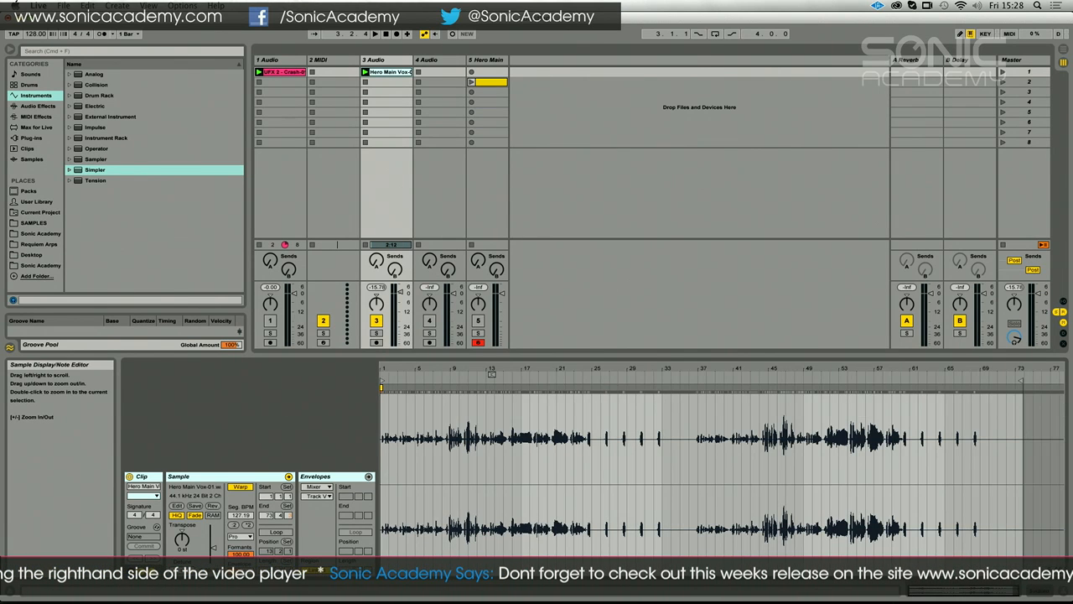
{"action": "left_click_drag", "start_coordinate": [236, 517], "coordinate": [236, 509]}
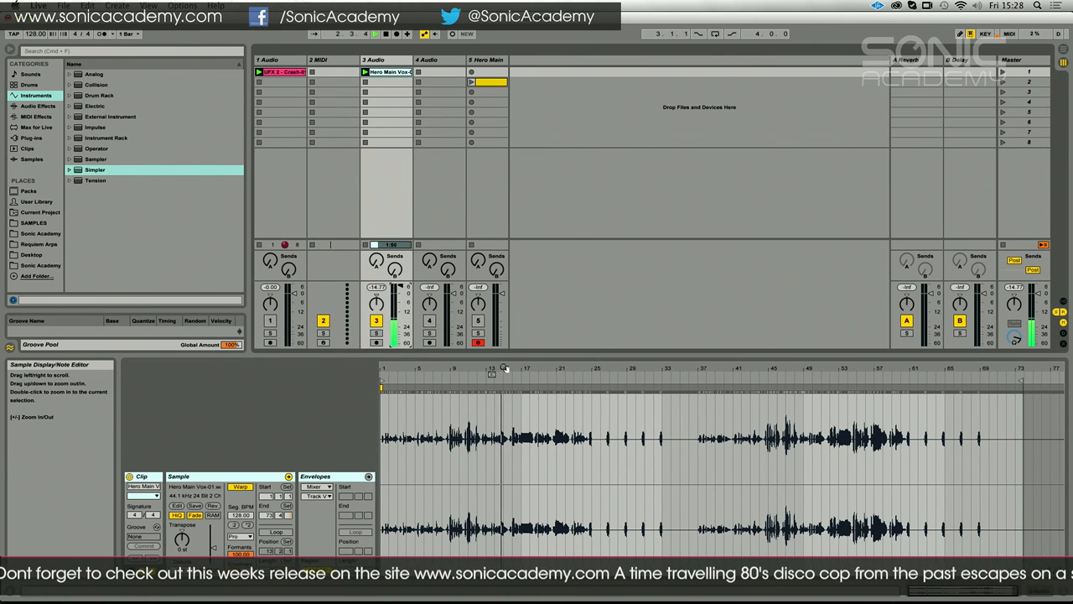
Place the loop brace and the start marker on the vocal note beginning at about 14.2.3
{"action": "left_click_drag", "start_coordinate": [503, 367], "coordinate": [593, 376]}
{"action": "left_click_drag", "start_coordinate": [457, 376], "coordinate": [563, 385]}
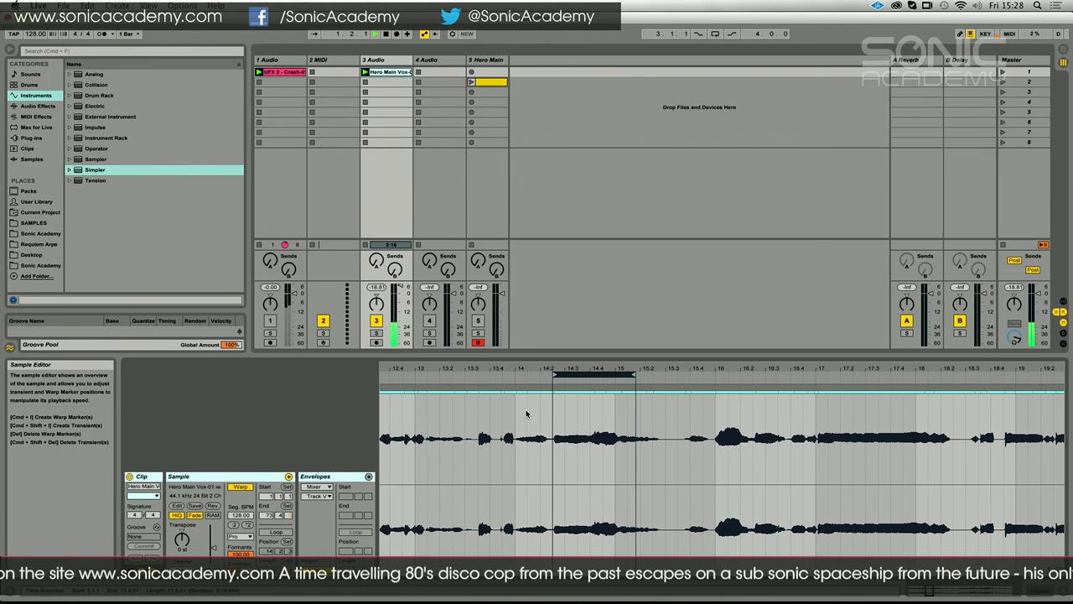
{"action": "left_click_drag", "start_coordinate": [482, 362], "coordinate": [482, 327]}
{"action": "mouse_move", "coordinate": [382, 379]}
{"action": "left_mouse_down"}
{"action": "mouse_move", "coordinate": [497, 378]}
{"action": "mouse_move", "coordinate": [498, 444]}
{"action": "left_mouse_up"}
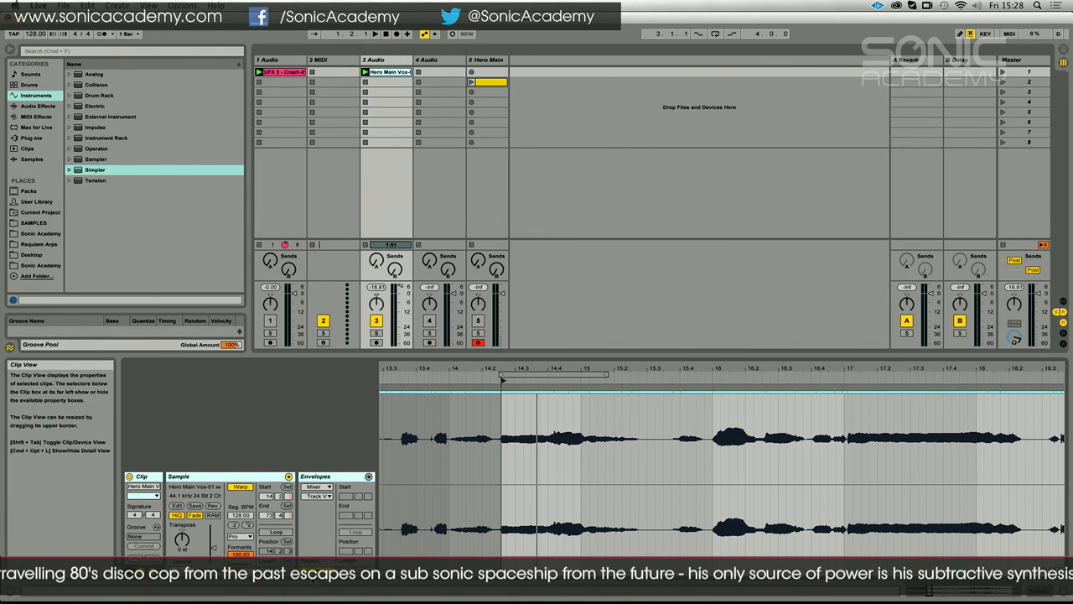
Enable looping, play the clip and shorten the loop to the single beat from 14.4 to 15
{"action": "left_click", "coordinate": [275, 531]}
{"action": "key", "text": "space"}
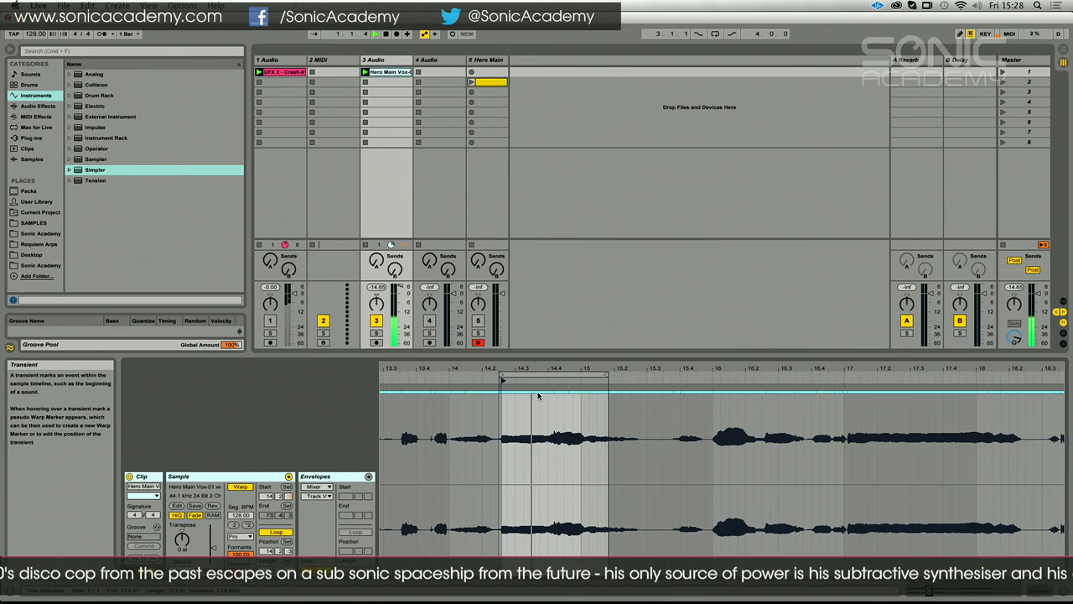
{"action": "left_click_drag", "start_coordinate": [501, 375], "coordinate": [580, 379]}
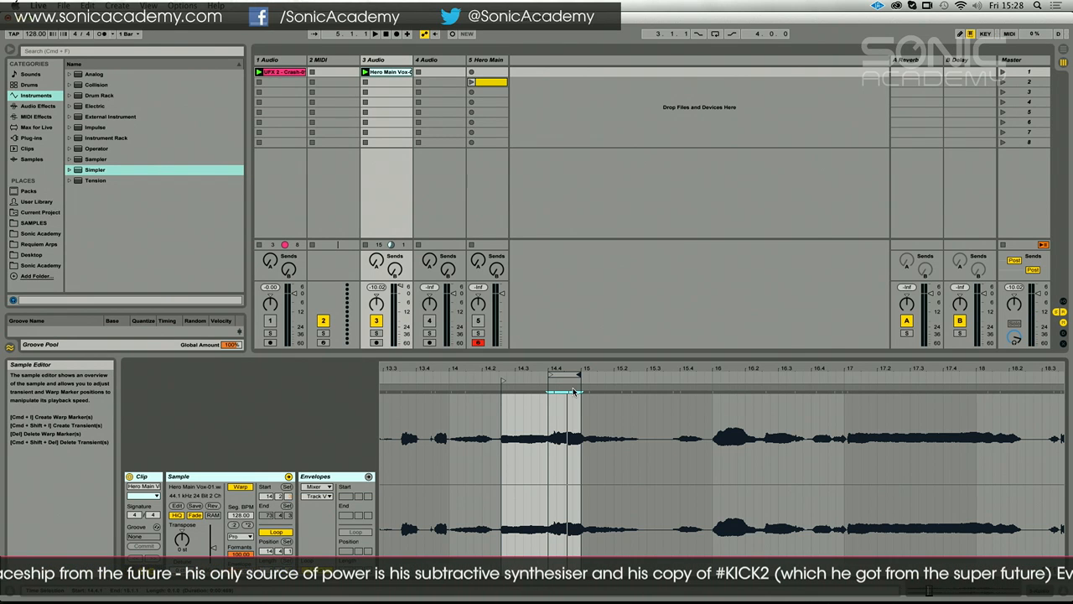
Insert a new audio track after Hero Main, show the track routing and set the new track's audio input to Resampling
{"action": "right_click", "coordinate": [575, 59]}
{"action": "left_click", "coordinate": [575, 71]}
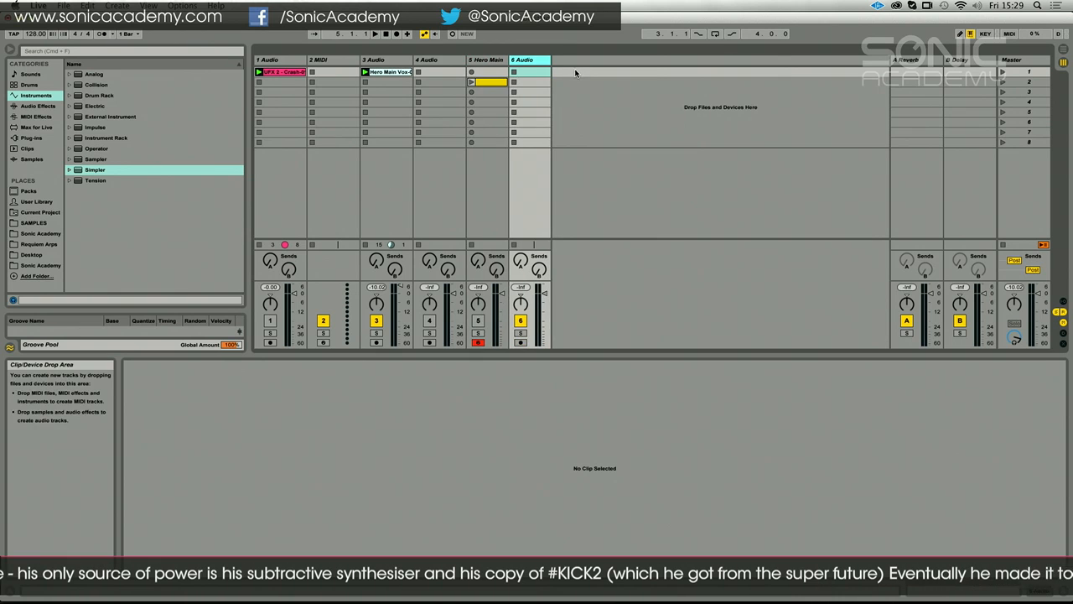
{"action": "key", "text": "super+alt+i"}
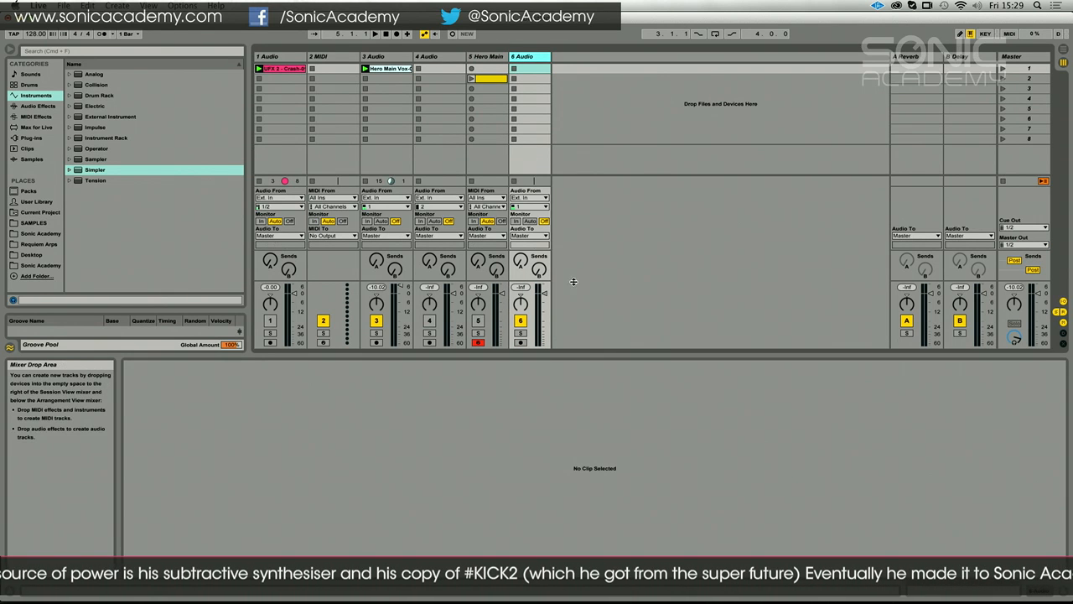
{"action": "left_click", "coordinate": [544, 192]}
{"action": "left_click", "coordinate": [528, 220]}
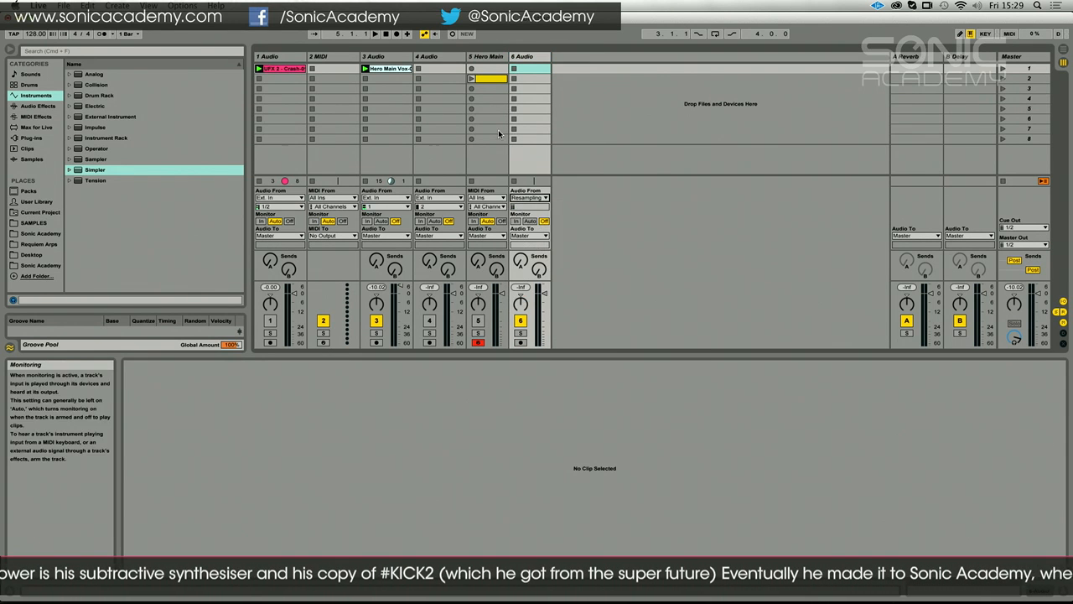
Arm the resampling track, solo the Hero Main Vox track, and record the looped vocal into the armed track's first slot
{"action": "left_click", "coordinate": [381, 67]}
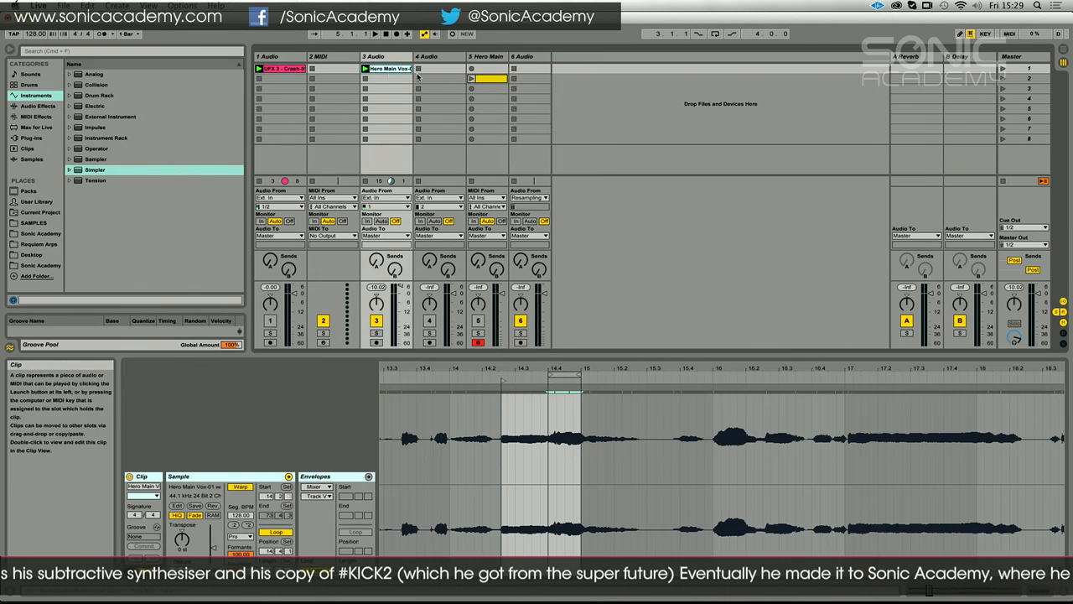
{"action": "left_click", "coordinate": [521, 342]}
{"action": "left_click", "coordinate": [376, 333]}
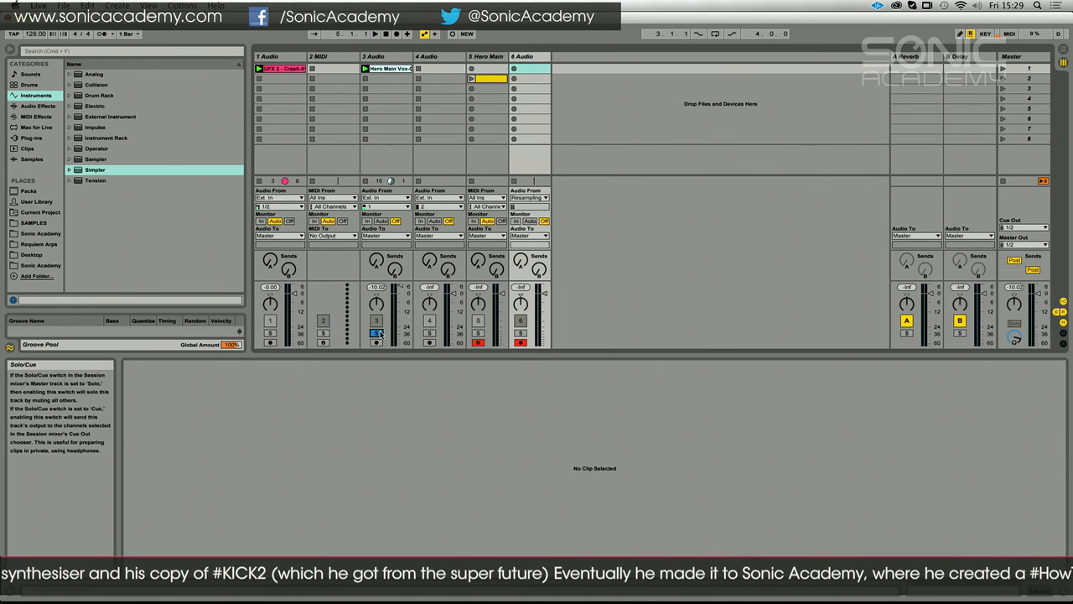
{"action": "left_click", "coordinate": [515, 68]}
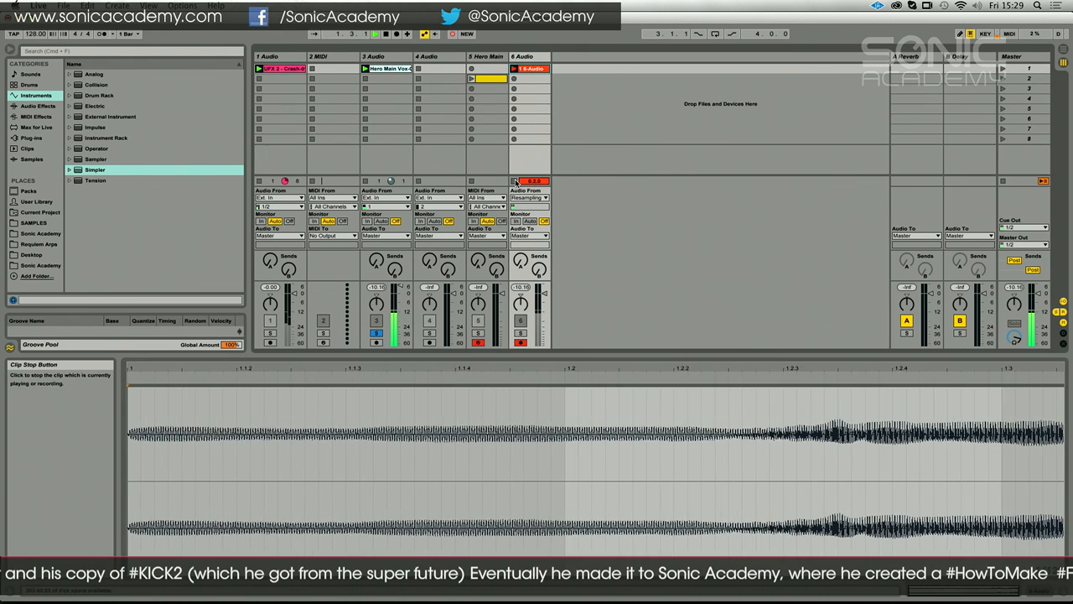
{"action": "left_click", "coordinate": [516, 181]}
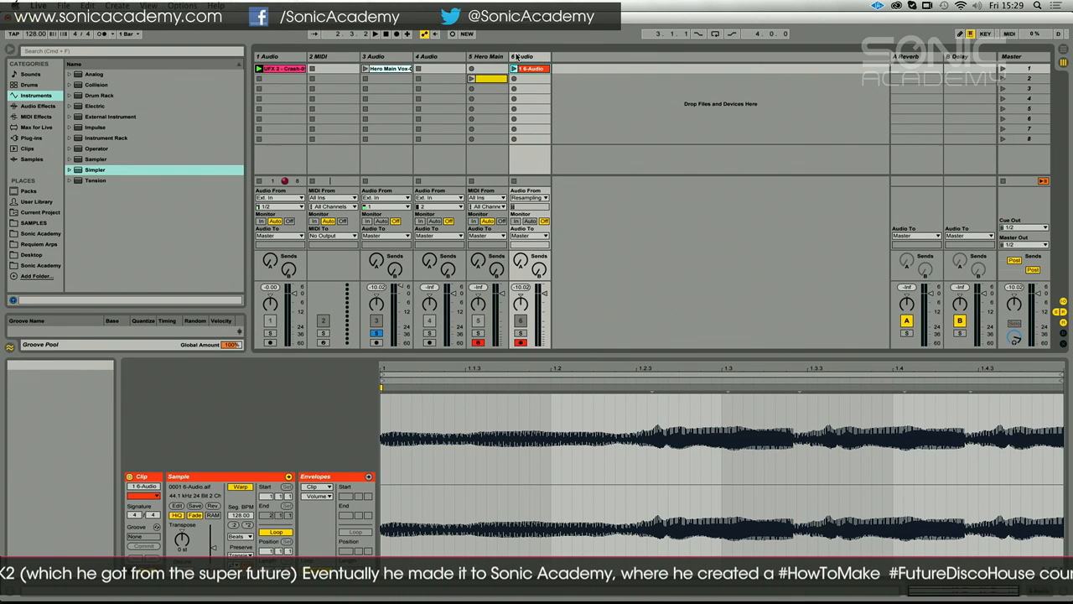
Delete the Hero Main track and insert a new MIDI track after the resampled audio track
{"action": "left_click", "coordinate": [495, 56]}
{"action": "key", "text": "Delete"}
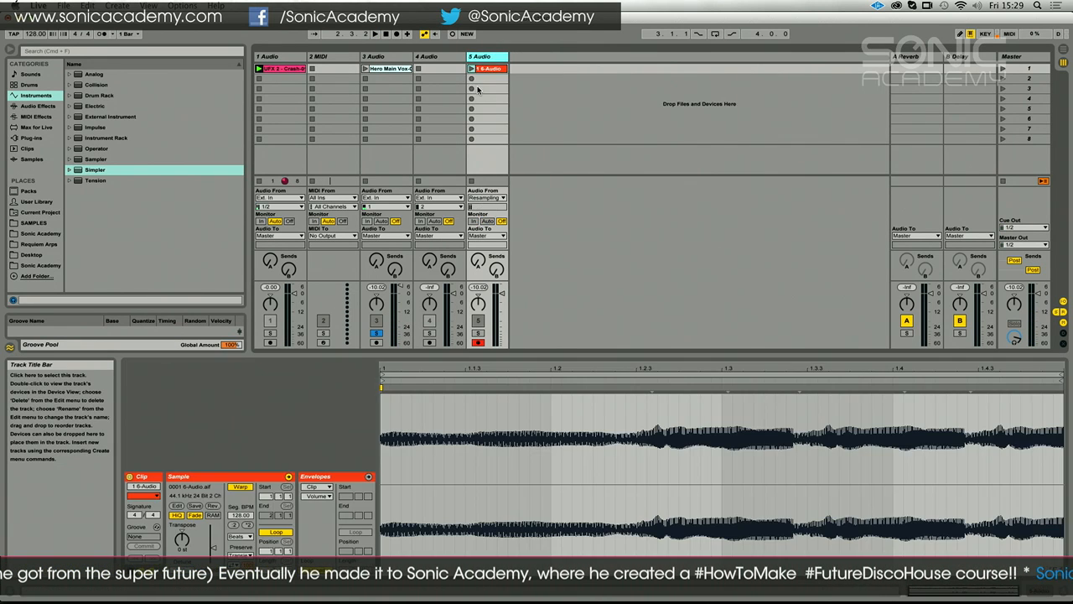
{"action": "right_click", "coordinate": [560, 90]}
{"action": "left_click", "coordinate": [591, 106]}
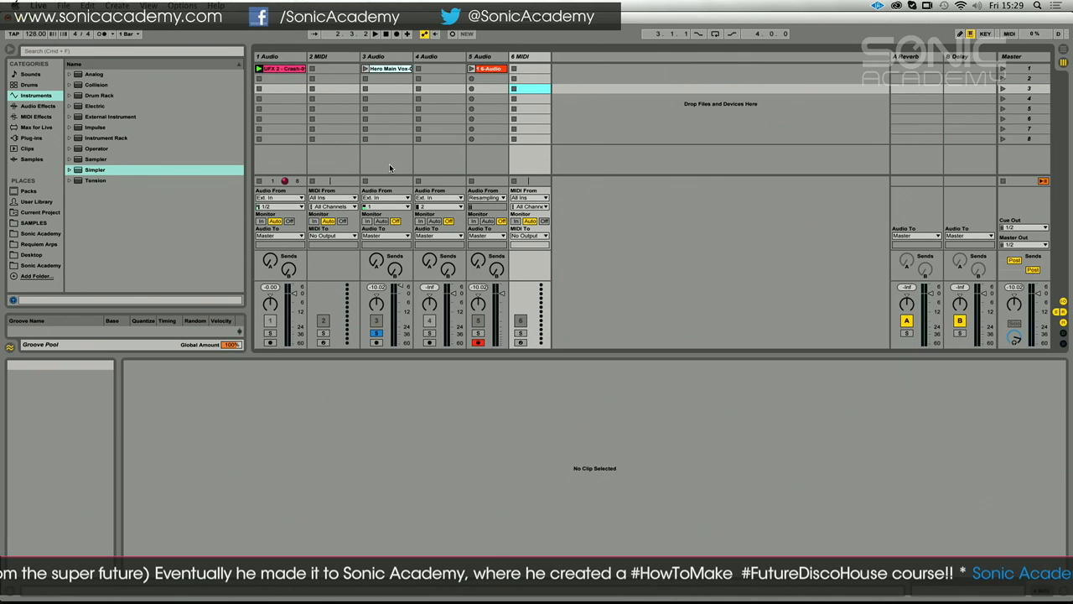
Load the recorded vocal clip into Sampler on the new MIDI track and solo that track
{"action": "double_click", "coordinate": [82, 160]}
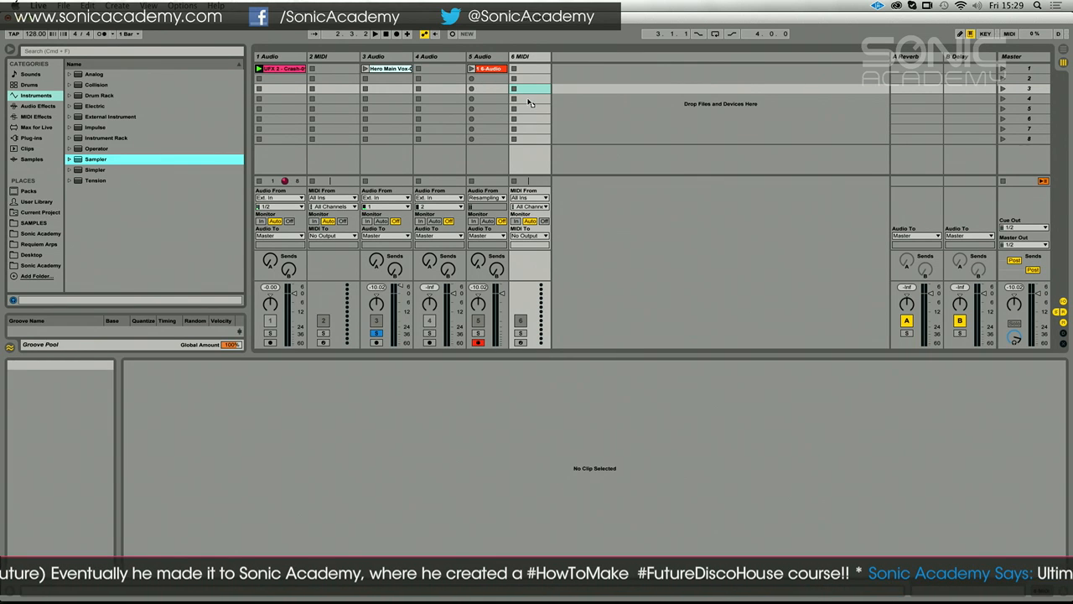
{"action": "left_click_drag", "start_coordinate": [498, 71], "coordinate": [323, 512]}
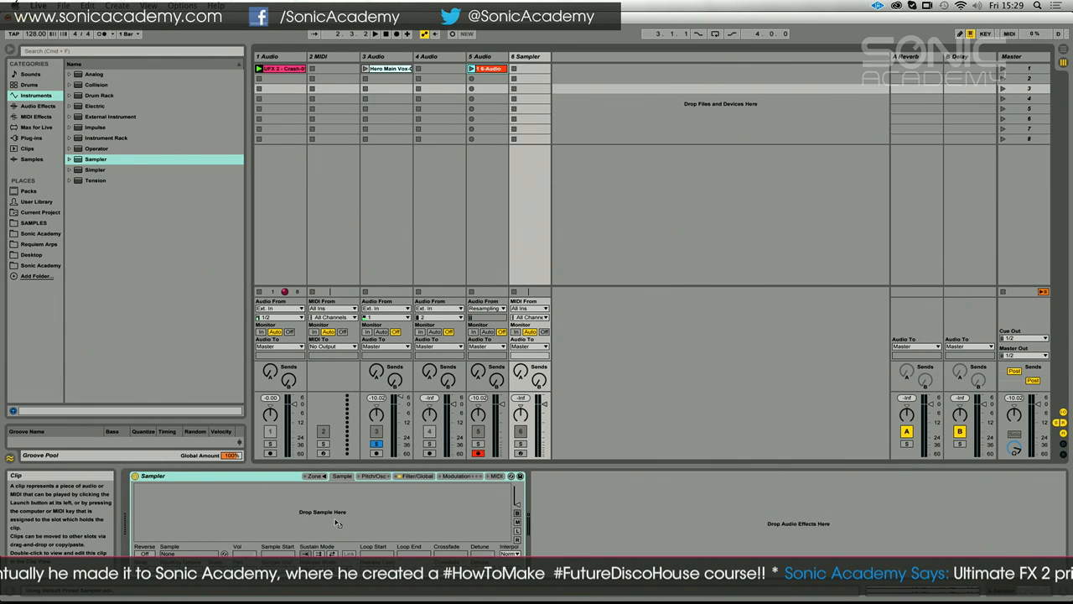
{"action": "left_click", "coordinate": [520, 442]}
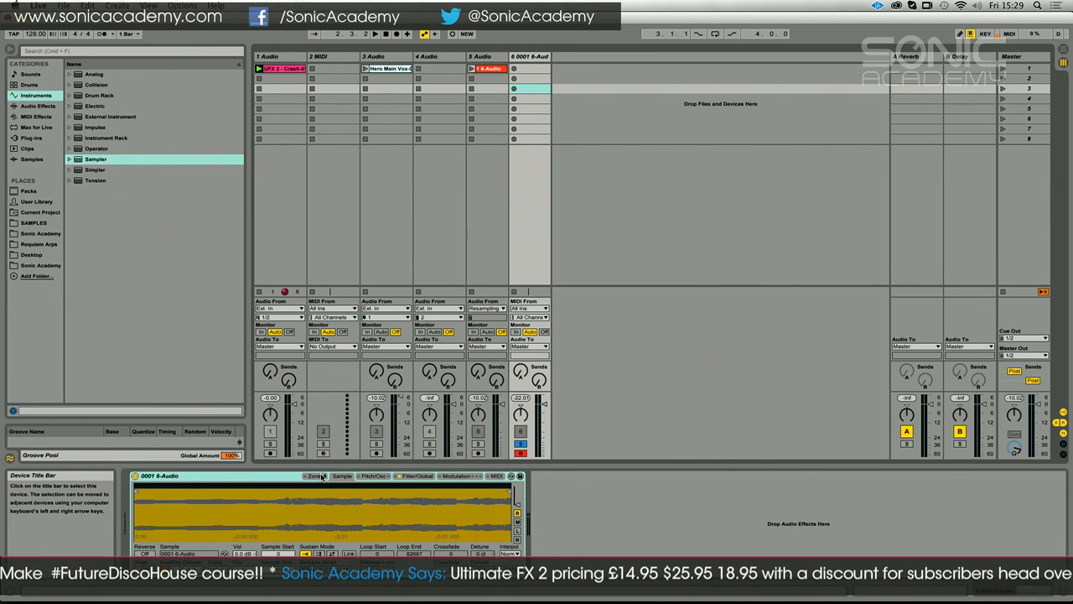
Review Sampler's Pitch/Osc and Filter/Global settings while auditioning the vocal sample
{"action": "left_click", "coordinate": [382, 476]}
{"action": "left_click", "coordinate": [414, 476]}
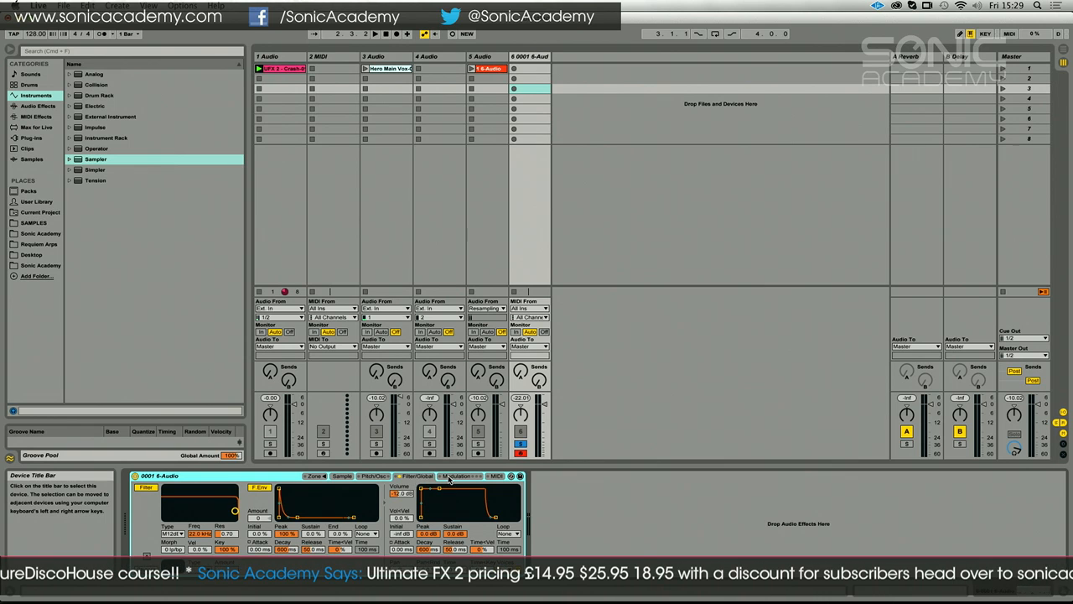
{"action": "left_click_drag", "start_coordinate": [544, 405], "coordinate": [543, 459]}
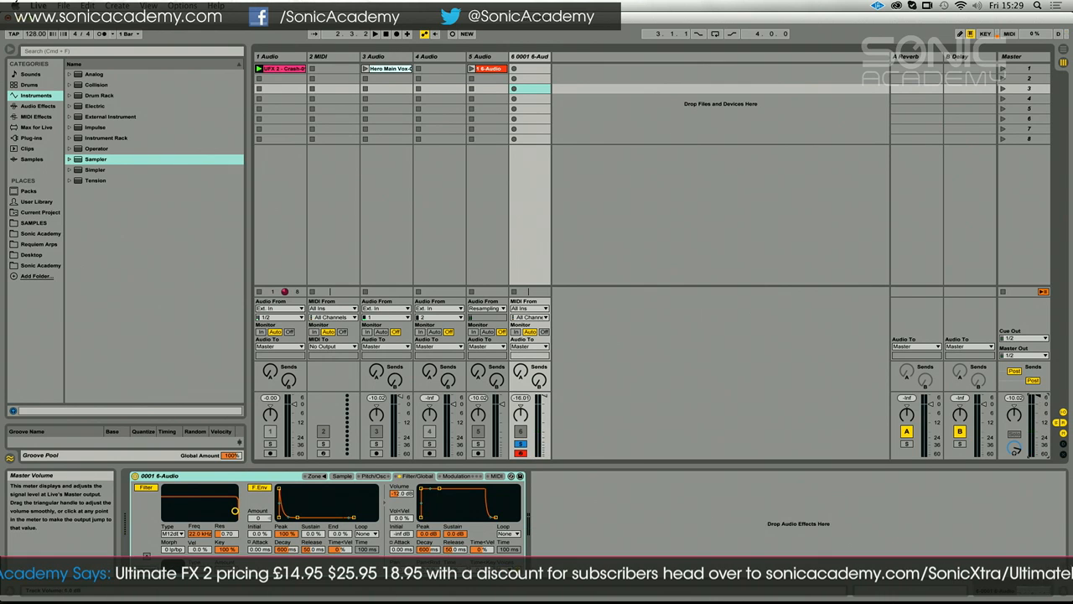
Set Sampler's sustain mode to back-and-forth looping from 57460 to 68853, with sample start at 57452 and a crossfade of about 9318
{"action": "left_click", "coordinate": [341, 476]}
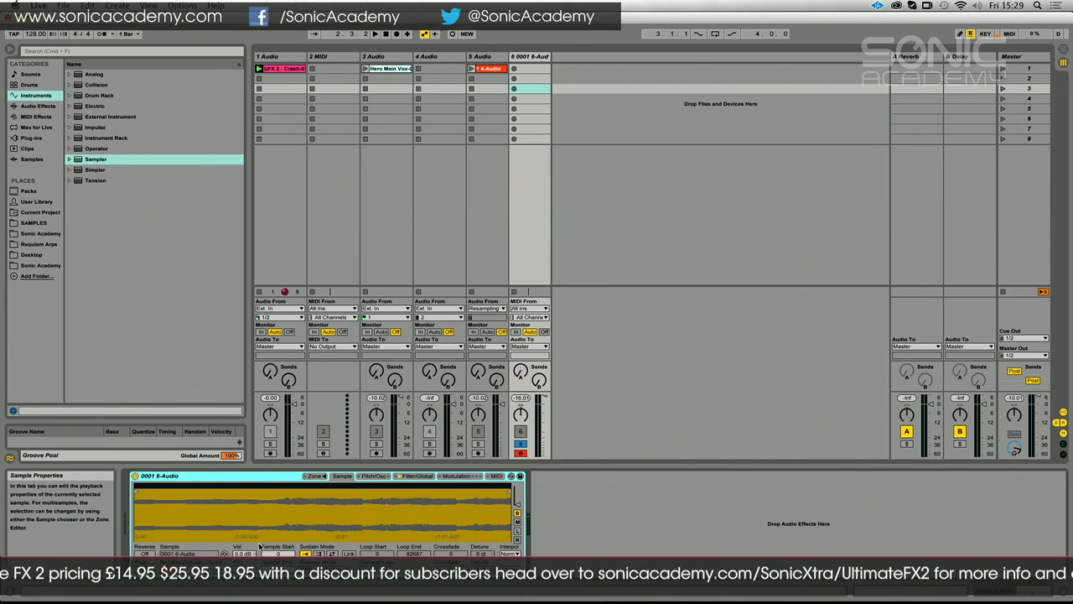
{"action": "left_click", "coordinate": [333, 553]}
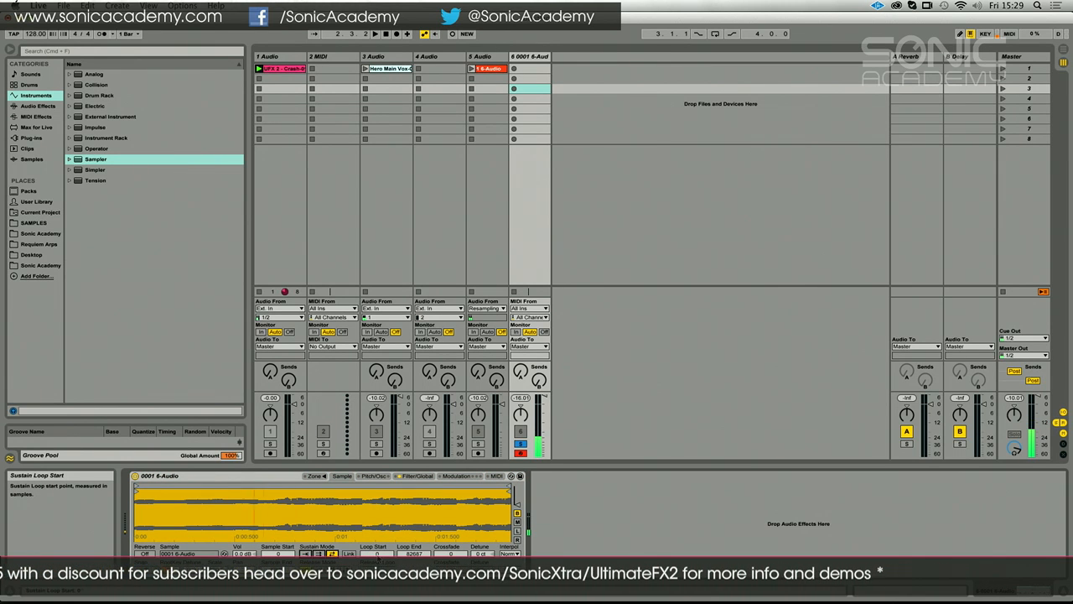
{"action": "left_click_drag", "start_coordinate": [377, 553], "coordinate": [377, 471]}
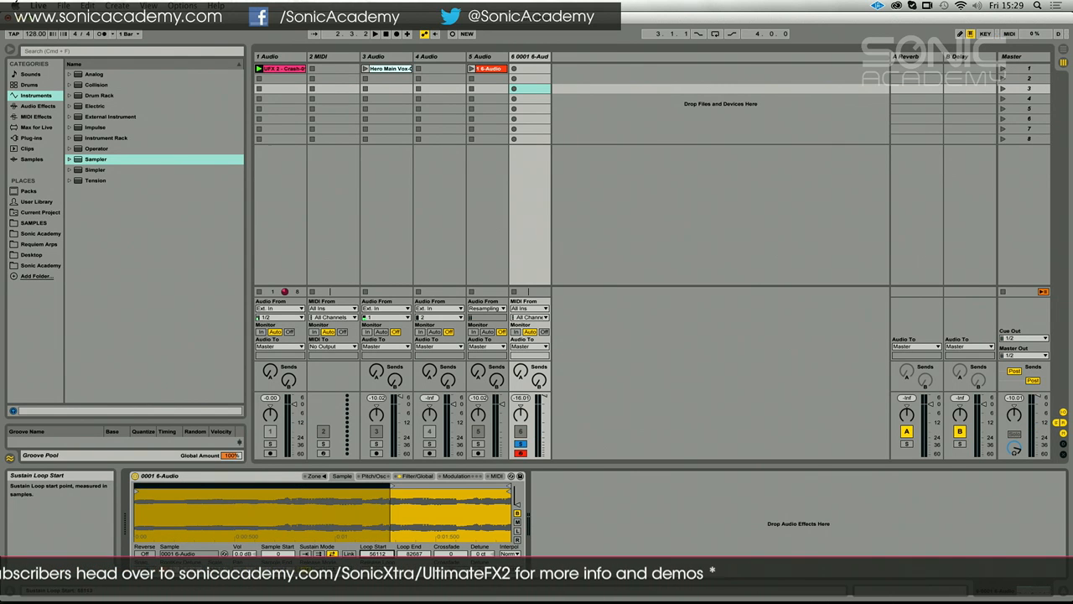
{"action": "left_click_drag", "start_coordinate": [409, 553], "coordinate": [409, 570]}
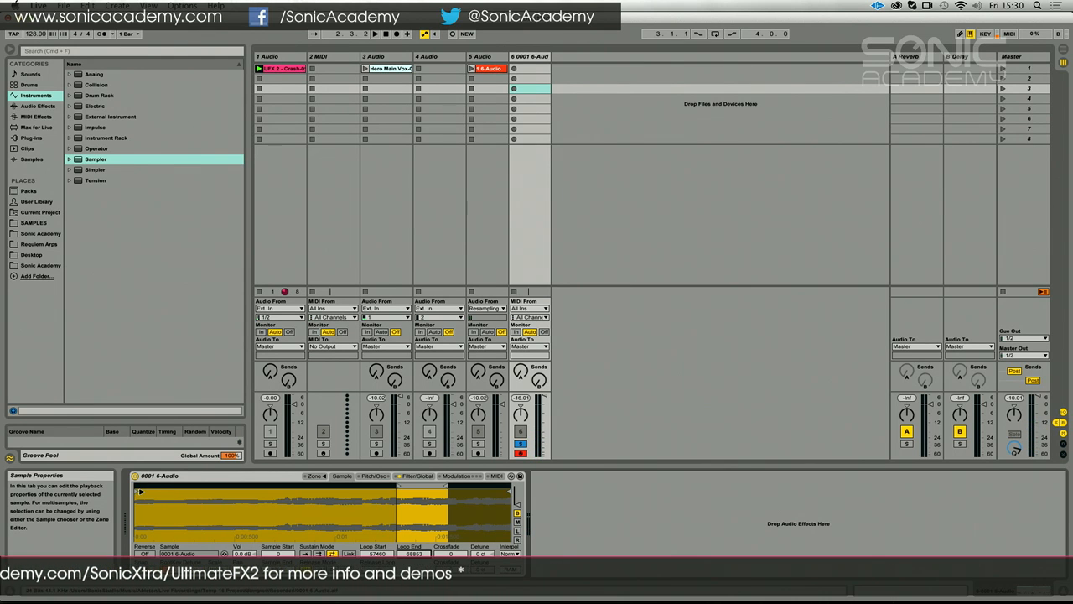
{"action": "mouse_move", "coordinate": [136, 489]}
{"action": "left_mouse_down"}
{"action": "mouse_move", "coordinate": [420, 491]}
{"action": "mouse_move", "coordinate": [400, 494]}
{"action": "left_mouse_up"}
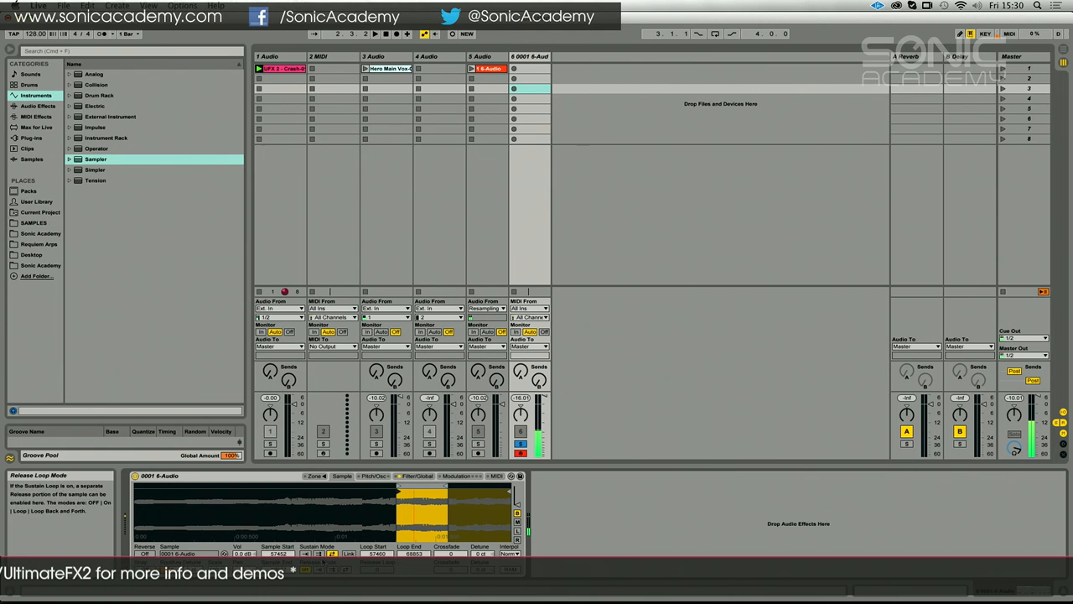
{"action": "left_click_drag", "start_coordinate": [450, 553], "coordinate": [450, 528]}
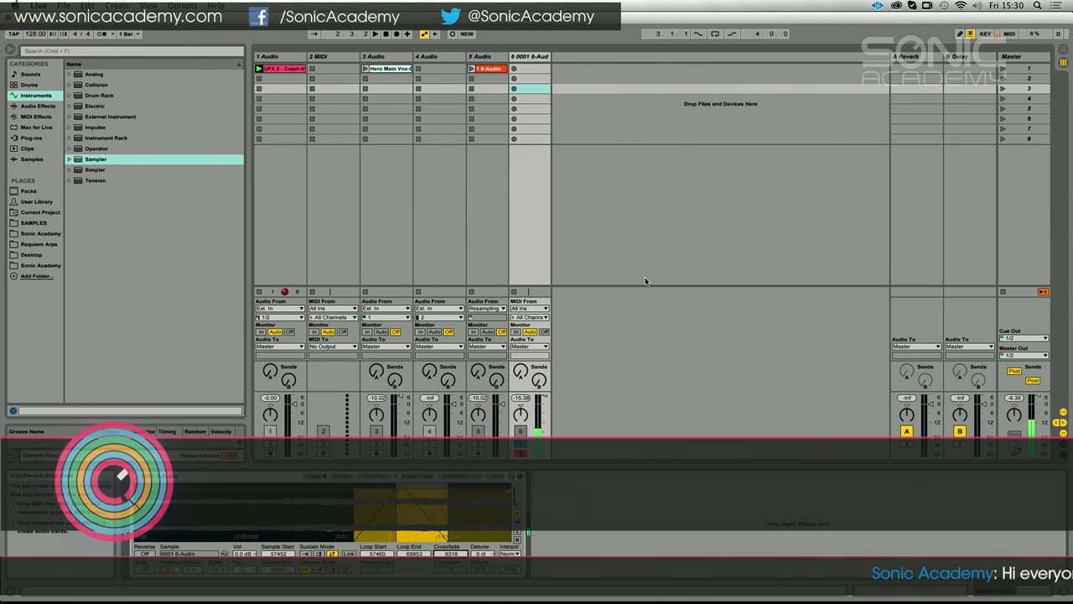
Assign Pitch (M) as Destination A for Pitch Bend in Sampler's MIDI modulation settings
{"action": "left_click", "coordinate": [376, 476]}
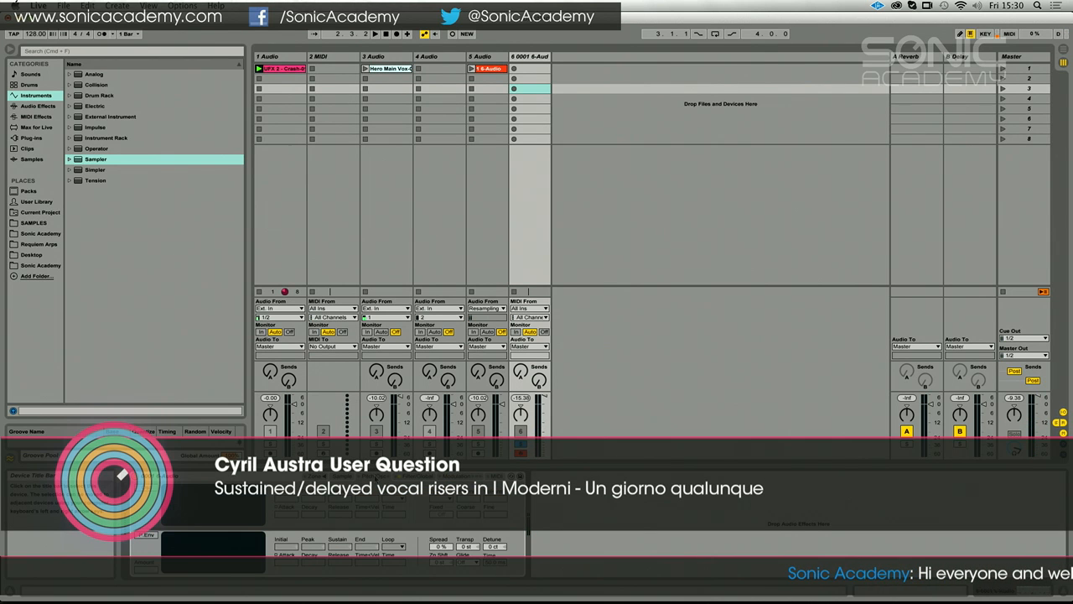
{"action": "left_click", "coordinate": [458, 477]}
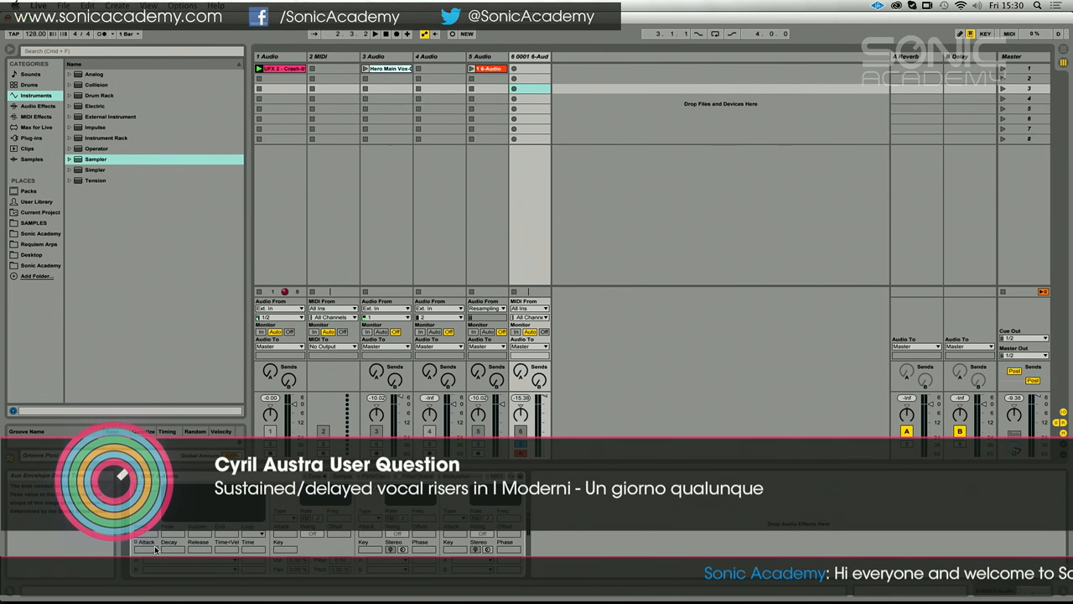
{"action": "left_click", "coordinate": [491, 476]}
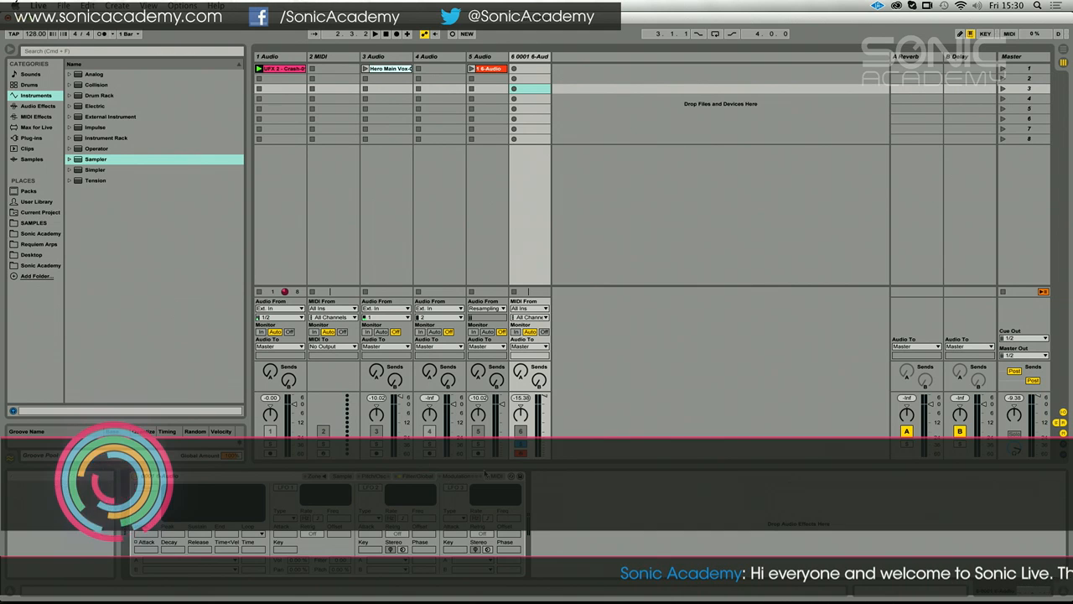
{"action": "left_click", "coordinate": [207, 558]}
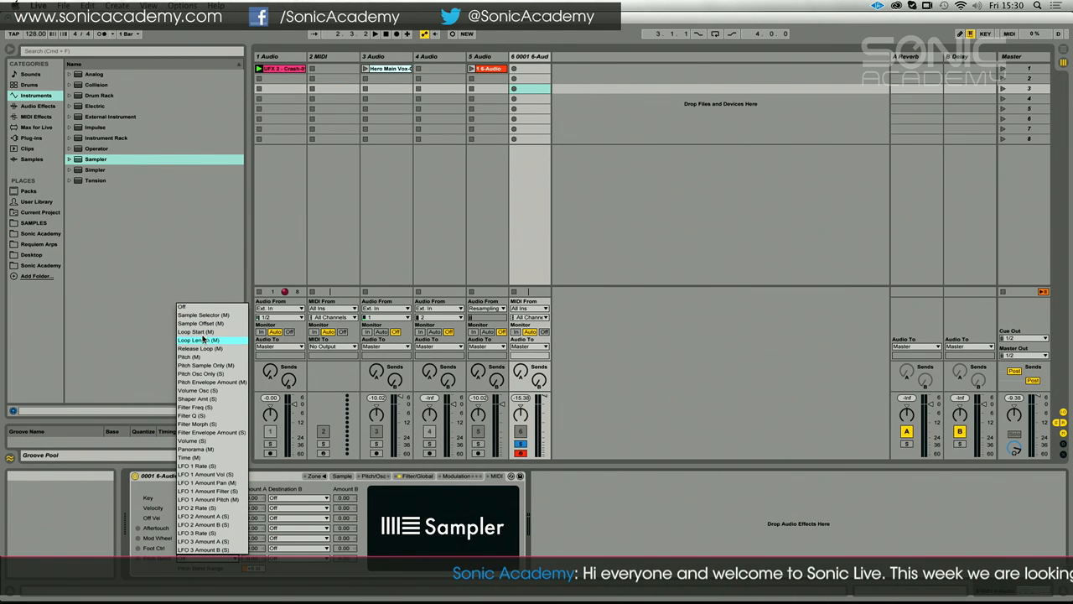
{"action": "left_click", "coordinate": [198, 357]}
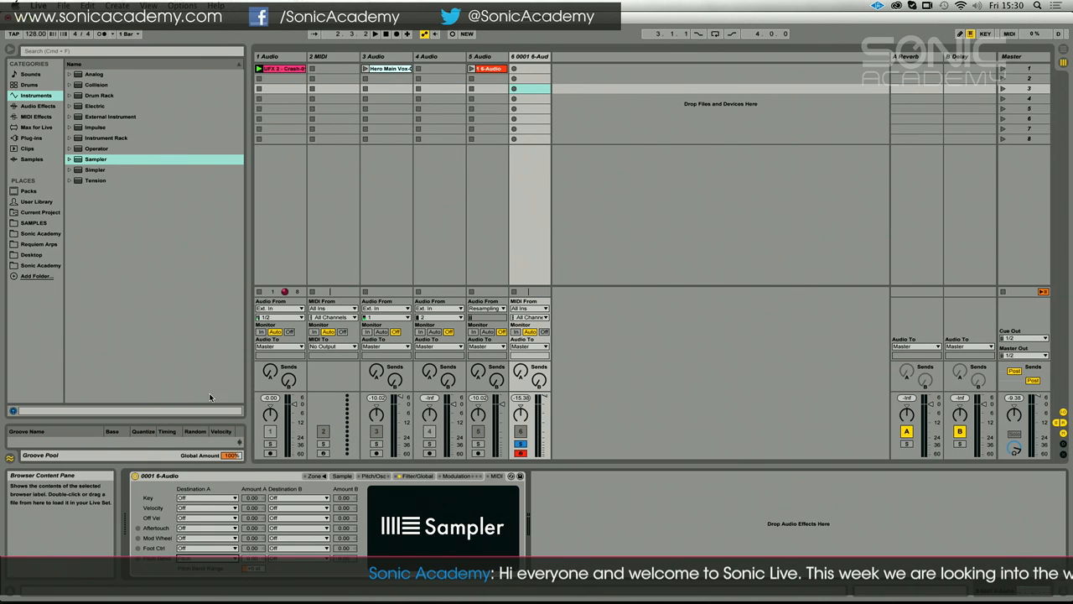
Record a sustained C3 note of about six bars in the Sampler track's third slot and extend its start back to bar 1
{"action": "left_click", "coordinate": [513, 88]}
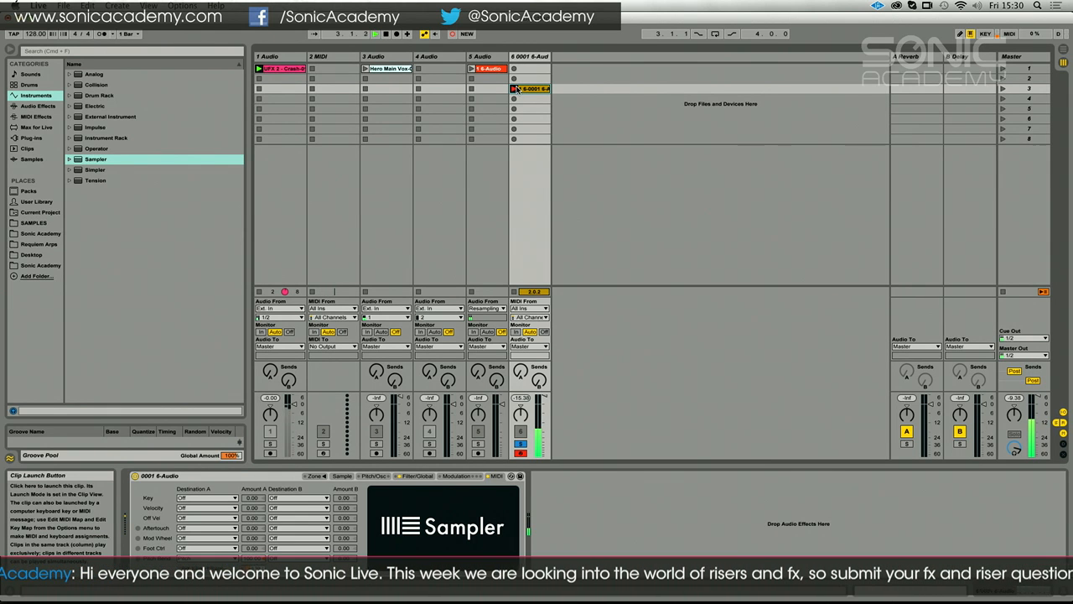
{"action": "left_click", "coordinate": [520, 88]}
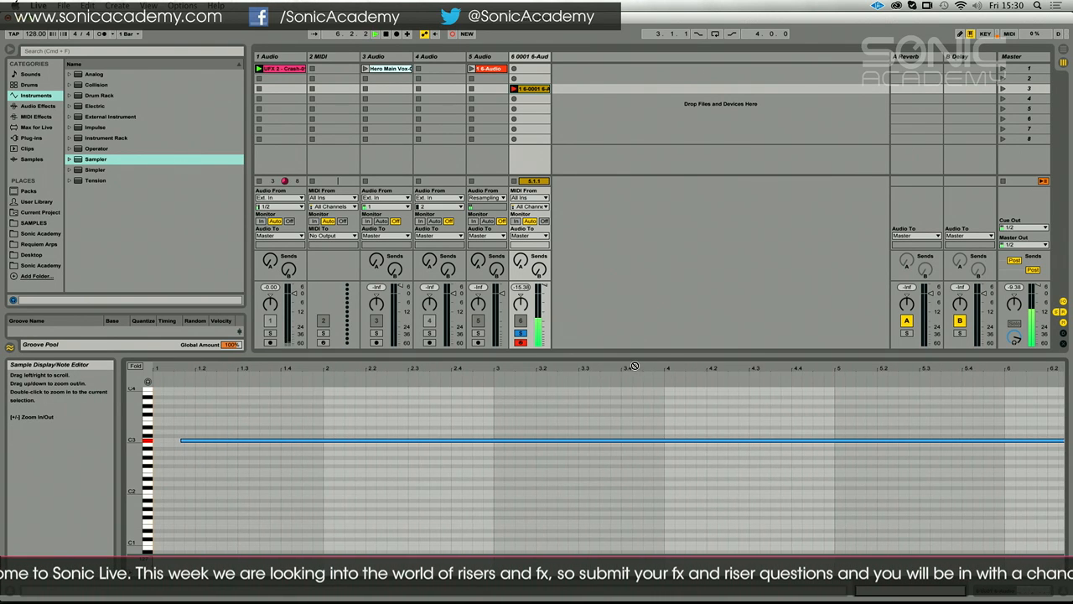
{"action": "key", "text": "Return"}
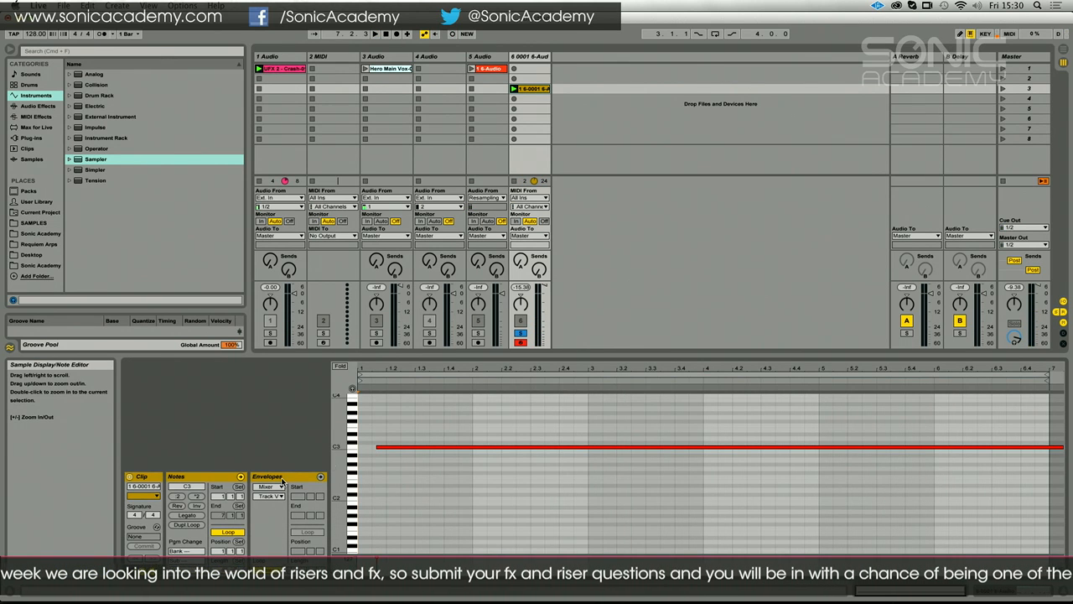
{"action": "left_click", "coordinate": [378, 449]}
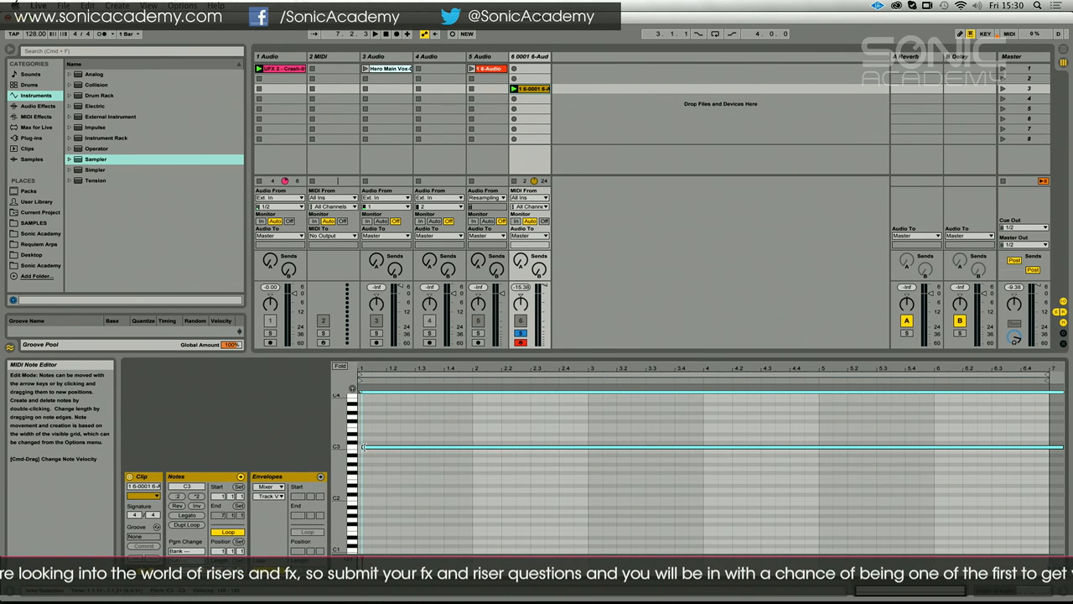
{"action": "key", "text": "space"}
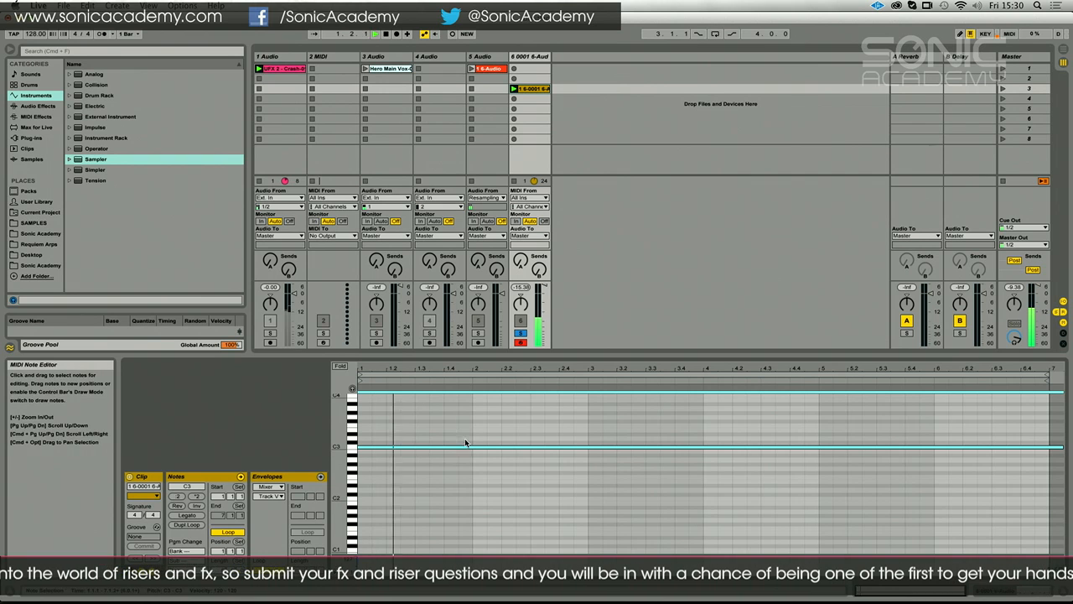
Show the recorded clip's MIDI Ctrl Pitch Bend envelope
{"action": "left_click", "coordinate": [319, 477]}
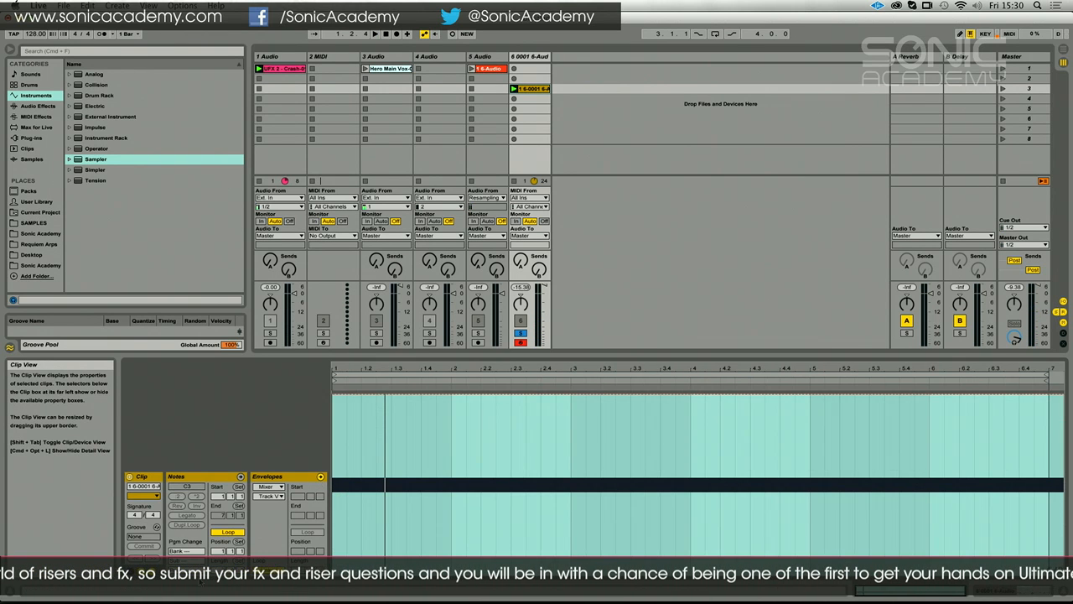
{"action": "left_click", "coordinate": [269, 486]}
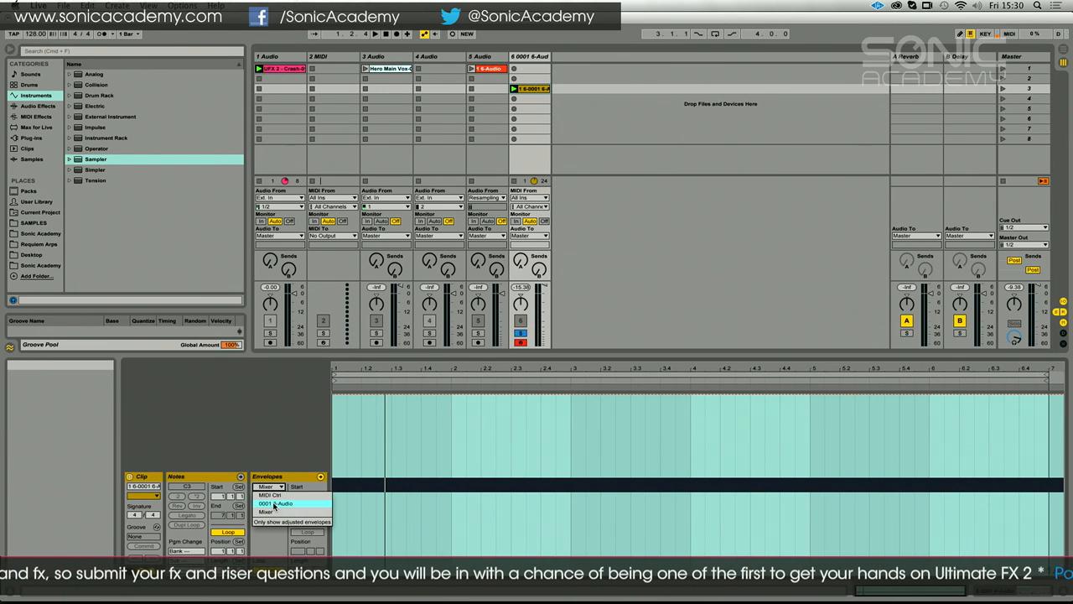
{"action": "left_click", "coordinate": [277, 495]}
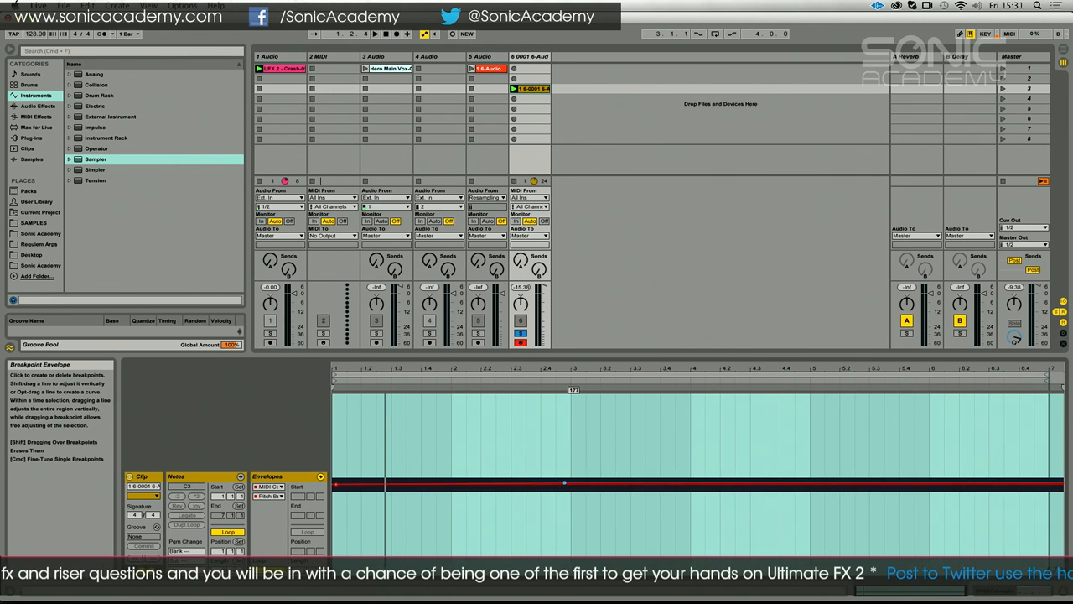
Try a rising pitch bend ramp from the clip's start to about 4589 near 6.3, and remove its end breakpoint
{"action": "left_click_drag", "start_coordinate": [565, 482], "coordinate": [1004, 434]}
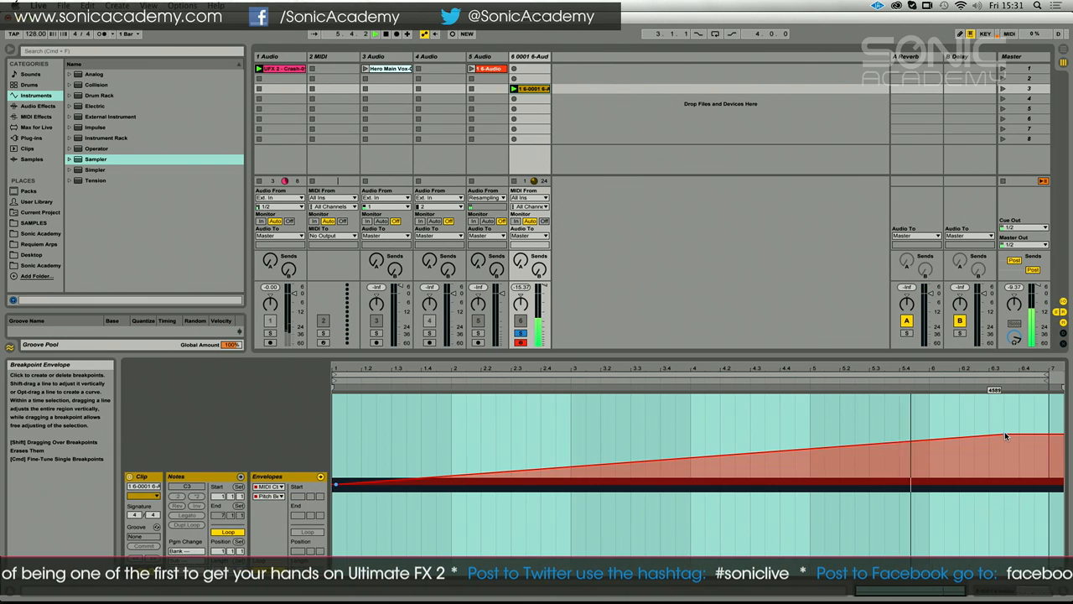
{"action": "left_click", "coordinate": [1004, 431]}
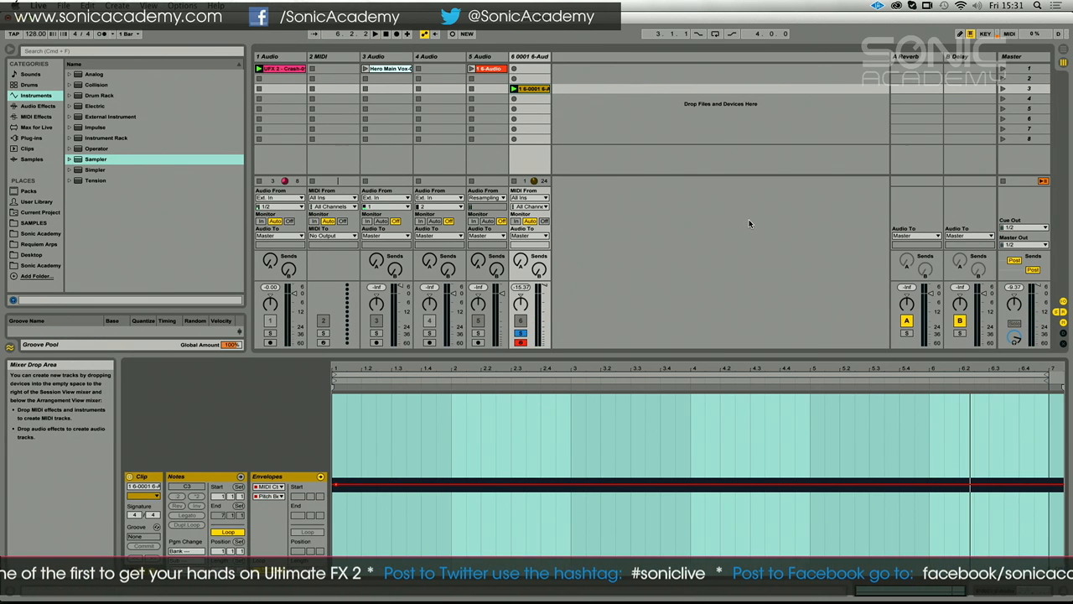
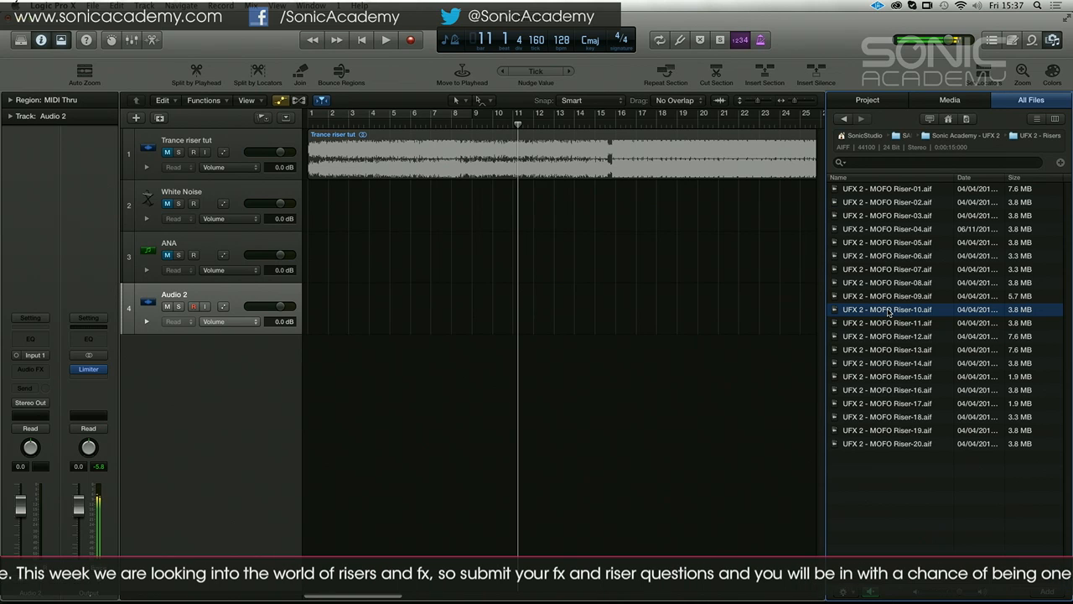
Place UFX 2 - MOFO Riser-10.aif at bar 1 on the empty audio track and copy it to a new audio track from bar 4
{"action": "left_click_drag", "start_coordinate": [889, 312], "coordinate": [322, 312]}
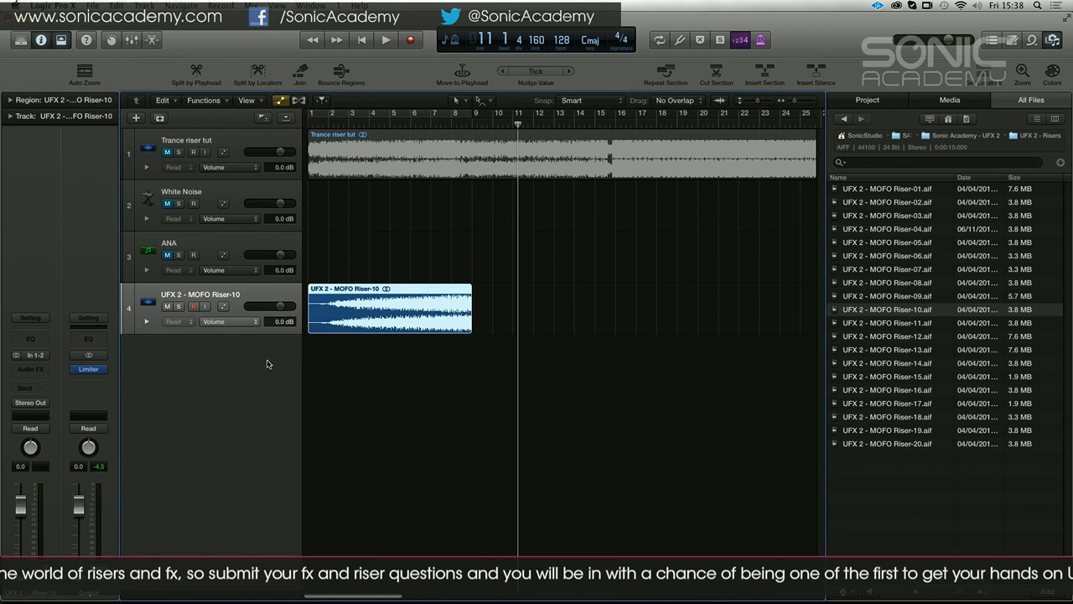
{"action": "double_click", "coordinate": [238, 365]}
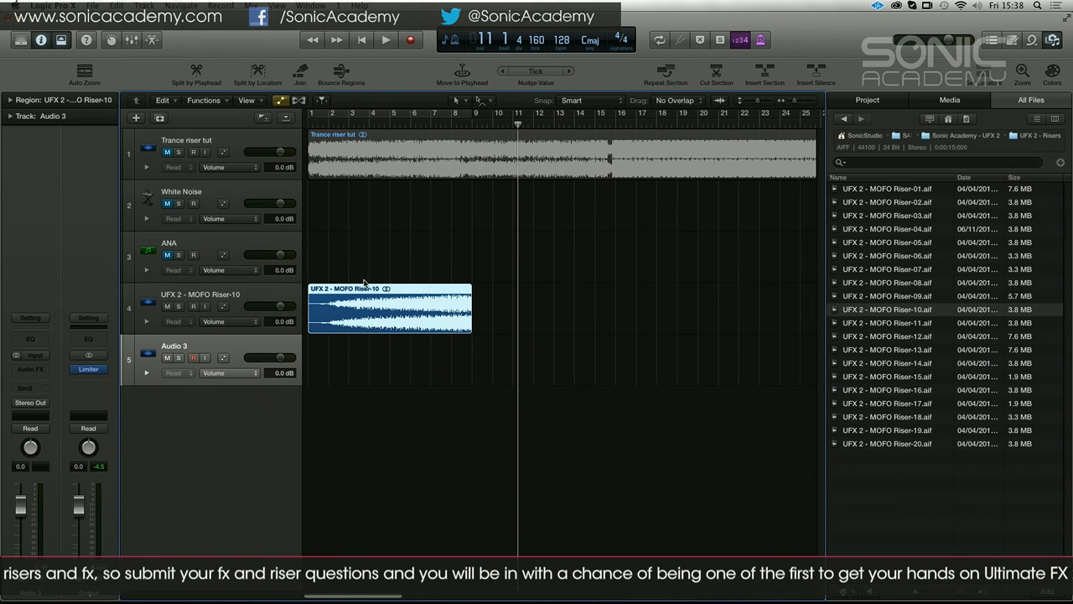
{"action": "mouse_move", "coordinate": [364, 291]}
{"action": "left_mouse_down"}
{"action": "mouse_move", "coordinate": [419, 310]}
{"action": "mouse_move", "coordinate": [444, 348]}
{"action": "mouse_move", "coordinate": [362, 309]}
{"action": "left_mouse_up"}
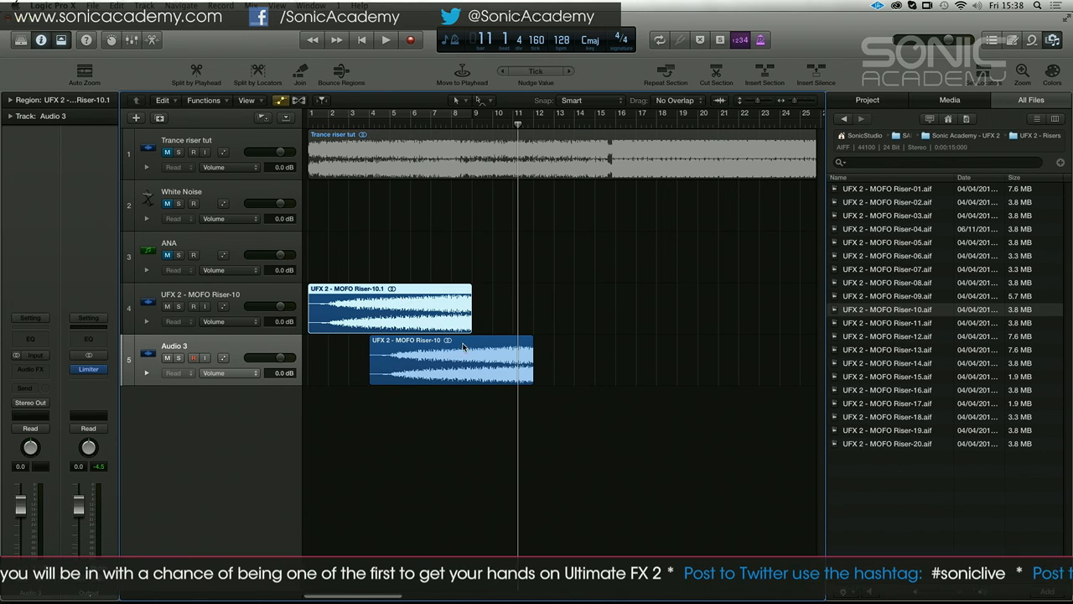
Give the first riser region at bar 1 a fade-out of 5000 in its region parameters
{"action": "left_click", "coordinate": [446, 311]}
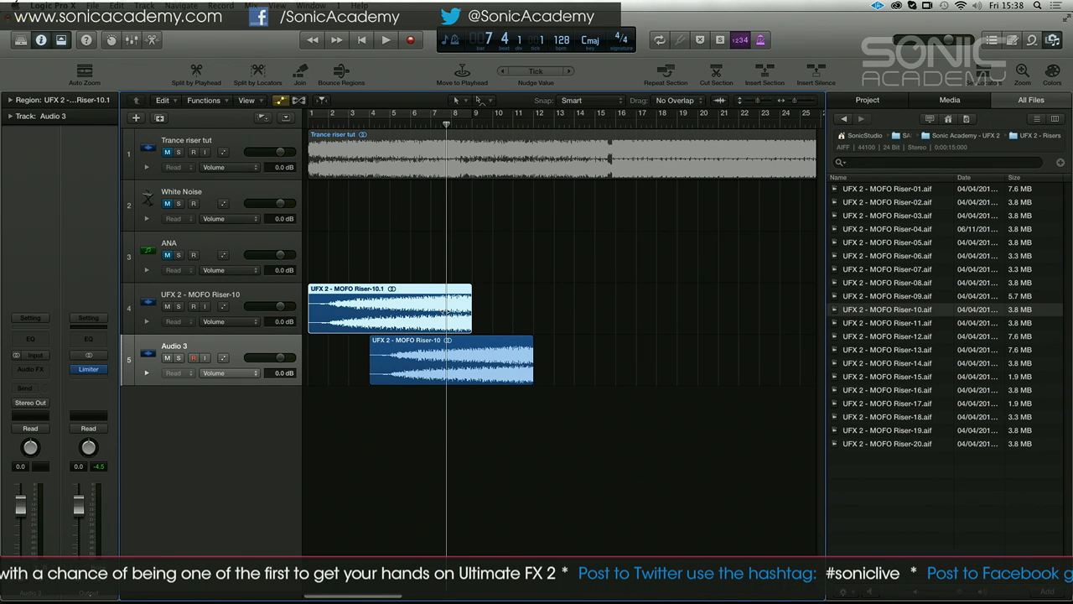
{"action": "left_click", "coordinate": [11, 100]}
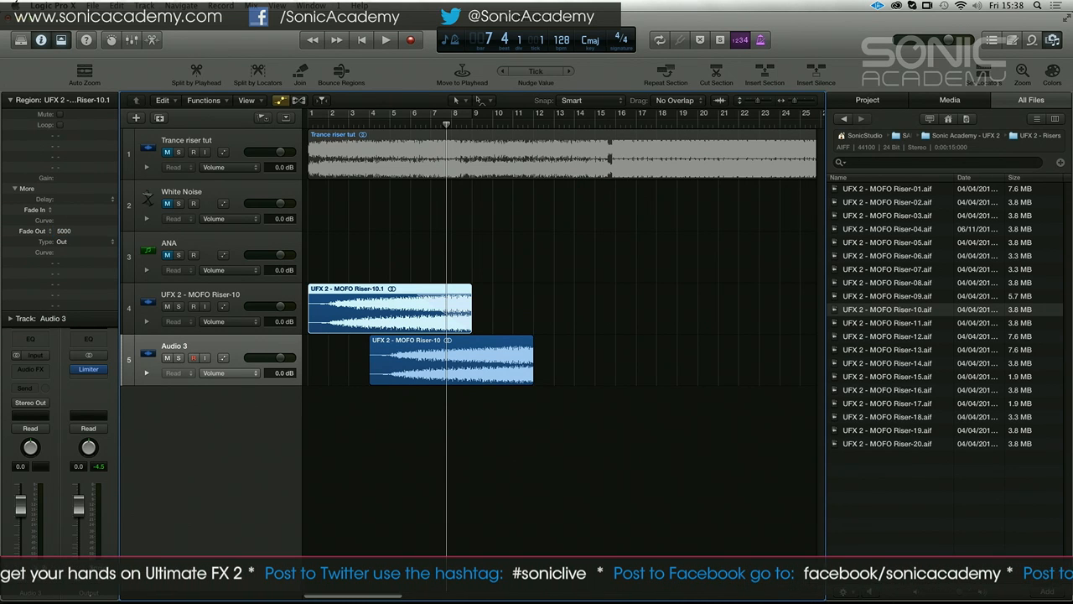
{"action": "left_click", "coordinate": [336, 249]}
Cycle the arrangement from bar 1 to bar 13 and audition the two overlapping risers
{"action": "key", "text": "Return"}
{"action": "left_click", "coordinate": [382, 111]}
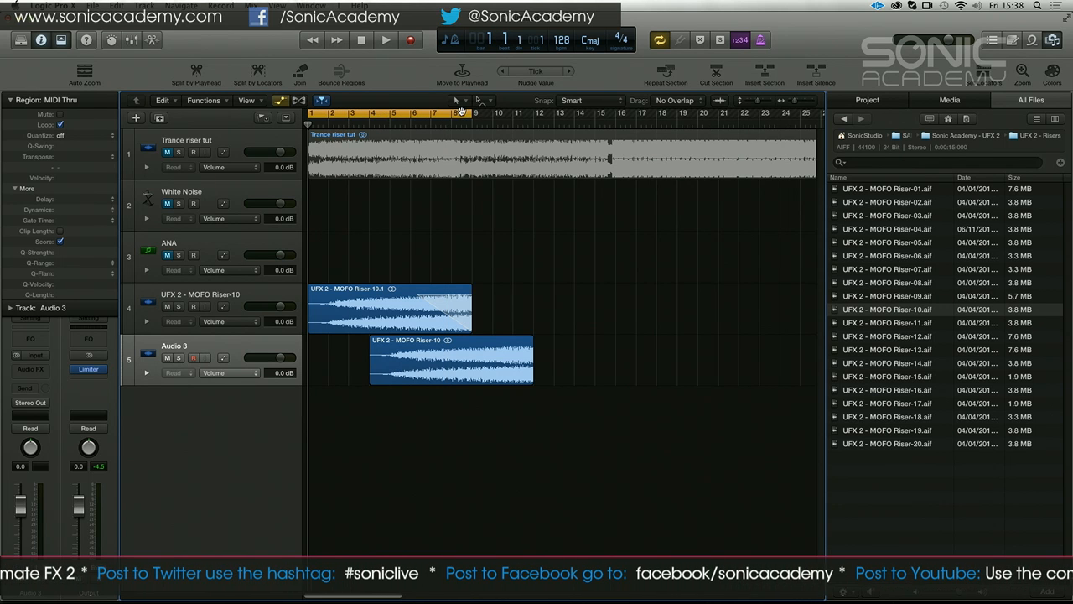
{"action": "left_click_drag", "start_coordinate": [471, 114], "coordinate": [551, 149]}
{"action": "key", "text": "space"}
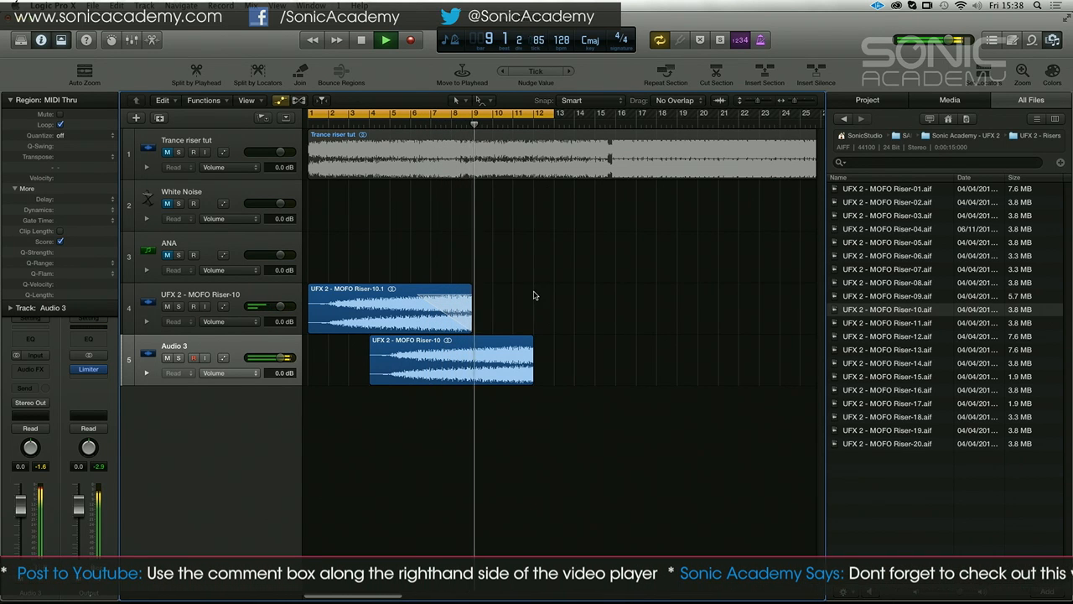
{"action": "key", "text": "space"}
Set the first riser's fade-out to 8000 with curve -13, and repeat both riser regions back to back so each track holds three
{"action": "left_click", "coordinate": [392, 289]}
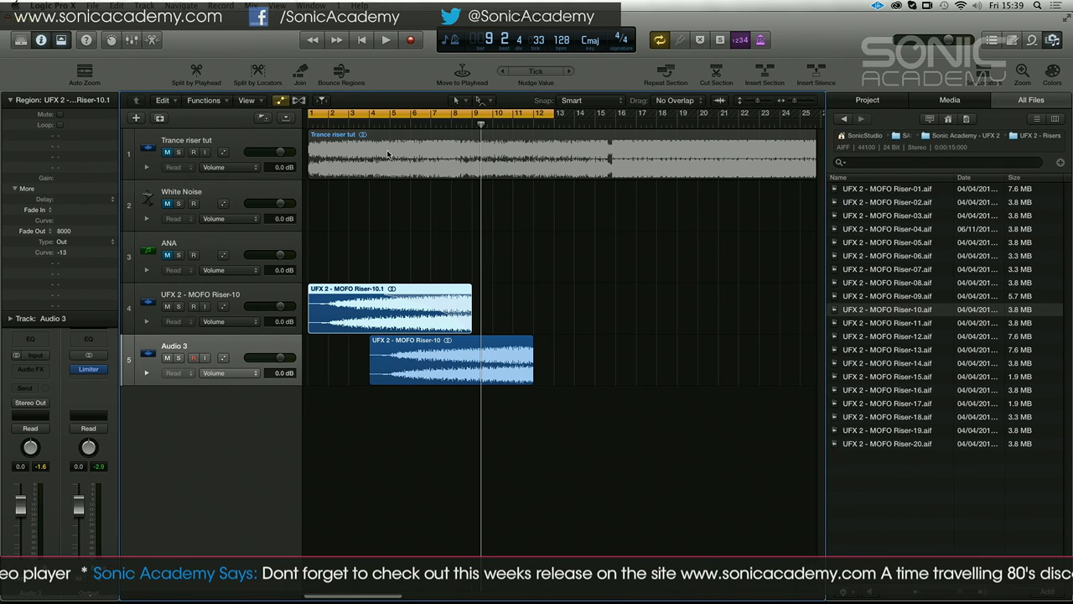
{"action": "left_click_drag", "start_coordinate": [540, 261], "coordinate": [761, 369]}
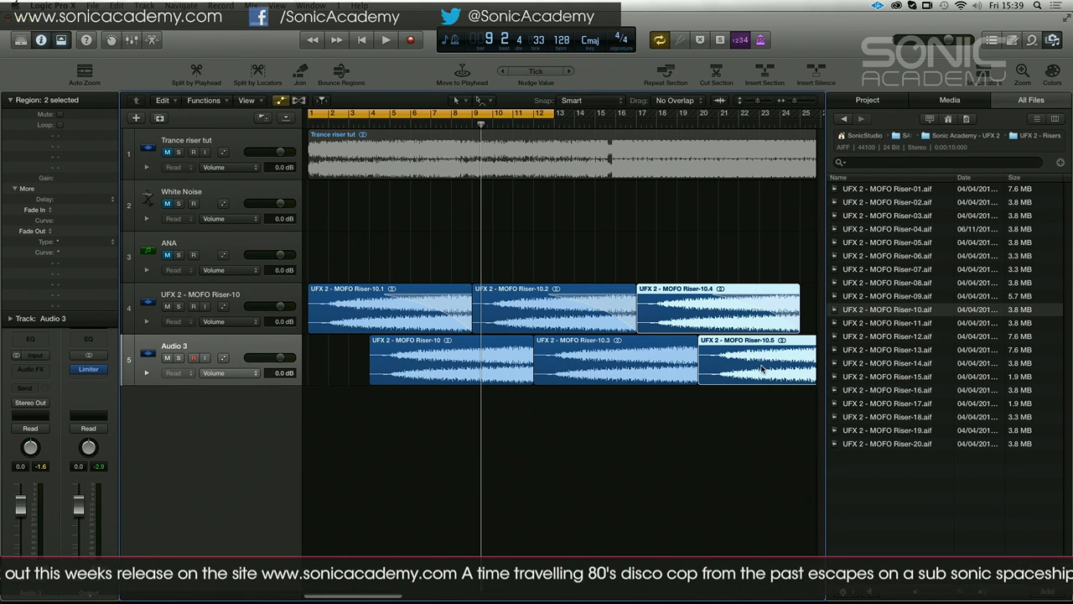
Extend the cycle range to bar 17 and play the repeated risers
{"action": "key", "text": "super+Left"}
{"action": "key", "text": "super+Left"}
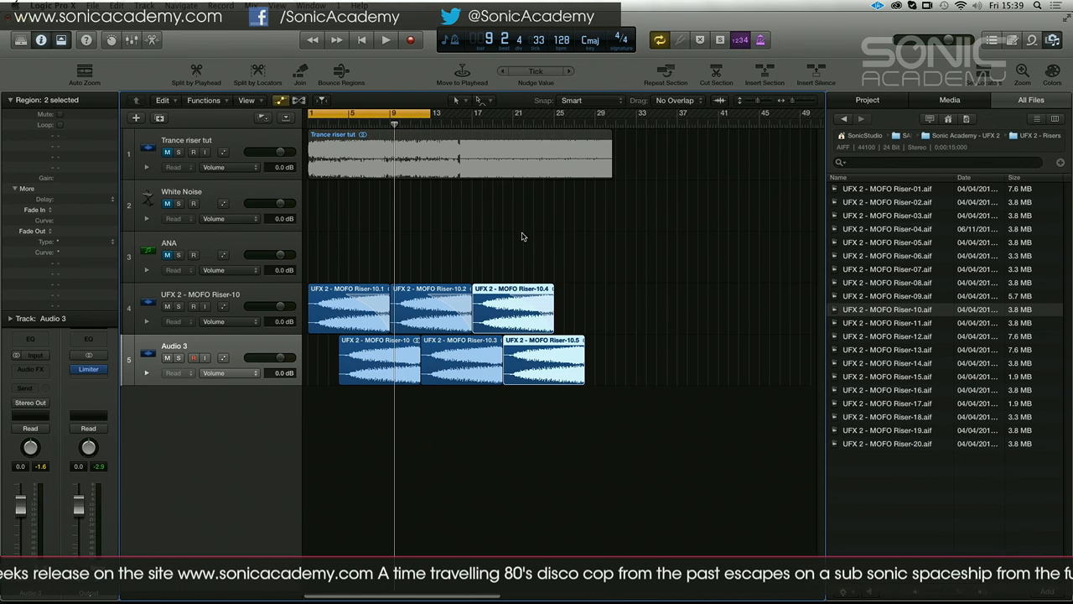
{"action": "left_click_drag", "start_coordinate": [422, 110], "coordinate": [471, 121]}
{"action": "key", "text": "space"}
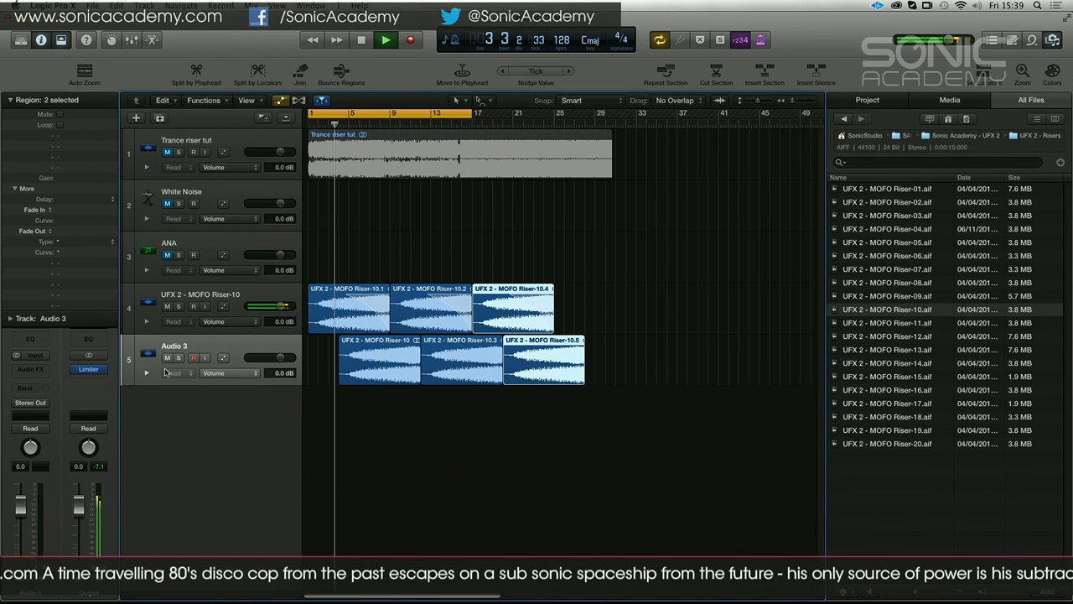
Group the two riser tracks into a summing track stack
{"action": "left_click", "coordinate": [235, 302]}
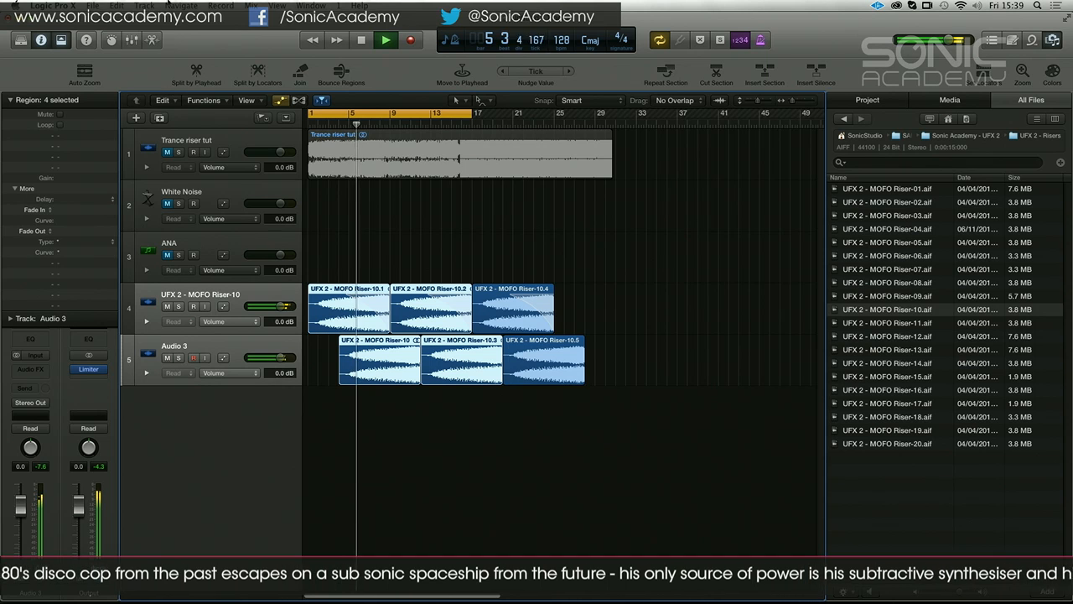
{"action": "left_click", "coordinate": [145, 5]}
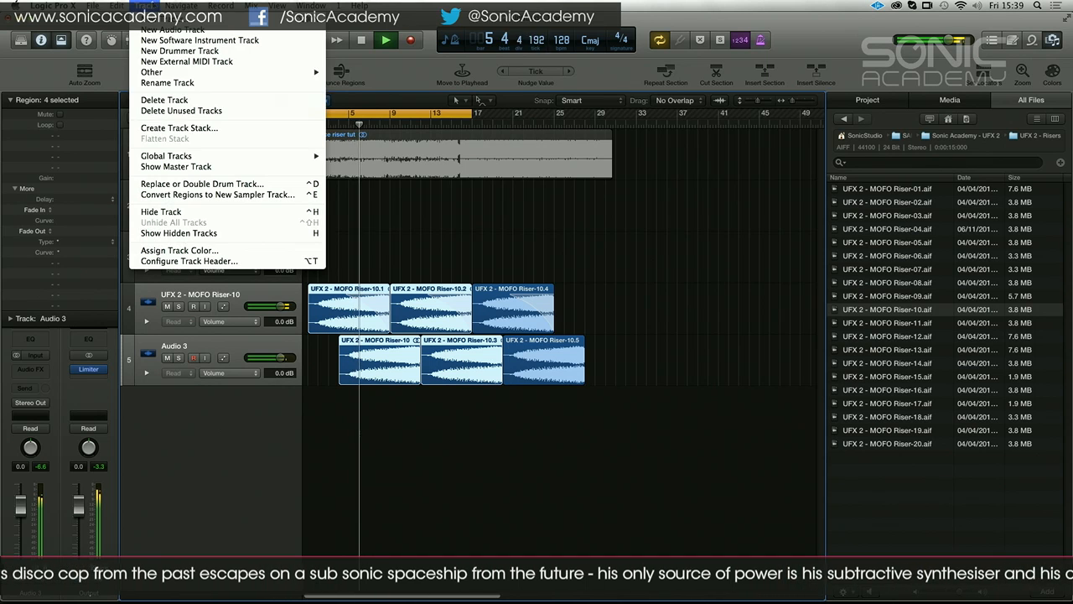
{"action": "left_click", "coordinate": [178, 127]}
{"action": "key", "text": "Return"}
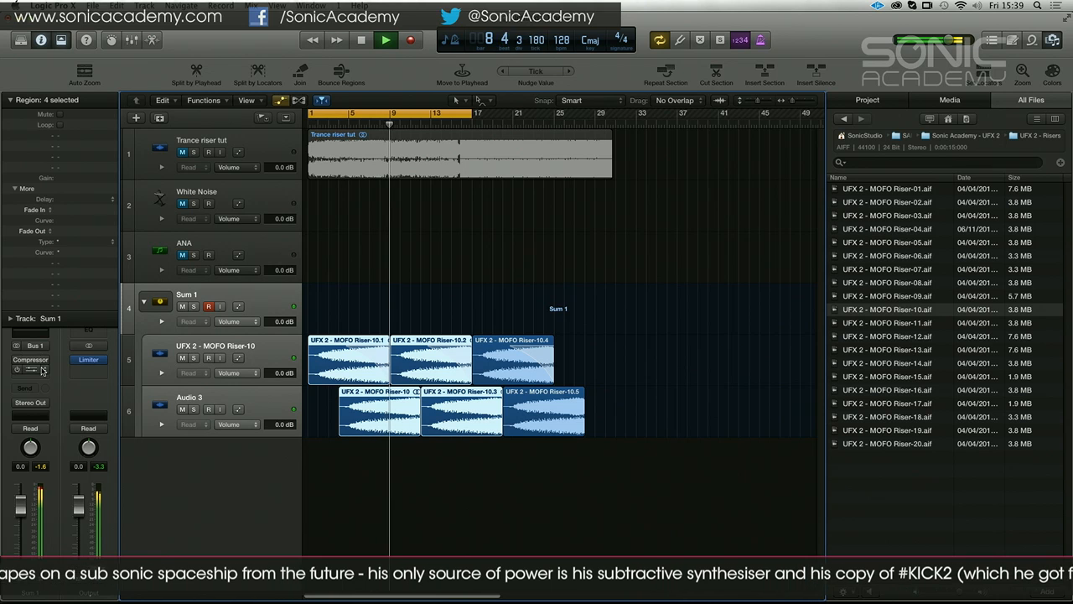
Add a stereo PlatinumVerb to Sum 1 with dry 89%, wet 83% and reverb time 4.35 sec, then stop playback
{"action": "left_click", "coordinate": [44, 362]}
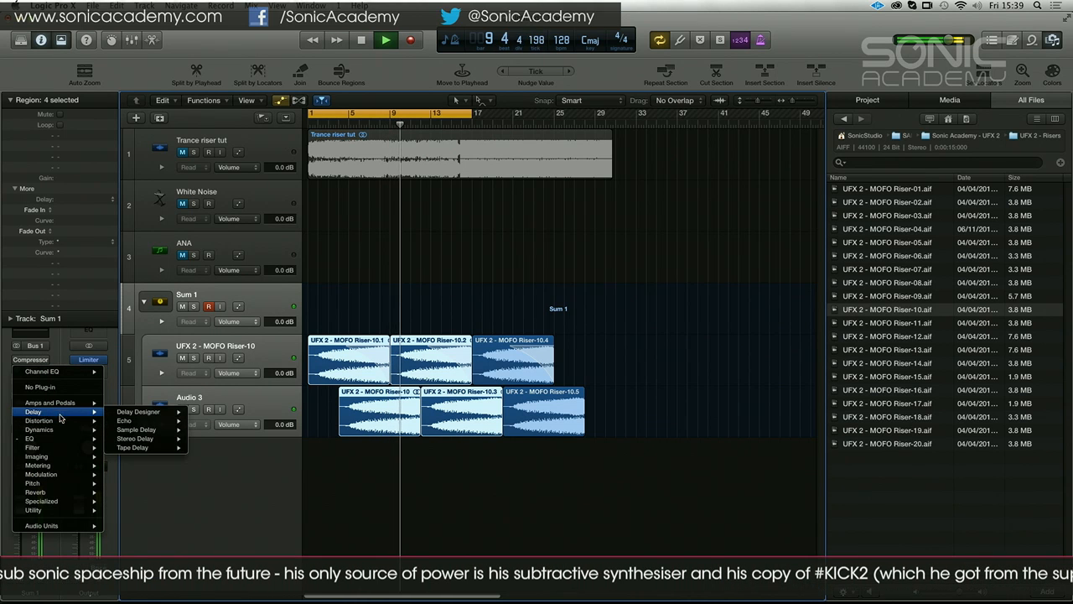
{"action": "mouse_move", "coordinate": [83, 492]}
{"action": "mouse_move", "coordinate": [136, 501]}
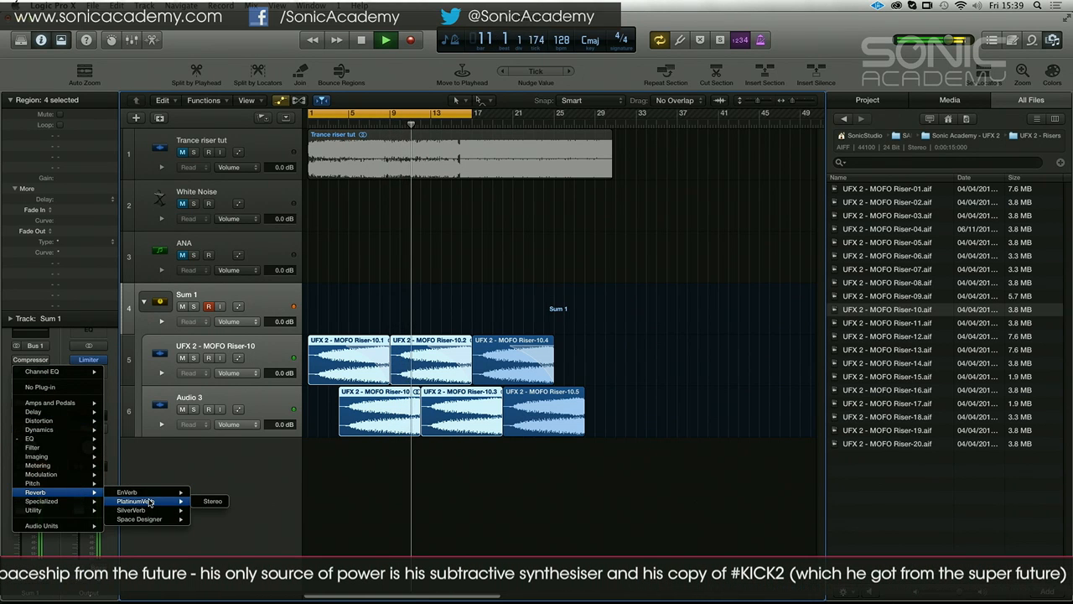
{"action": "left_click", "coordinate": [208, 503]}
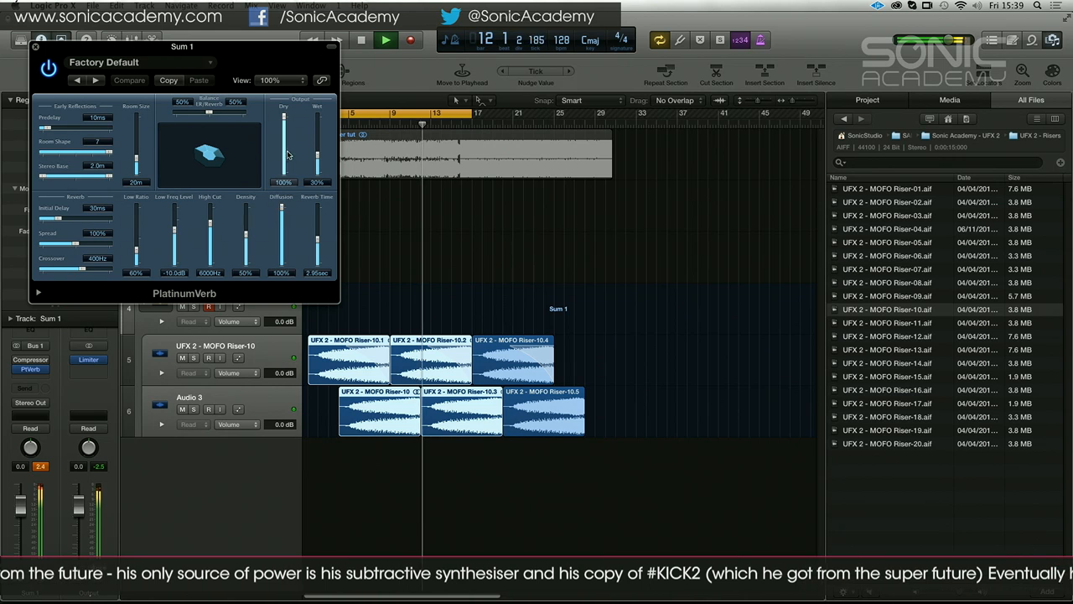
{"action": "left_click_drag", "start_coordinate": [317, 156], "coordinate": [285, 124]}
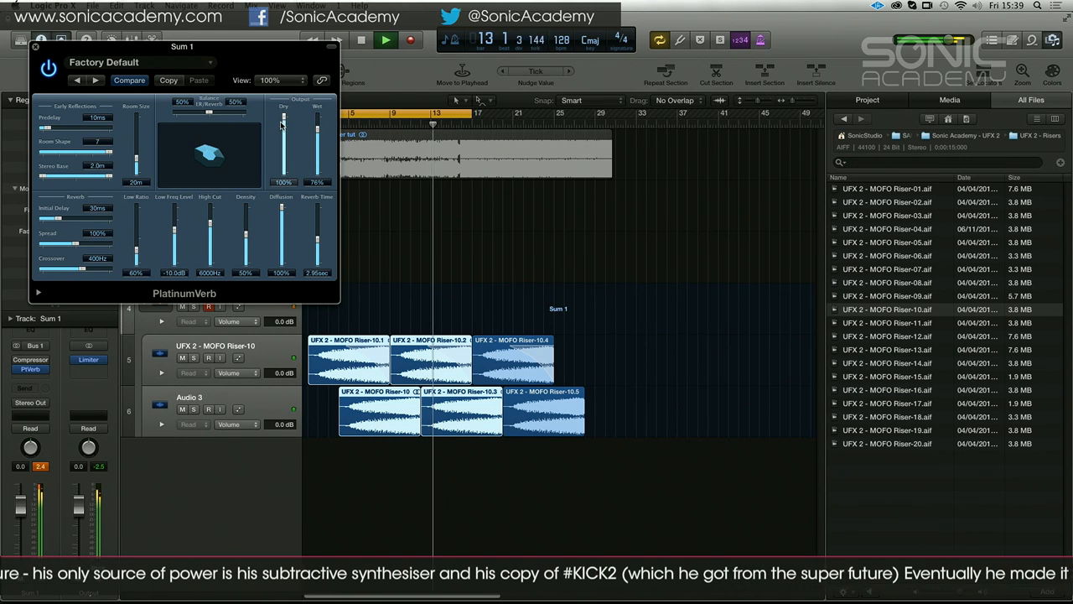
{"action": "left_click_drag", "start_coordinate": [317, 240], "coordinate": [318, 225]}
{"action": "left_click_drag", "start_coordinate": [318, 135], "coordinate": [319, 130]}
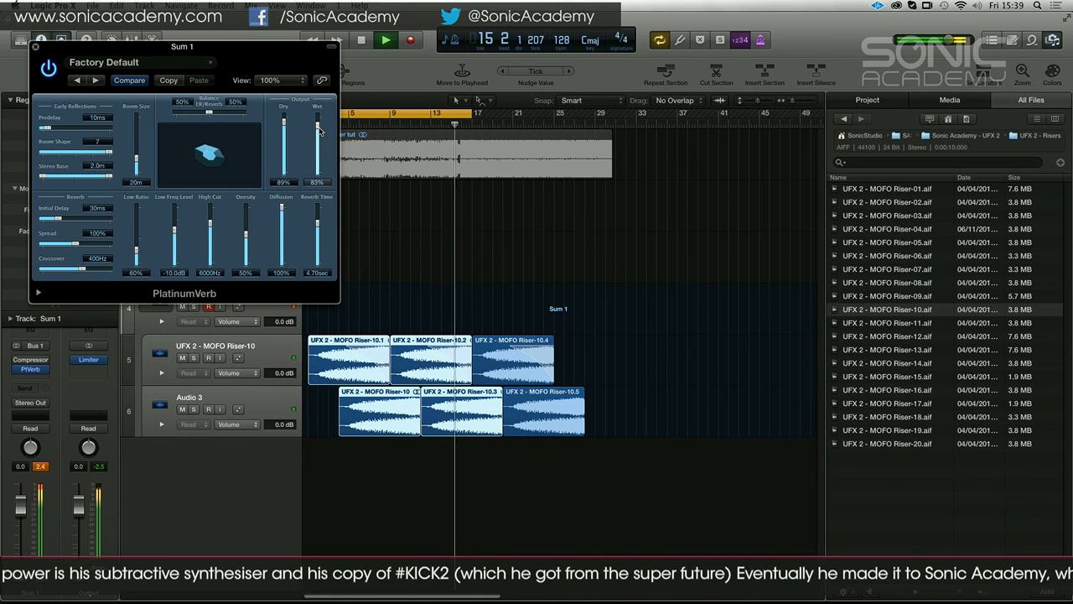
{"action": "left_click_drag", "start_coordinate": [316, 224], "coordinate": [317, 228]}
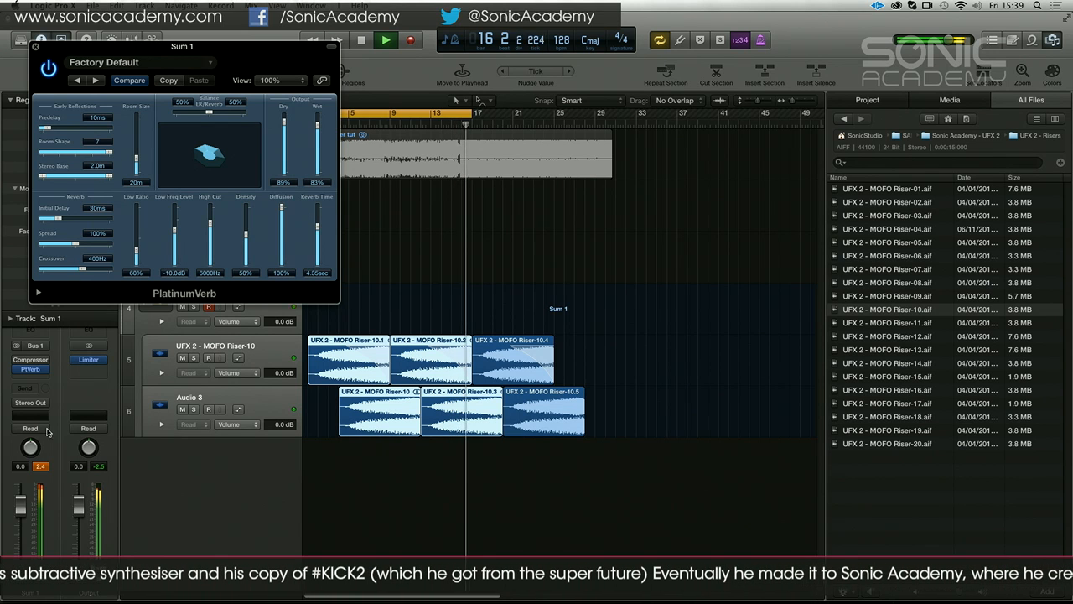
{"action": "key", "text": "space"}
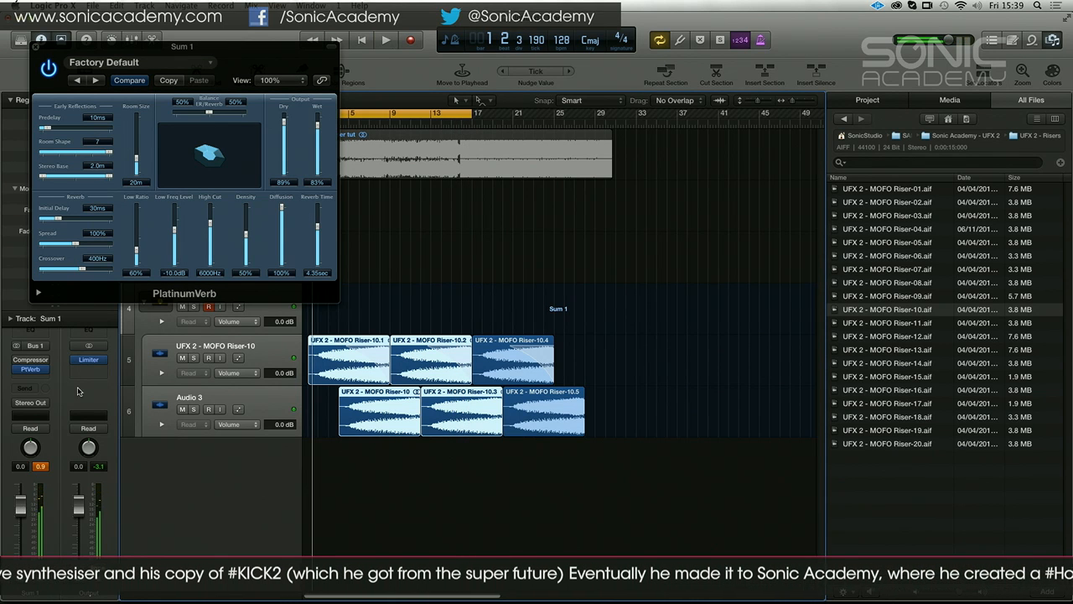
{"action": "left_click", "coordinate": [37, 47]}
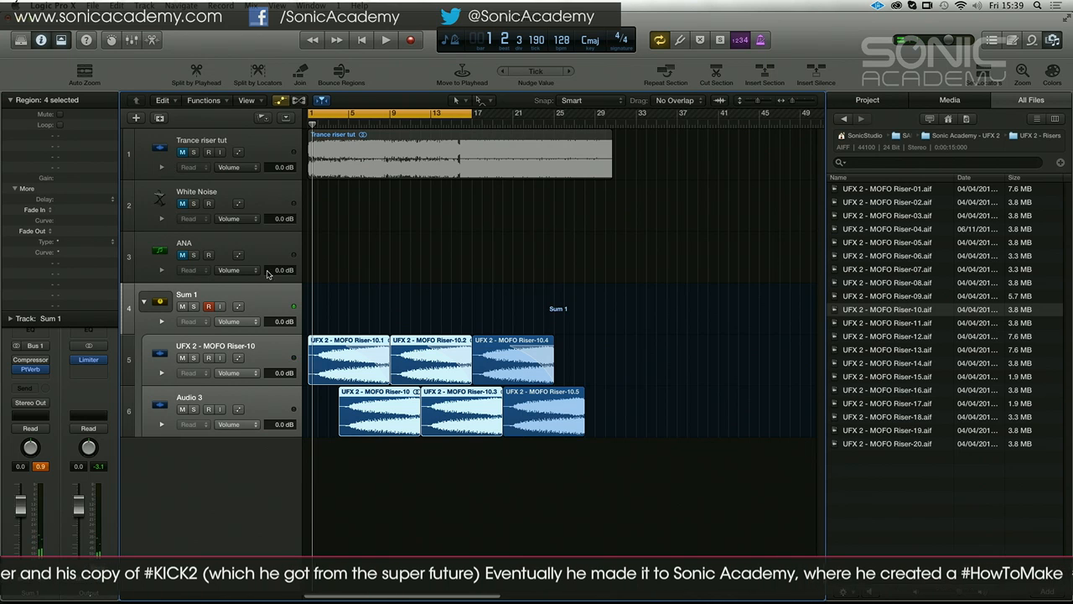
Add a third riser track to the stack with three riser copies from bar 5, start the Audio 3 copies at bar 3, and play
{"action": "left_click", "coordinate": [915, 335]}
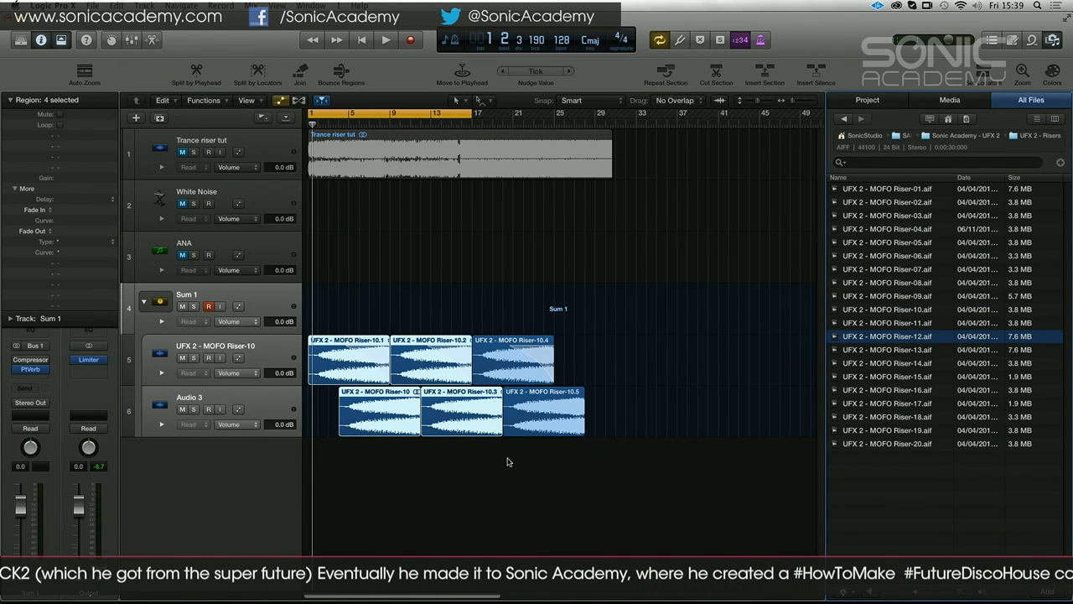
{"action": "double_click", "coordinate": [226, 469]}
{"action": "left_click_drag", "start_coordinate": [511, 466], "coordinate": [399, 450]}
{"action": "left_click_drag", "start_coordinate": [258, 450], "coordinate": [239, 356]}
{"action": "key", "text": "space"}
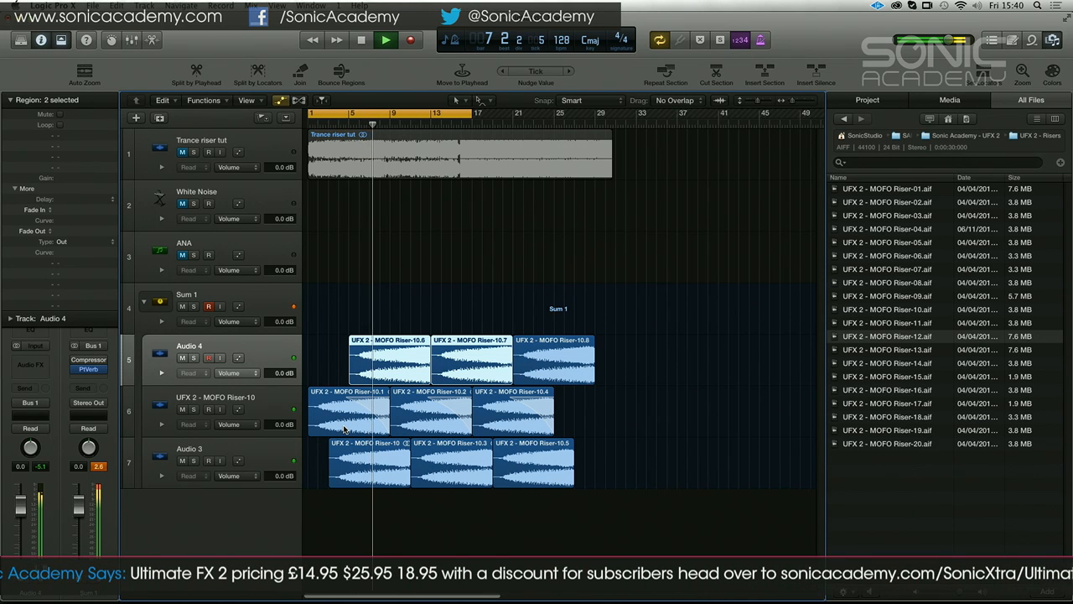
Set the fade-out of all three riser regions on the Audio 4 track to 8000
{"action": "left_click", "coordinate": [591, 356], "text": "shift"}
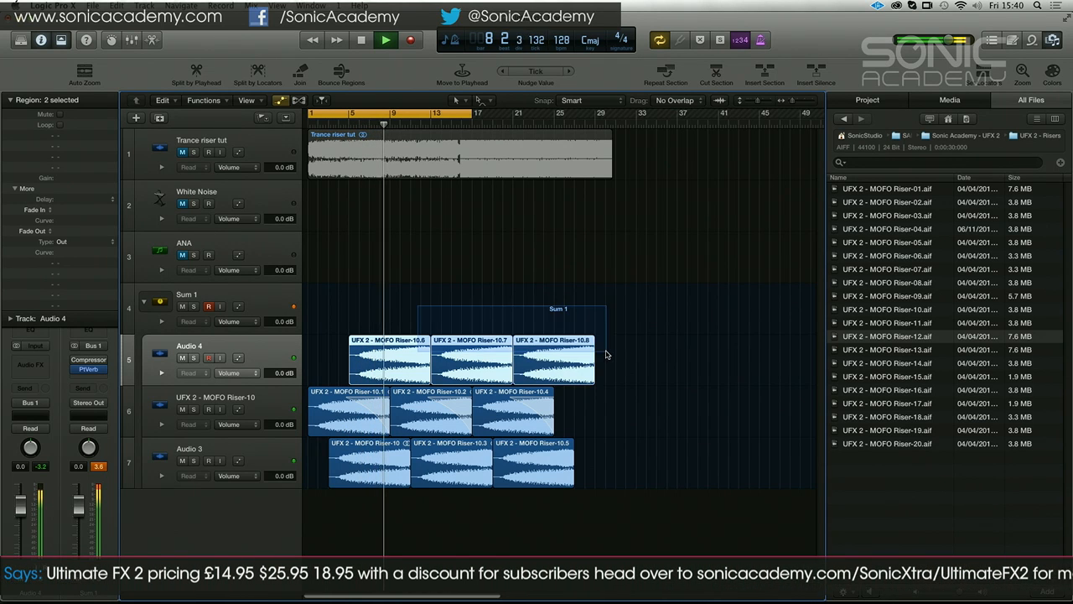
{"action": "double_click", "coordinate": [70, 230]}
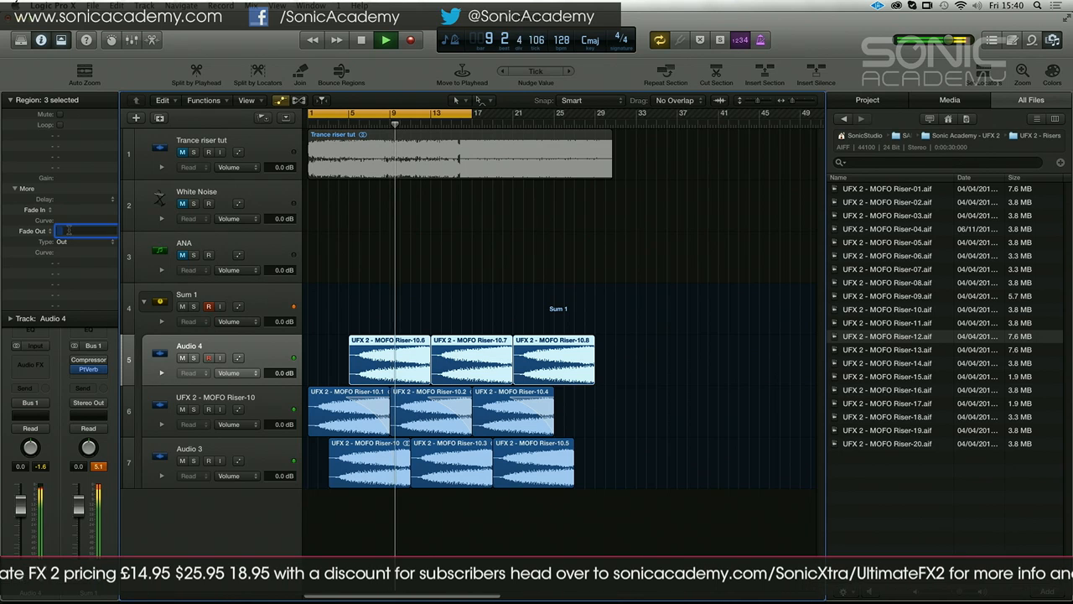
{"action": "type", "text": "8000"}
{"action": "key", "text": "Return"}
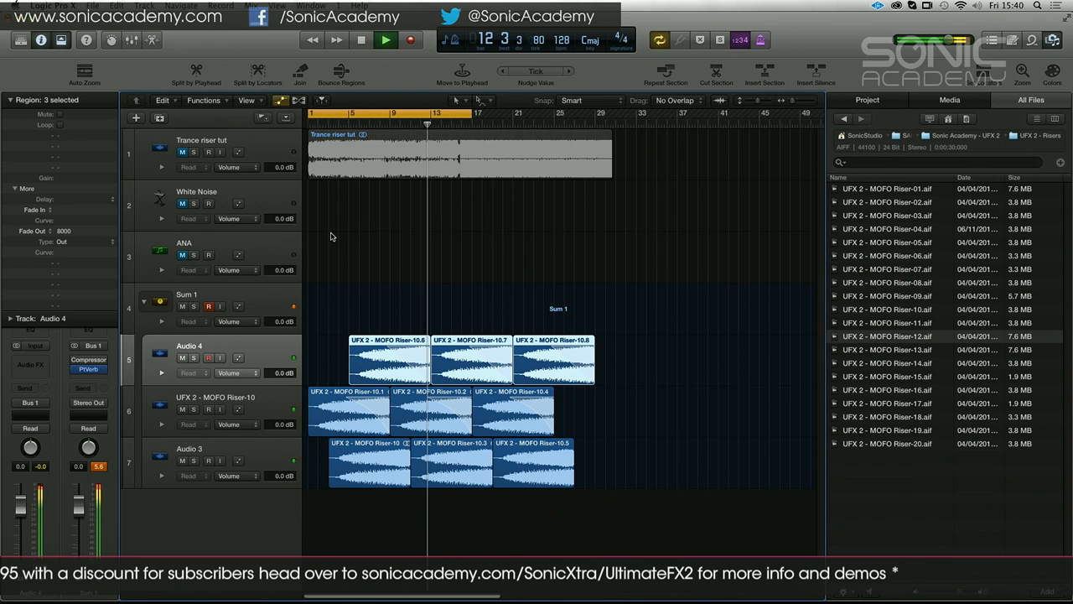
Apply a fade-out of 8000 to the three riser regions on the Audio 3 track and restart playback
{"action": "key", "text": "space"}
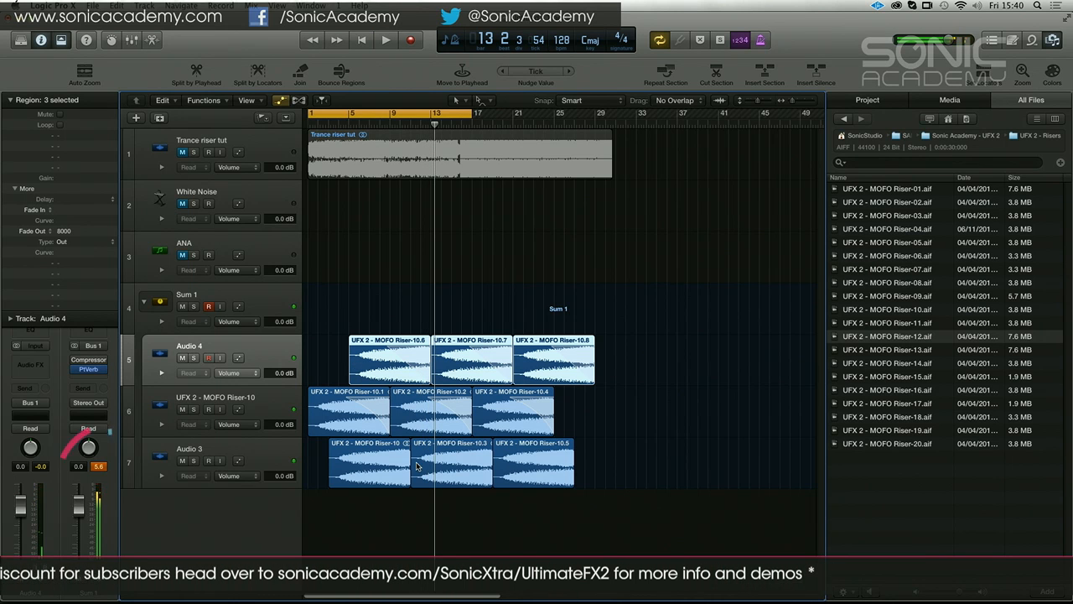
{"action": "double_click", "coordinate": [76, 232]}
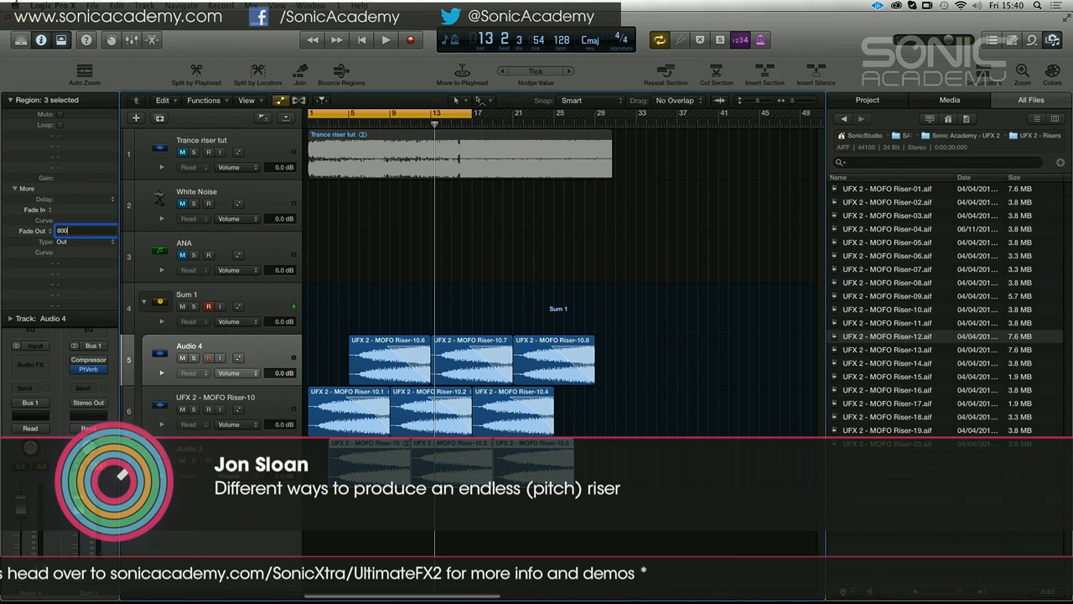
{"action": "key", "text": "space"}
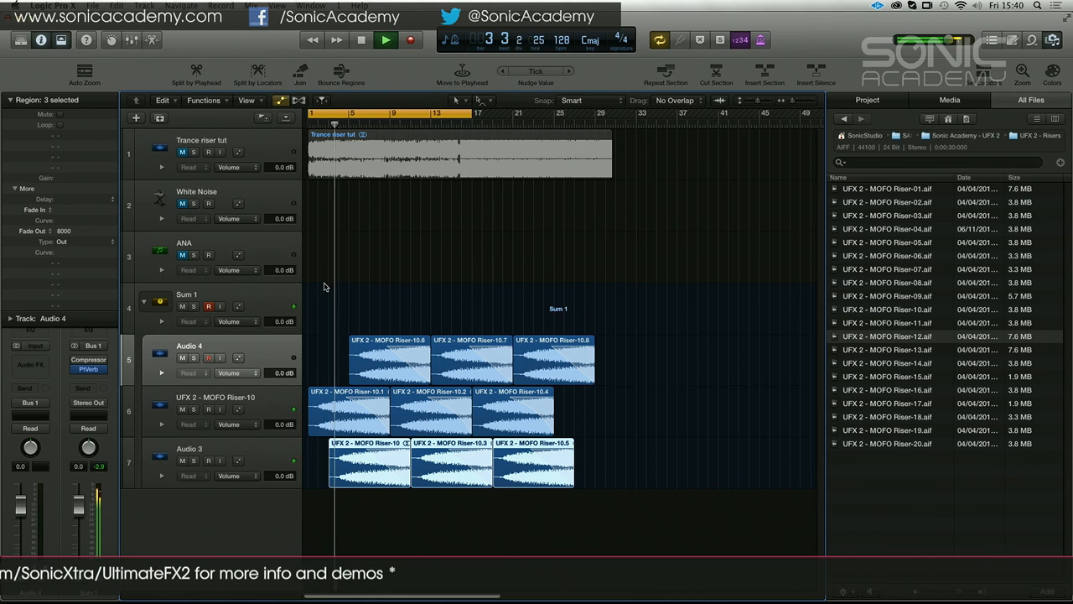
Insert a Channel EQ on the Audio 4 track and enable its high-cut filter at 6300 Hz
{"action": "left_click", "coordinate": [42, 336]}
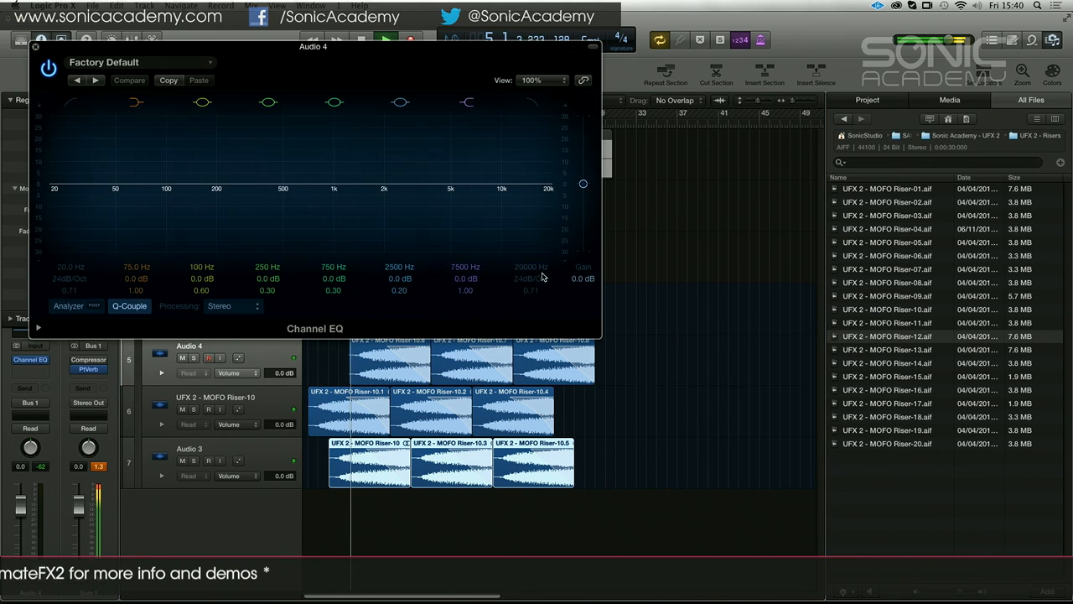
{"action": "left_click", "coordinate": [530, 102]}
{"action": "left_click_drag", "start_coordinate": [533, 267], "coordinate": [532, 302]}
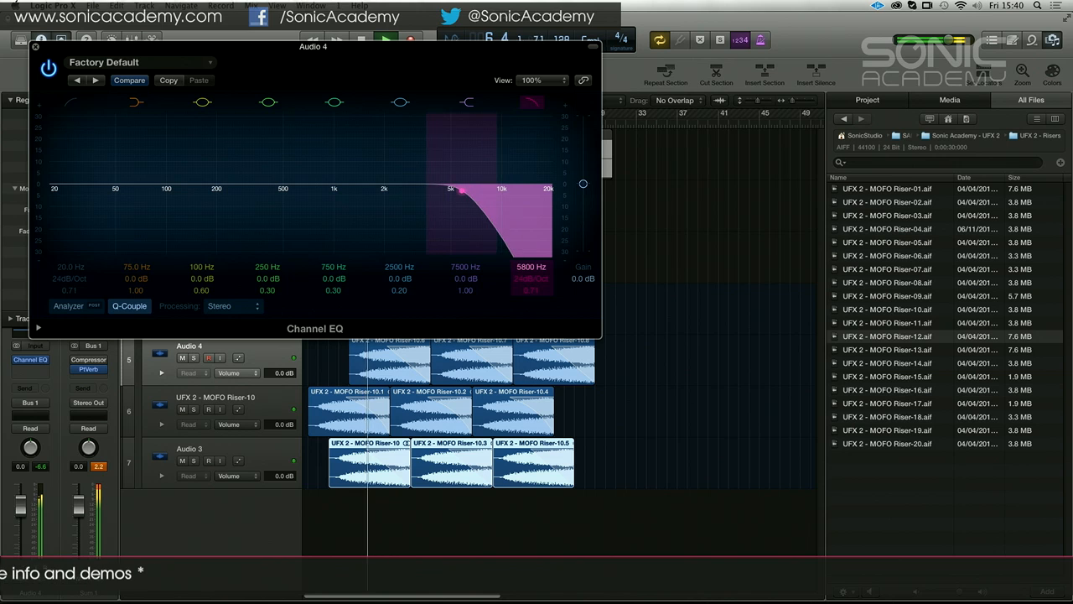
{"action": "left_click", "coordinate": [35, 48]}
Raise the high-cut frequency of the Channel EQ on the Audio 4 track to 11000 Hz
{"action": "double_click", "coordinate": [243, 398]}
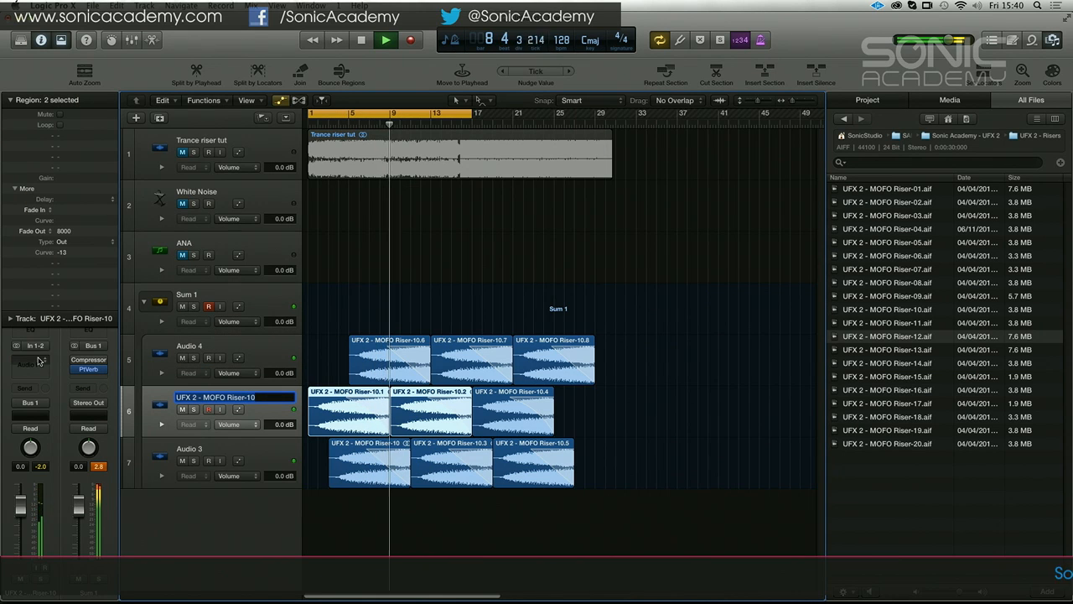
{"action": "key", "text": "shift+Tab"}
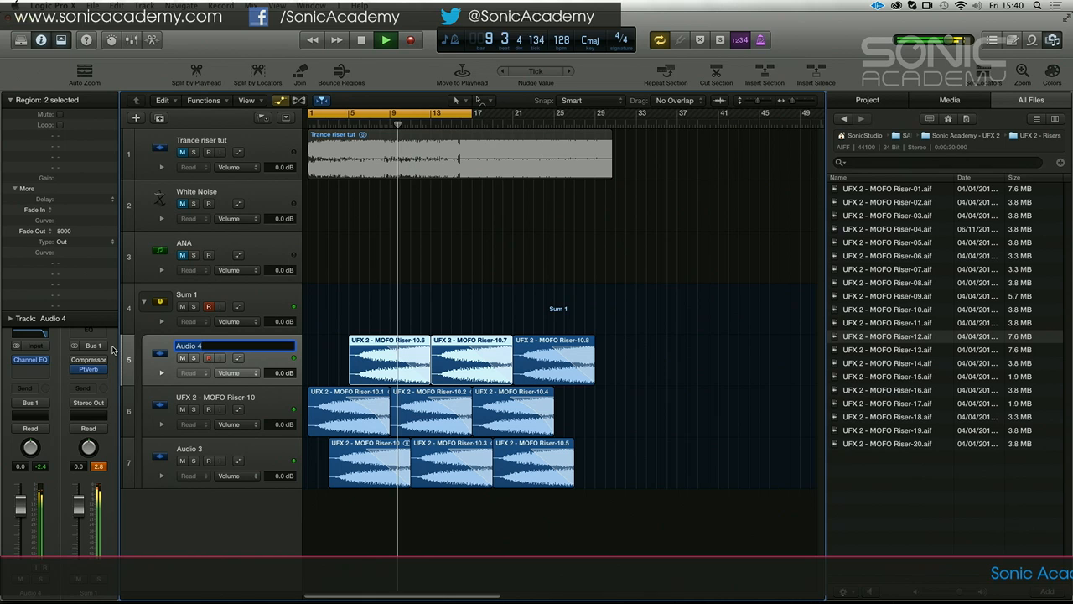
{"action": "left_click", "coordinate": [30, 360]}
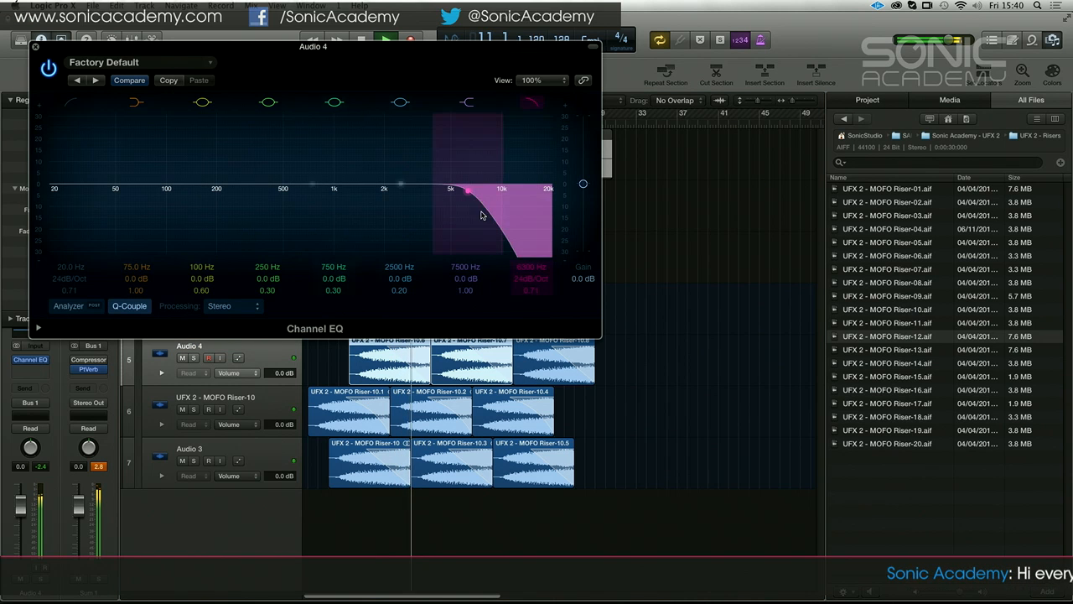
{"action": "left_click_drag", "start_coordinate": [533, 165], "coordinate": [573, 166]}
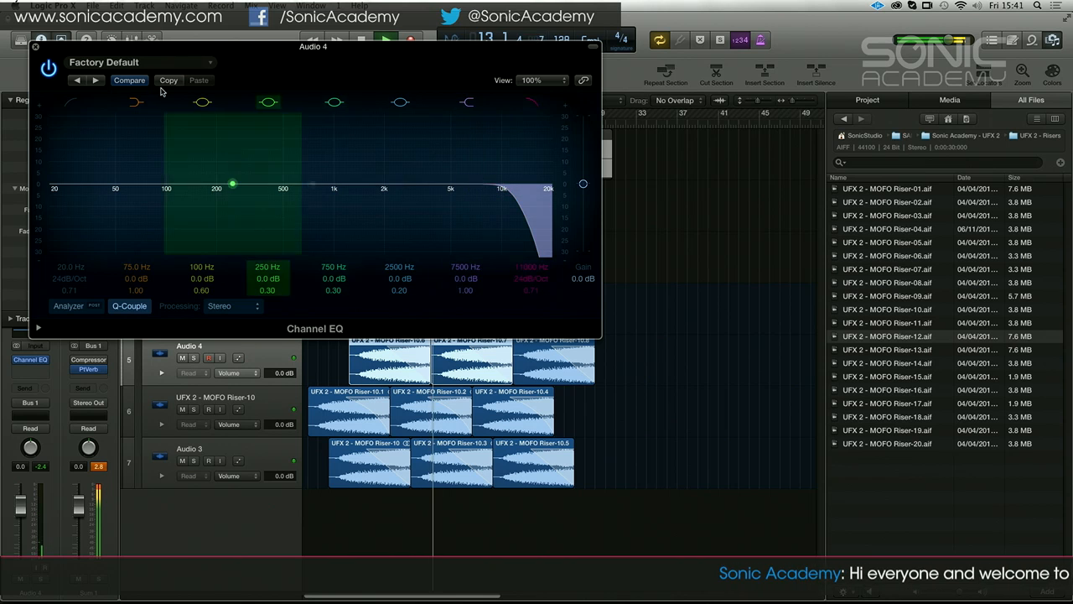
{"action": "left_click", "coordinate": [36, 48]}
Replace the Compressor on the Sum 1 stack with an Echo, set its time to 1/4 and increase the repeat amount
{"action": "left_click", "coordinate": [251, 310]}
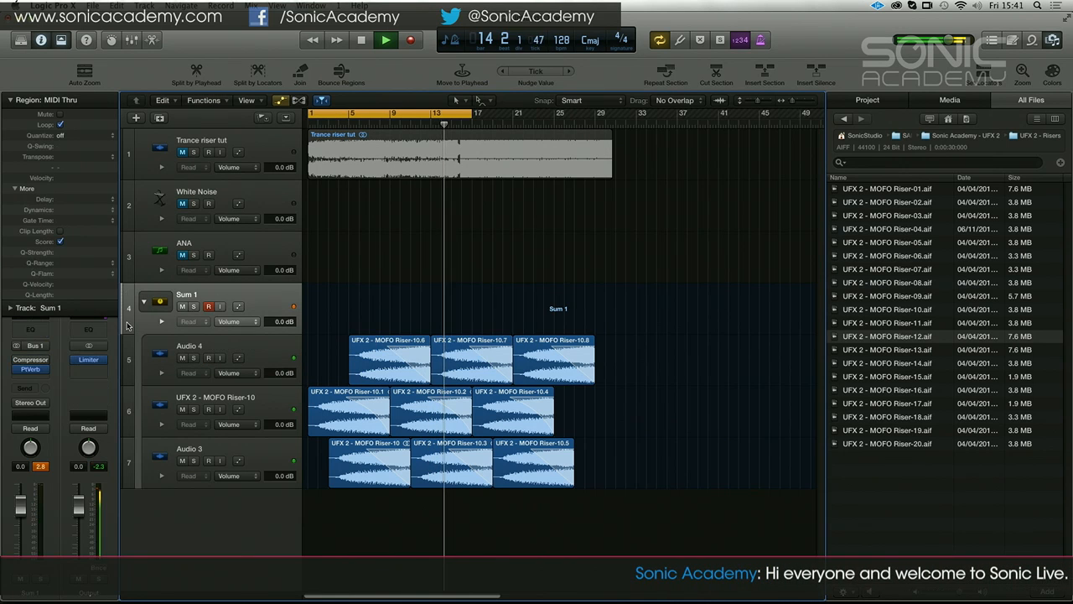
{"action": "left_click", "coordinate": [47, 361]}
{"action": "mouse_move", "coordinate": [50, 401]}
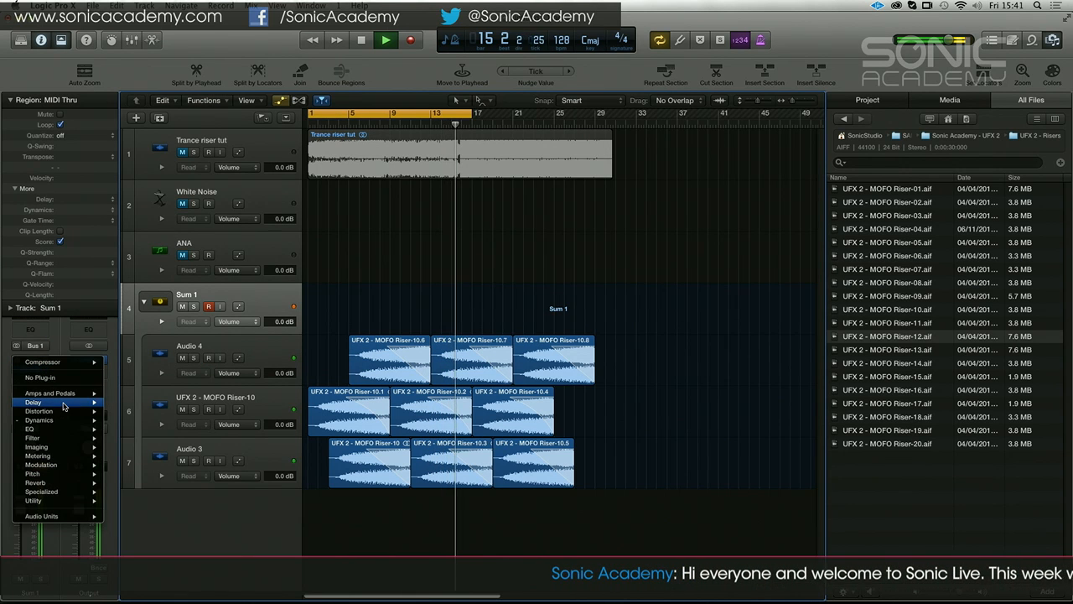
{"action": "mouse_move", "coordinate": [143, 411]}
{"action": "left_click", "coordinate": [208, 411]}
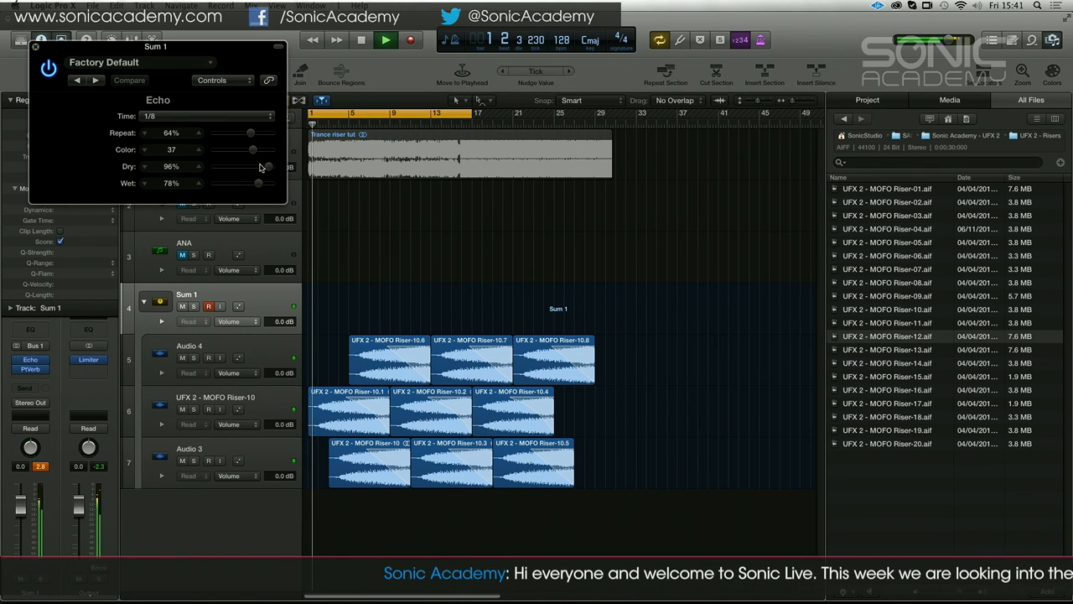
{"action": "left_click", "coordinate": [239, 117]}
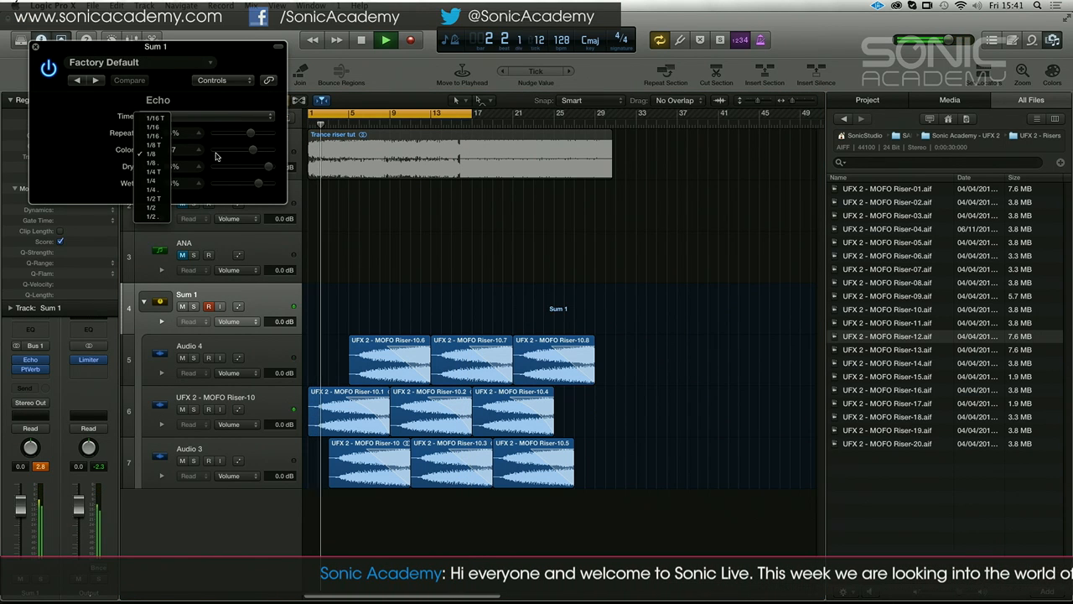
{"action": "left_click", "coordinate": [151, 178]}
{"action": "left_click_drag", "start_coordinate": [252, 133], "coordinate": [262, 134]}
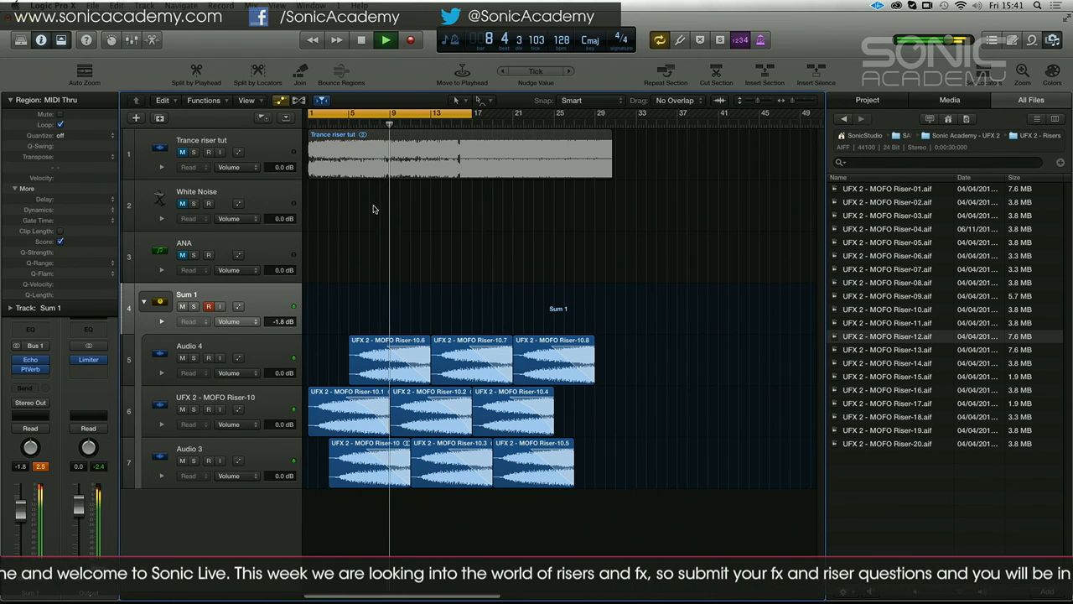
Shorten the cycle range to eight bars, move it to bars 9 to 17 and audition the looped riser
{"action": "left_click", "coordinate": [395, 119]}
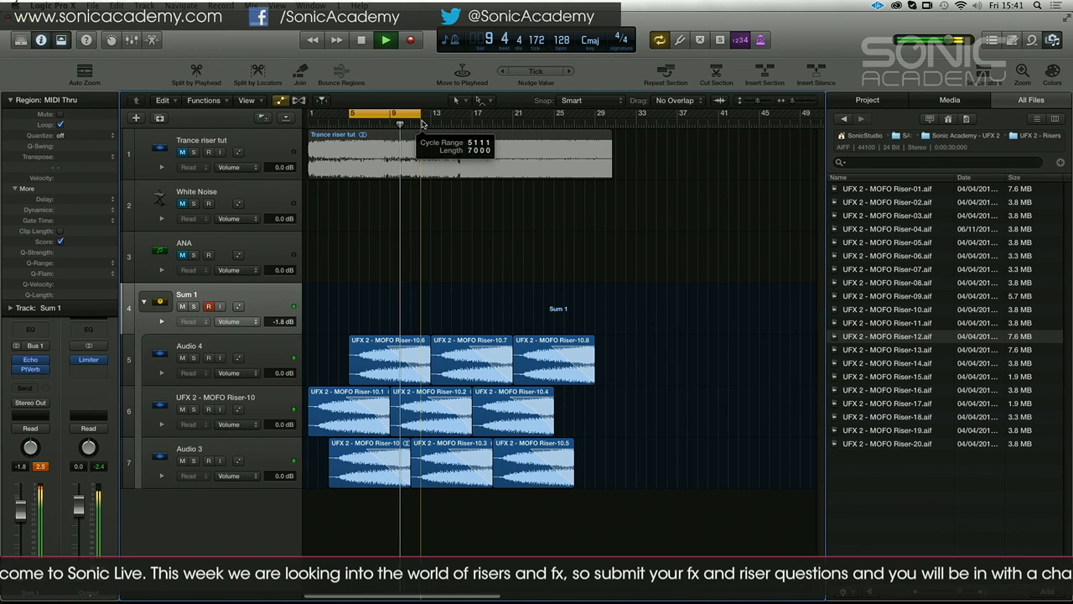
{"action": "key", "text": "space"}
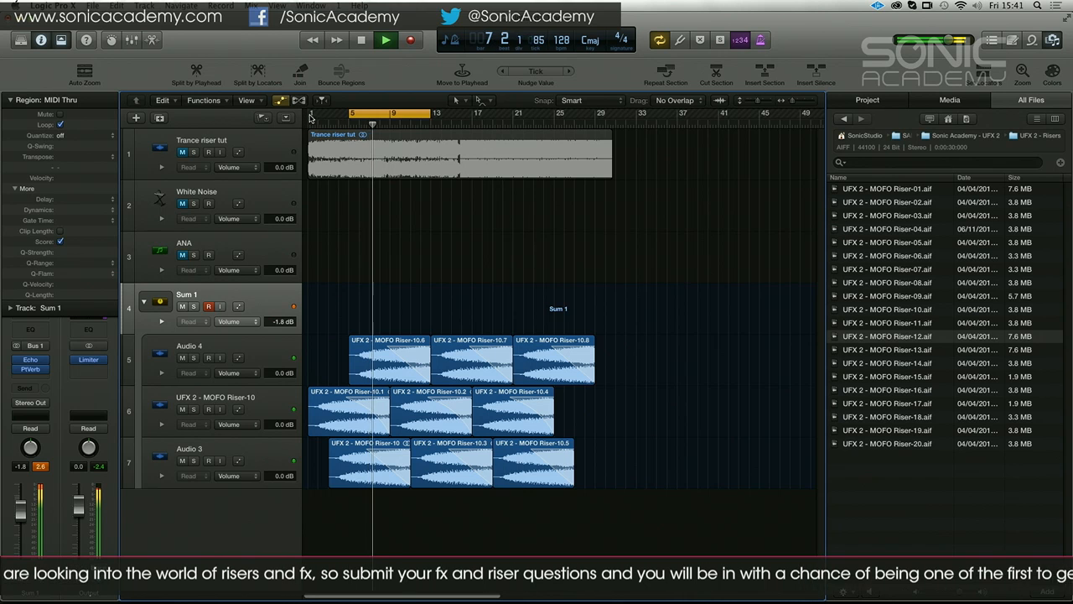
{"action": "left_click_drag", "start_coordinate": [390, 114], "coordinate": [433, 115]}
{"action": "key", "text": "space"}
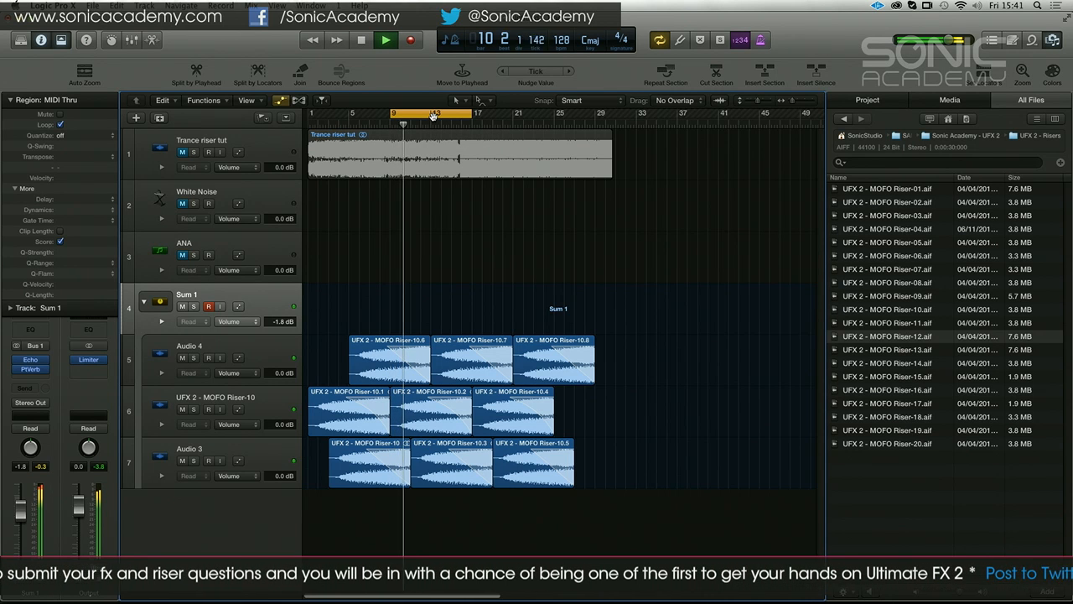
{"action": "key", "text": "space"}
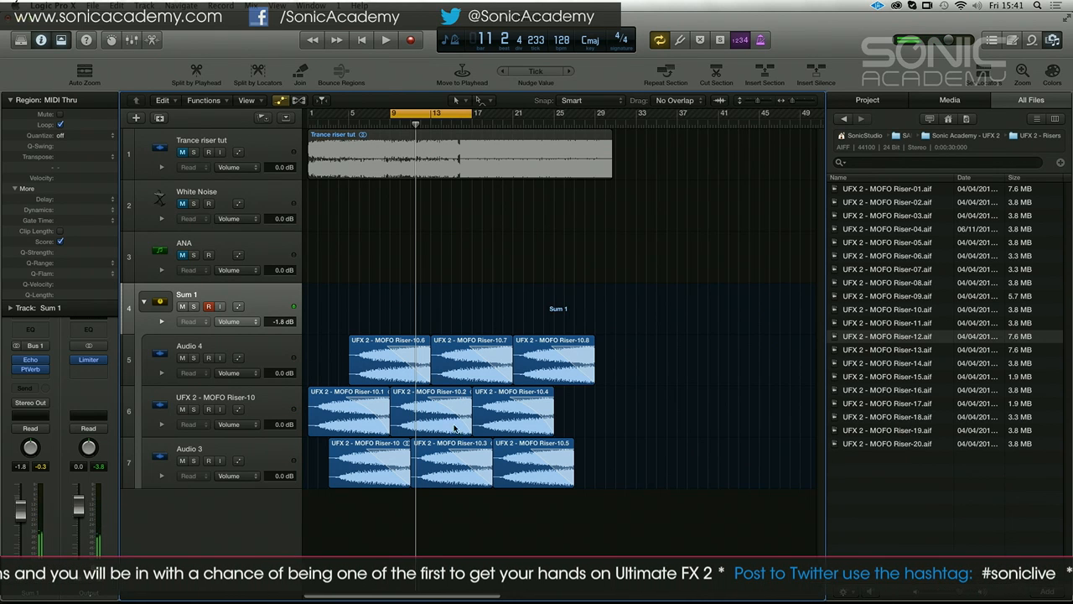
{"action": "key", "text": "space"}
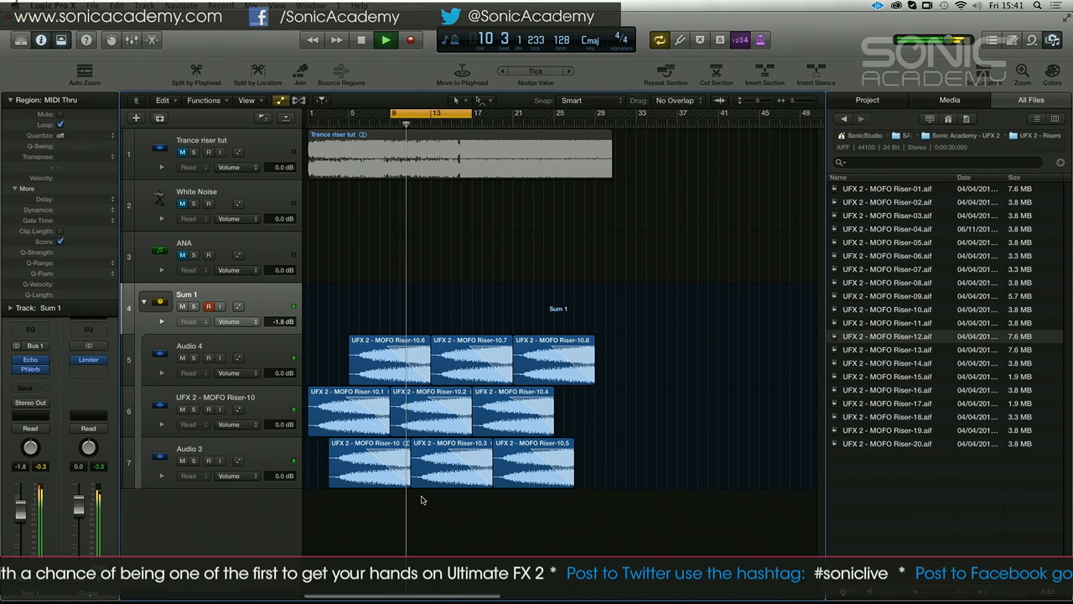
Copy the three Audio 3 regions to a new track starting at bar 4 and move that track into the stack below Audio 4
{"action": "left_click_drag", "start_coordinate": [588, 504], "coordinate": [371, 455]}
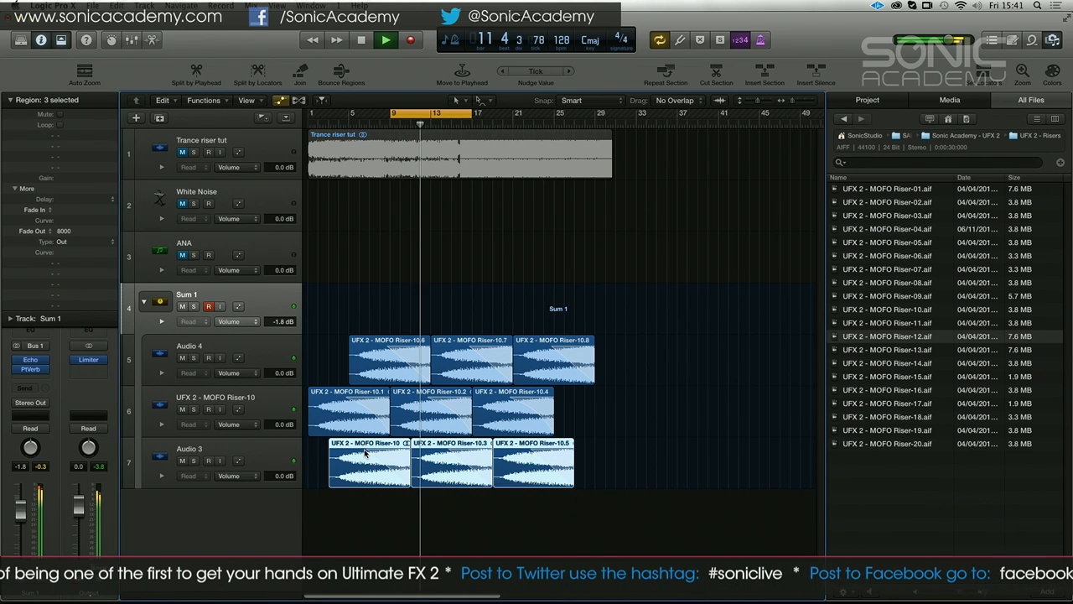
{"action": "double_click", "coordinate": [247, 505]}
{"action": "left_click_drag", "start_coordinate": [625, 512], "coordinate": [369, 509]}
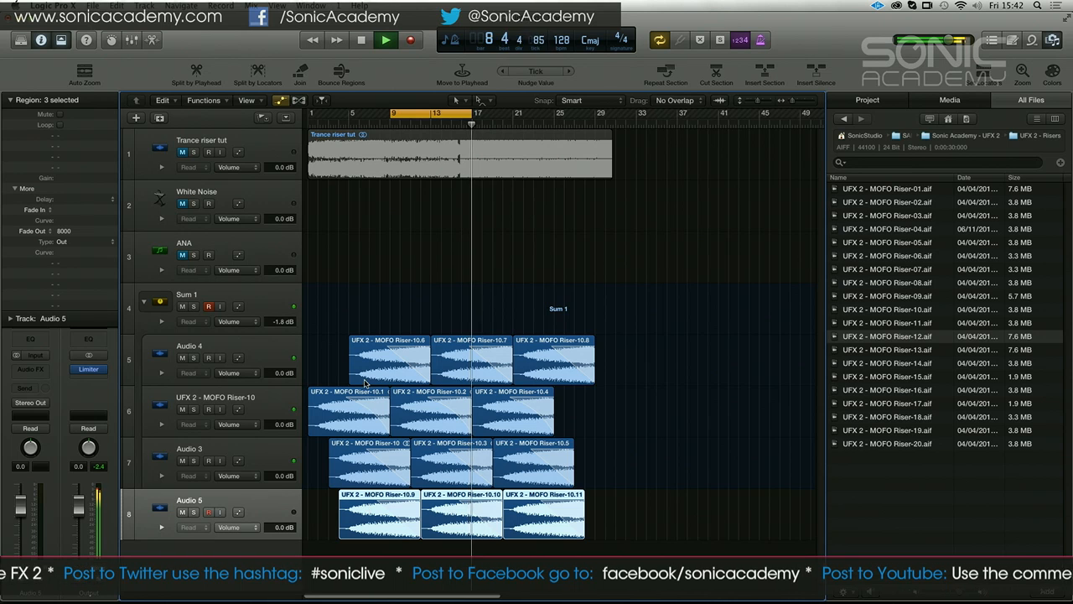
{"action": "left_click_drag", "start_coordinate": [256, 503], "coordinate": [257, 392]}
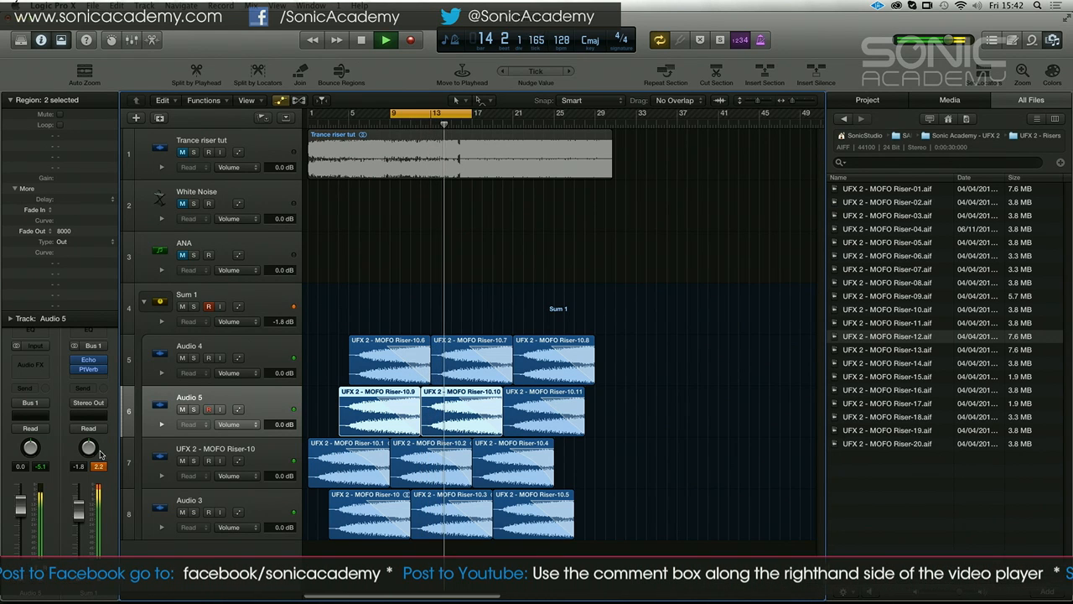
Lower the Sum 1 volume to -3.4 dB and insert a stereo Compressor after its PtVerb
{"action": "left_click_drag", "start_coordinate": [82, 508], "coordinate": [81, 513]}
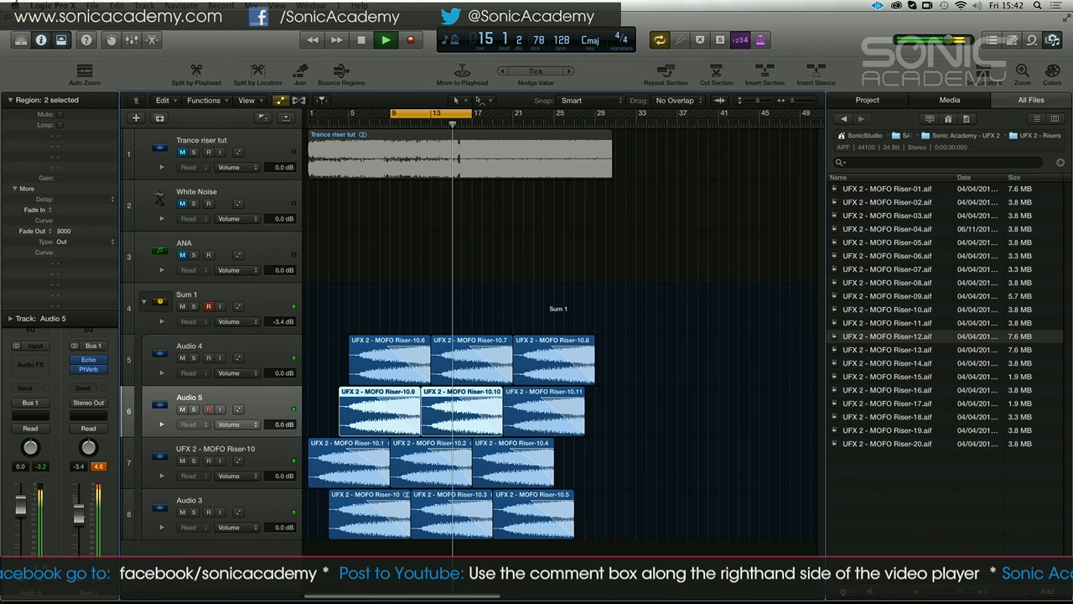
{"action": "left_click", "coordinate": [98, 379]}
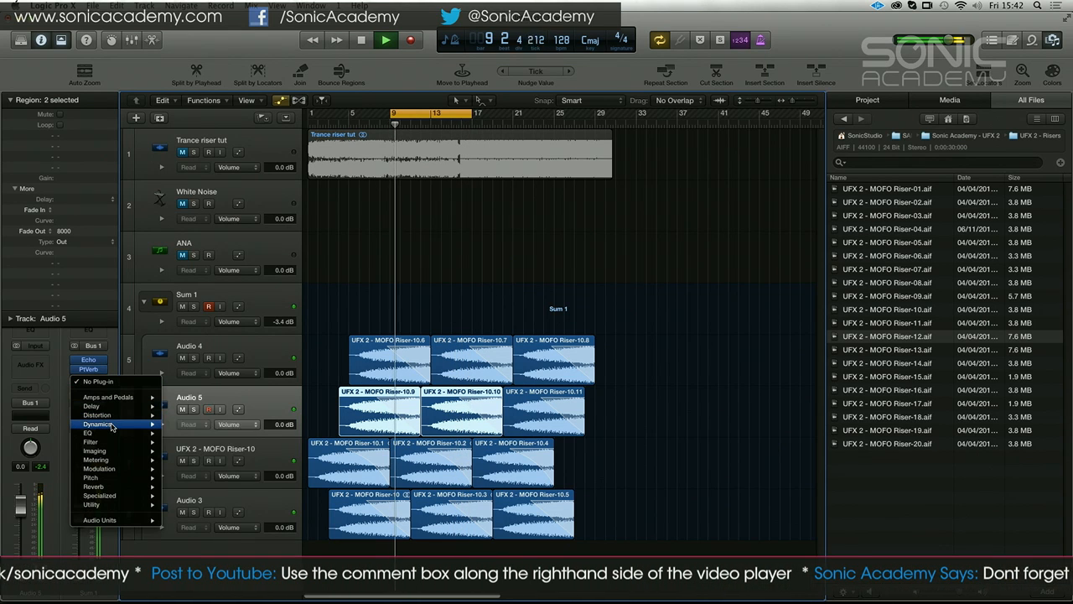
{"action": "mouse_move", "coordinate": [112, 425]}
{"action": "mouse_move", "coordinate": [206, 432]}
{"action": "left_click", "coordinate": [279, 434]}
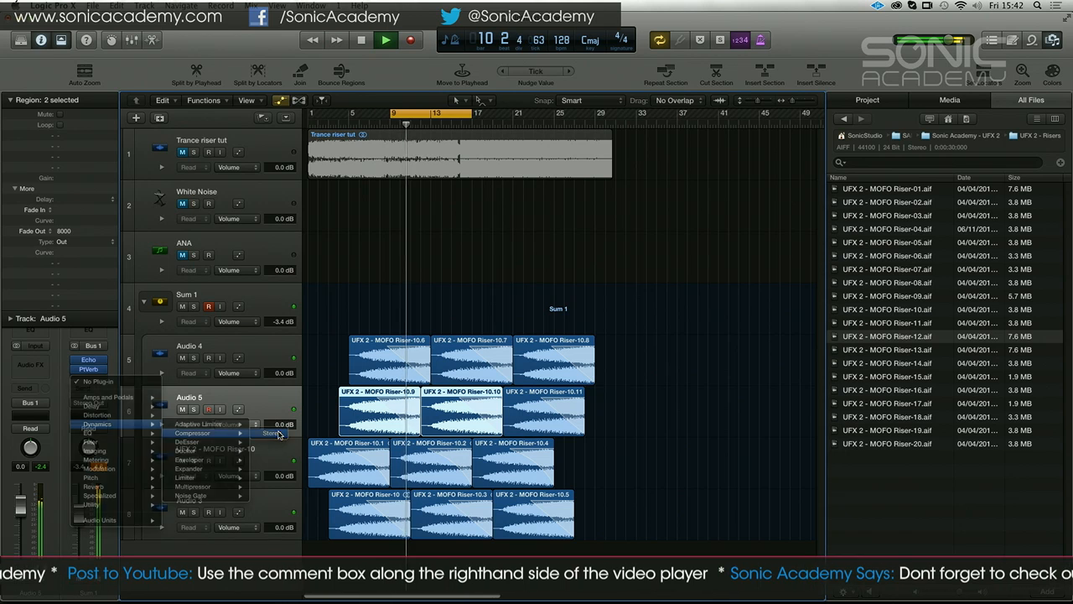
Set the Sum 1 Compressor to a 2.8:1 ratio, -10.5 dB threshold, 2.0 dB gain and 100 ms release
{"action": "left_click_drag", "start_coordinate": [234, 152], "coordinate": [269, 161]}
{"action": "left_click_drag", "start_coordinate": [59, 207], "coordinate": [73, 208]}
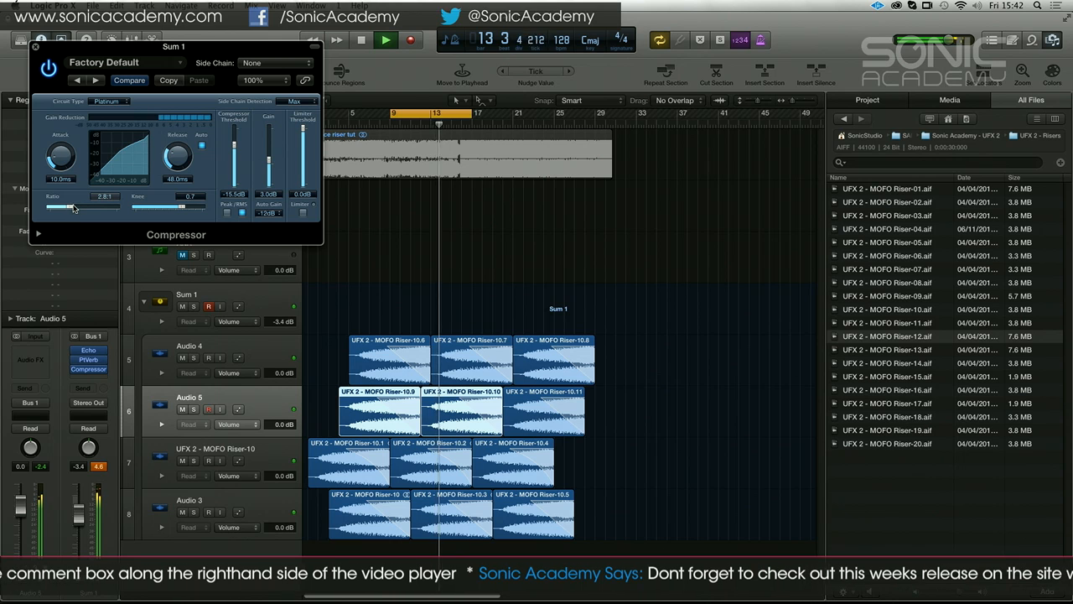
{"action": "left_click_drag", "start_coordinate": [235, 153], "coordinate": [238, 143]}
{"action": "left_click_drag", "start_coordinate": [178, 157], "coordinate": [179, 151]}
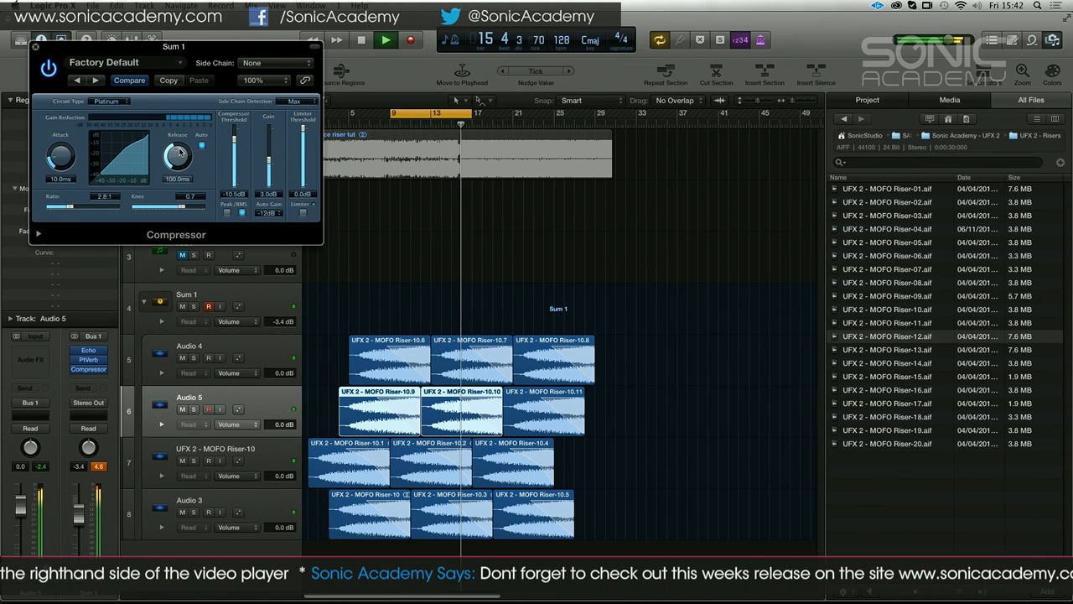
{"action": "left_click", "coordinate": [36, 47]}
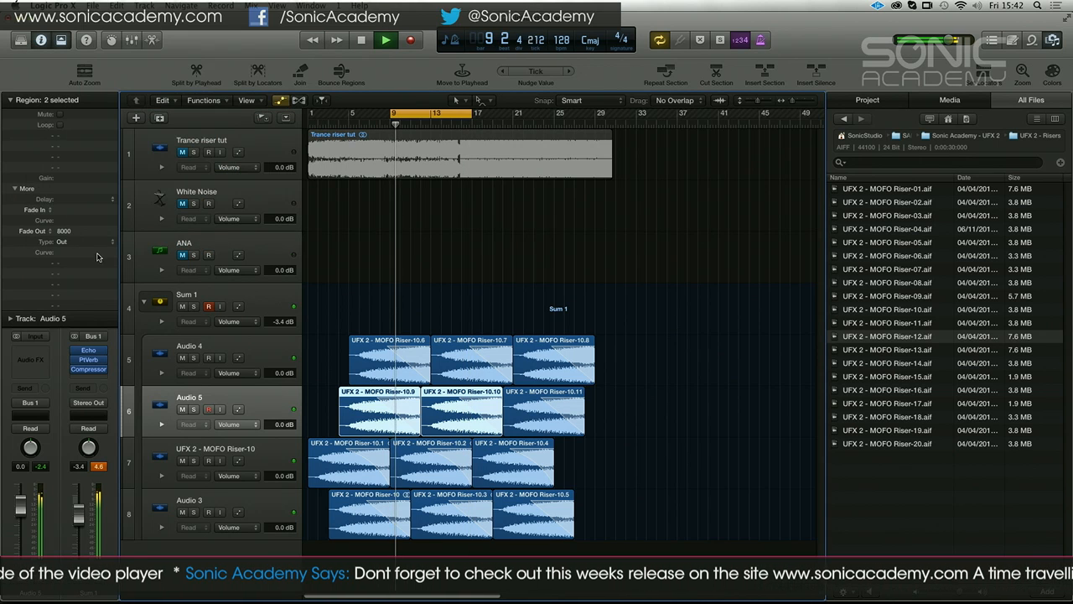
Swap the Compressor and Echo in the Sum 1 effects chain and insert a stereo Single Band EQ after the Echo
{"action": "left_click_drag", "start_coordinate": [92, 368], "coordinate": [90, 350]}
{"action": "left_click", "coordinate": [89, 378]}
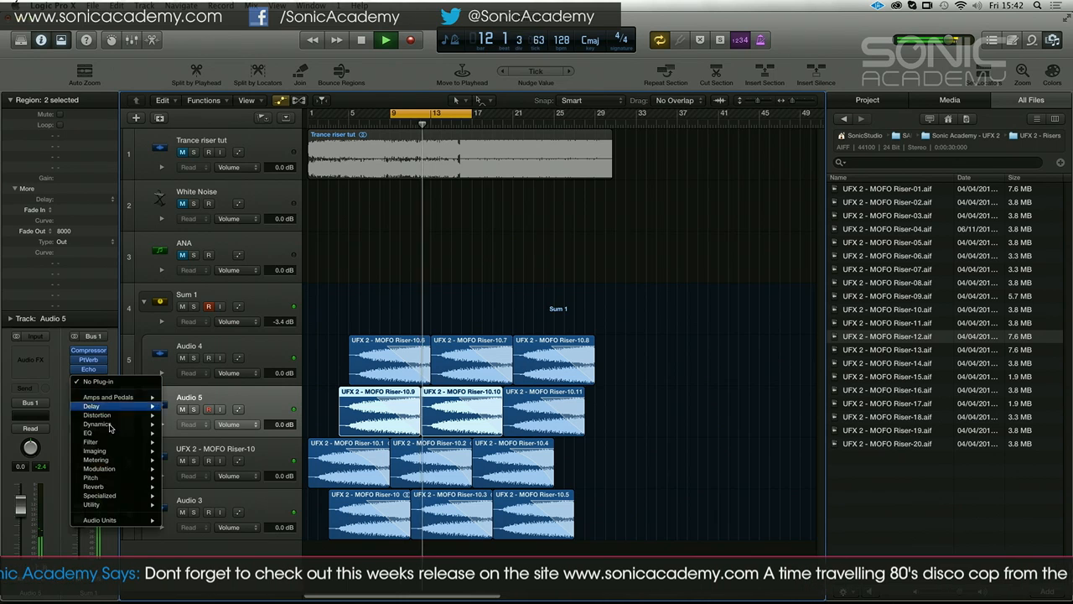
{"action": "mouse_move", "coordinate": [126, 432]}
{"action": "mouse_move", "coordinate": [219, 459]}
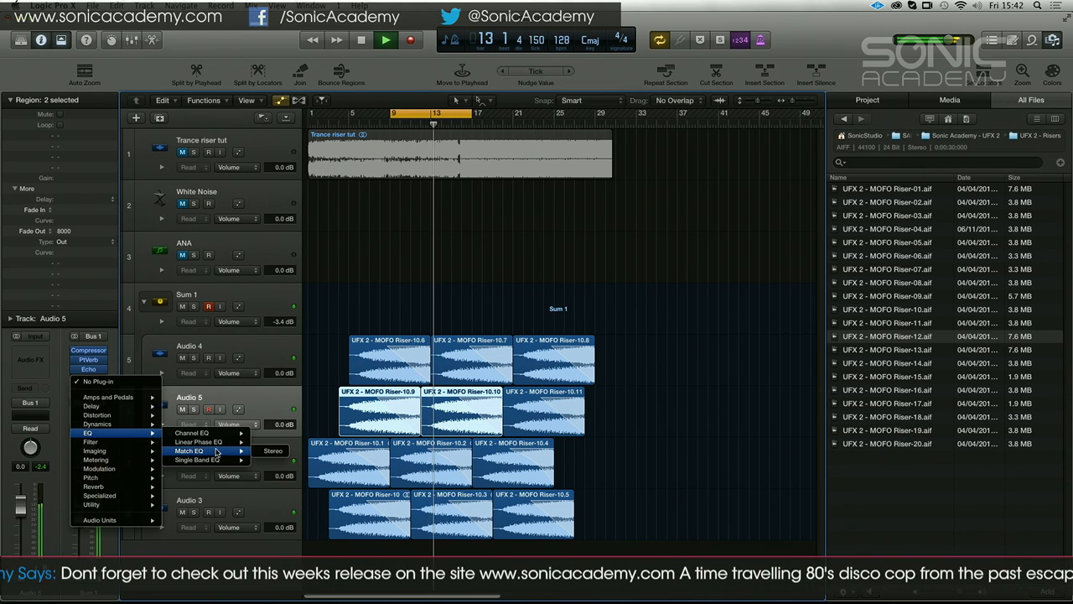
{"action": "left_click", "coordinate": [269, 461]}
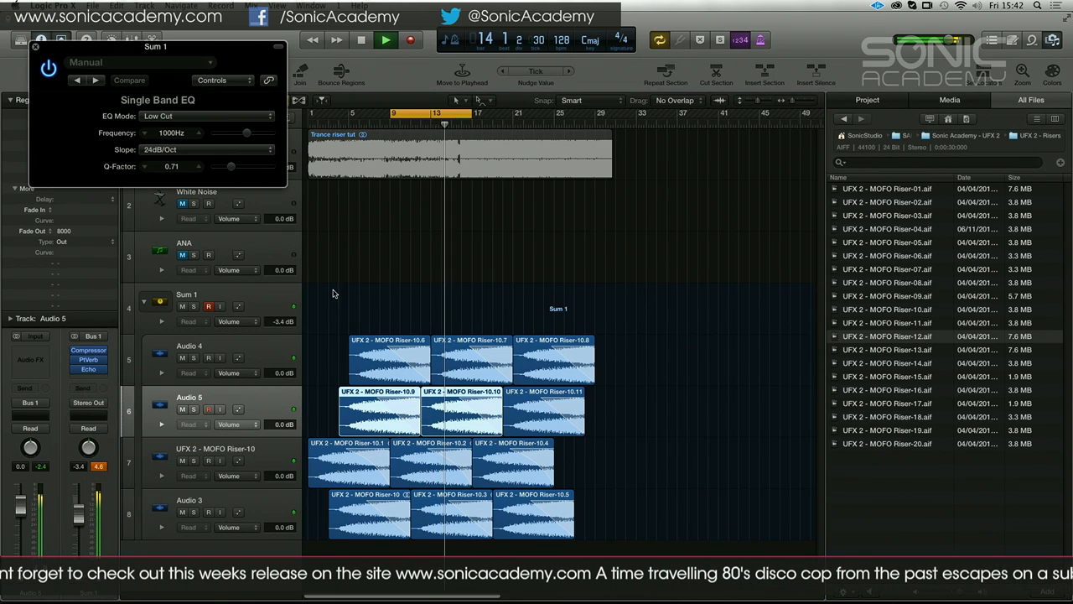
Change the mode of the Sum 1 Single Band EQ, raise its frequency and stop playback
{"action": "left_click", "coordinate": [243, 116]}
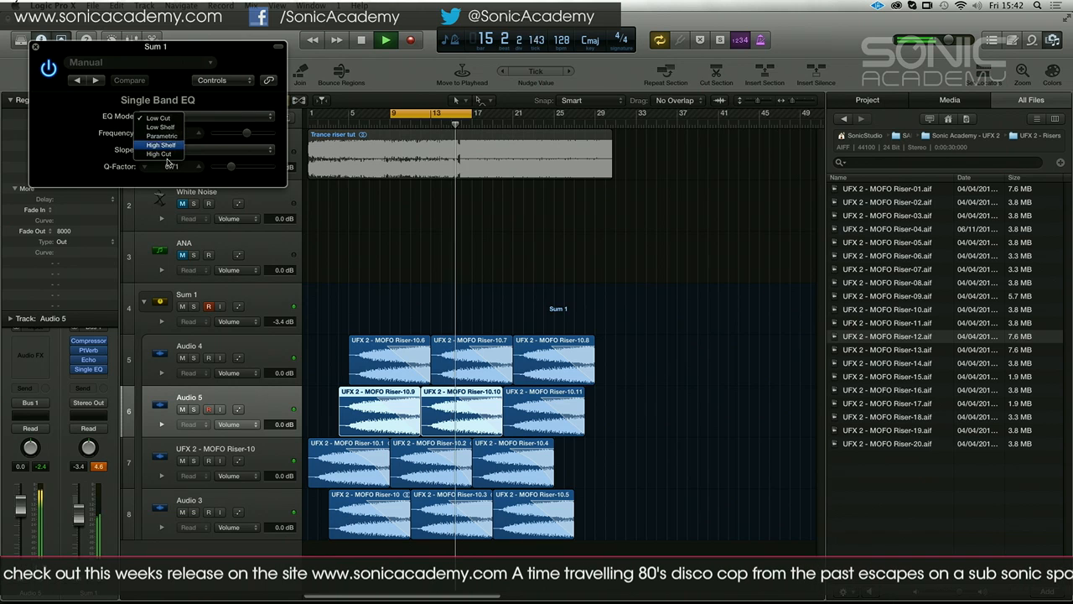
{"action": "left_click", "coordinate": [180, 127]}
{"action": "left_click_drag", "start_coordinate": [238, 139], "coordinate": [270, 143]}
{"action": "key", "text": "space"}
{"action": "left_click", "coordinate": [35, 47]}
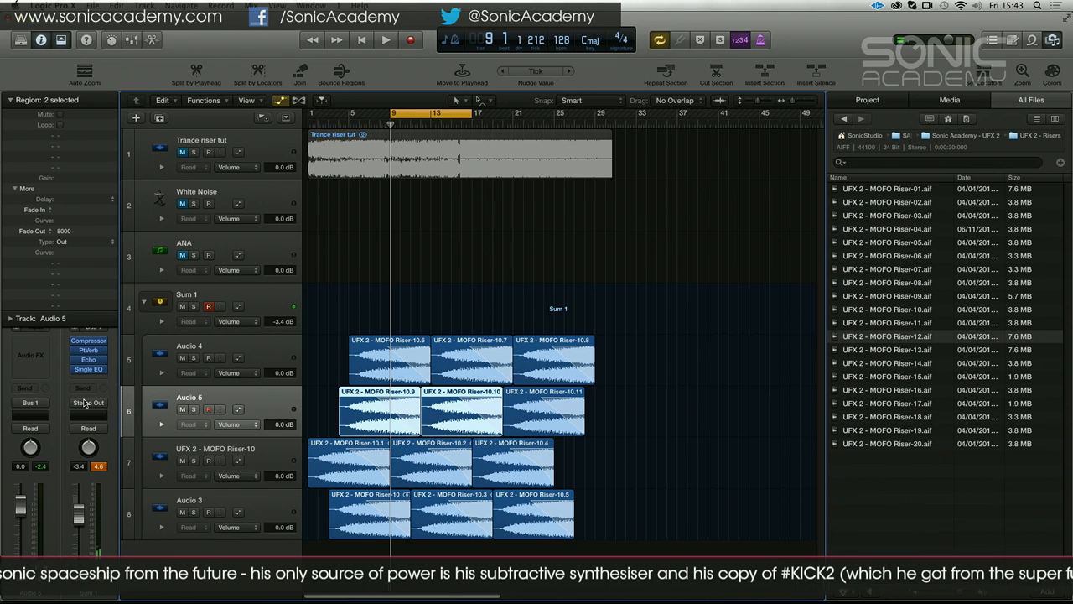
Preview the samples UFX 2 - MOFO Riser-13, Riser-09 and Riser-08 in the file browser
{"action": "left_click", "coordinate": [925, 349]}
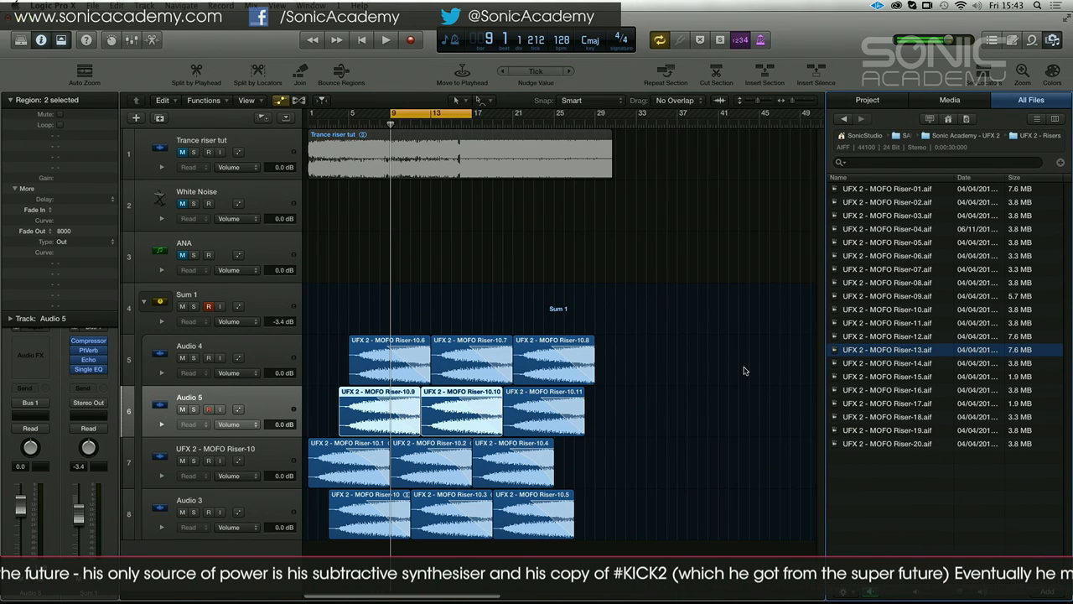
{"action": "left_click", "coordinate": [889, 297]}
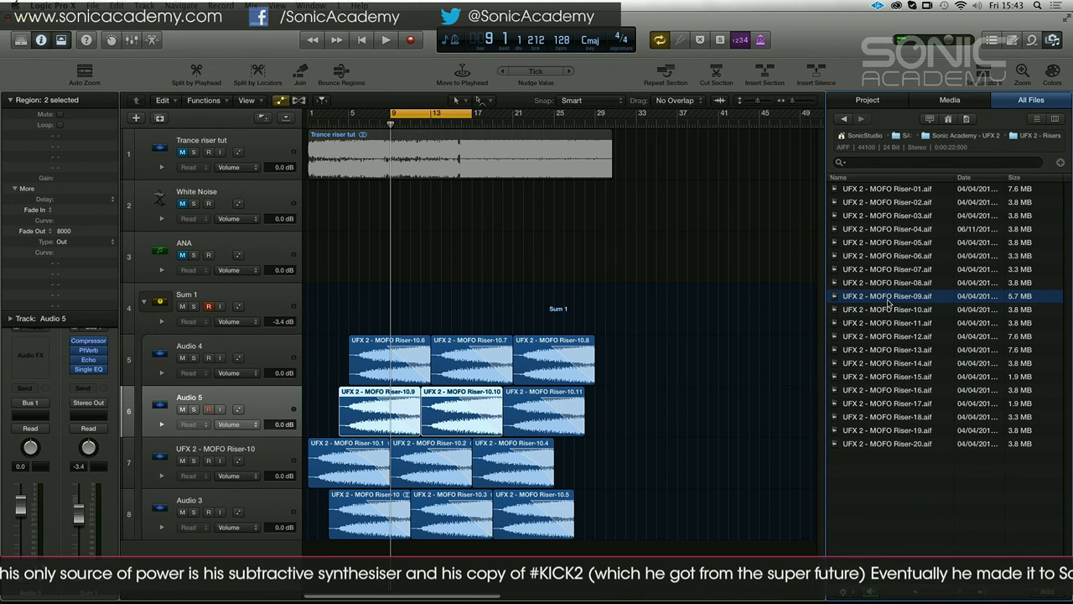
{"action": "left_click", "coordinate": [886, 284]}
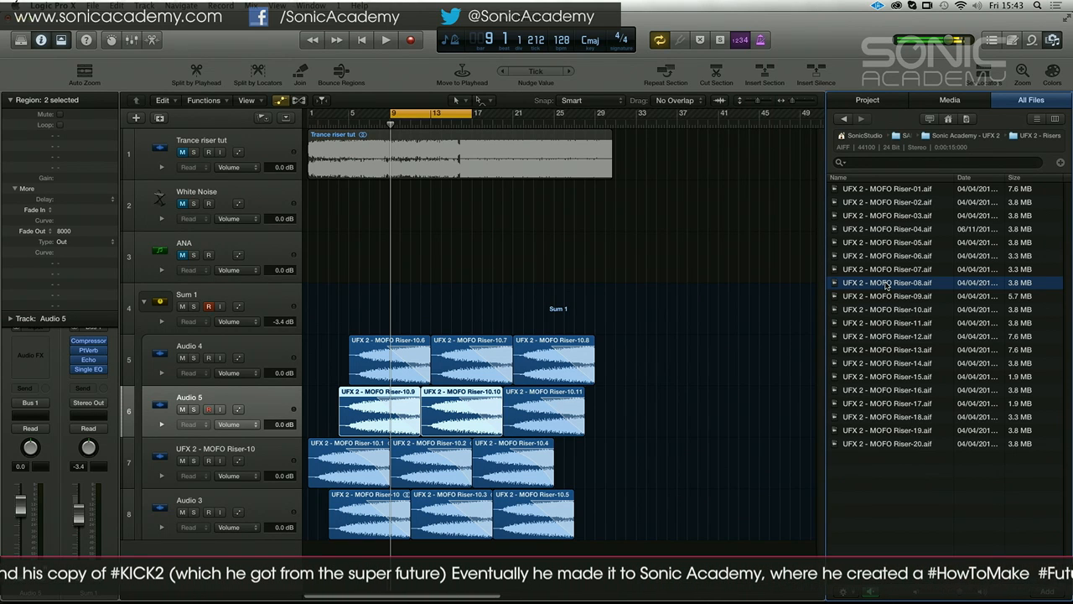
Collapse and mute the Sum 1 stack, and place UFX 2 - MOFO Riser-08.aif on a new track at bar 1
{"action": "left_click_drag", "start_coordinate": [666, 355], "coordinate": [318, 470]}
{"action": "left_click", "coordinate": [145, 304]}
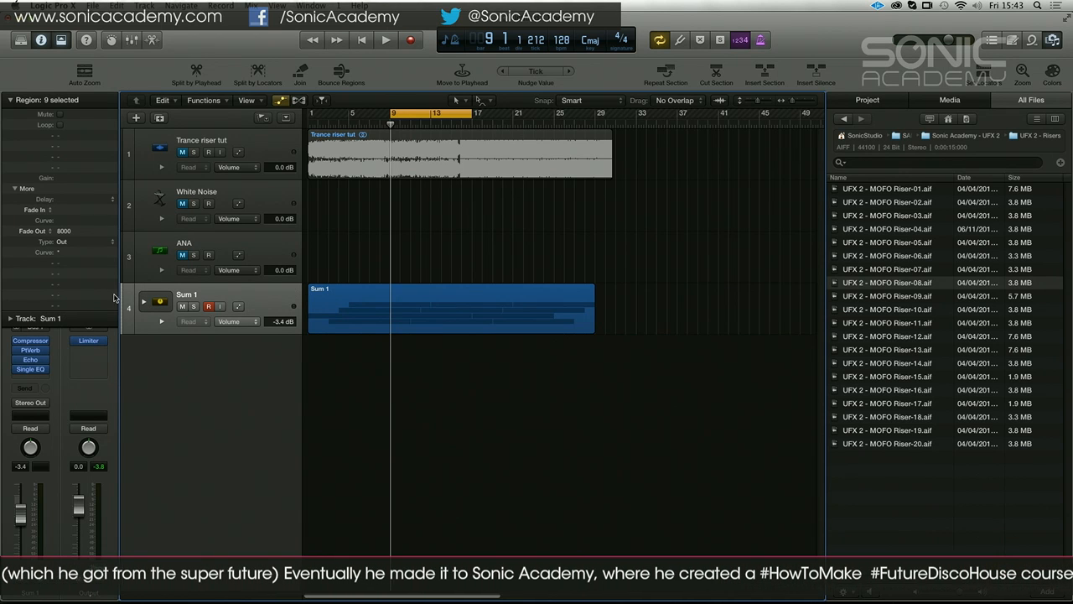
{"action": "left_click", "coordinate": [180, 307]}
{"action": "left_click_drag", "start_coordinate": [863, 289], "coordinate": [265, 363]}
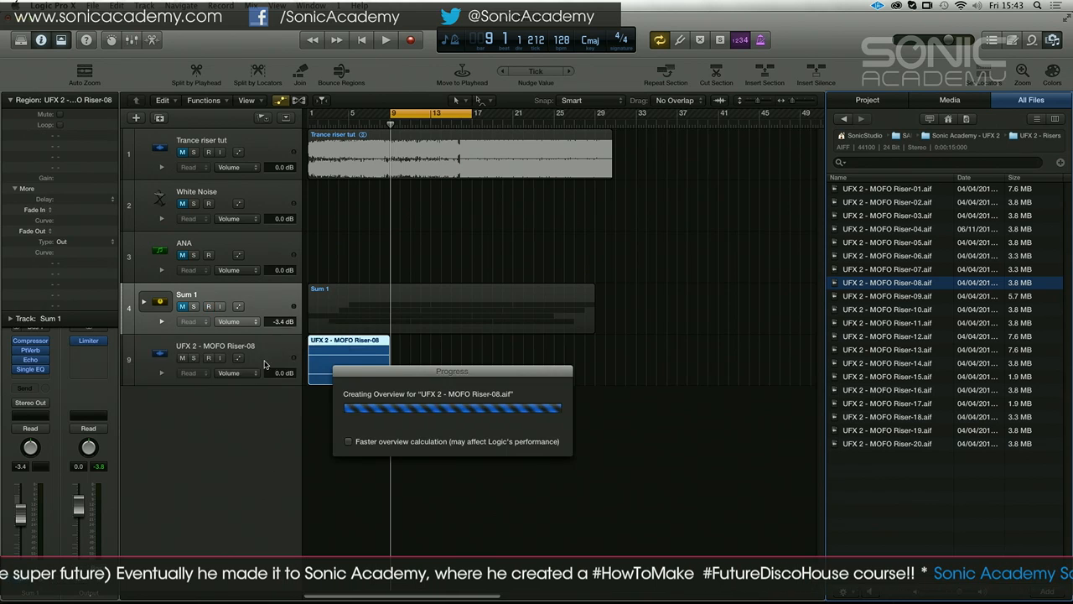
Apply a fade-out of 8000 to the UFX 2 - MOFO Riser-08 region and add a new audio track below it
{"action": "left_click", "coordinate": [343, 344]}
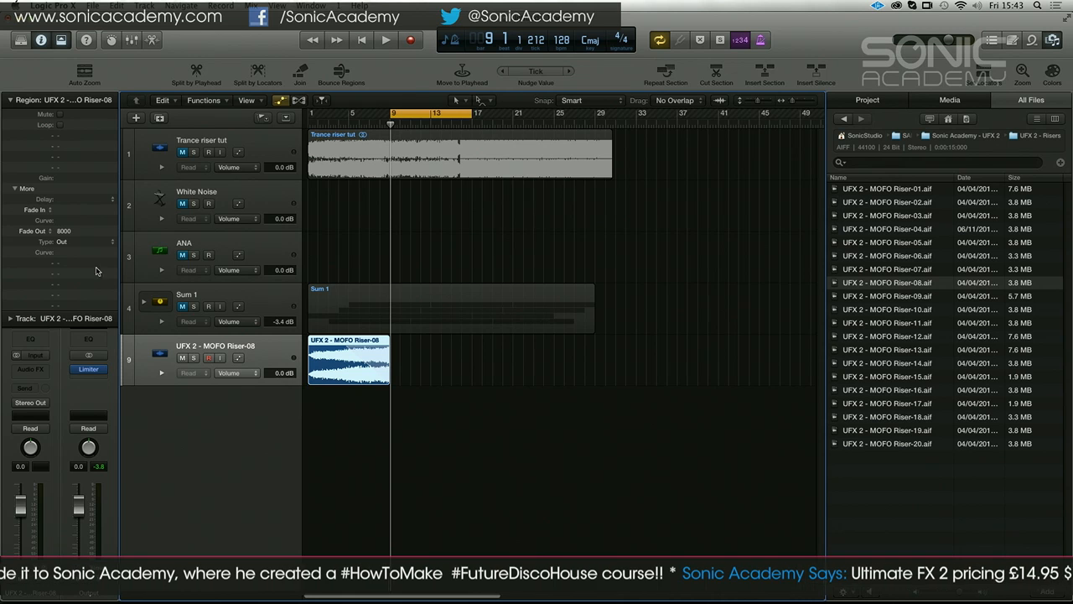
{"action": "double_click", "coordinate": [240, 410]}
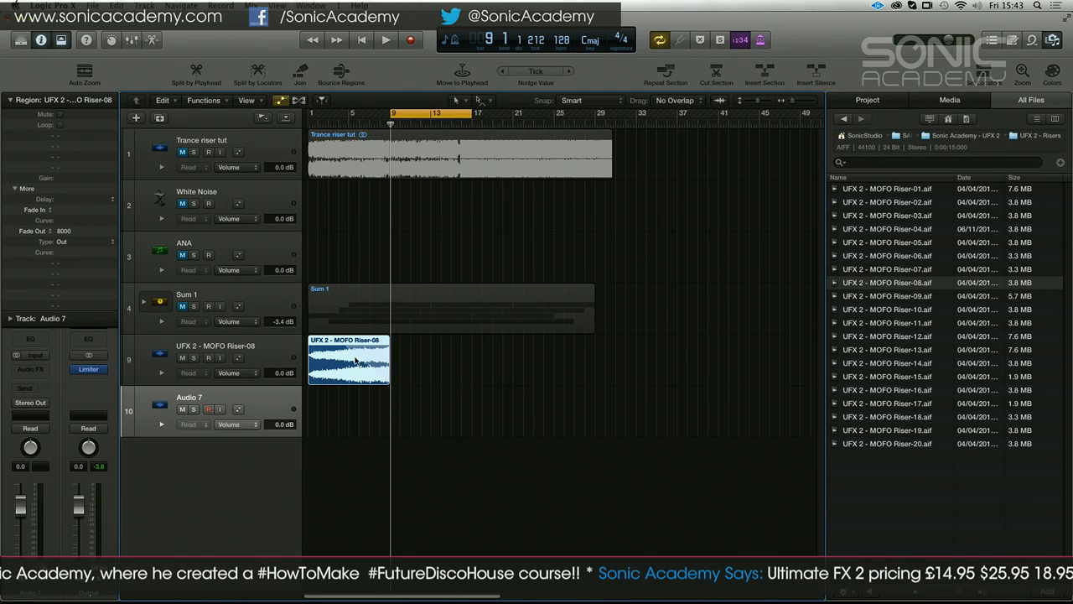
Copy the Riser-08 region onto four new audio tracks, Audio 7 to Audio 10, each copy starting one bar after the previous
{"action": "left_click_drag", "start_coordinate": [355, 362], "coordinate": [350, 340]}
{"action": "double_click", "coordinate": [257, 492]}
{"action": "left_click_drag", "start_coordinate": [359, 411], "coordinate": [364, 501]}
{"action": "double_click", "coordinate": [245, 513]}
{"action": "key", "text": "super+z"}
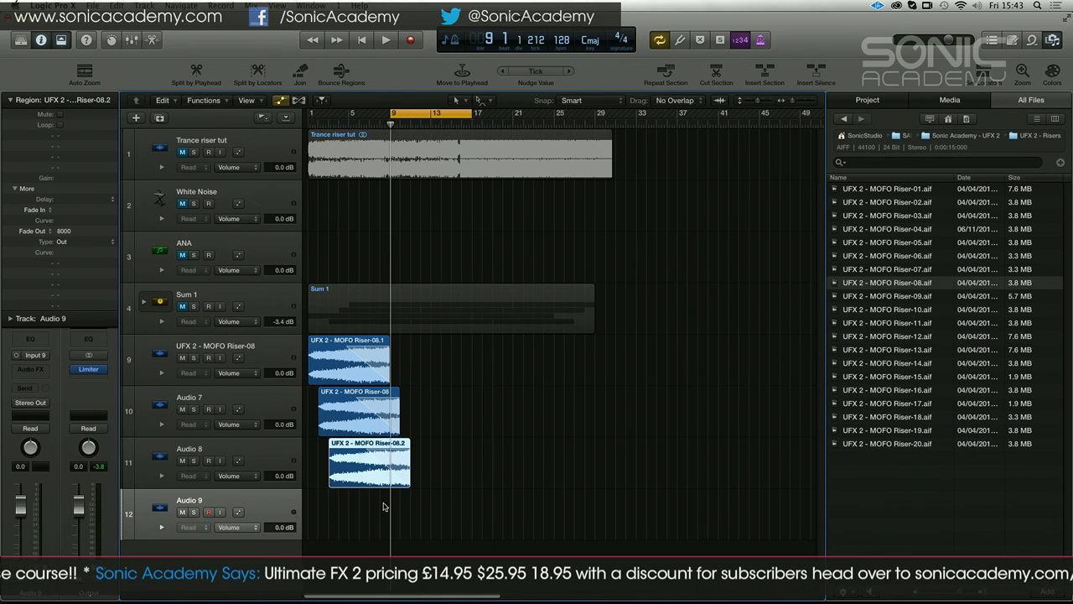
{"action": "left_click_drag", "start_coordinate": [355, 457], "coordinate": [378, 559]}
{"action": "double_click", "coordinate": [269, 556]}
Duplicate all five staggered riser regions directly behind the originals, starting from bar 9, and set the cycle range to bars 1 to 17
{"action": "left_click_drag", "start_coordinate": [451, 560], "coordinate": [433, 358]}
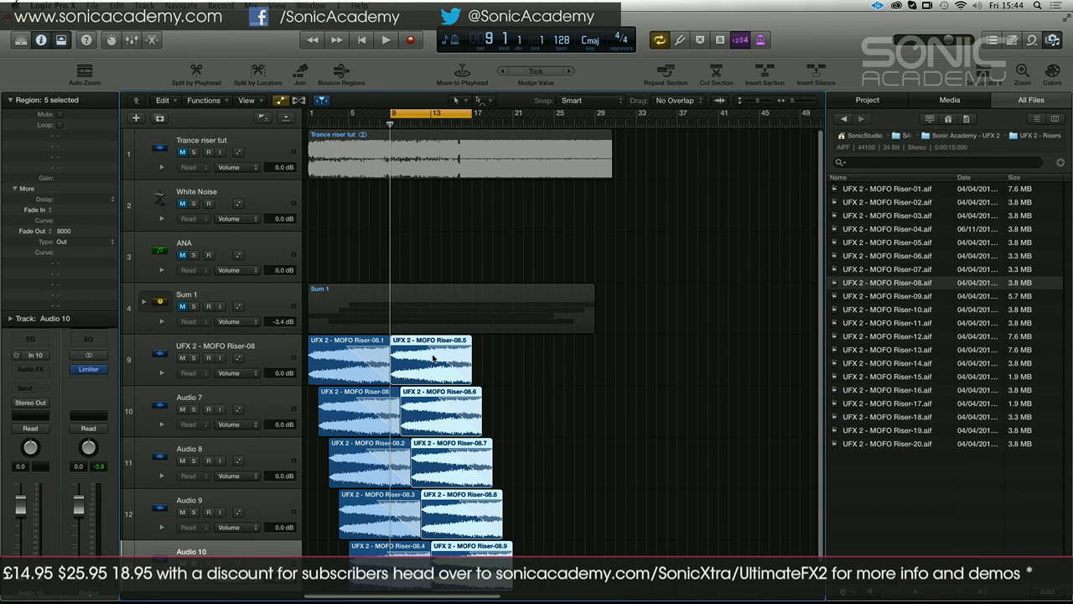
{"action": "left_click_drag", "start_coordinate": [310, 115], "coordinate": [469, 115]}
Select the five riser tracks from UFX 2 - MOFO Riser-08 to Audio 10 and lower their volumes together to -4.0 dB
{"action": "left_click", "coordinate": [289, 356]}
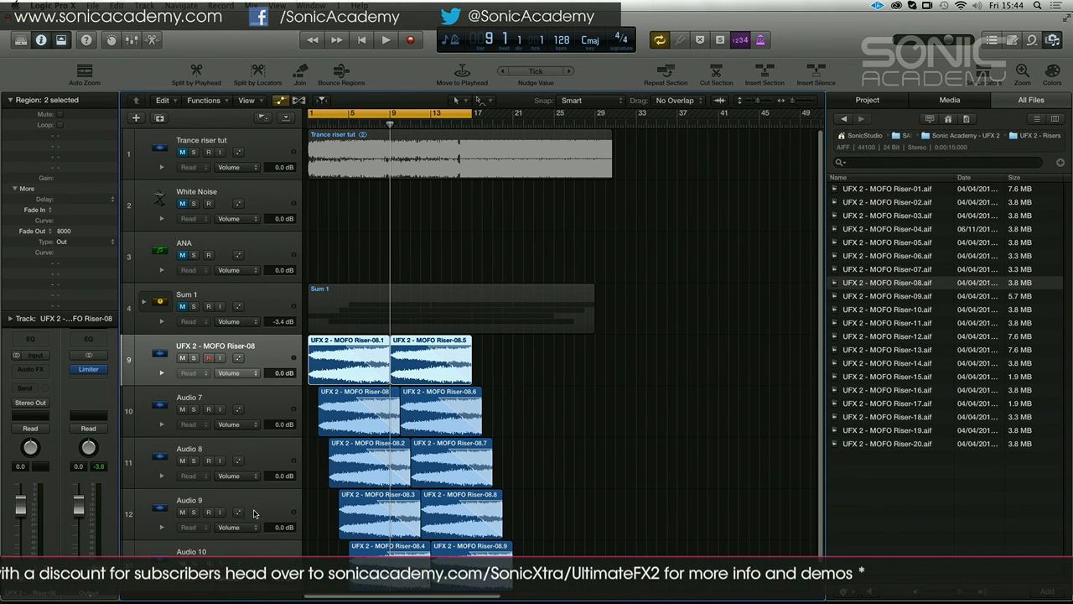
{"action": "left_click_drag", "start_coordinate": [251, 405], "coordinate": [149, 530]}
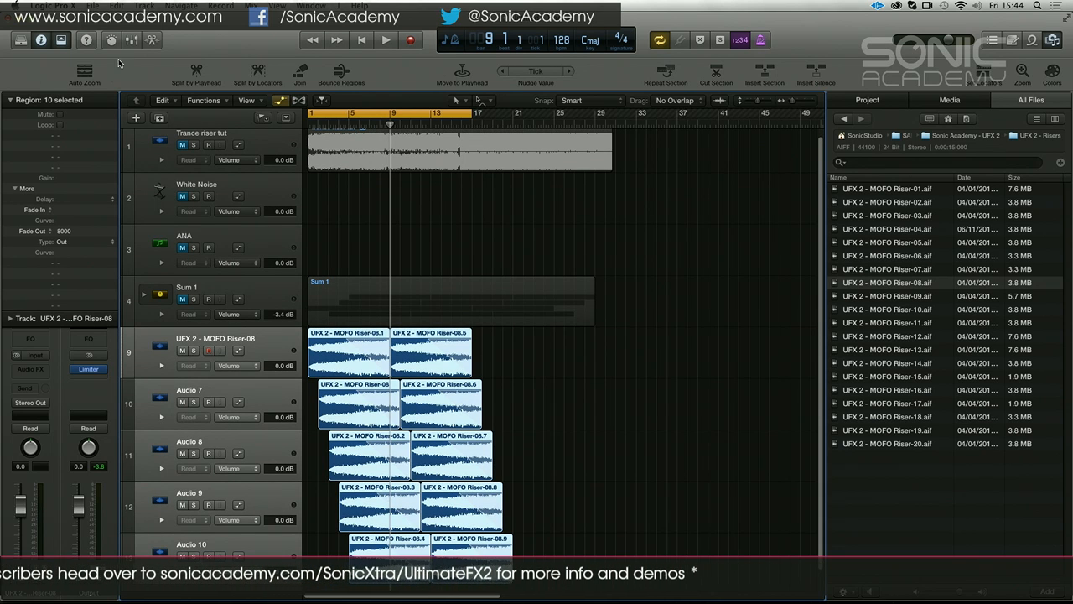
{"action": "left_click", "coordinate": [132, 39]}
{"action": "left_click_drag", "start_coordinate": [361, 500], "coordinate": [360, 513]}
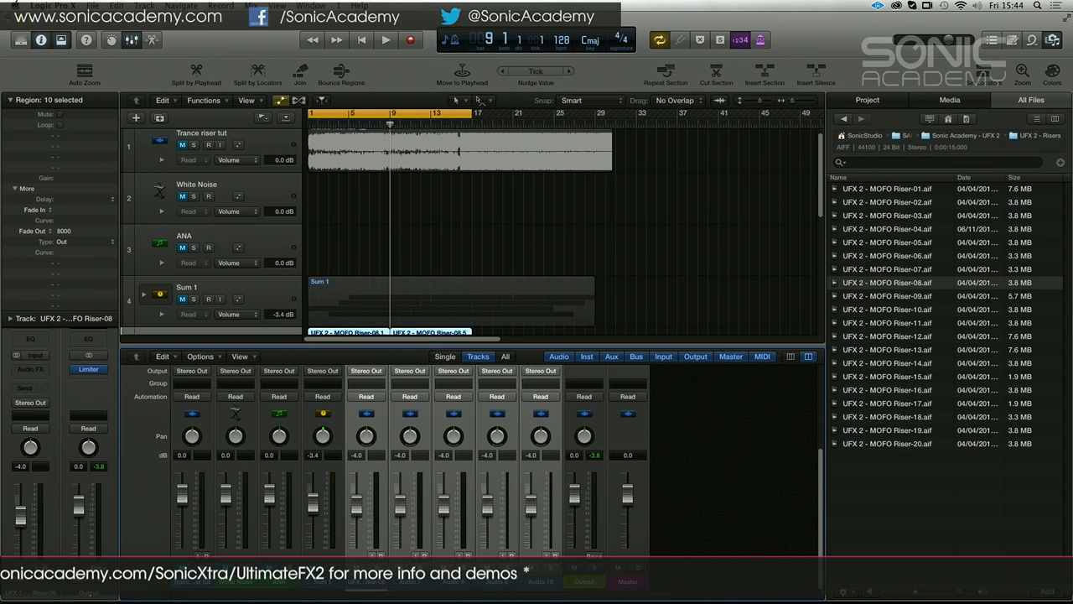
Group the selected riser tracks into a Summing Stack, hide the mixer and collapse the new stack
{"action": "left_click", "coordinate": [156, 4]}
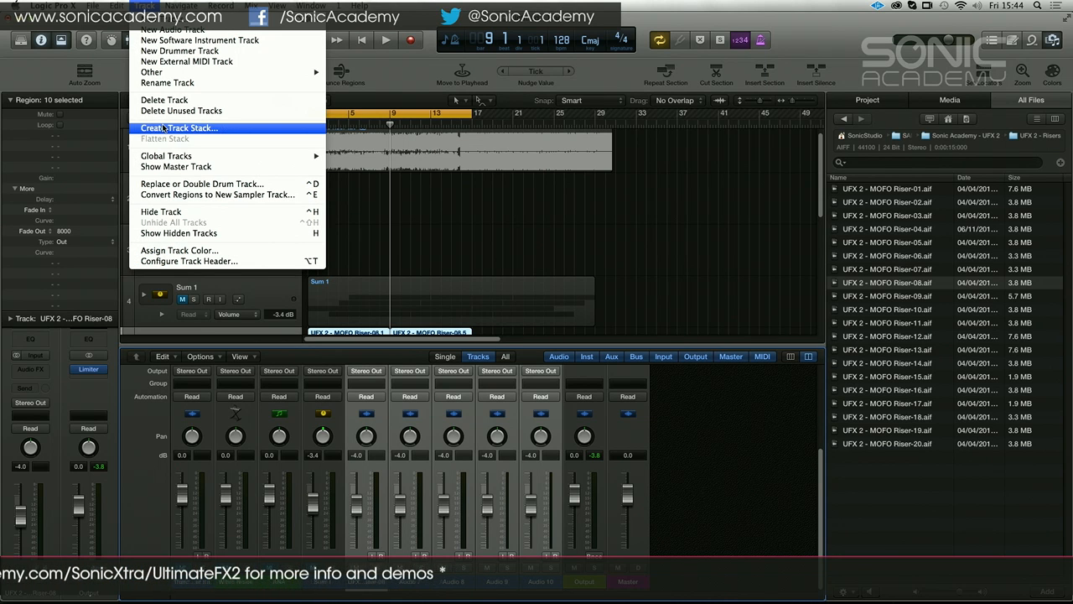
{"action": "left_click", "coordinate": [164, 128]}
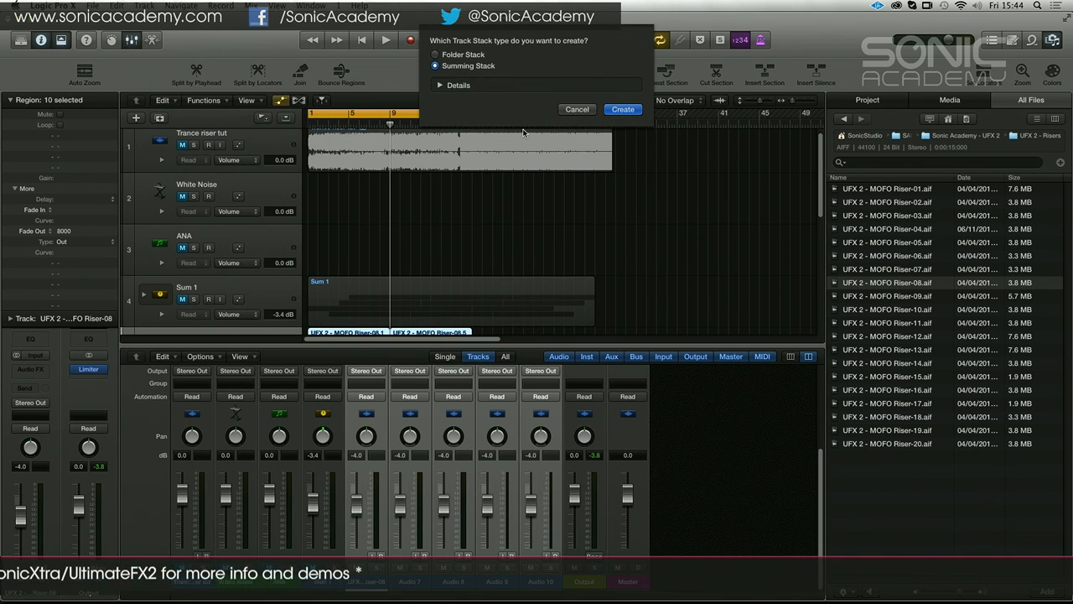
{"action": "key", "text": "Return"}
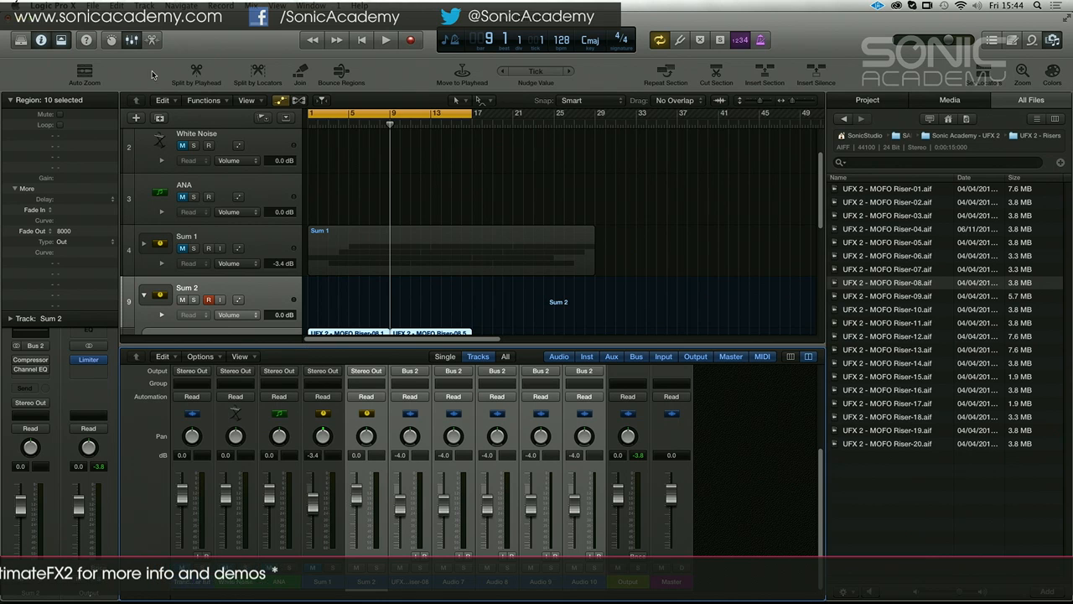
{"action": "left_click", "coordinate": [131, 39]}
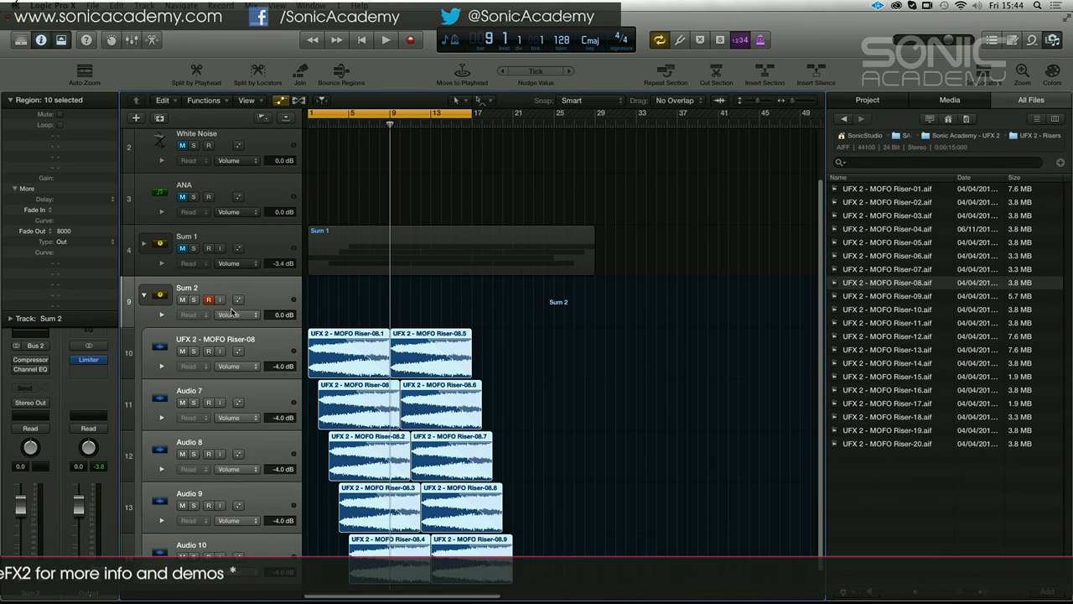
{"action": "left_click", "coordinate": [143, 295]}
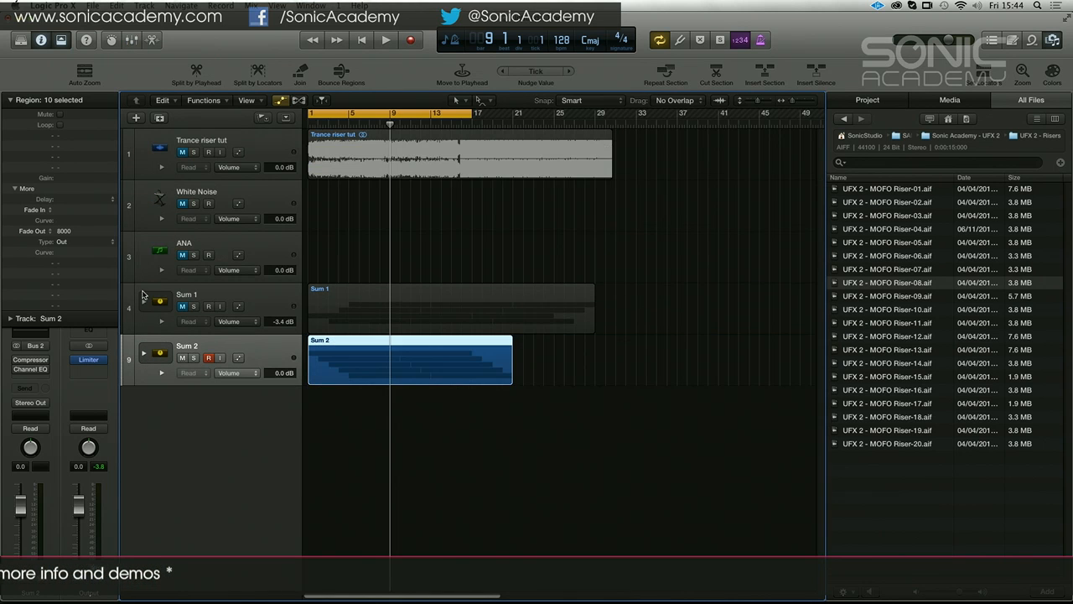
Enable the Compressor on Sum 2, play the riser stack through the cycle range, close the plug-in window and stop playback
{"action": "left_click", "coordinate": [29, 359]}
{"action": "key", "text": "space"}
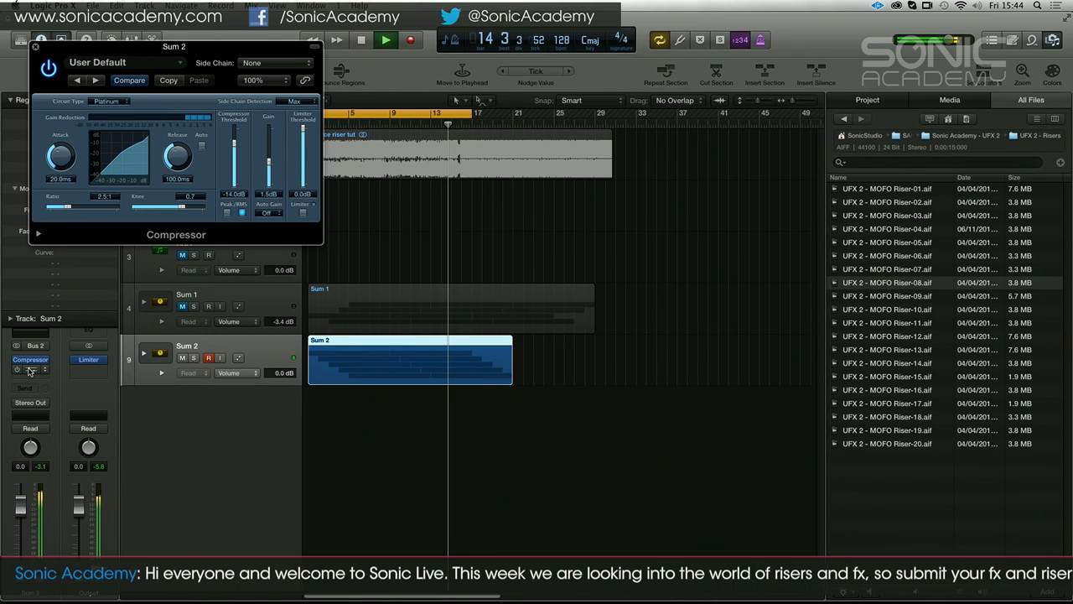
{"action": "left_click", "coordinate": [35, 47]}
{"action": "mouse_move", "coordinate": [476, 115]}
{"action": "left_mouse_down"}
{"action": "mouse_move", "coordinate": [549, 124]}
{"action": "mouse_move", "coordinate": [472, 128]}
{"action": "left_mouse_up"}
{"action": "key", "text": "space"}
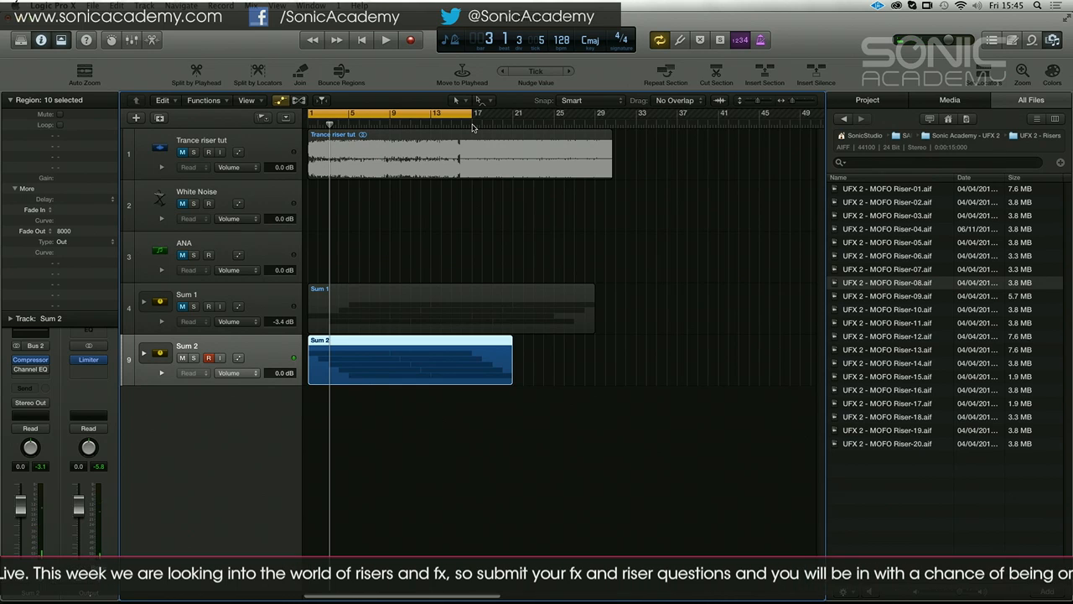
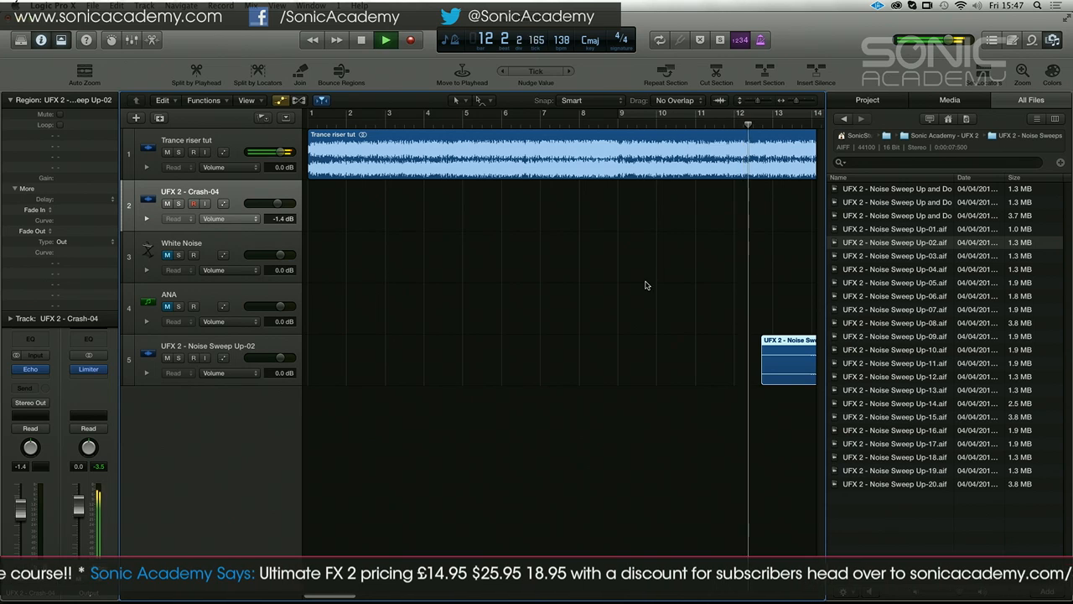
Select the Noise Sweep Up-02 track, stop playback and move its region back so it ends at bar 16, beat 4
{"action": "left_click", "coordinate": [272, 343]}
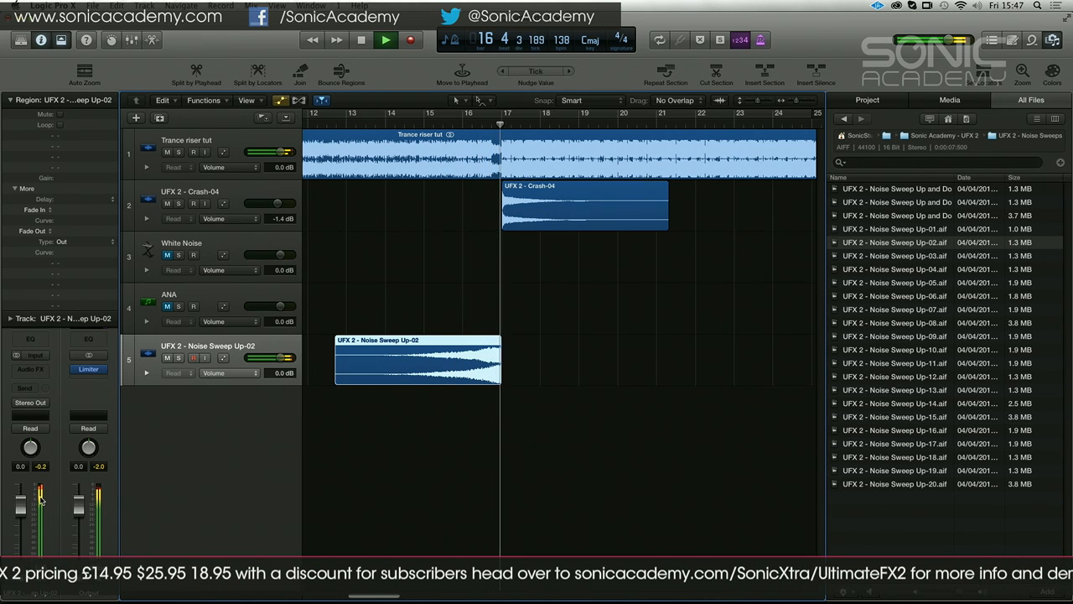
{"action": "key", "text": "space"}
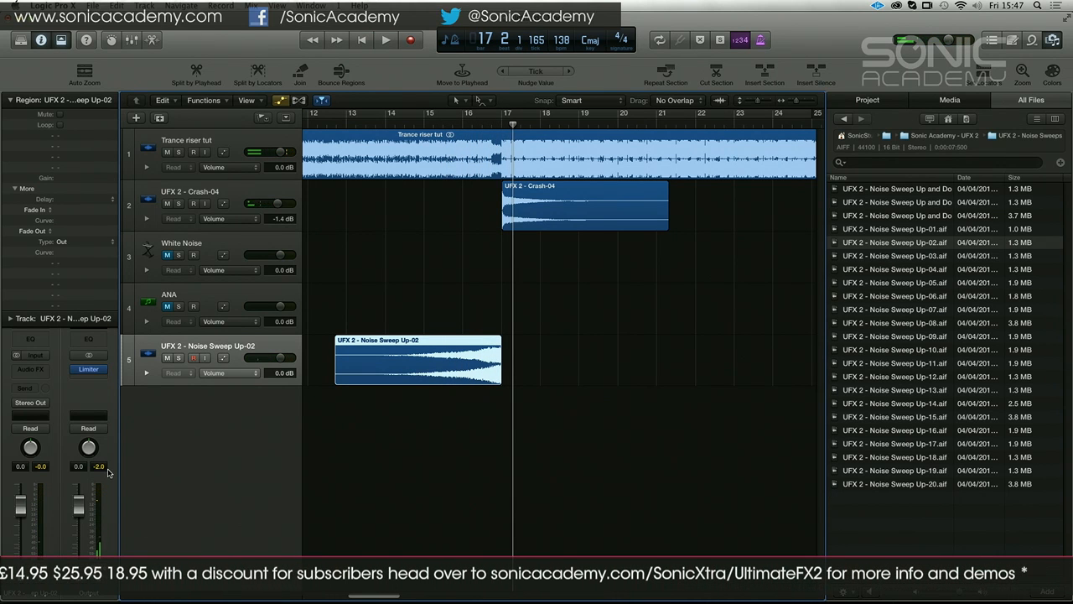
{"action": "left_click", "coordinate": [493, 124]}
{"action": "left_click_drag", "start_coordinate": [468, 341], "coordinate": [458, 342]}
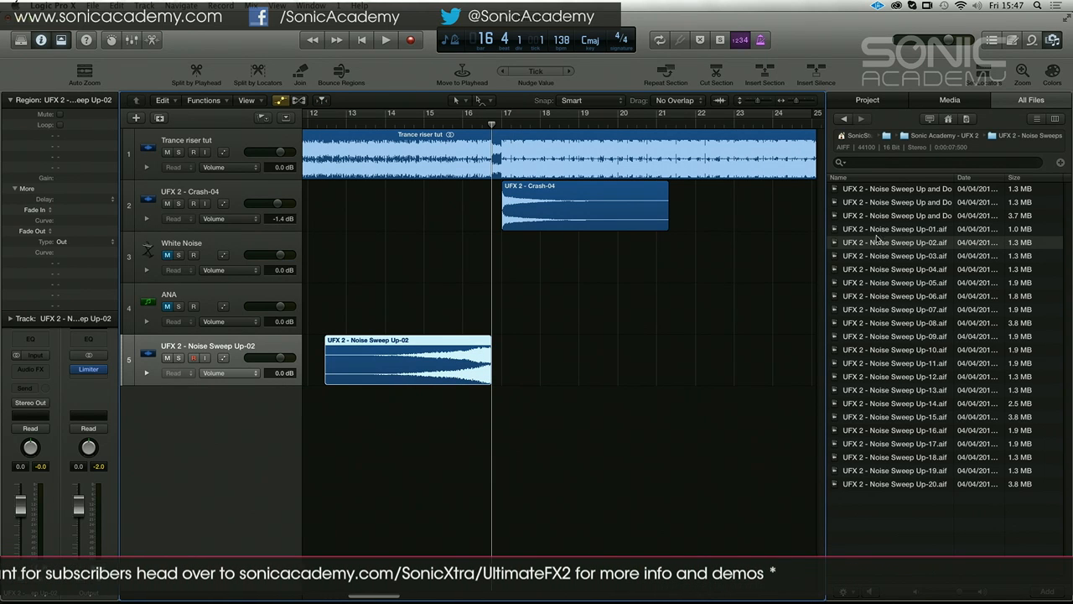
Add Noise Sweep Up-09 on a new track directly below Noise Sweep Up-02, aligned with it, and pan the two tracks to opposite sides
{"action": "left_click", "coordinate": [878, 297]}
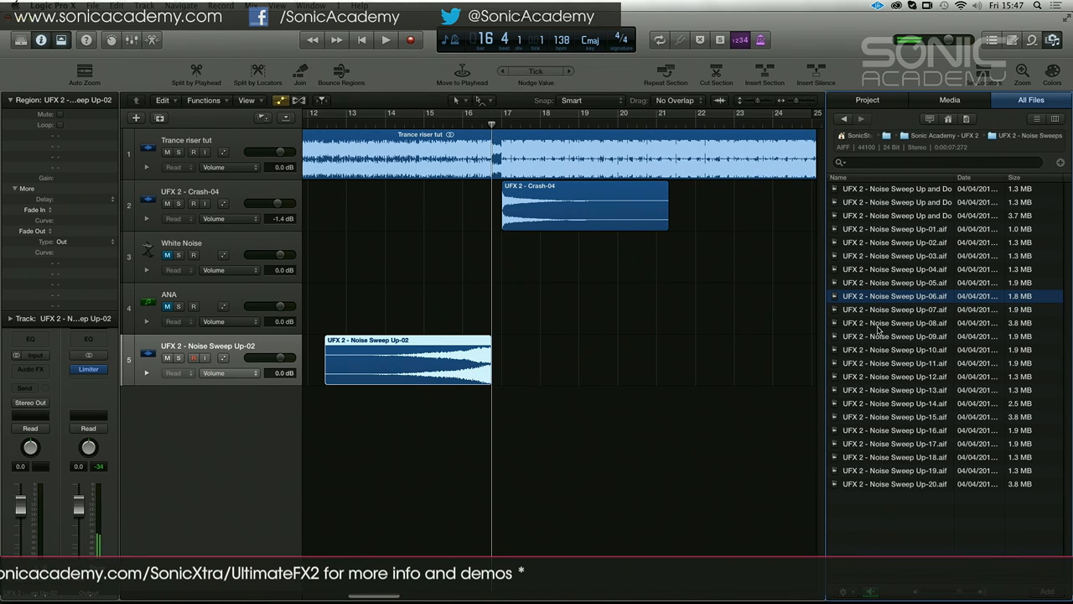
{"action": "left_click", "coordinate": [884, 337]}
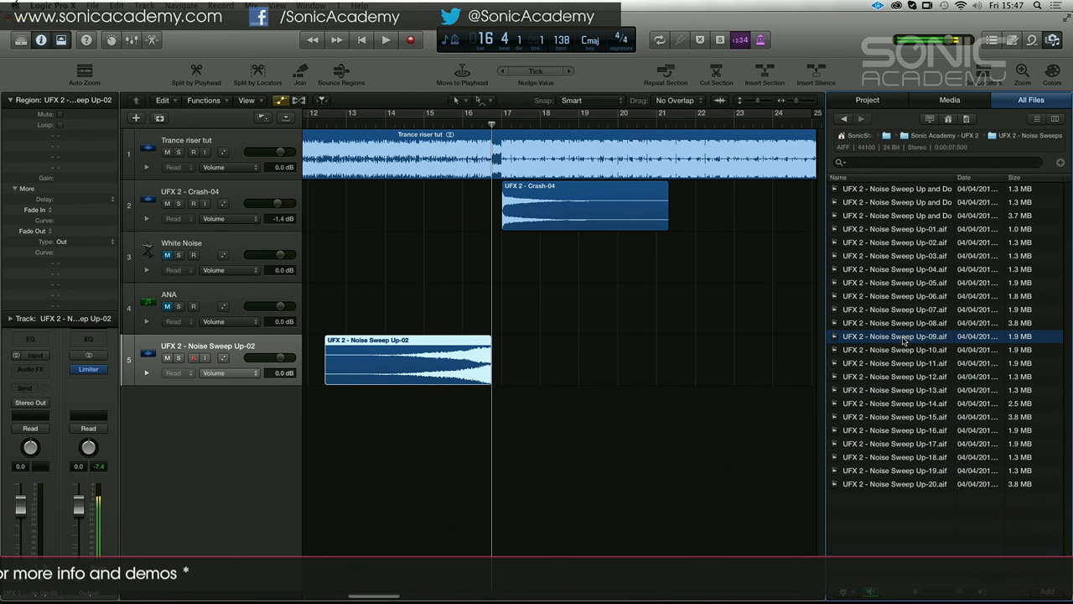
{"action": "left_click_drag", "start_coordinate": [872, 336], "coordinate": [425, 397]}
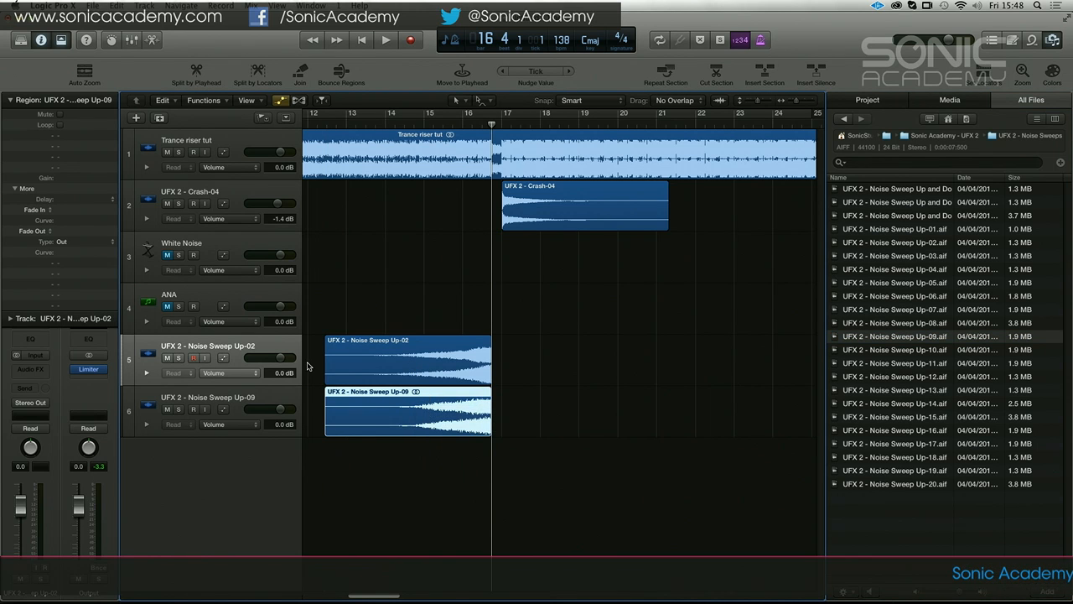
{"action": "left_click", "coordinate": [236, 338]}
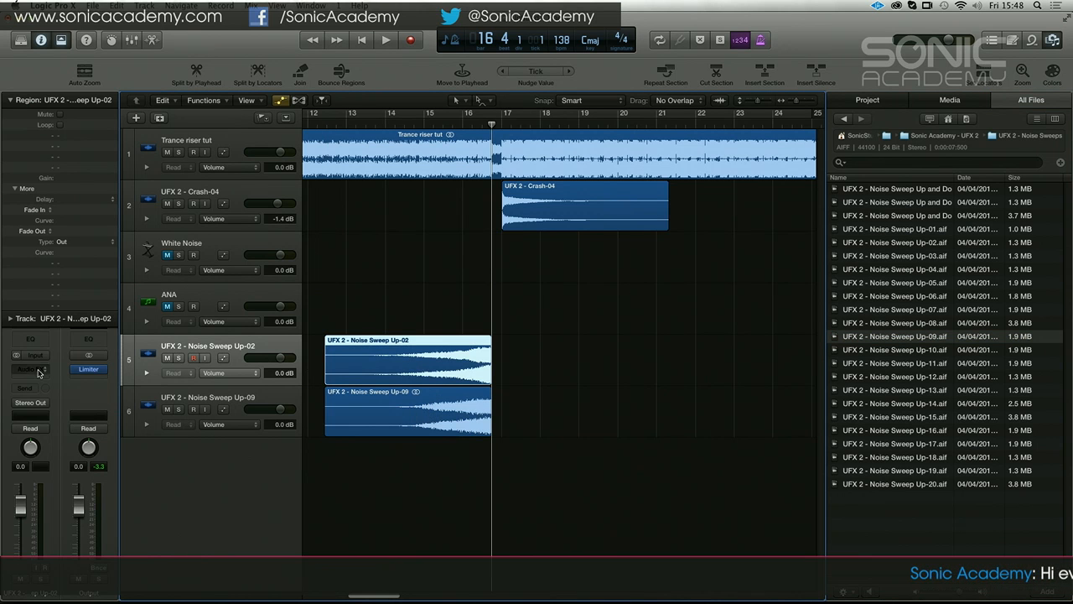
{"action": "left_click", "coordinate": [201, 401]}
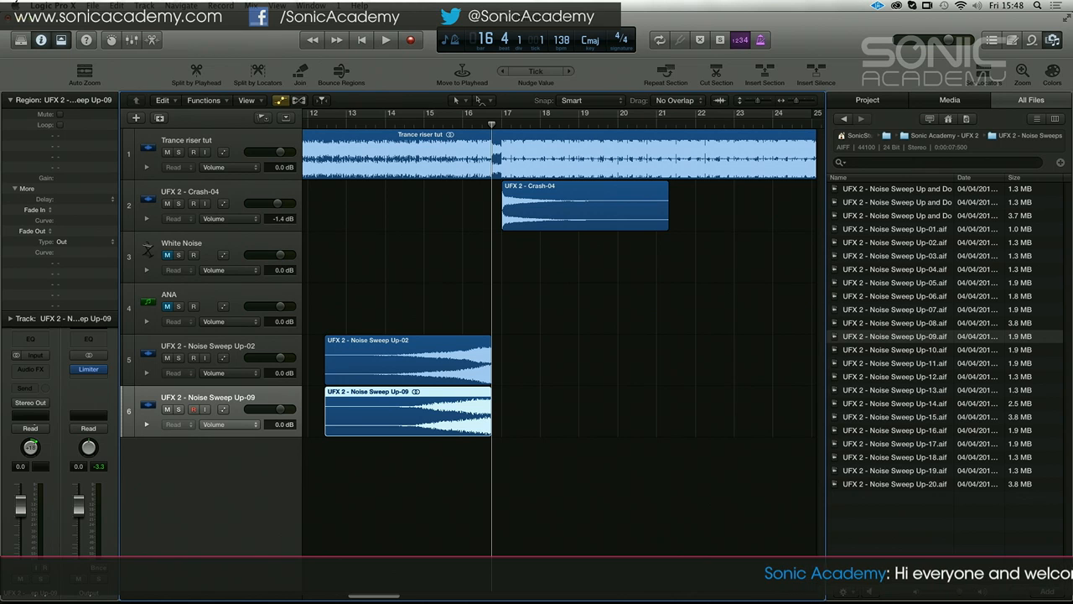
Audition Crash-10 from the UFX 2 - Crashes folder and add it at bar 17 on a new track below the noise sweeps
{"action": "left_click", "coordinate": [907, 136]}
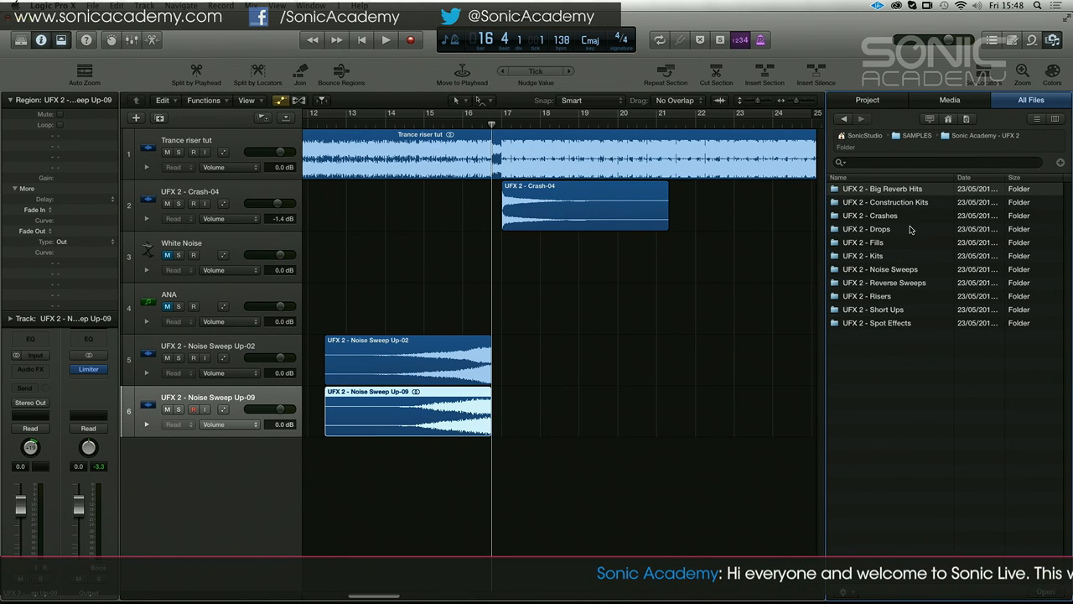
{"action": "double_click", "coordinate": [872, 216]}
{"action": "left_click", "coordinate": [895, 312]}
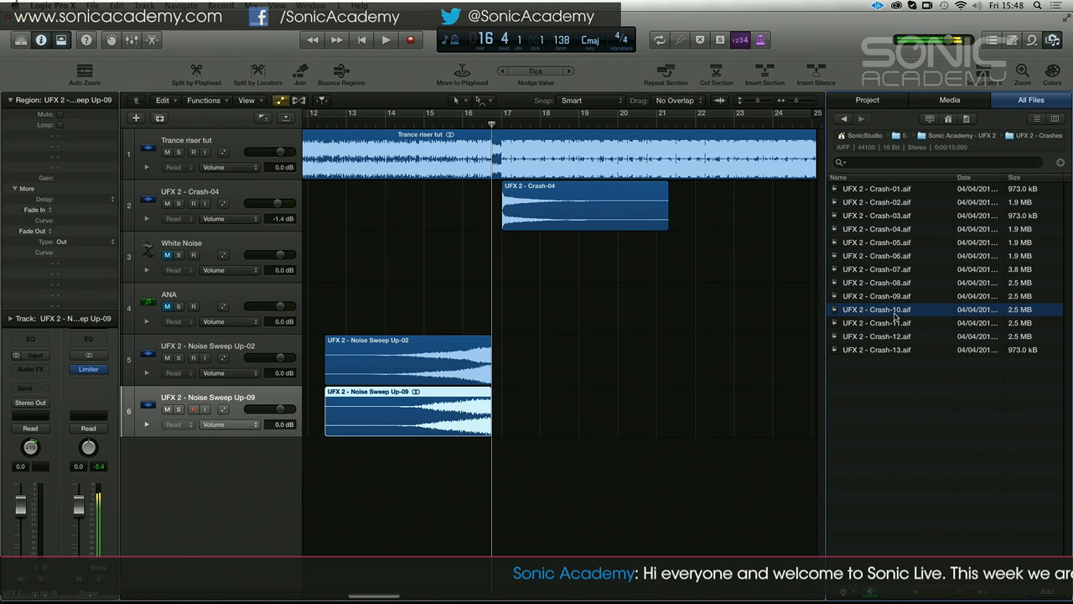
{"action": "left_click_drag", "start_coordinate": [872, 313], "coordinate": [507, 461]}
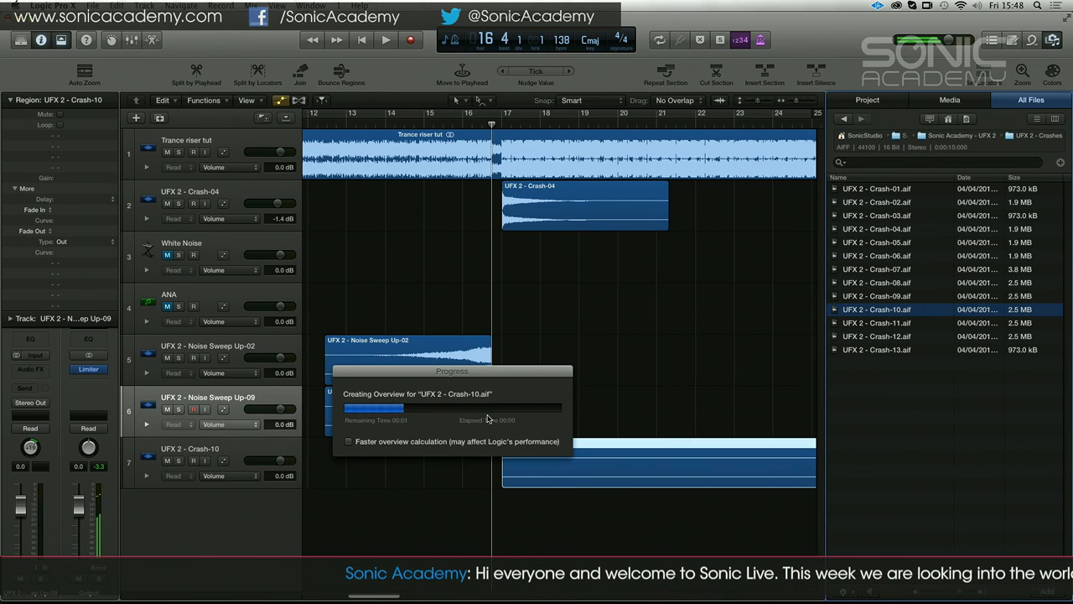
Open the Crash-10 region in the audio editor and place the playhead at bar 20
{"action": "double_click", "coordinate": [571, 448]}
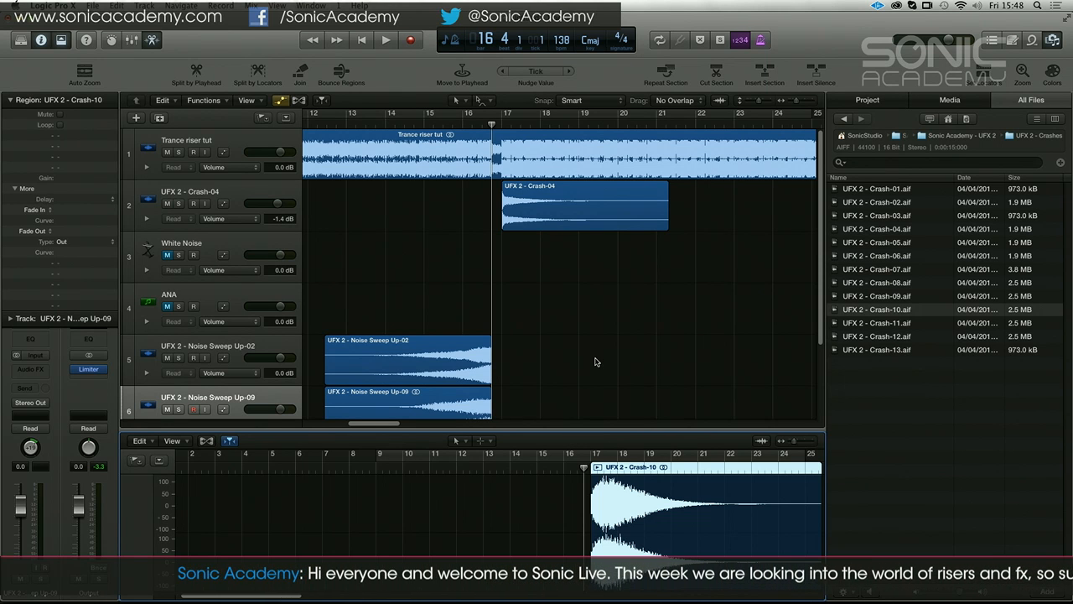
{"action": "key", "text": "e"}
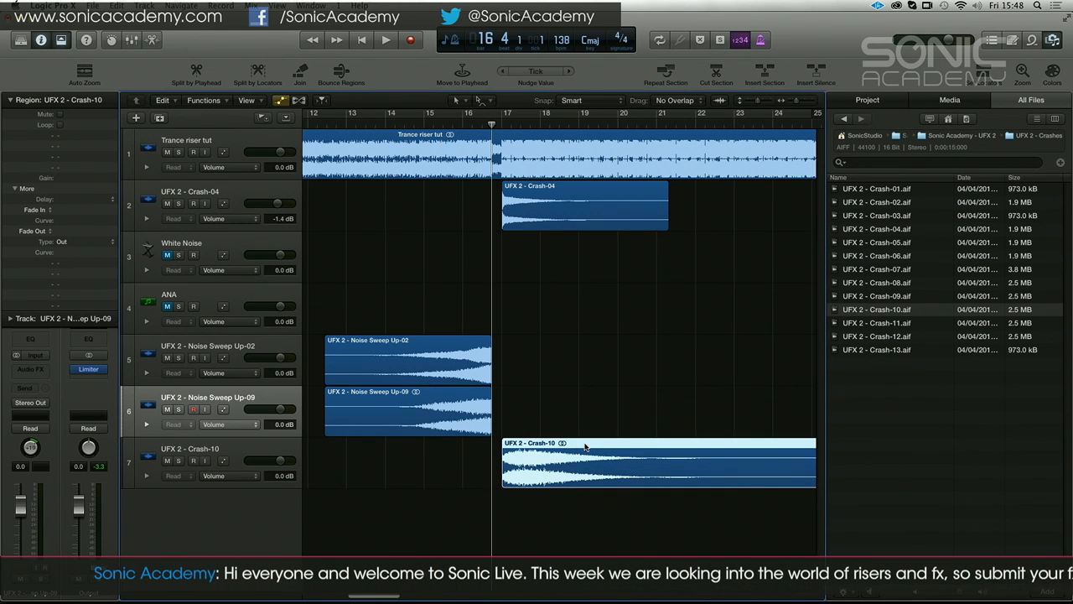
{"action": "double_click", "coordinate": [585, 446]}
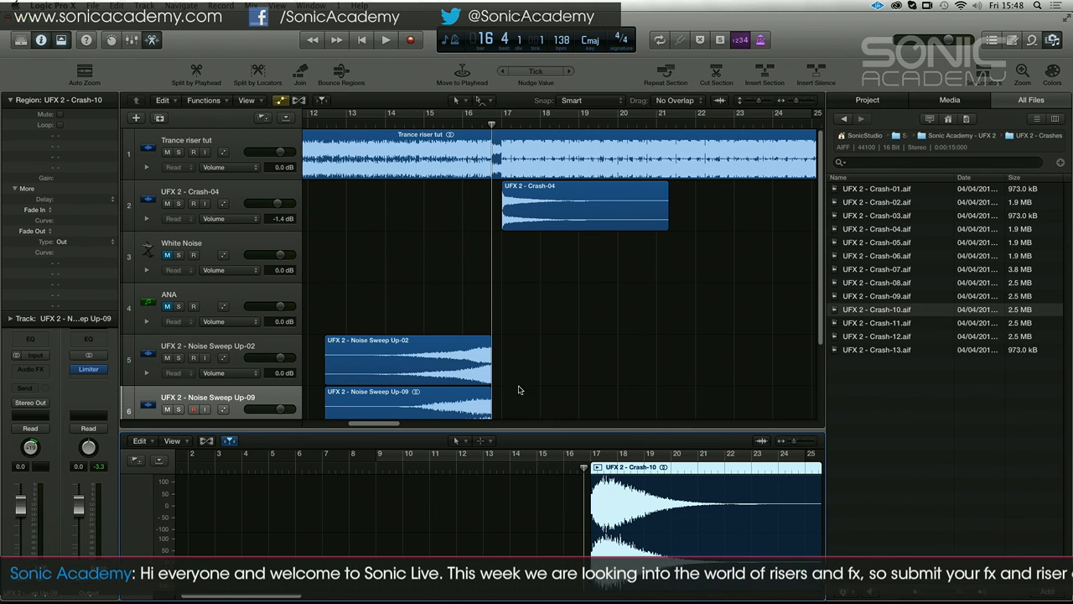
{"action": "left_click", "coordinate": [660, 457]}
{"action": "scroll", "coordinate": [648, 360], "scroll_direction": "down", "scroll_amount": 3}
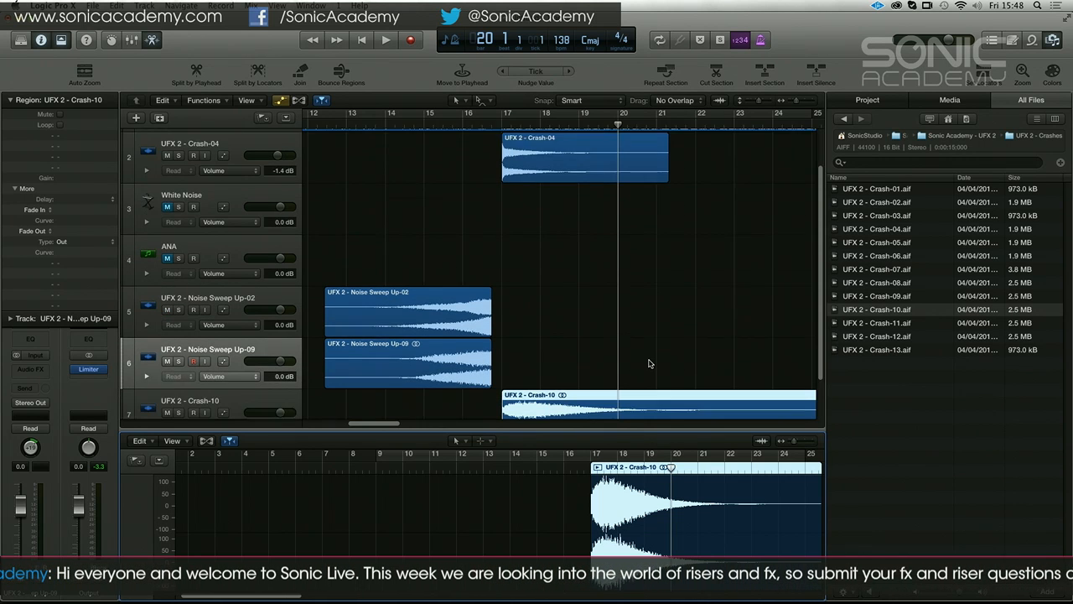
{"action": "right_click", "coordinate": [660, 386]}
{"action": "left_click", "coordinate": [677, 363]}
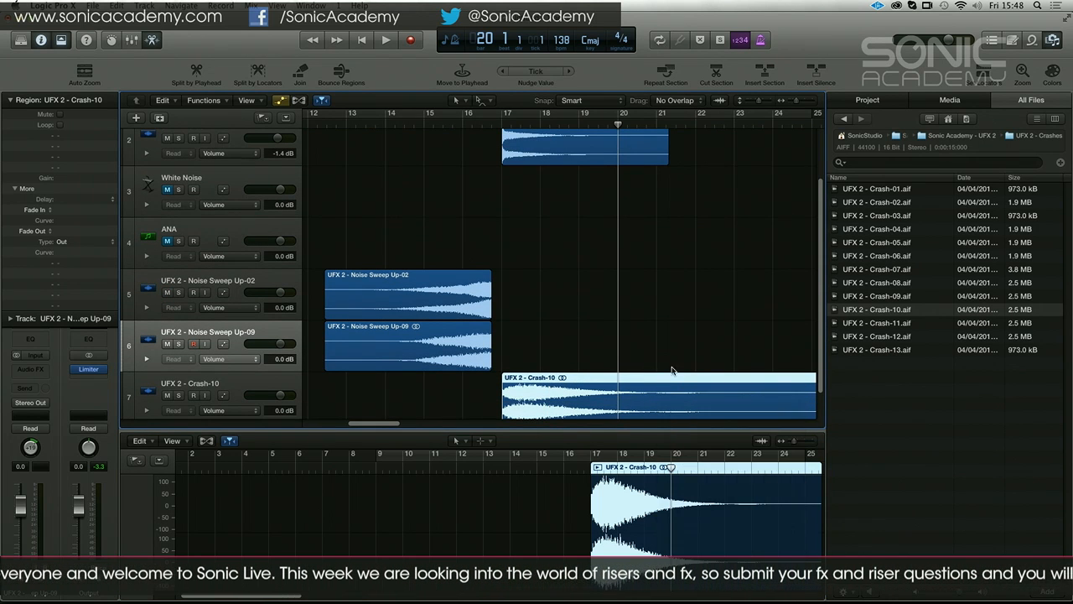
Delete the Crash-10 region, add the same sample again at bar 17 and play through the sweeps and crash
{"action": "key", "text": "Delete"}
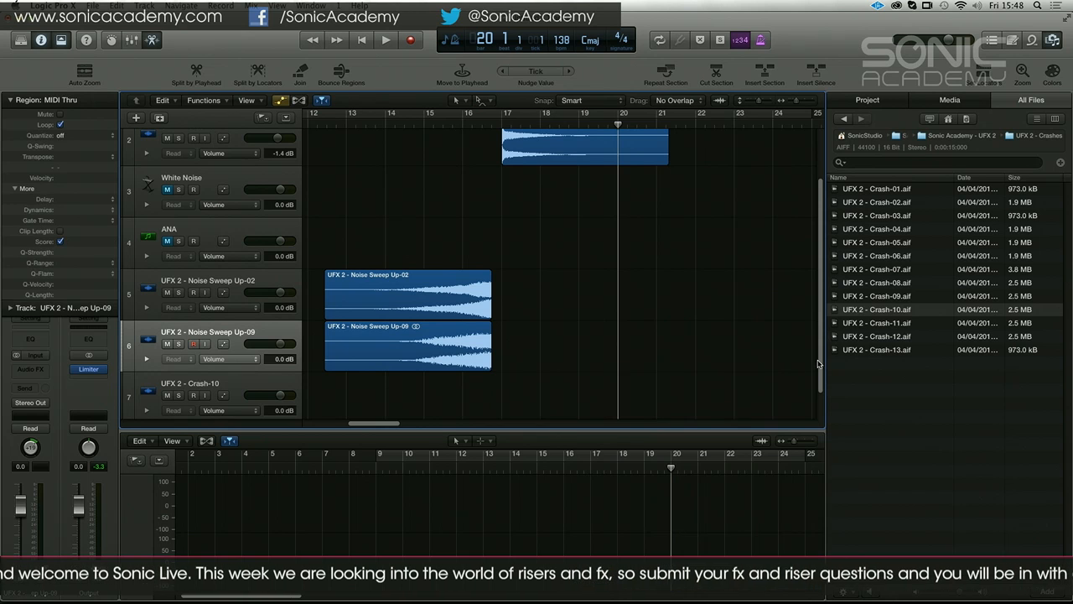
{"action": "left_click_drag", "start_coordinate": [877, 310], "coordinate": [877, 329]}
{"action": "left_click_drag", "start_coordinate": [633, 376], "coordinate": [503, 385]}
{"action": "left_click", "coordinate": [485, 125]}
{"action": "key", "text": "space"}
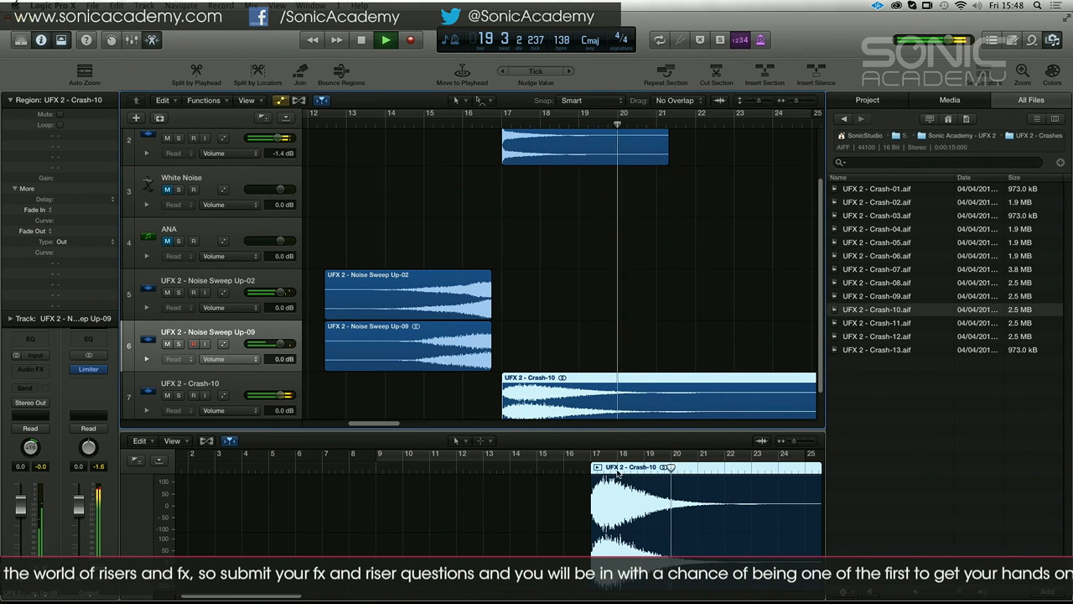
{"action": "key", "text": "space"}
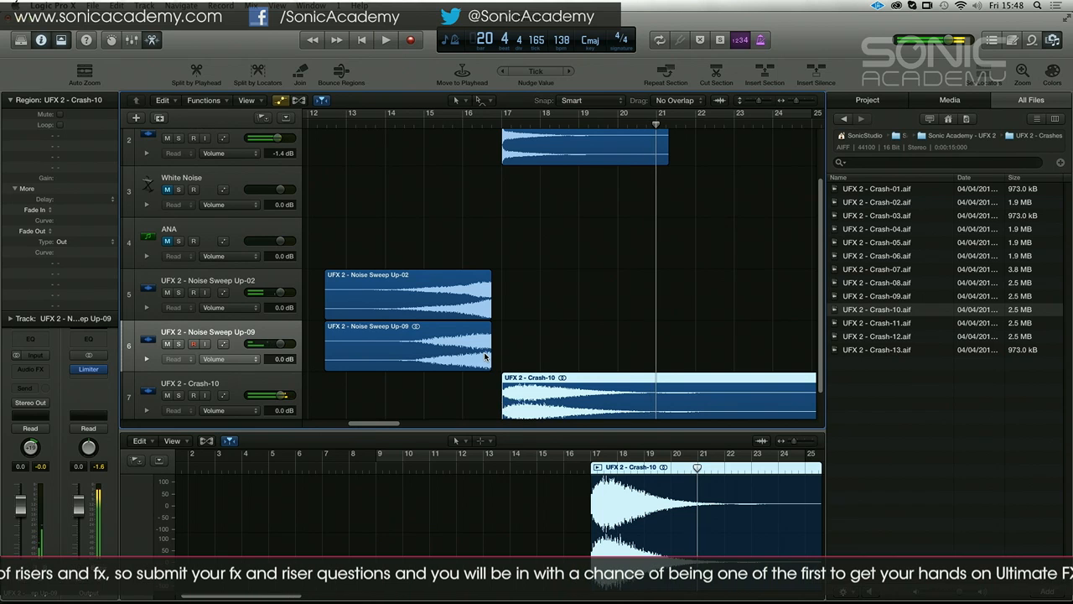
Reduce the height of the audio editor and briefly play the Crash-10 region from about bar 19
{"action": "left_click_drag", "start_coordinate": [380, 429], "coordinate": [379, 468]}
{"action": "double_click", "coordinate": [642, 506]}
{"action": "key", "text": "space"}
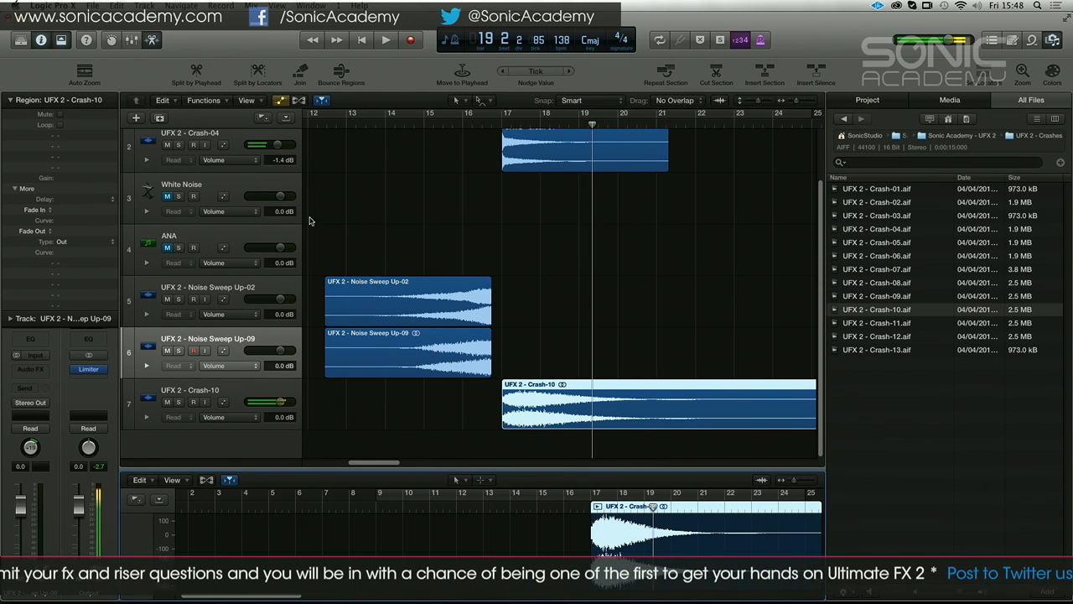
Check the Advanced preferences for the additional audio editing options and close the preferences window
{"action": "left_click", "coordinate": [52, 5]}
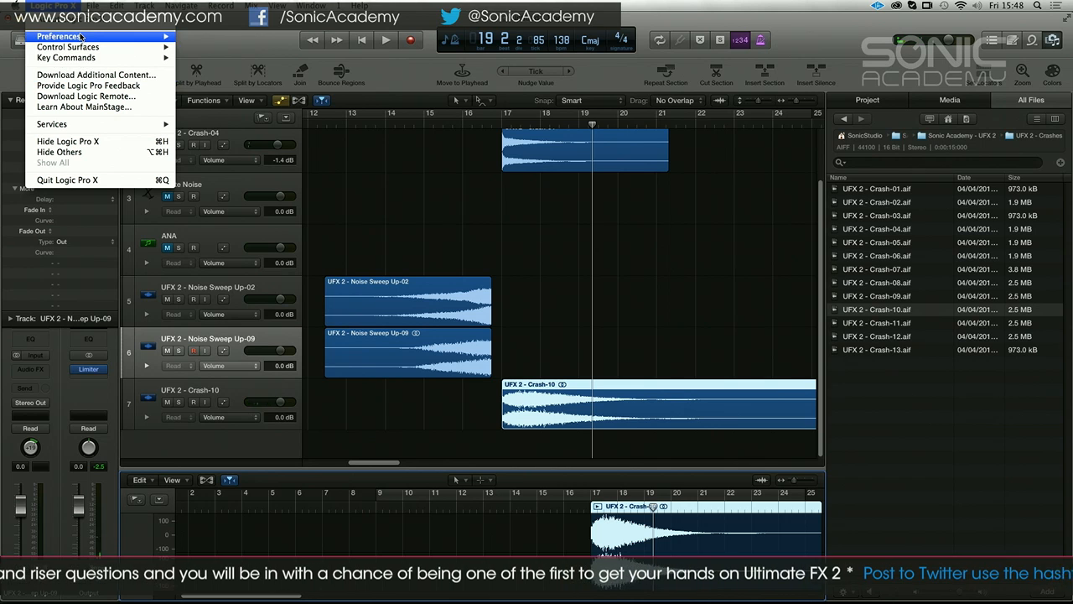
{"action": "mouse_move", "coordinate": [151, 36]}
{"action": "left_click", "coordinate": [204, 37]}
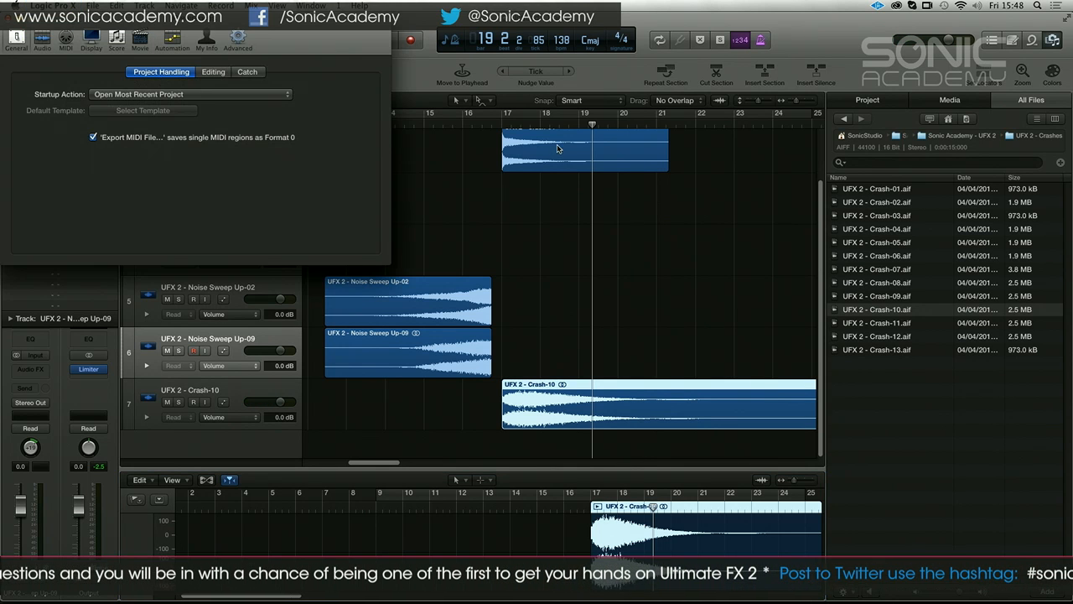
{"action": "left_click", "coordinate": [238, 38]}
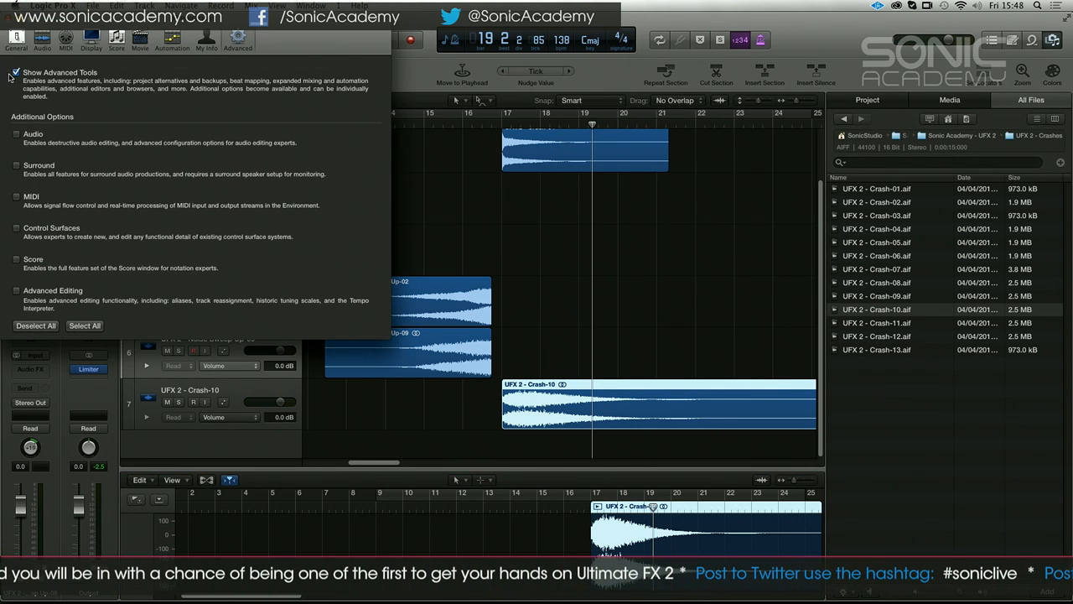
{"action": "left_click", "coordinate": [9, 18]}
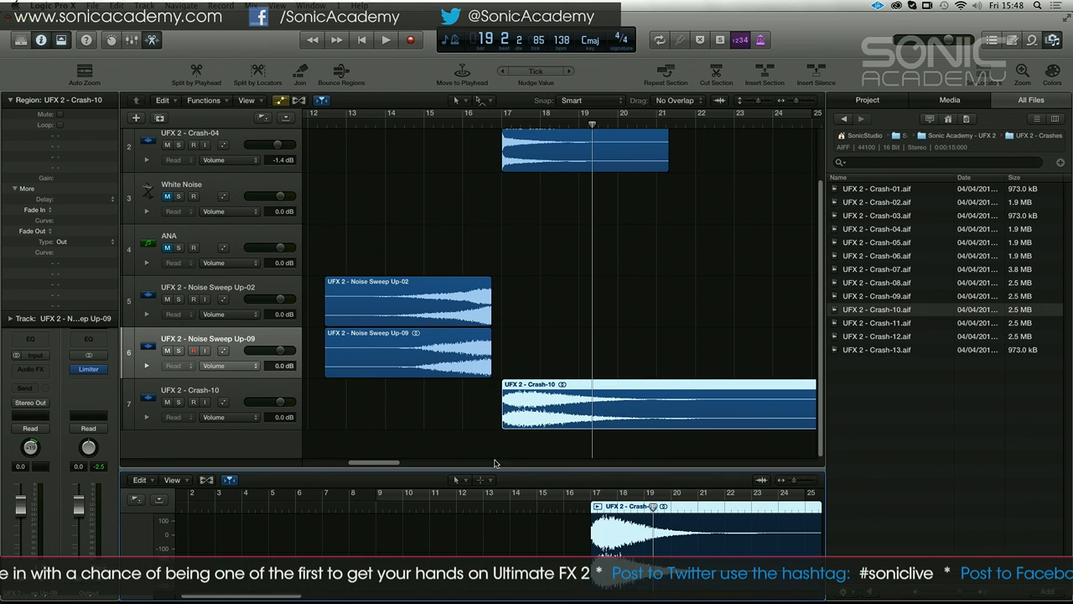
Play Crash-10 from about bar 19 and look through the audio editor's region editing commands
{"action": "double_click", "coordinate": [643, 509]}
{"action": "right_click", "coordinate": [646, 510]}
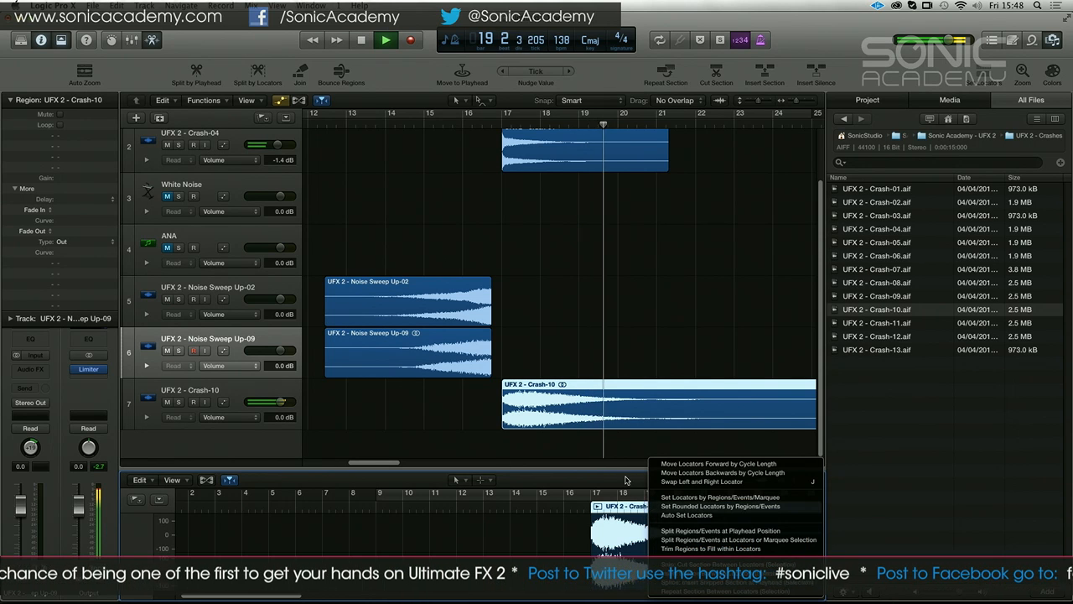
{"action": "left_click", "coordinate": [613, 448]}
{"action": "key", "text": "space"}
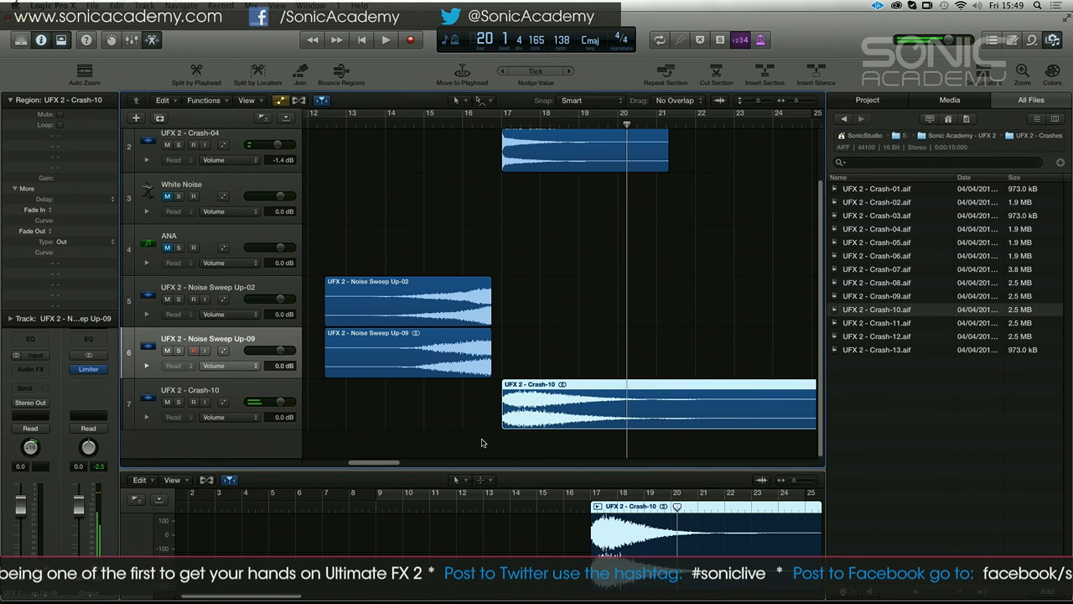
{"action": "double_click", "coordinate": [644, 503]}
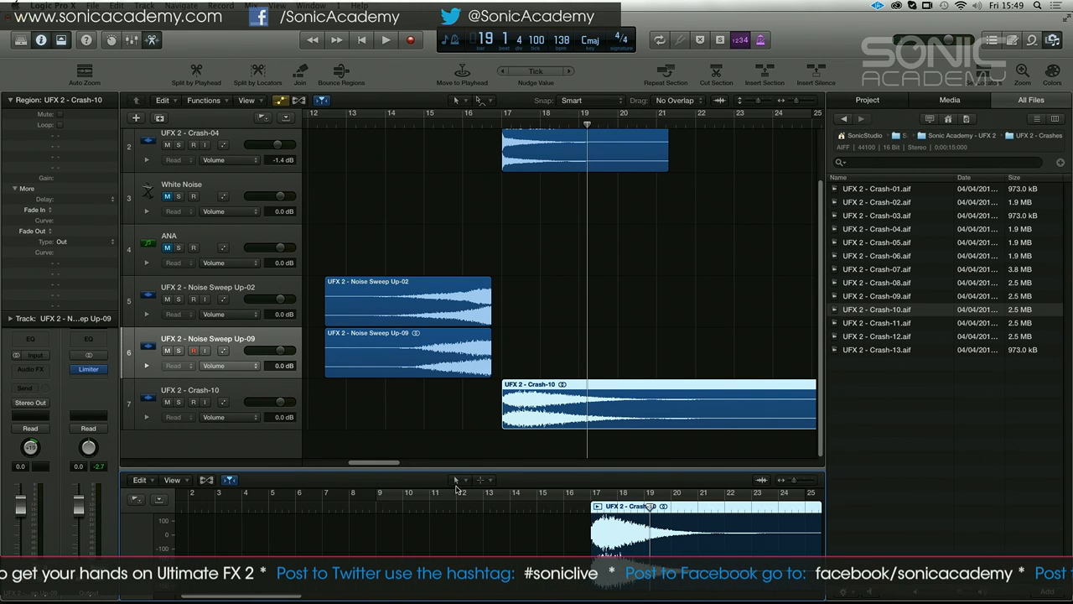
{"action": "left_click", "coordinate": [153, 481]}
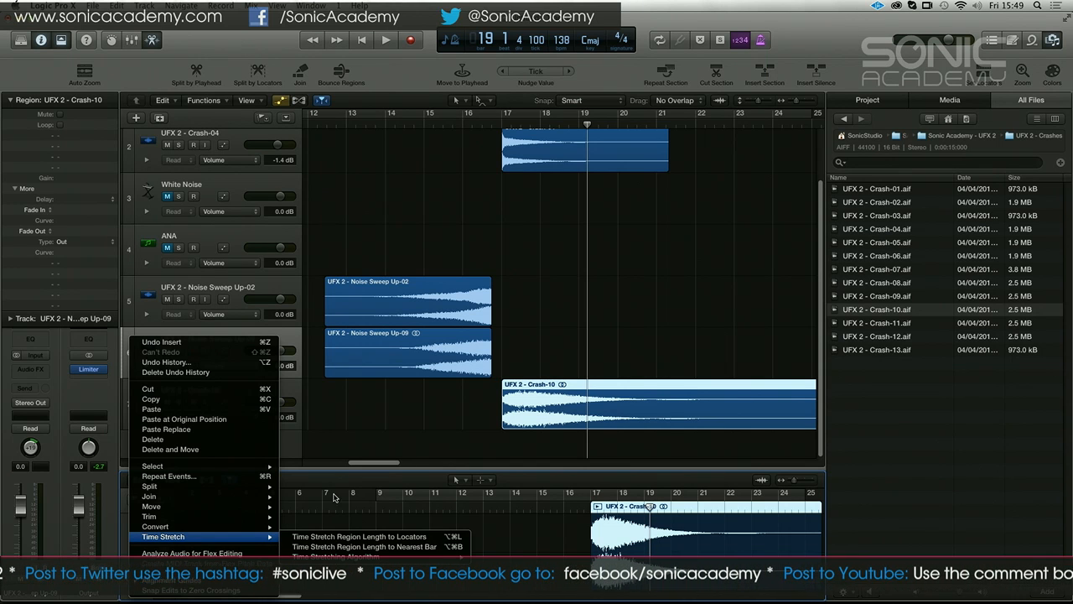
{"action": "left_click", "coordinate": [351, 449]}
{"action": "left_click_drag", "start_coordinate": [264, 595], "coordinate": [330, 602]}
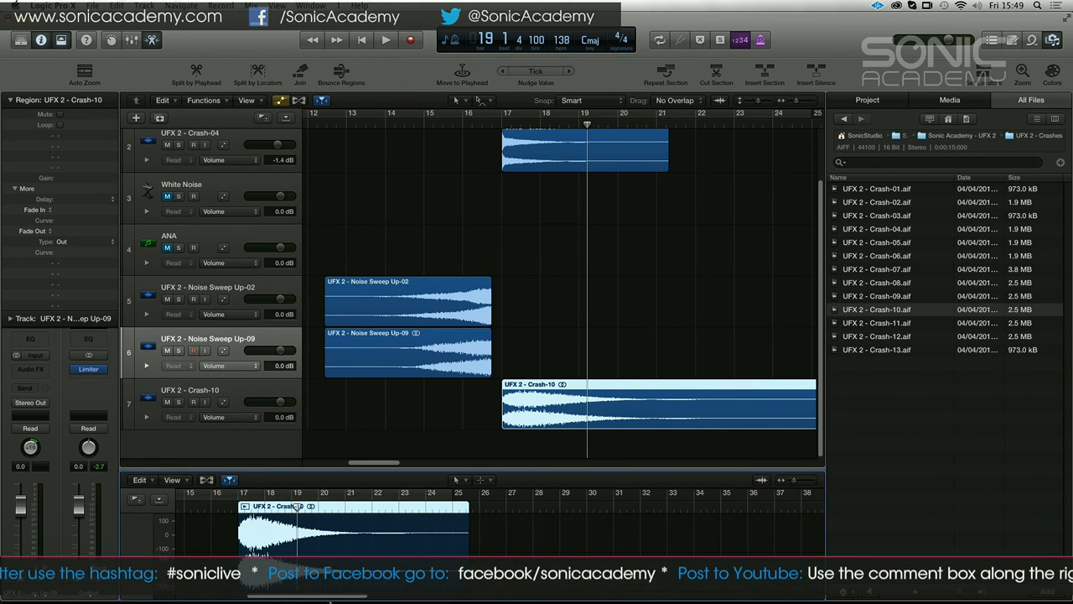
Convert the Crash-10 region to a new AIFF audio file named UFX 2 - Crash-10 in the Audio Files folder
{"action": "left_click", "coordinate": [139, 480]}
{"action": "mouse_move", "coordinate": [206, 534]}
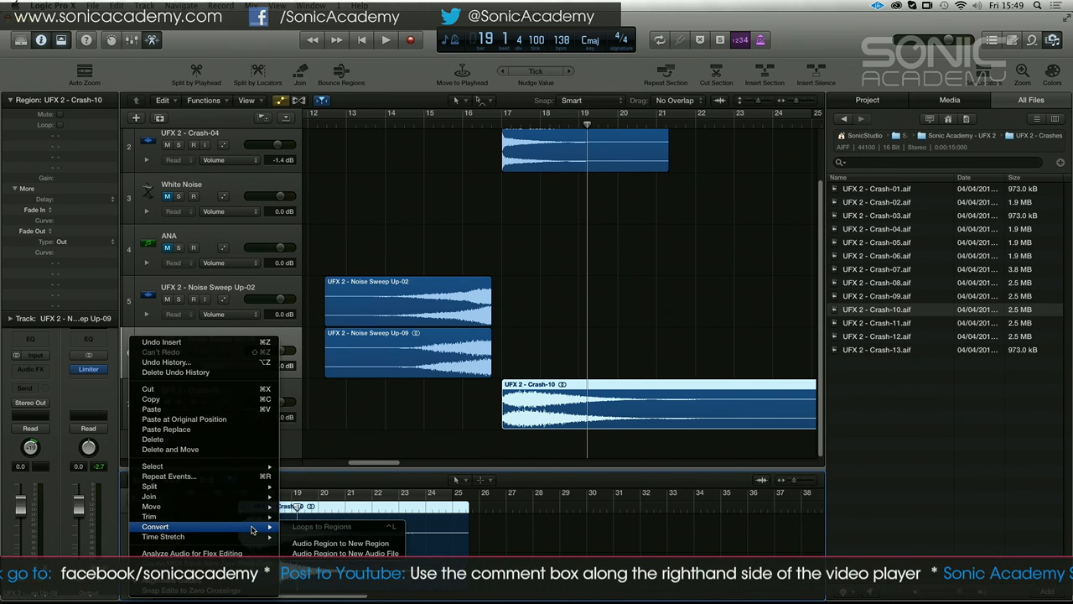
{"action": "left_click", "coordinate": [363, 553]}
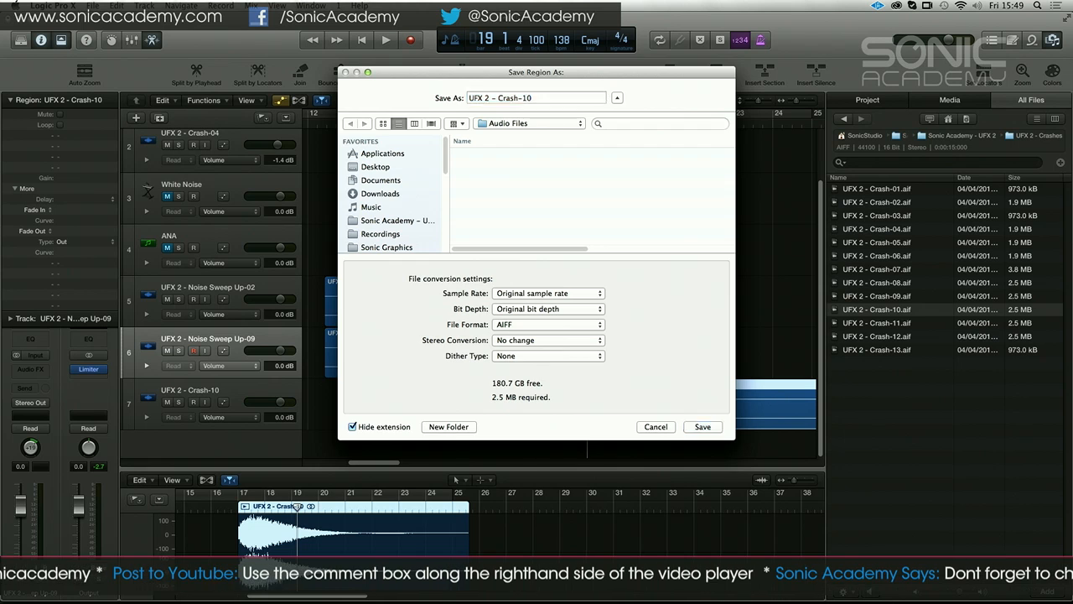
{"action": "key", "text": "Return"}
Place the playhead at bar 19 and select the Noise Sweep Up-02 region for display in the audio editor
{"action": "left_click", "coordinate": [659, 509]}
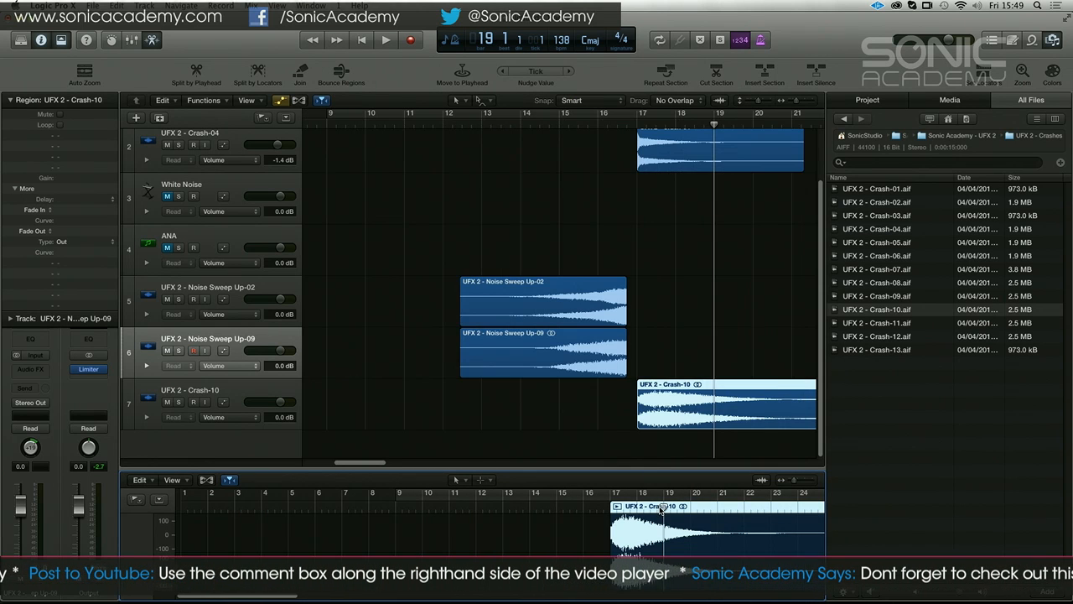
{"action": "left_click", "coordinate": [679, 371]}
{"action": "left_click", "coordinate": [697, 383]}
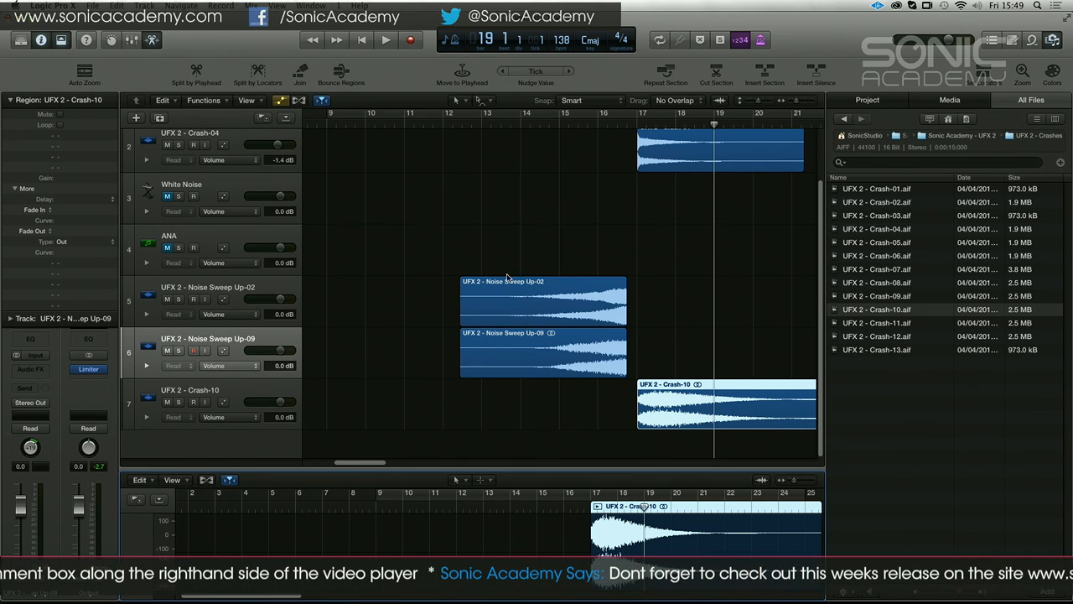
{"action": "left_click", "coordinate": [526, 235]}
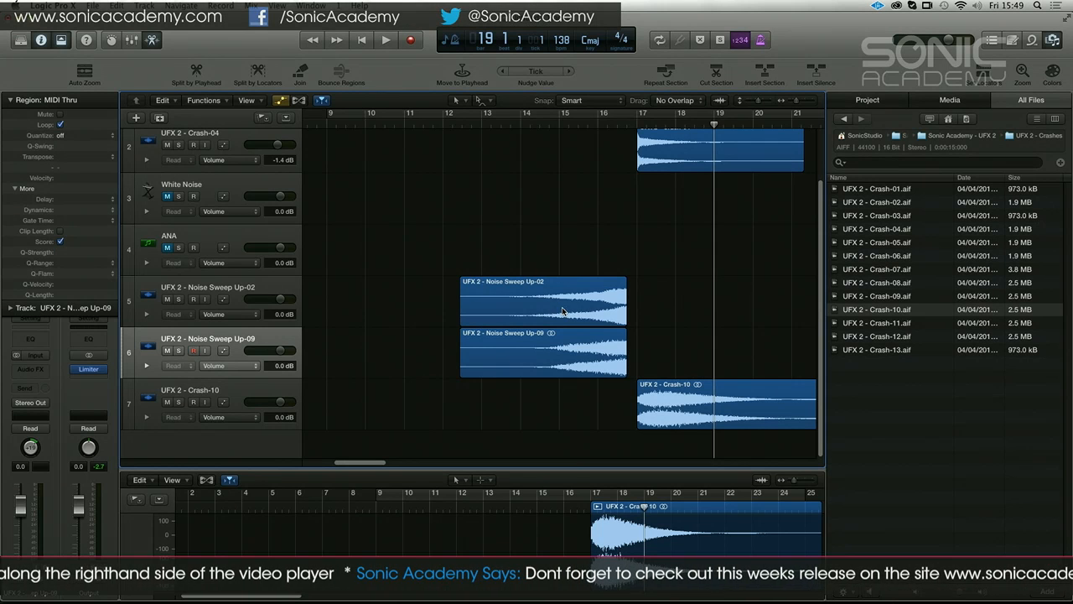
{"action": "left_click", "coordinate": [563, 317]}
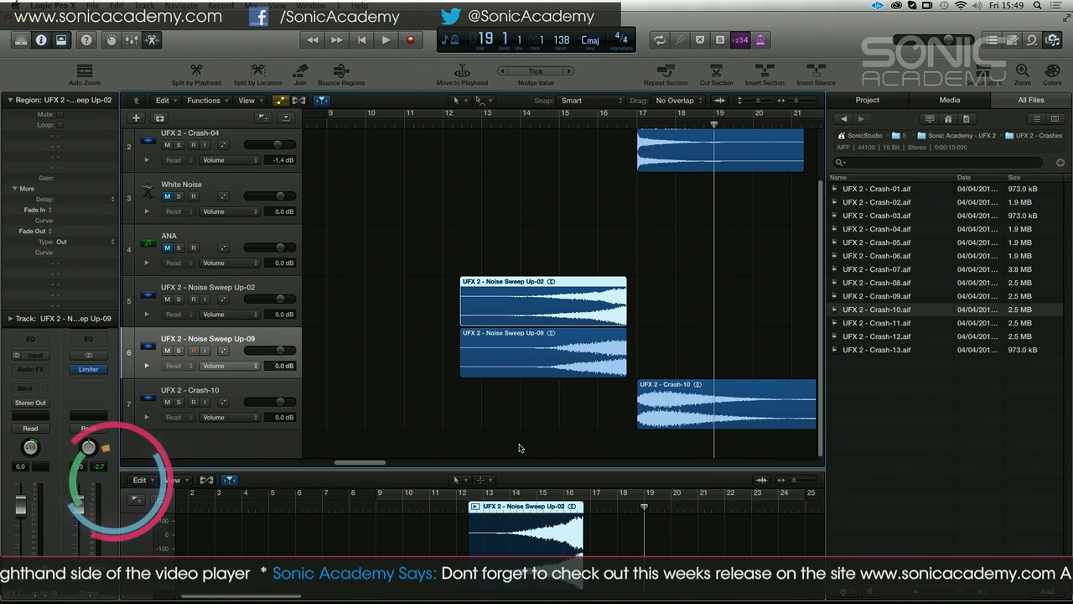
Enlarge the audio editor pane and reopen the Crash-10 region in it
{"action": "left_click_drag", "start_coordinate": [499, 466], "coordinate": [496, 378]}
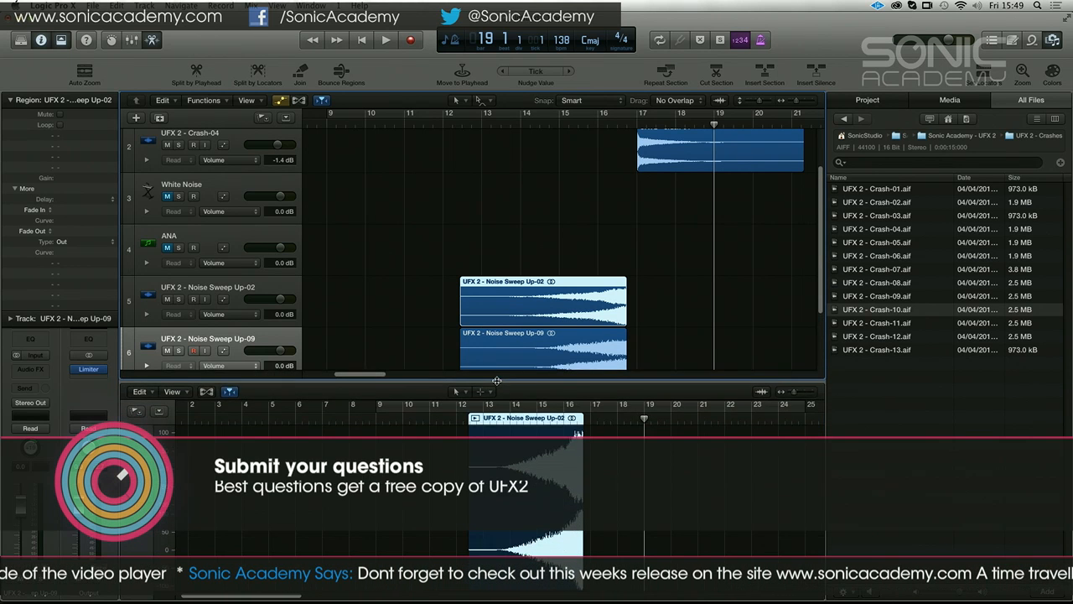
{"action": "left_click", "coordinate": [152, 40]}
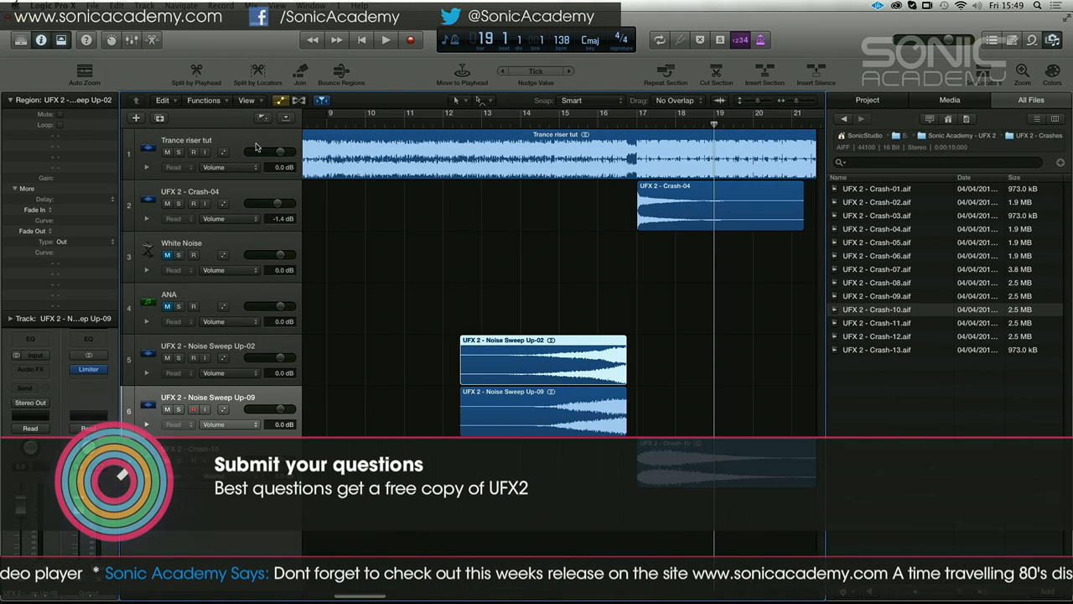
{"action": "double_click", "coordinate": [655, 459]}
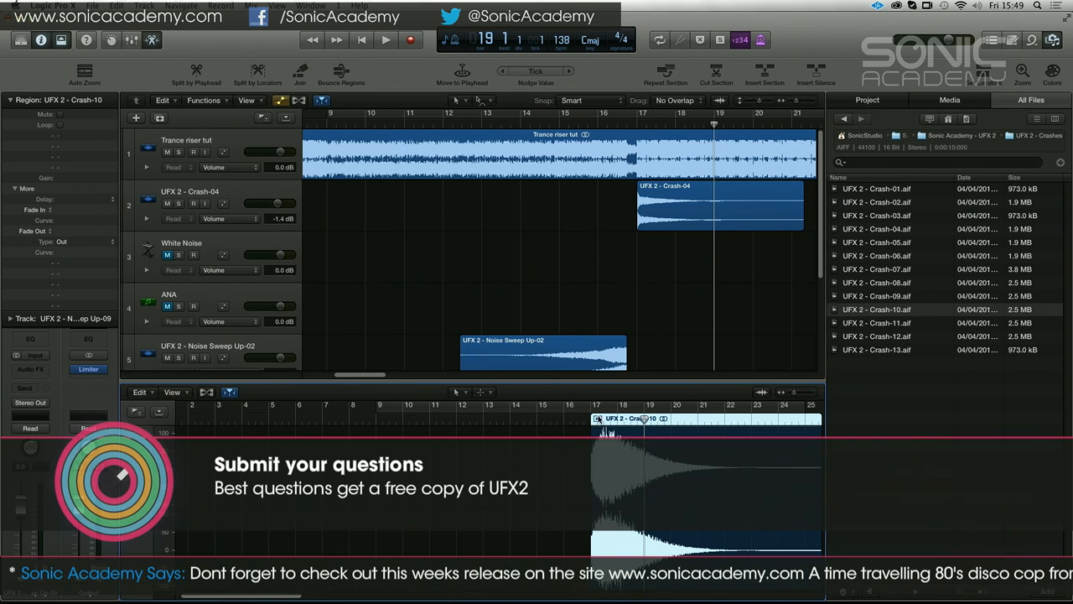
{"action": "right_click", "coordinate": [656, 419]}
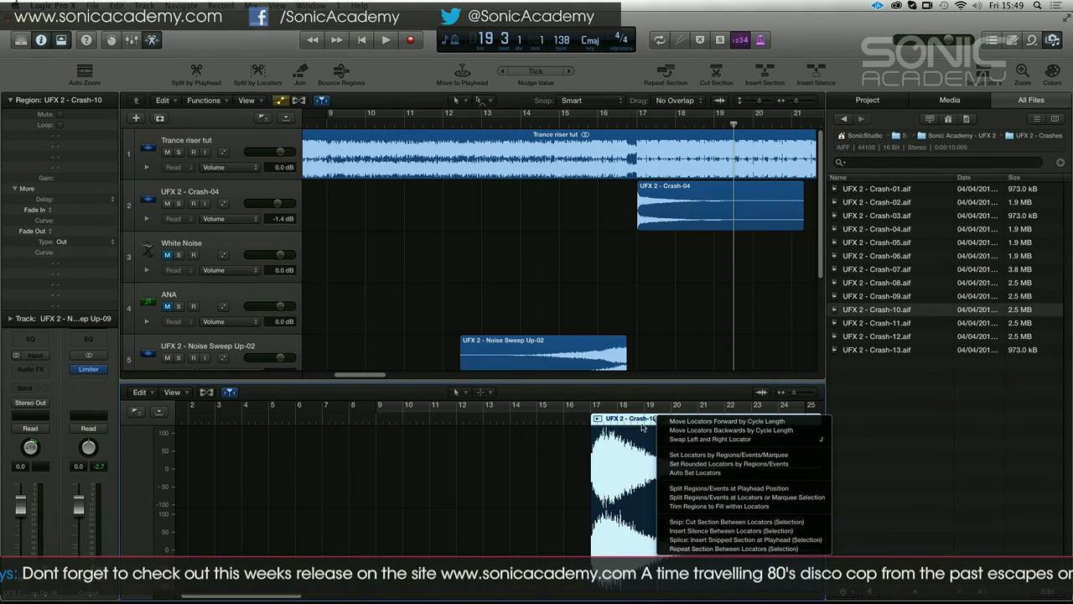
{"action": "left_click", "coordinate": [642, 427]}
{"action": "double_click", "coordinate": [638, 419]}
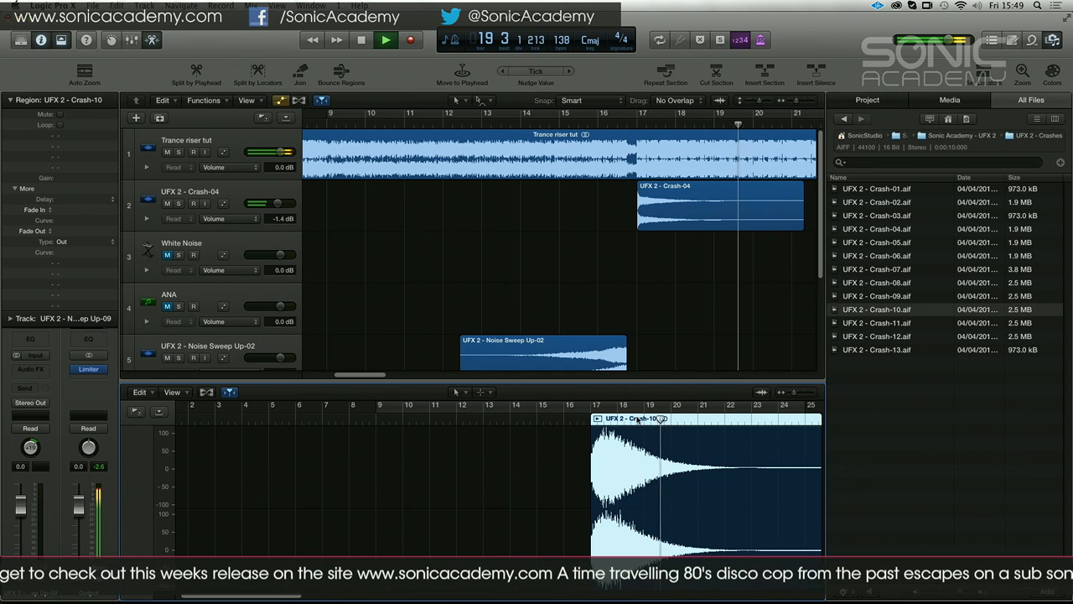
Play the arrangement from about bar 11 to hear the layered noise sweeps come in
{"action": "left_click", "coordinate": [483, 256]}
{"action": "key", "text": "space"}
{"action": "left_click_drag", "start_coordinate": [427, 375], "coordinate": [384, 376]}
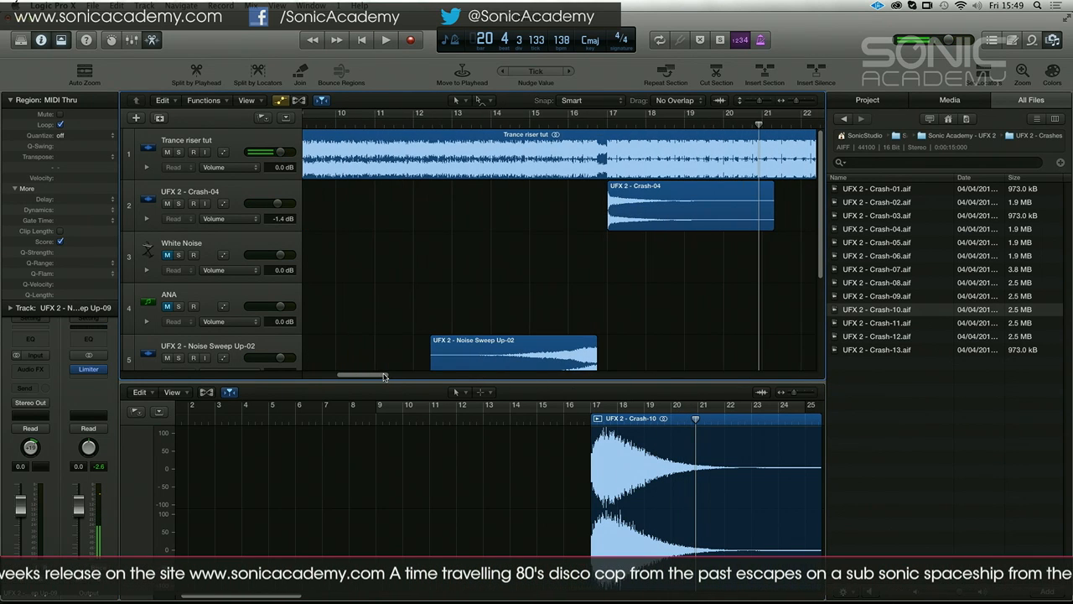
{"action": "left_click_drag", "start_coordinate": [570, 125], "coordinate": [393, 125]}
{"action": "key", "text": "space"}
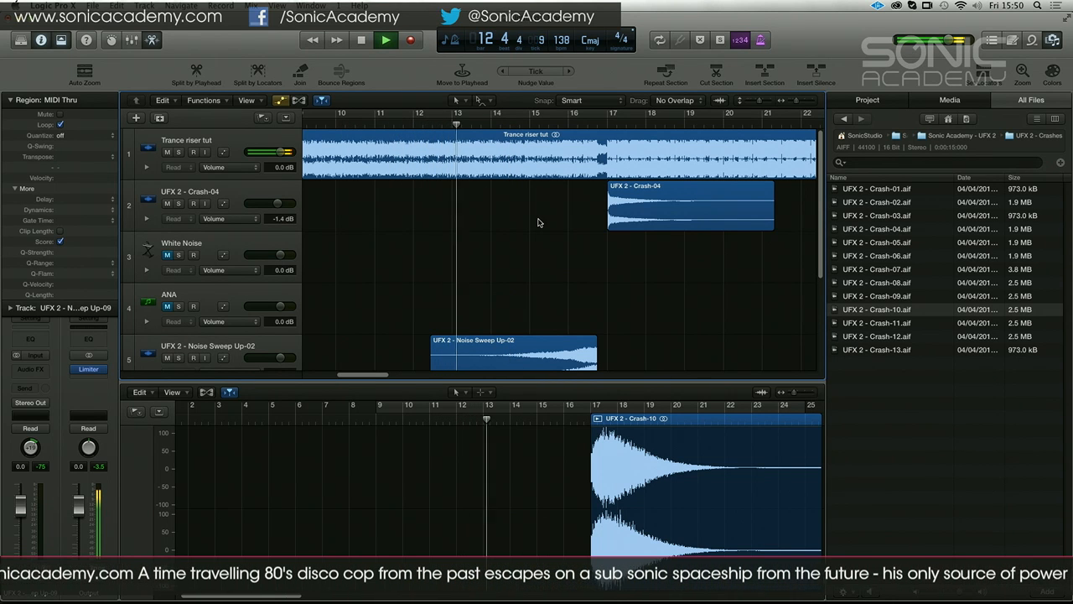
{"action": "scroll", "coordinate": [637, 335], "scroll_direction": "down", "scroll_amount": 2}
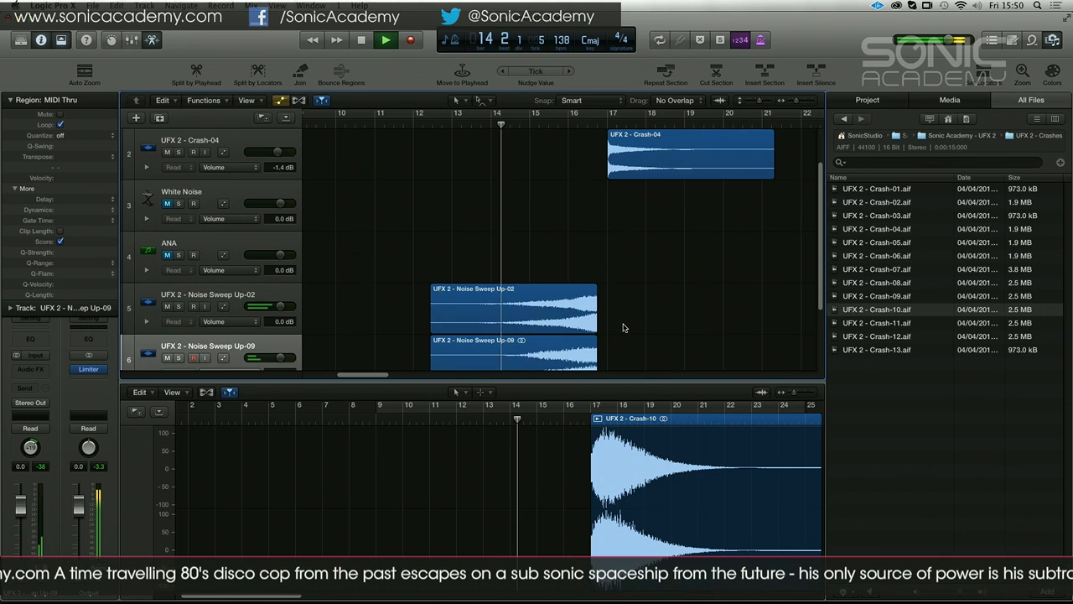
{"action": "scroll", "coordinate": [630, 324], "scroll_direction": "down", "scroll_amount": 3}
{"action": "key", "text": "space"}
Show Crash-10 in the audio editor and look through its editing commands, including the region conversion options
{"action": "right_click", "coordinate": [661, 289]}
{"action": "left_click", "coordinate": [630, 312]}
{"action": "double_click", "coordinate": [630, 312]}
{"action": "right_click", "coordinate": [631, 312]}
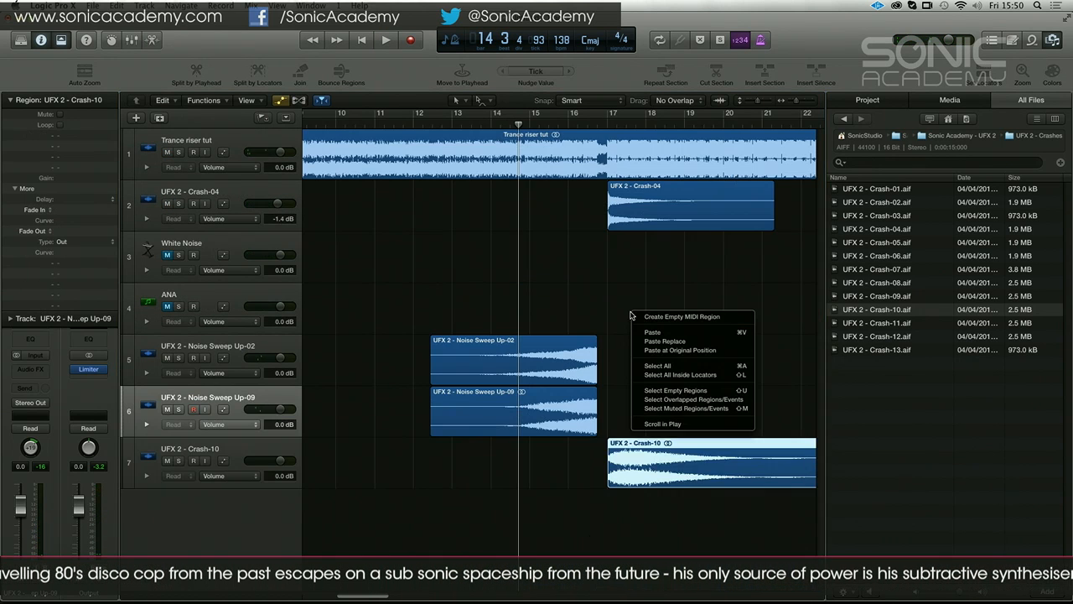
{"action": "left_click", "coordinate": [655, 469]}
{"action": "double_click", "coordinate": [655, 470]}
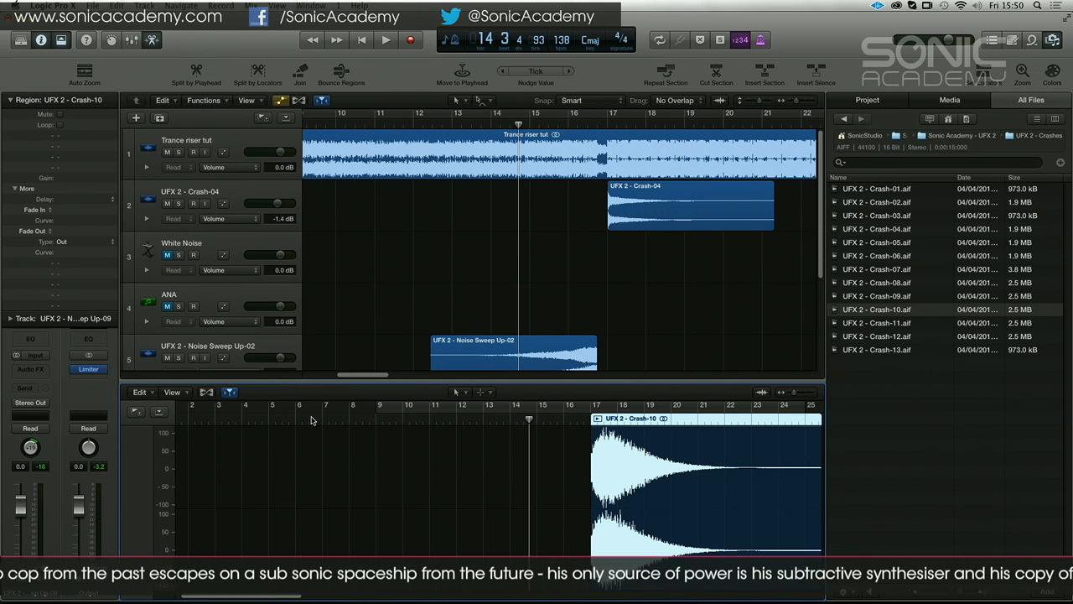
{"action": "left_click", "coordinate": [141, 393]}
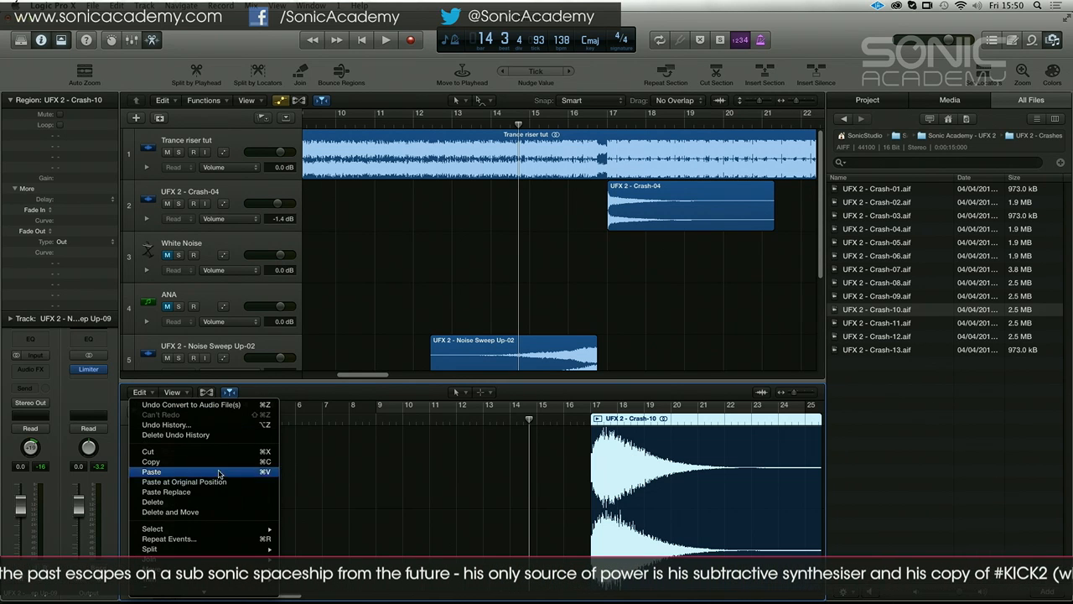
{"action": "mouse_move", "coordinate": [224, 592]}
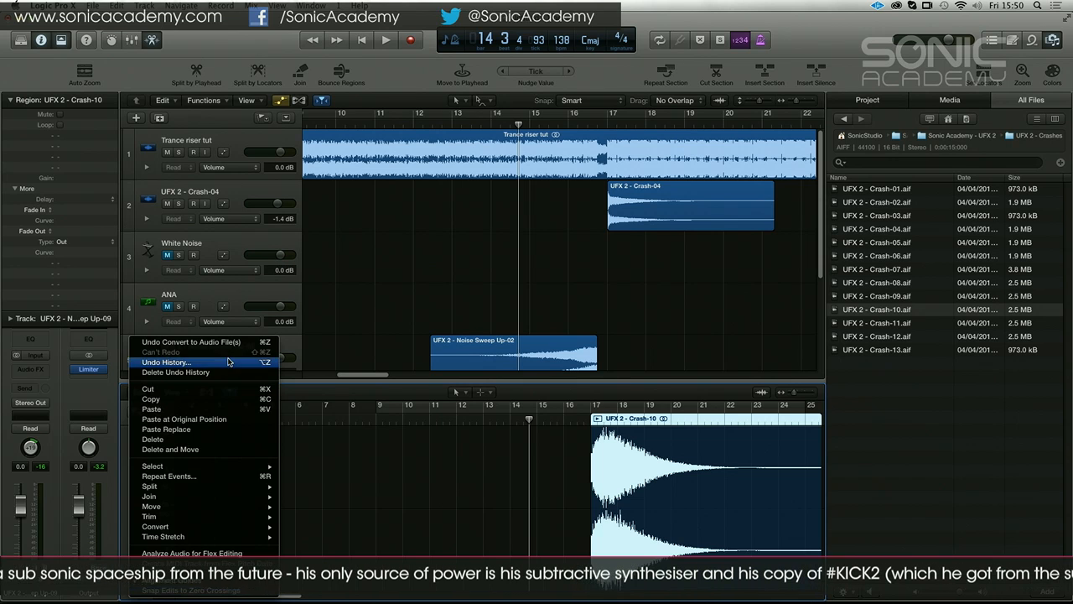
{"action": "mouse_move", "coordinate": [236, 494]}
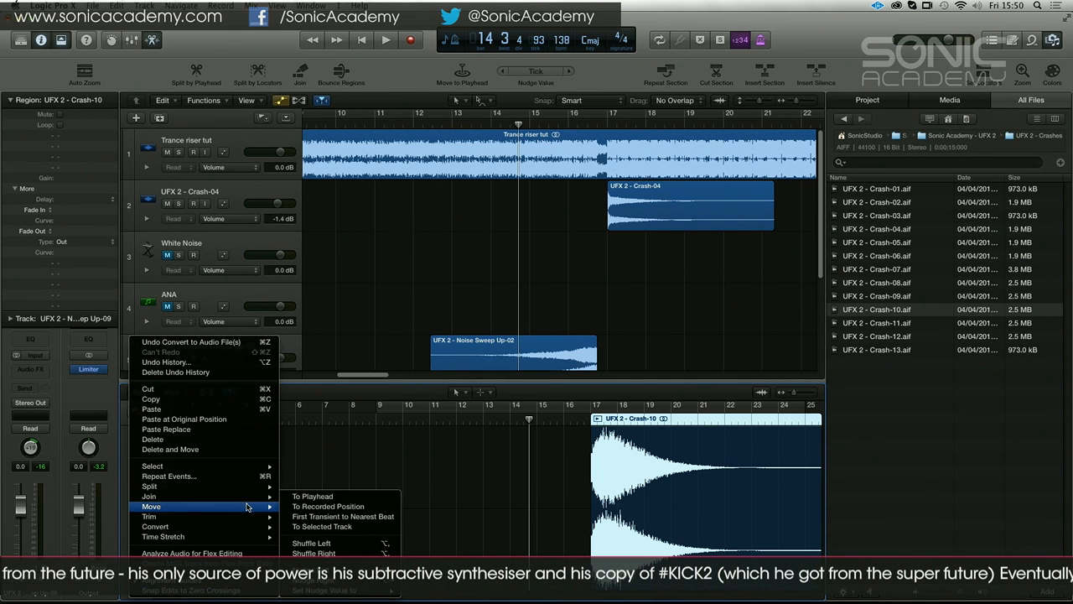
{"action": "left_click", "coordinate": [343, 325]}
Hide the toolbar and preview UFX 2 - MOFO Riser-05 from the UFX 2 - Risers folder
{"action": "left_click", "coordinate": [64, 39]}
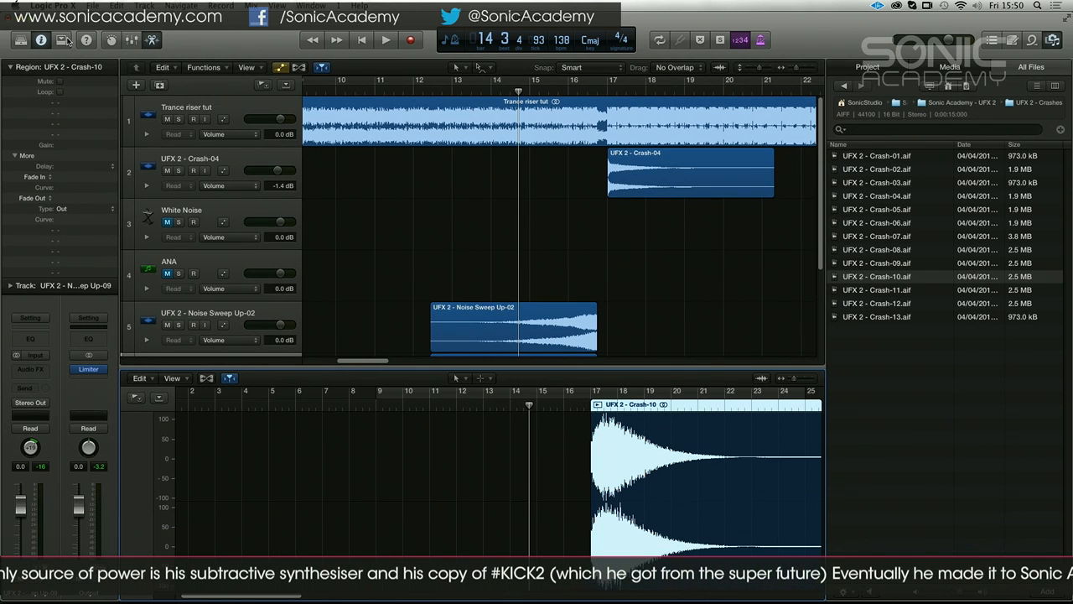
{"action": "left_click", "coordinate": [672, 252]}
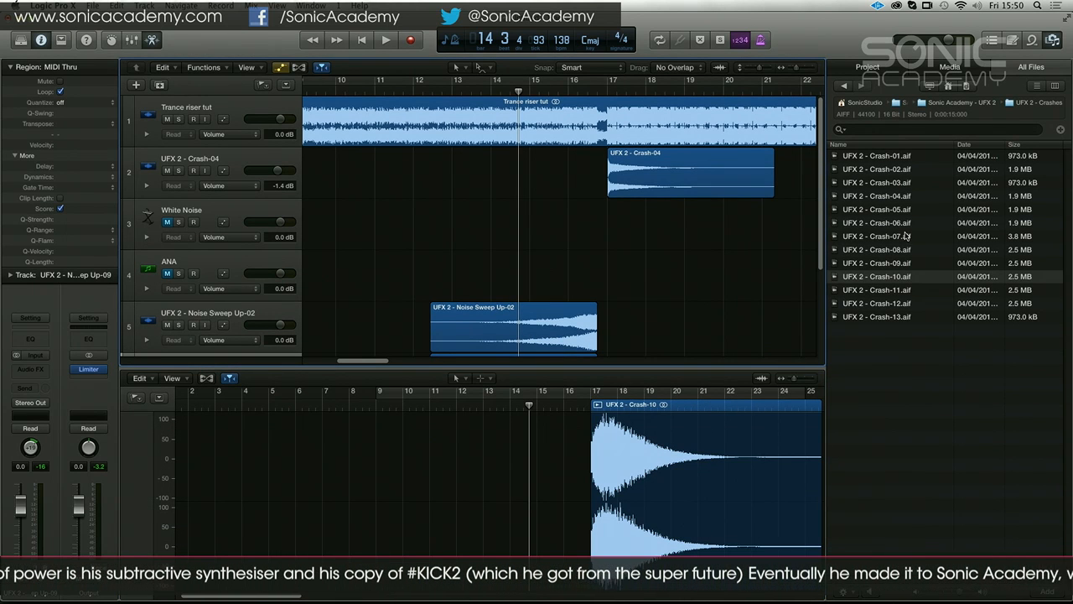
{"action": "left_click", "coordinate": [957, 102]}
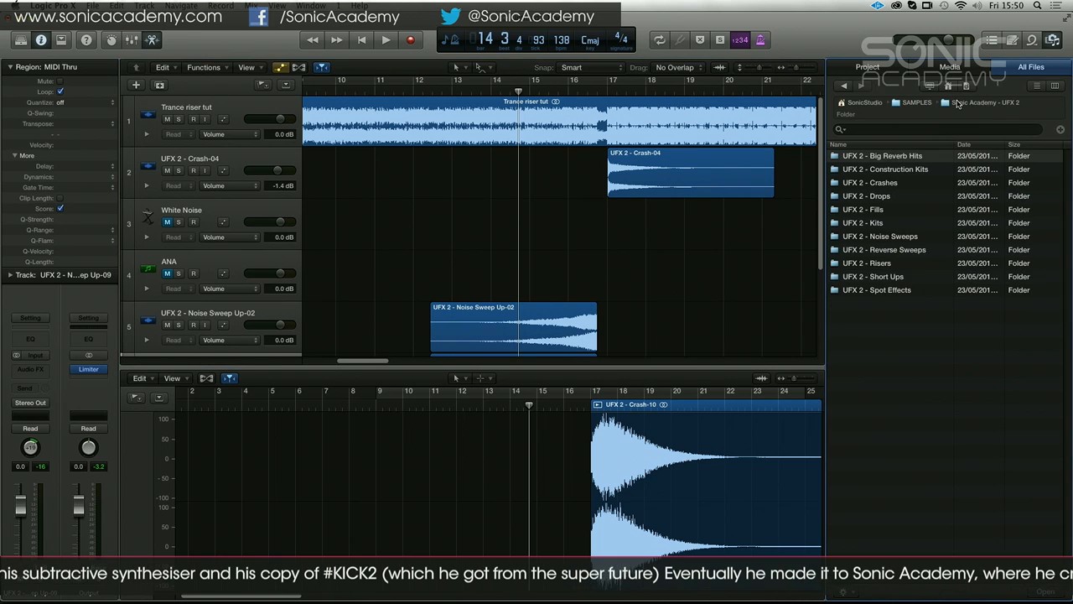
{"action": "double_click", "coordinate": [902, 263]}
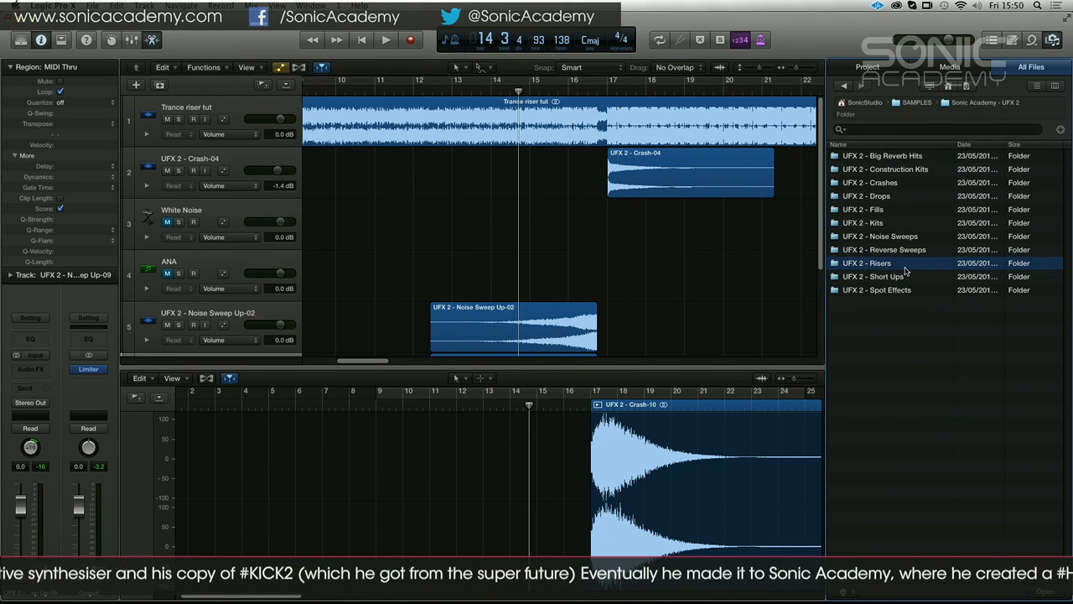
{"action": "left_click", "coordinate": [900, 211]}
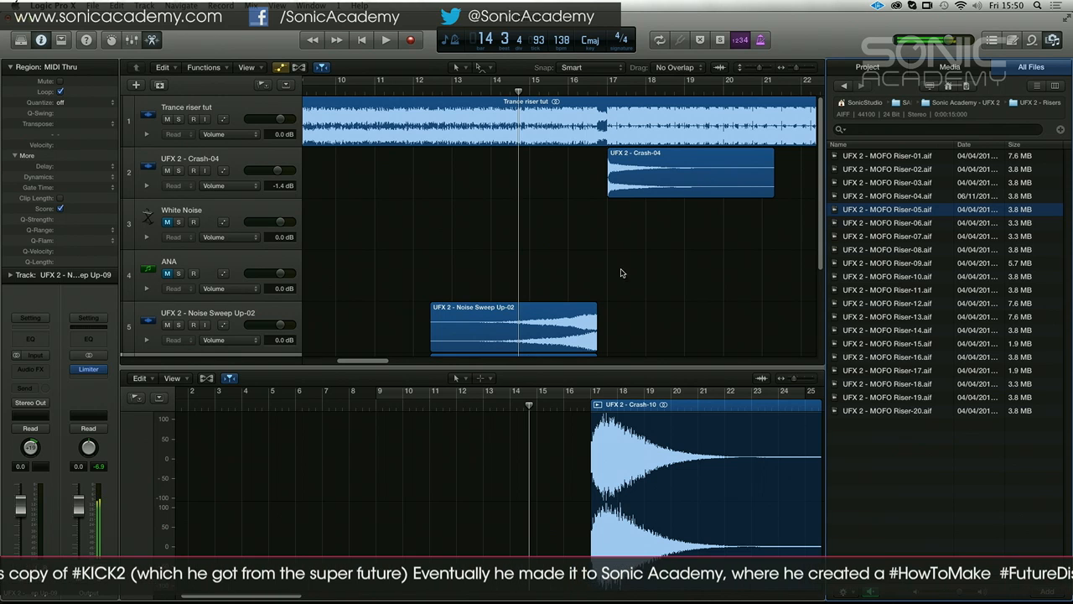
{"action": "scroll", "coordinate": [621, 272], "scroll_direction": "down", "scroll_amount": 5}
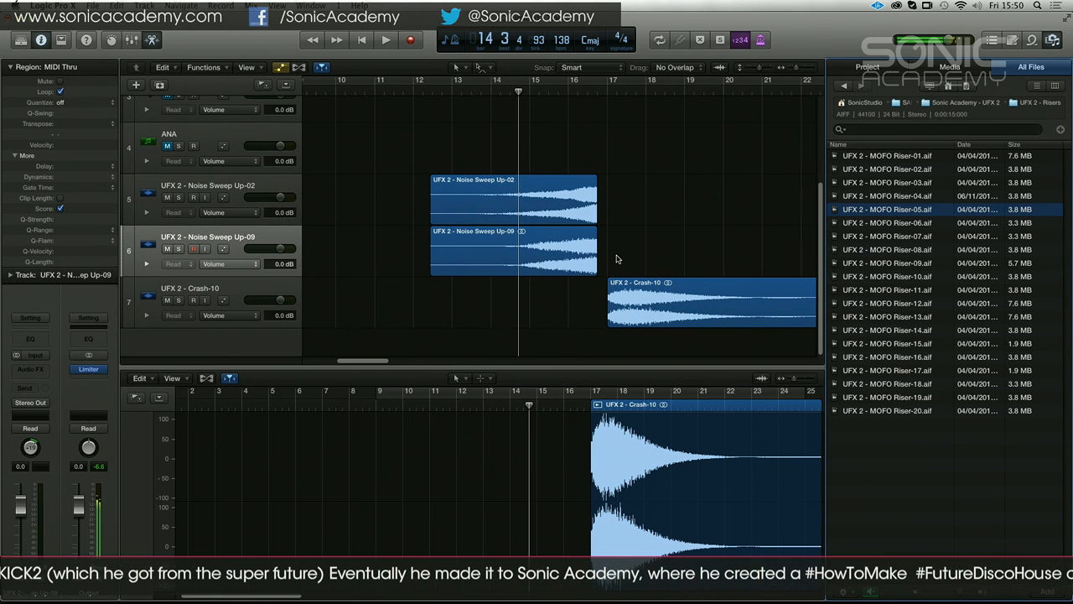
Preview the Build 03 and Build 01 snare files in the UFX 2 - Construction Kits folder
{"action": "left_click", "coordinate": [933, 104]}
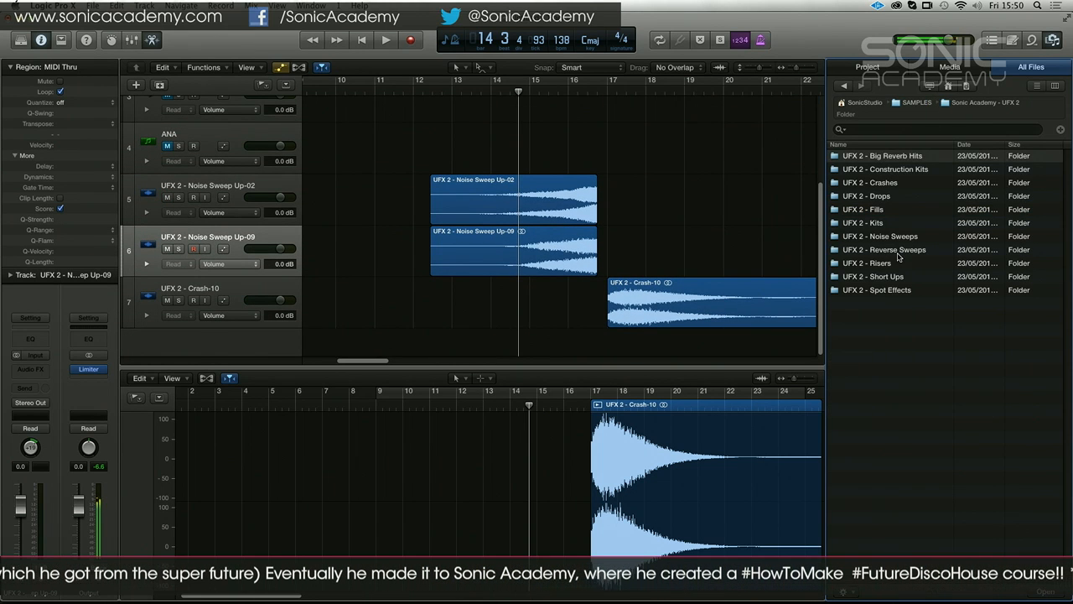
{"action": "double_click", "coordinate": [914, 169]}
{"action": "left_click", "coordinate": [893, 240]}
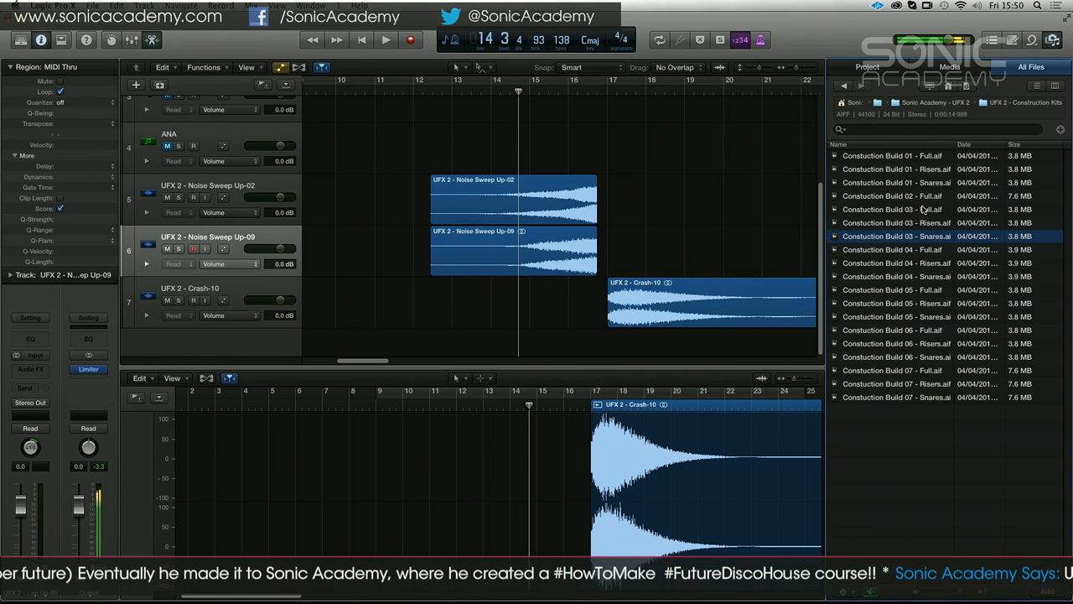
{"action": "left_click", "coordinate": [883, 183]}
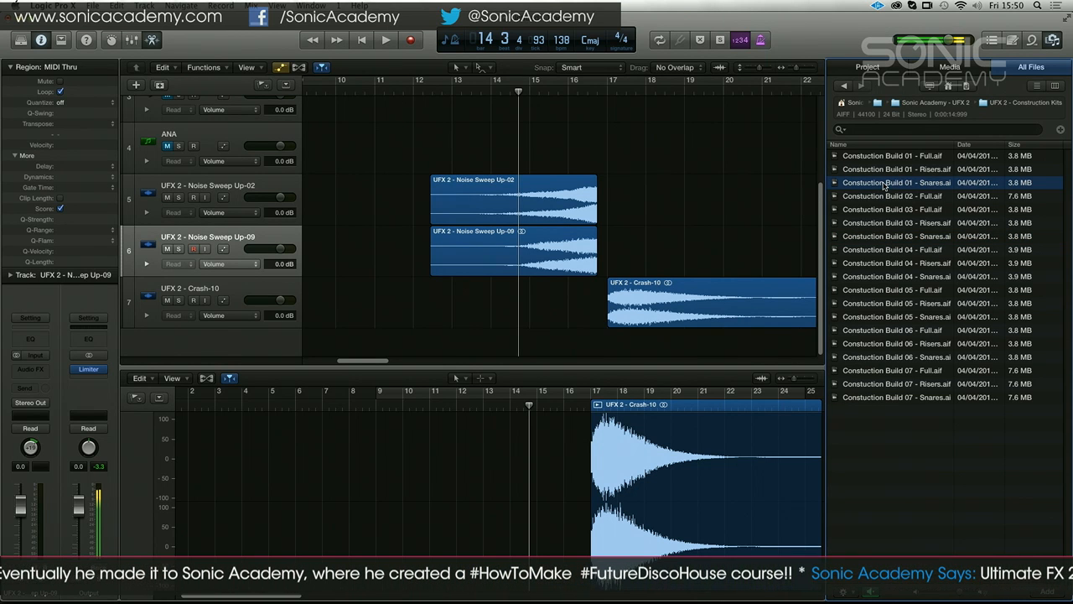
{"action": "scroll", "coordinate": [769, 234], "scroll_direction": "up", "scroll_amount": 2}
{"action": "scroll", "coordinate": [768, 234], "scroll_direction": "down", "scroll_amount": 2}
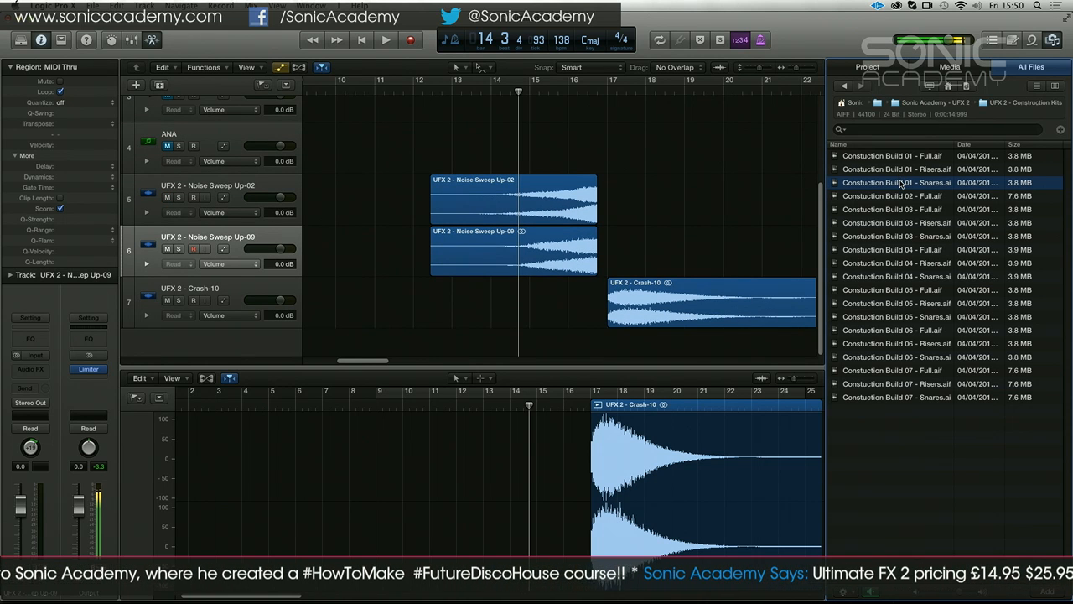
Place Constuction Build 01 - Snares on a new track below Crash-10 and move its region to start at bar 5
{"action": "left_click_drag", "start_coordinate": [901, 183], "coordinate": [351, 339]}
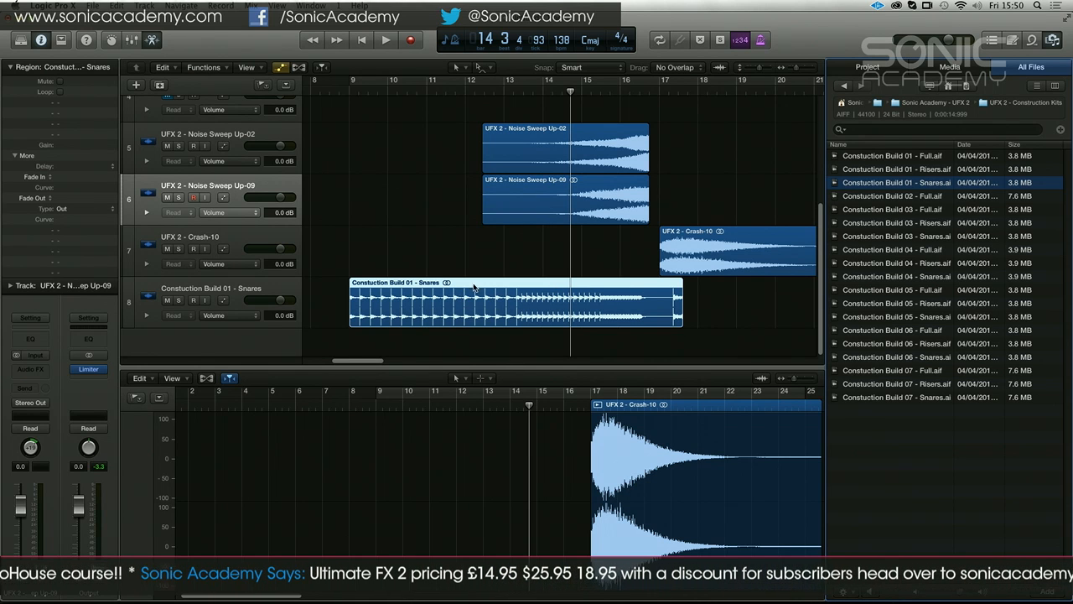
{"action": "left_click", "coordinate": [514, 278]}
{"action": "key", "text": "super+Left"}
{"action": "key", "text": "super+Left"}
{"action": "key", "text": "super+Left"}
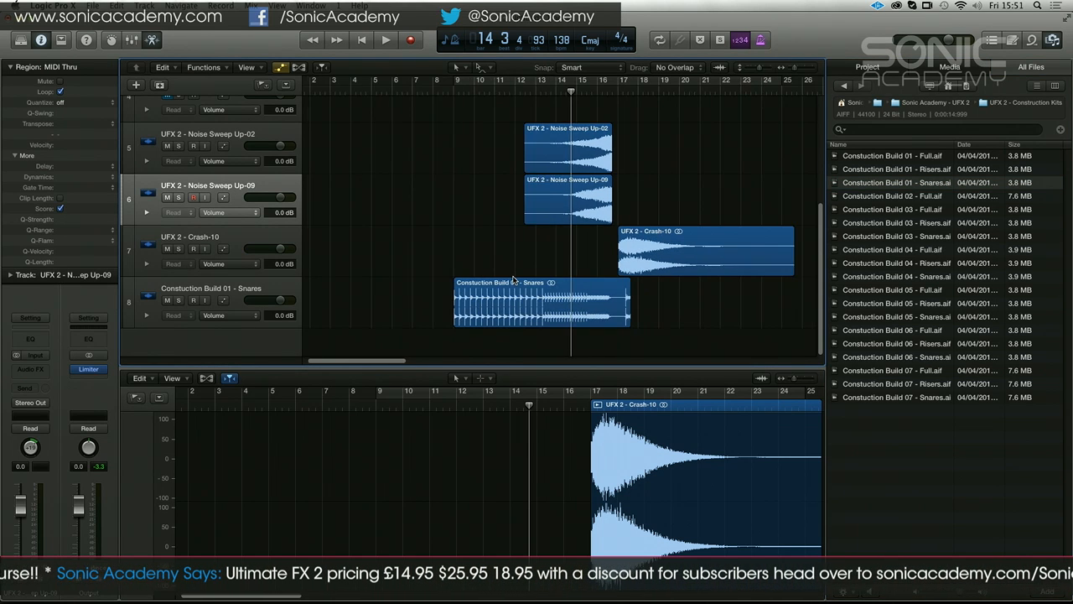
{"action": "left_click_drag", "start_coordinate": [471, 284], "coordinate": [414, 284]}
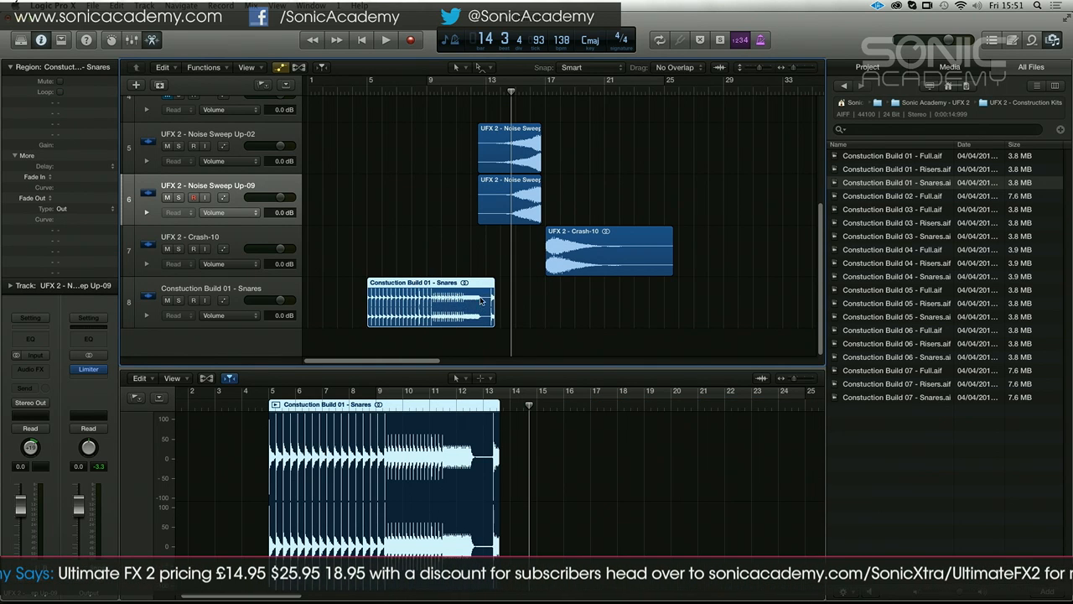
Turn on Flex for the Constuction Build 01 - Snares track and move its region to start at bar 9
{"action": "left_click", "coordinate": [244, 286]}
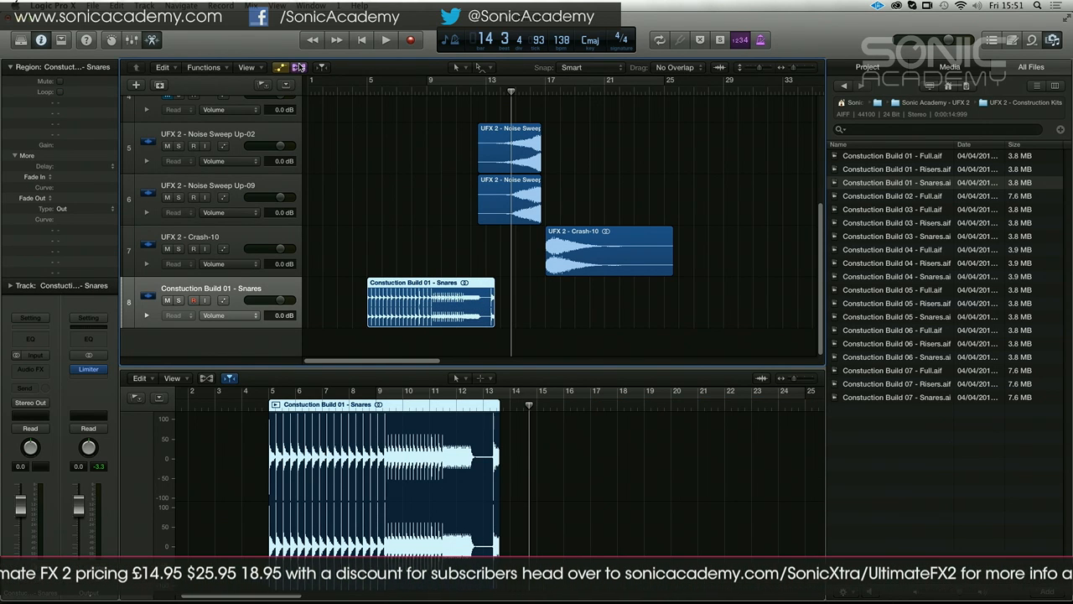
{"action": "left_click", "coordinate": [298, 67]}
{"action": "left_click", "coordinate": [223, 300]}
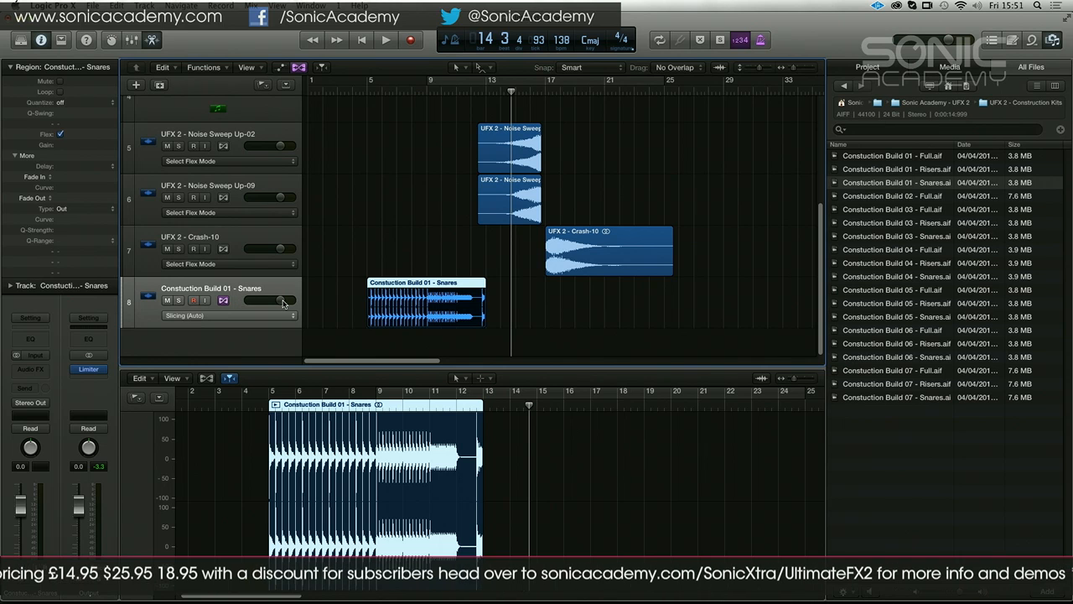
{"action": "left_click_drag", "start_coordinate": [451, 284], "coordinate": [511, 284]}
Play the snare build with the noise sweeps from about bar 8 through the drop at bar 17
{"action": "double_click", "coordinate": [411, 91]}
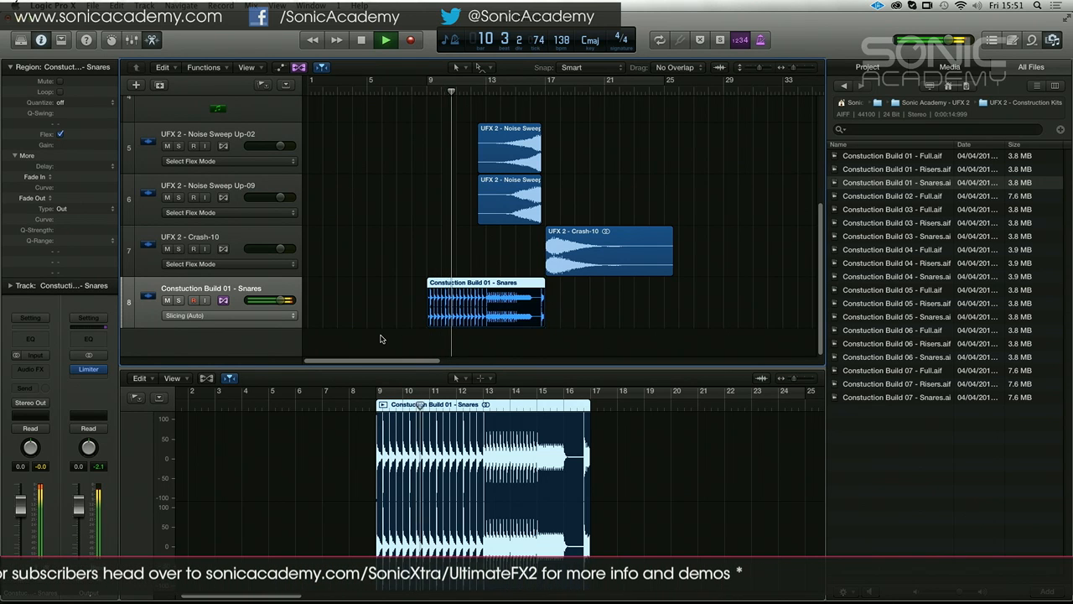
{"action": "key", "text": "super+Right"}
{"action": "key", "text": "super+Right"}
{"action": "key", "text": "super+Right"}
{"action": "key", "text": "super+Right"}
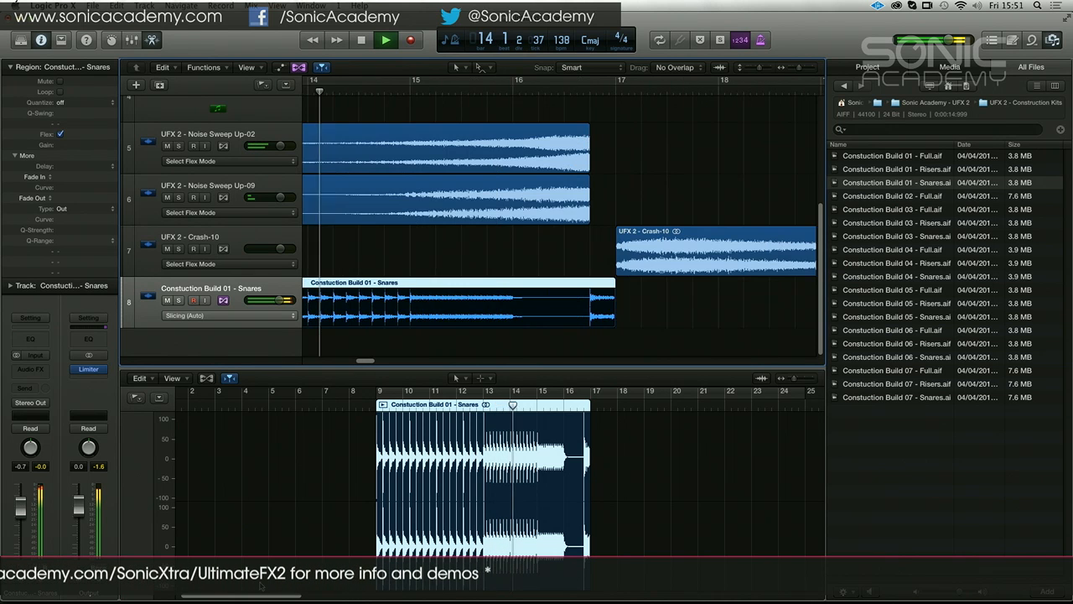
{"action": "left_click_drag", "start_coordinate": [262, 596], "coordinate": [276, 596]}
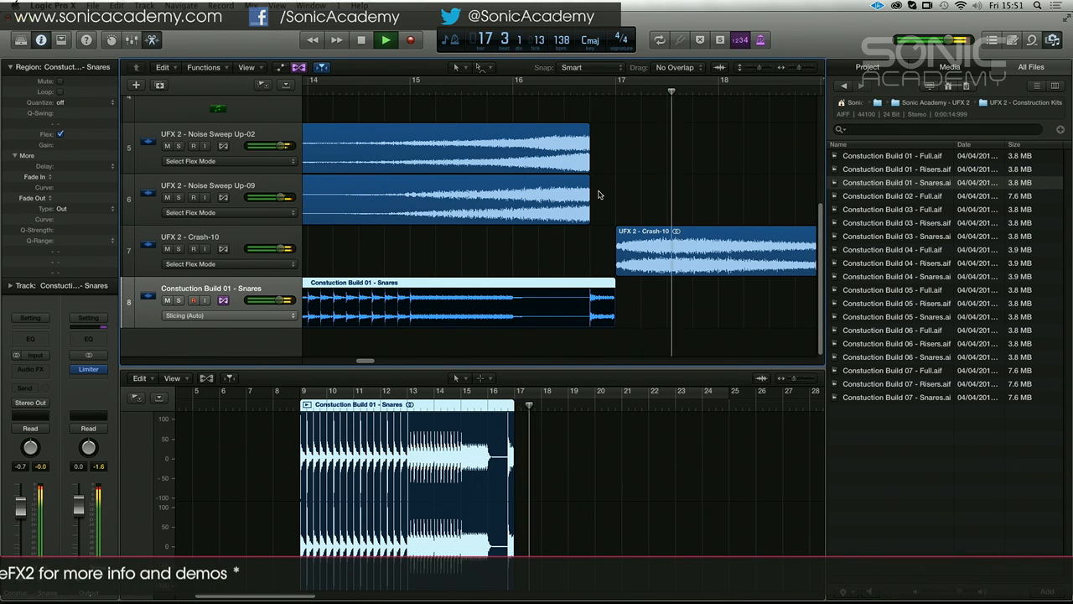
{"action": "key", "text": "space"}
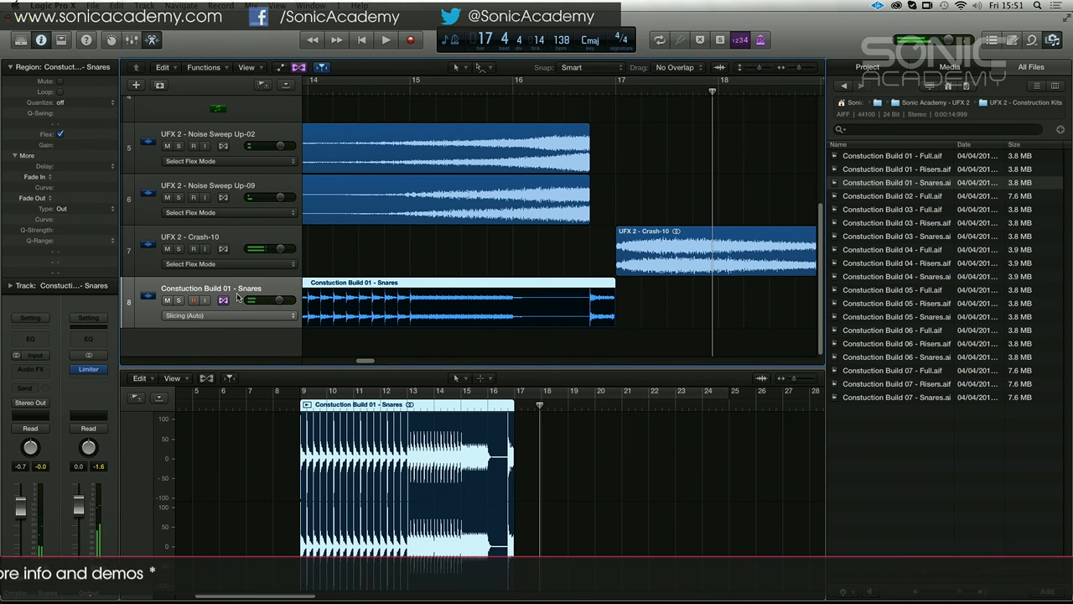
Set the Constuction Build 01 - Snares track volume to +2.6 dB and return the playhead to bar 1
{"action": "key", "text": "space"}
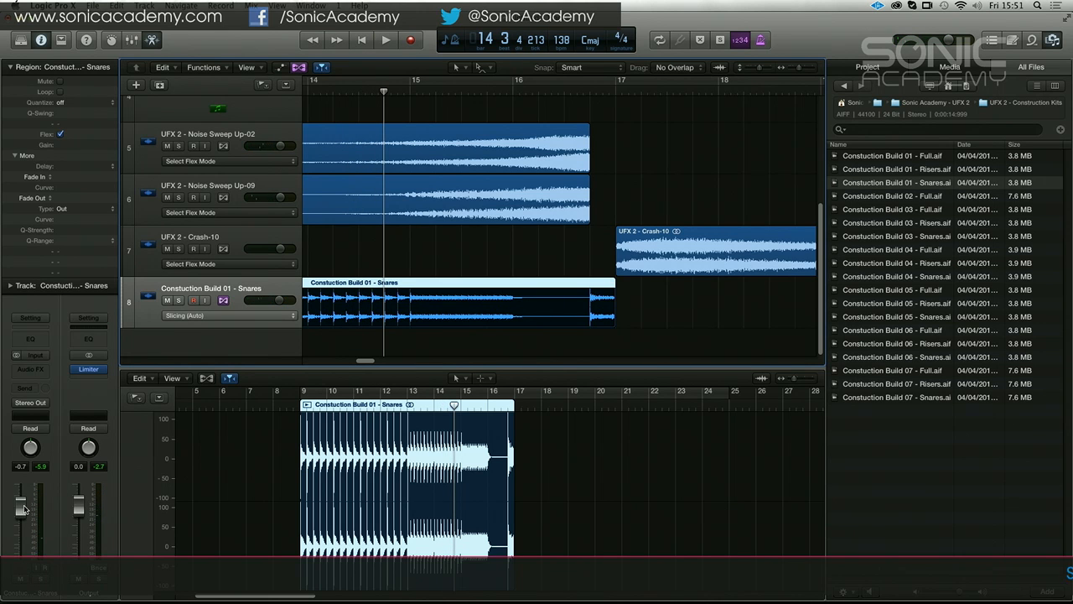
{"action": "key", "text": "Return"}
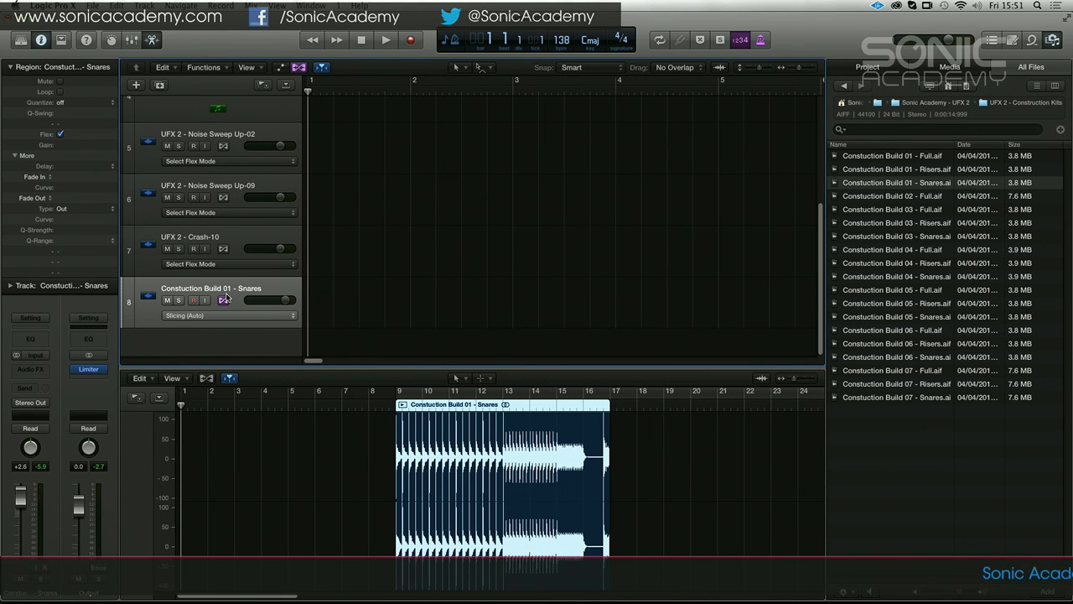
{"action": "left_click", "coordinate": [464, 201]}
{"action": "key", "text": "z"}
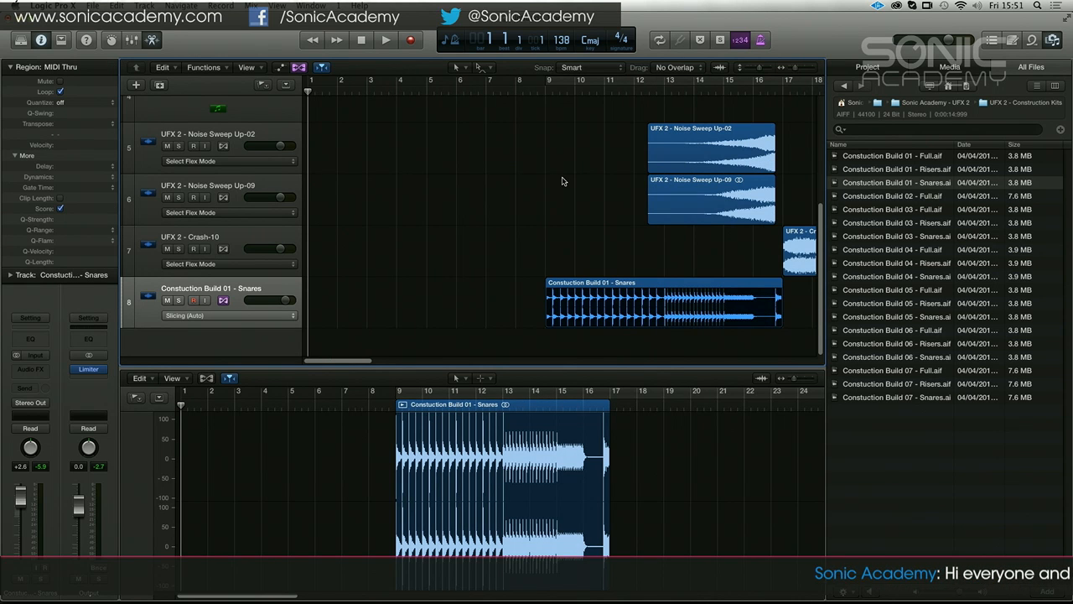
Turn on cycle playback starting at bar 9 and briefly play the Constuction Build 01 - Snares region
{"action": "key", "text": "c"}
{"action": "key", "text": "space"}
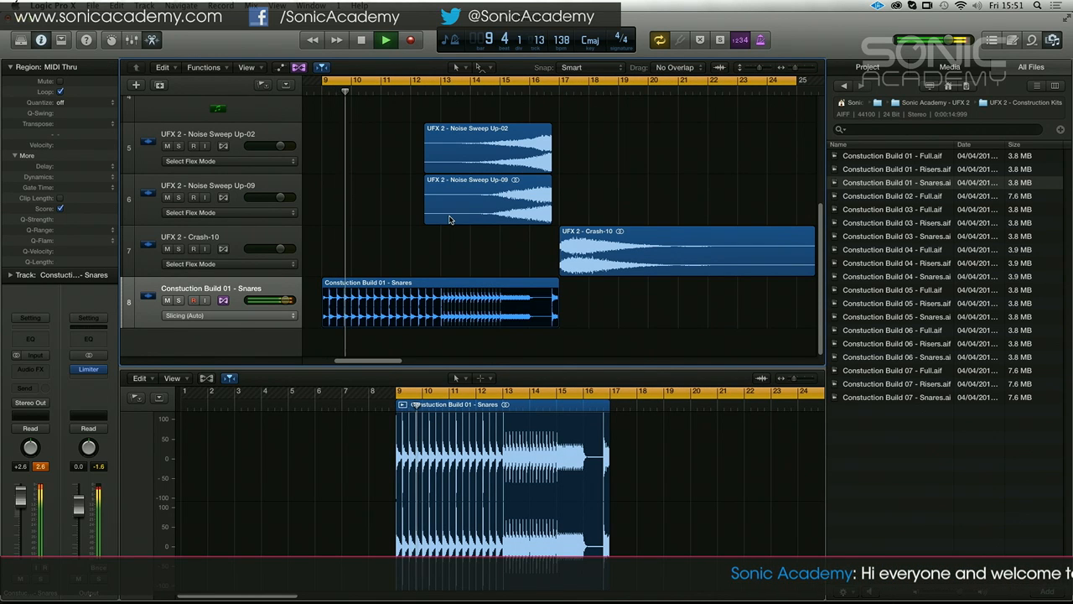
{"action": "key", "text": "space"}
Show the mixer and set the Trance riser tut track volume to -5.1 dB
{"action": "scroll", "coordinate": [340, 155], "scroll_direction": "up", "scroll_amount": 5}
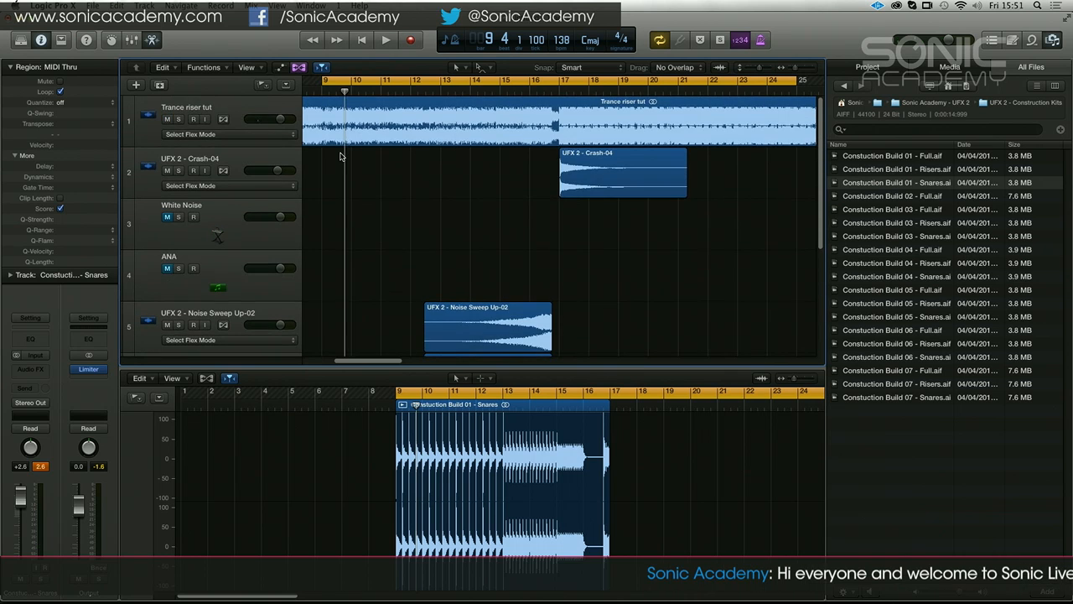
{"action": "left_click", "coordinate": [235, 113]}
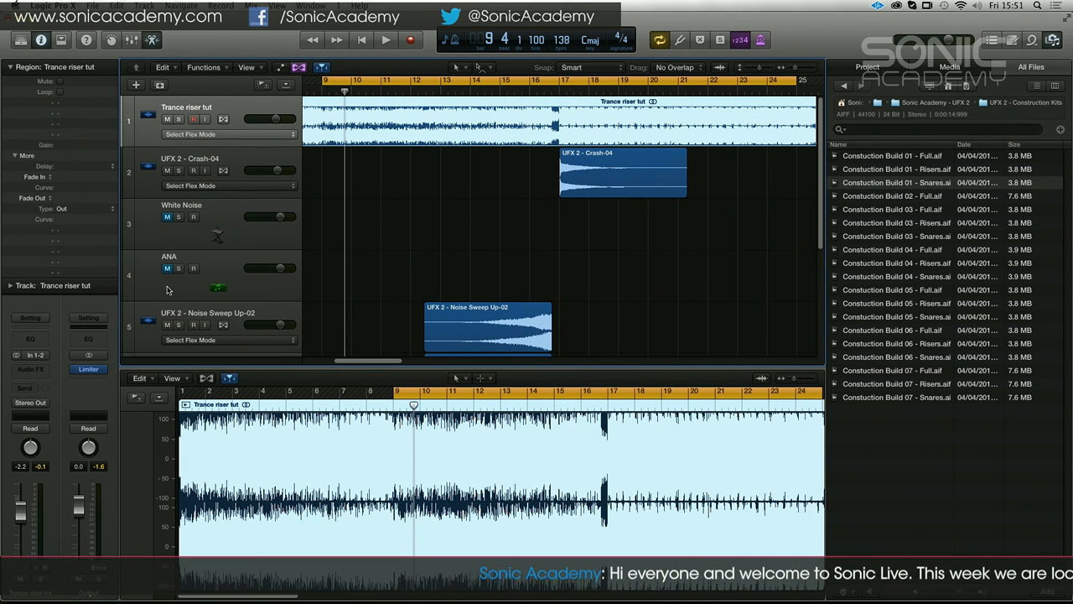
{"action": "scroll", "coordinate": [360, 264], "scroll_direction": "down", "scroll_amount": 2}
{"action": "left_click_drag", "start_coordinate": [606, 242], "coordinate": [526, 247]}
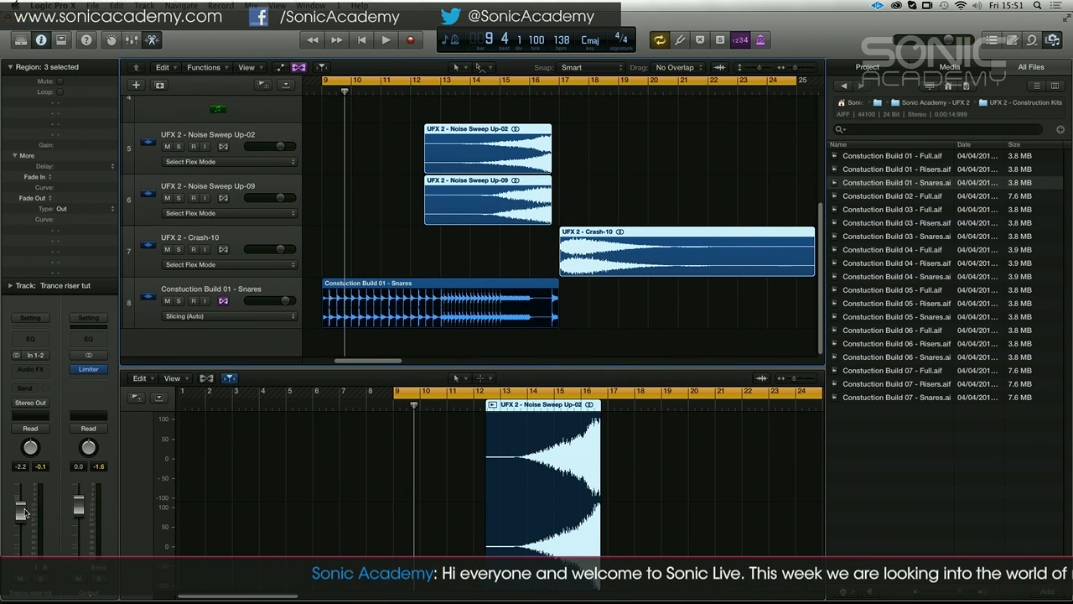
{"action": "left_click", "coordinate": [138, 40]}
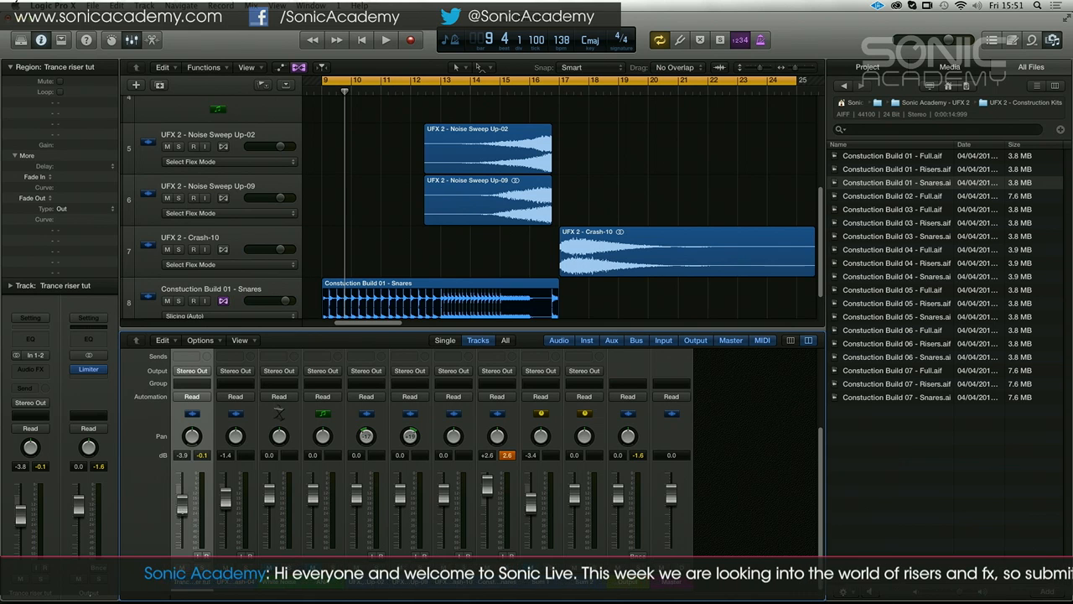
{"action": "left_click_drag", "start_coordinate": [369, 136], "coordinate": [649, 253]}
Set the Constuction Build 01 - Snares track volume to -0.2 dB while playing the build up to bar 16
{"action": "left_click", "coordinate": [270, 292]}
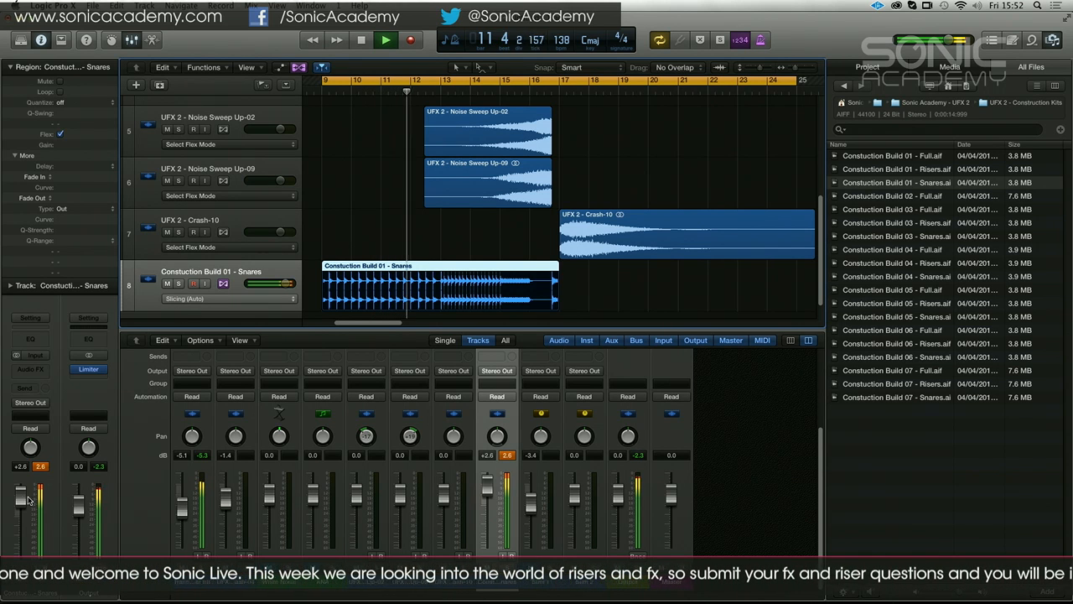
{"action": "left_click_drag", "start_coordinate": [21, 500], "coordinate": [21, 506]}
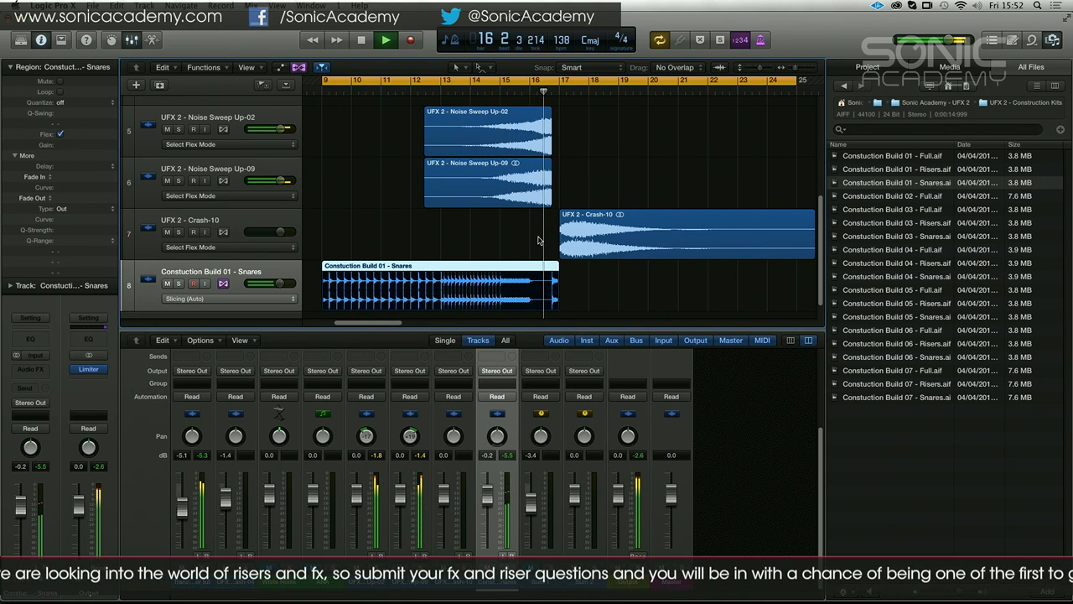
{"action": "key", "text": "space"}
Set the UFX 2 - Noise Sweep Up-09 track volume to -4.3 dB
{"action": "left_click_drag", "start_coordinate": [619, 180], "coordinate": [507, 219]}
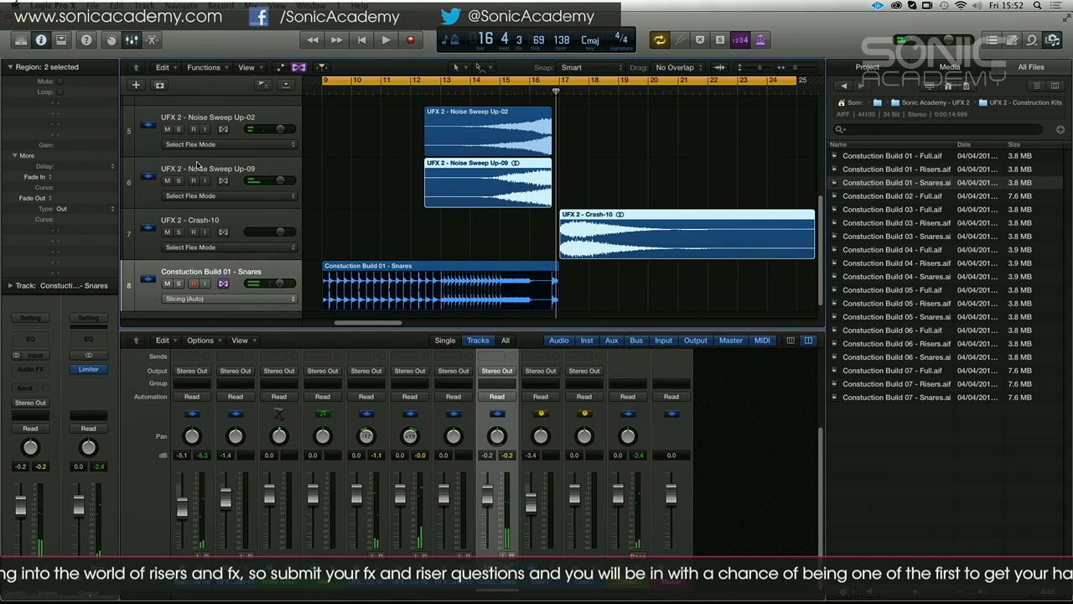
{"action": "left_click", "coordinate": [242, 172]}
{"action": "left_click_drag", "start_coordinate": [397, 493], "coordinate": [400, 503]}
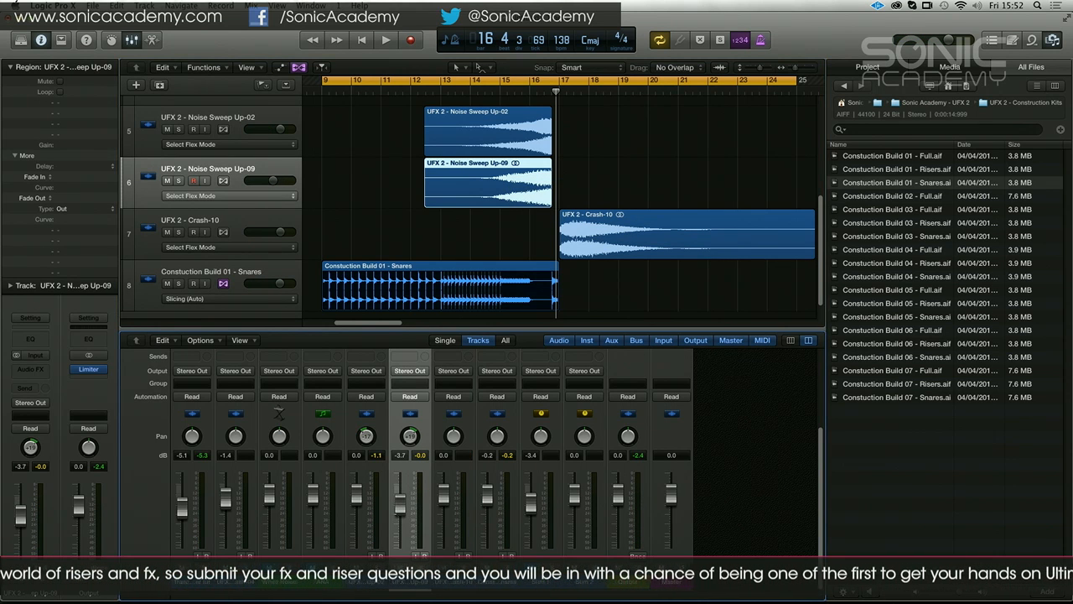
Set the UFX 2 - Crash-10 track volume to -3.0 dB and play the rebalanced build from bar 9 to about bar 11
{"action": "left_click", "coordinate": [226, 219]}
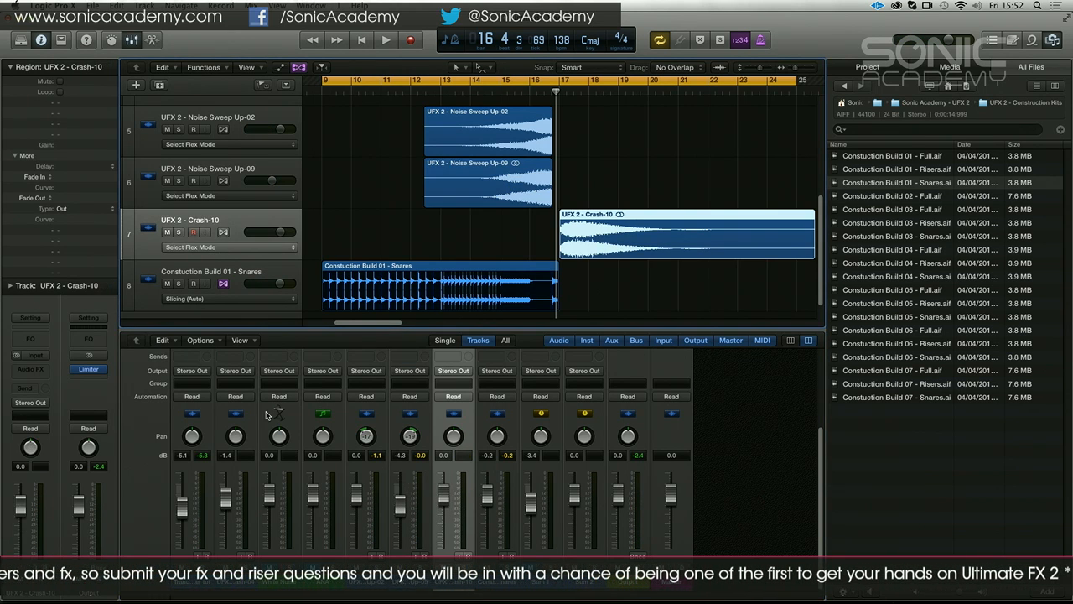
{"action": "left_click_drag", "start_coordinate": [439, 491], "coordinate": [440, 500]}
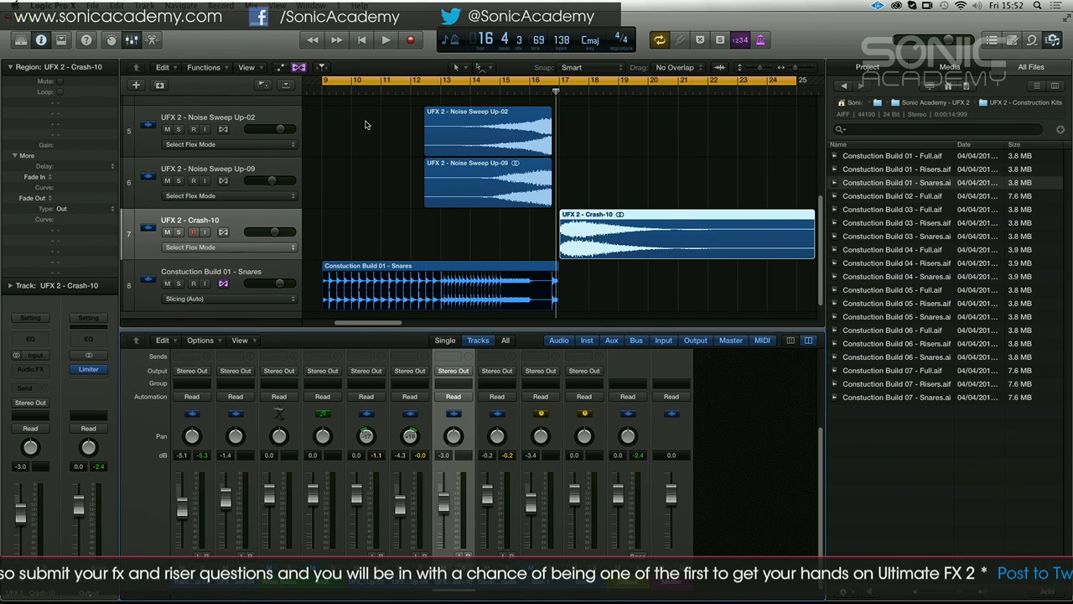
{"action": "key", "text": "space"}
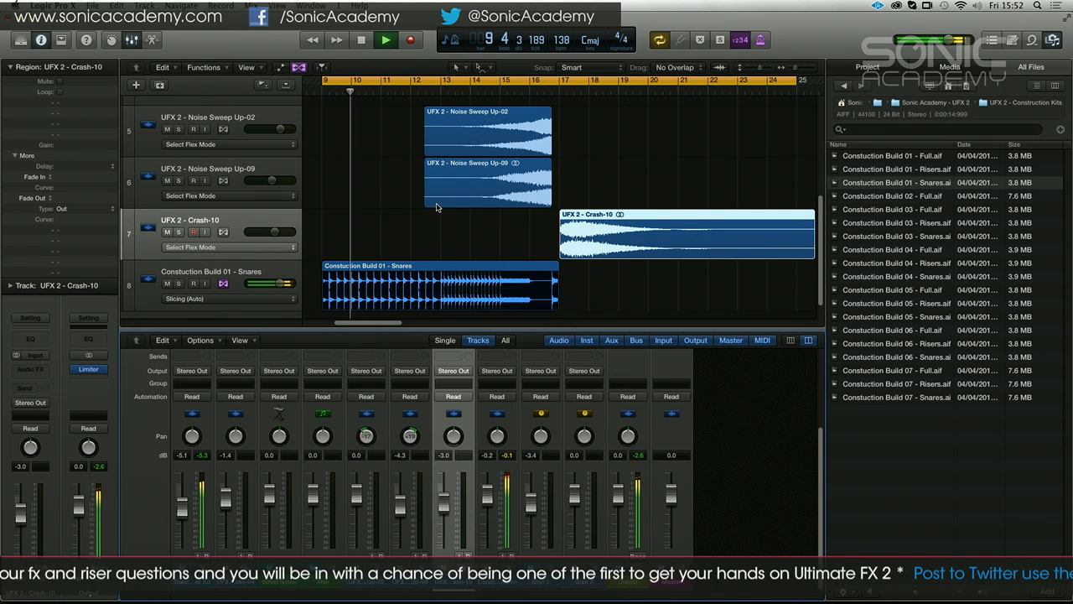
{"action": "key", "text": "space"}
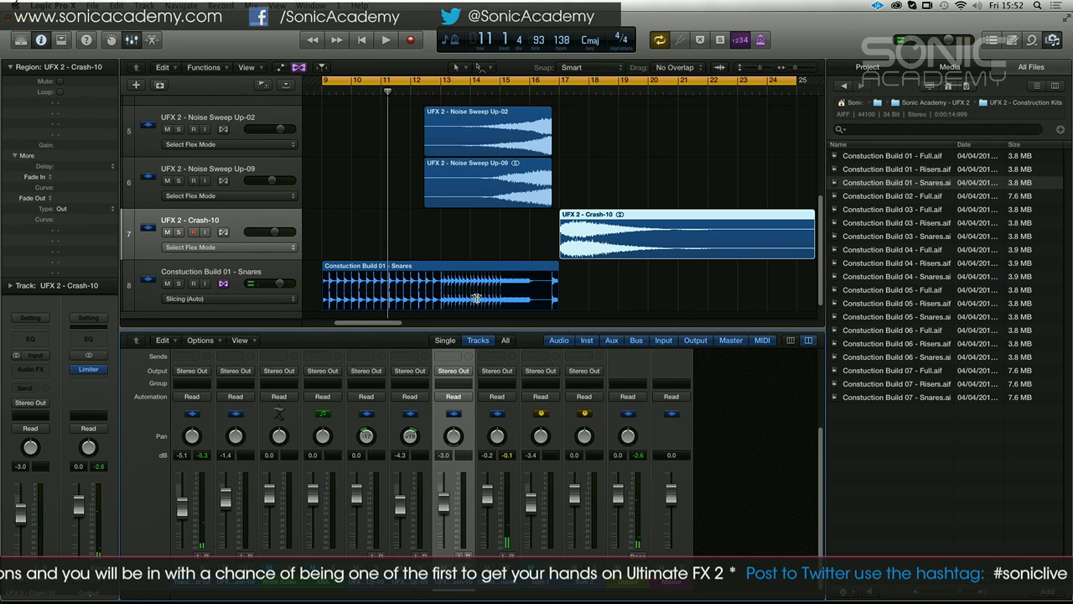